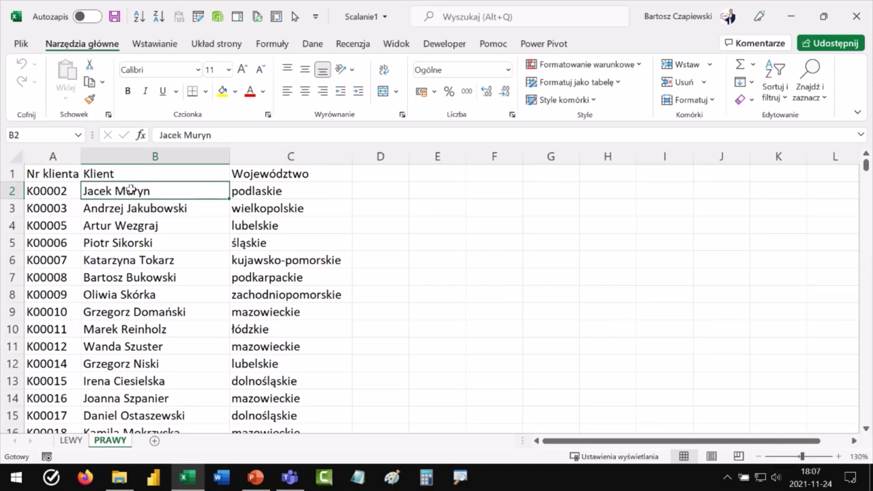
Step: Start a WYSZUKAJ.PIONOWO formula in cell E2 of the LEWY sheet with D2 as the lookup value
left_click(265, 189)
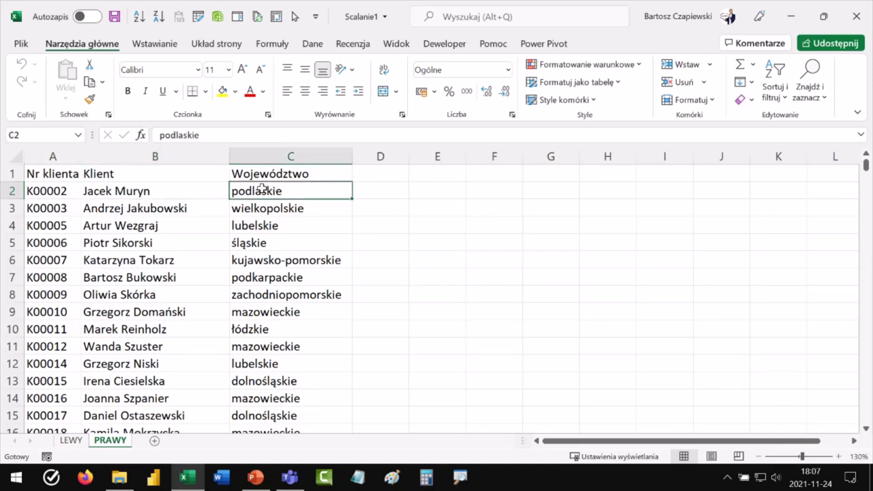
left_click(71, 440)
left_click(367, 195)
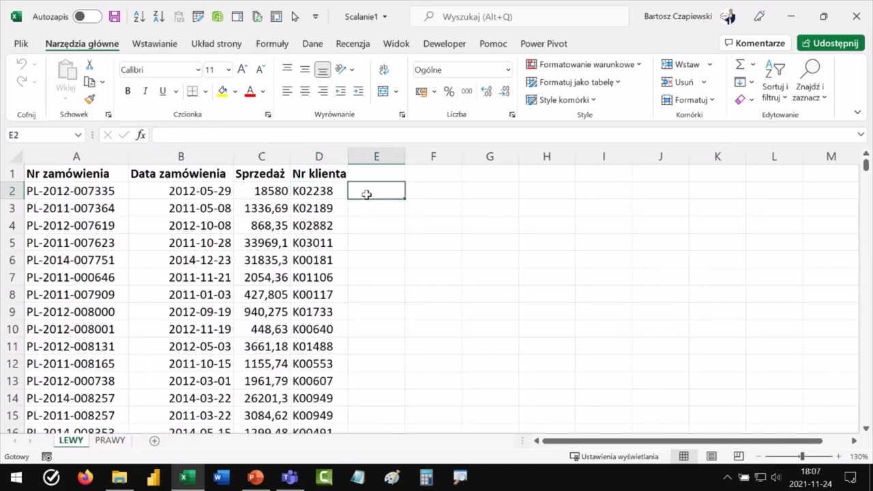
type("=wyszu")
key("Down")
key("Tab")
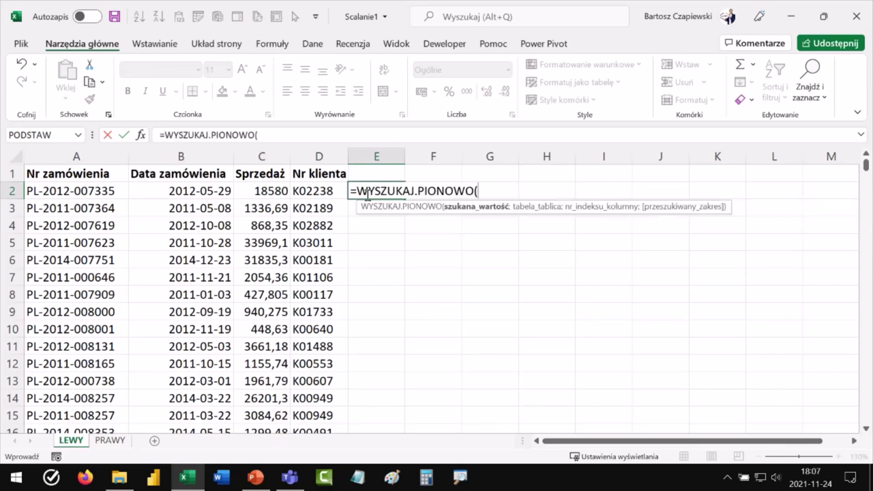
left_click(326, 187)
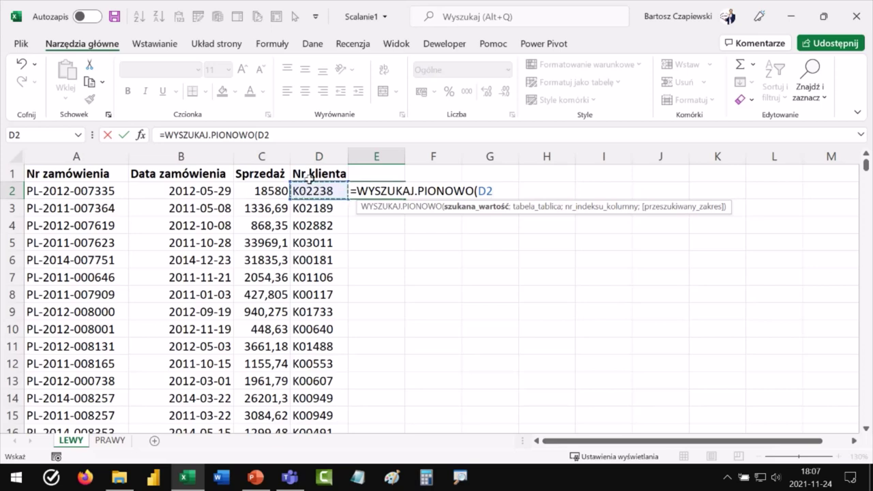
type(";")
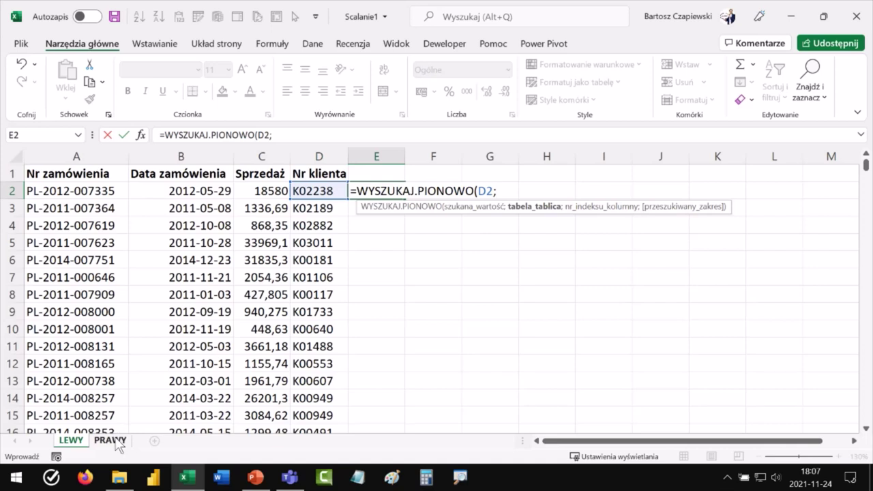
Step: Complete the E2 lookup with columns A:C of the PRAWY sheet as the table, column index 2 and match type 0
left_click(110, 440)
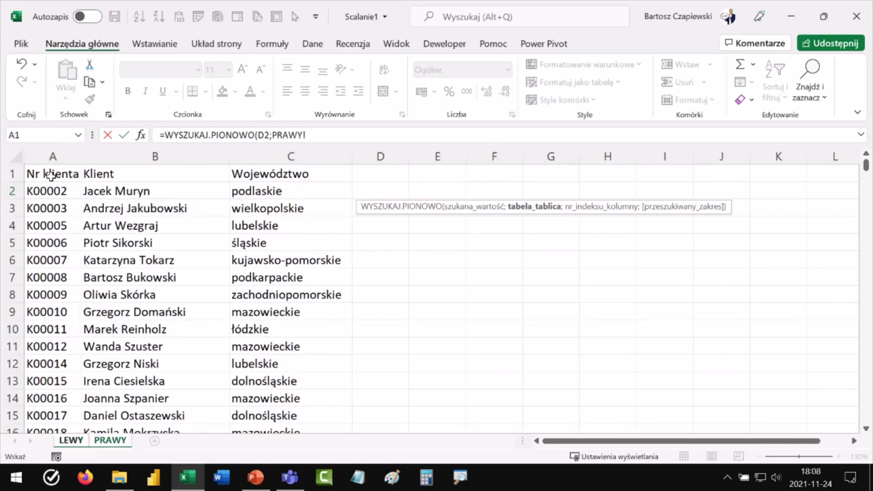
left_click_drag(52, 157, 268, 157)
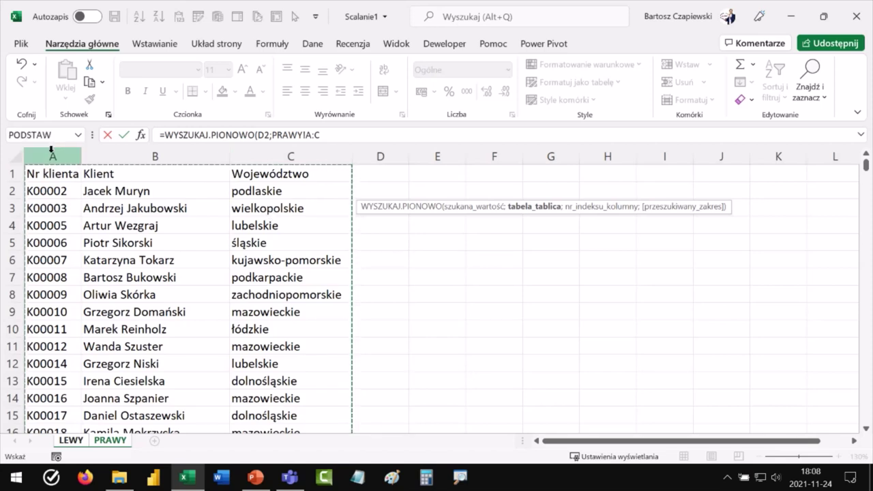
type(";")
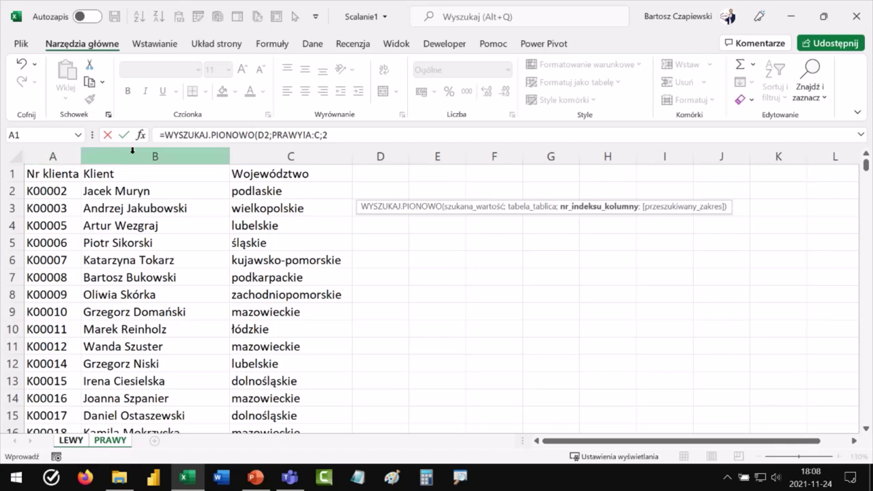
type("2")
left_click(338, 135)
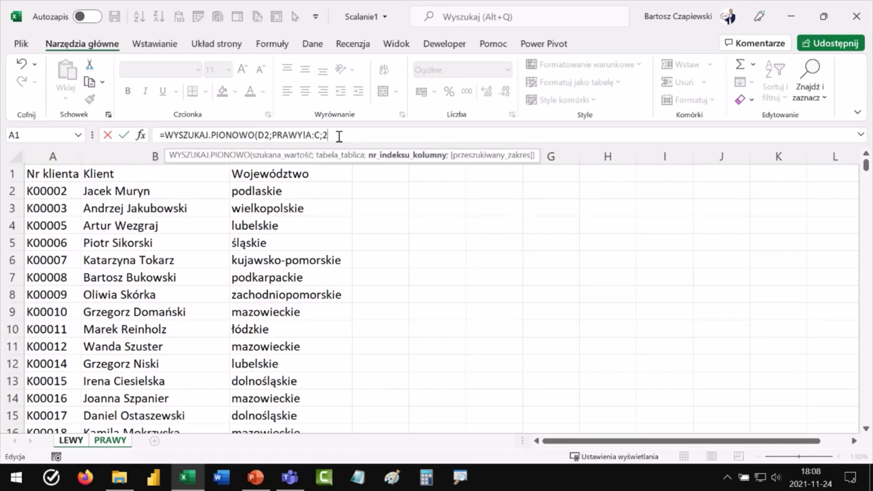
type(";0)")
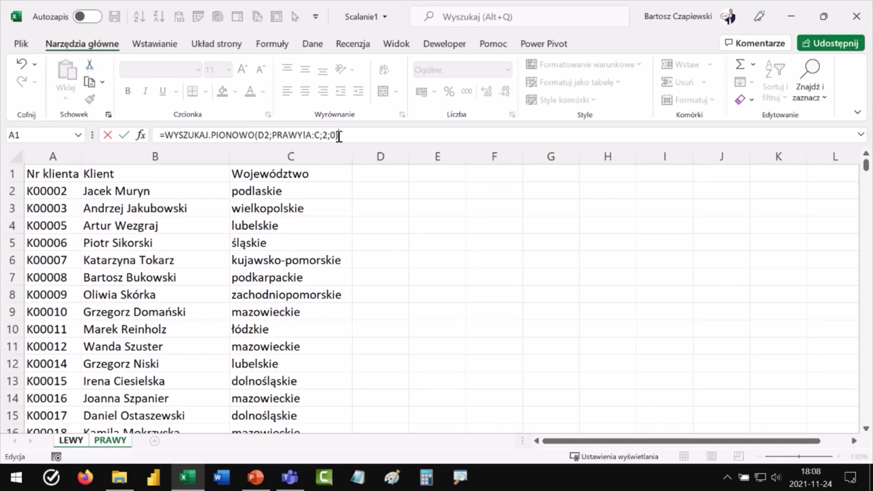
key("Return")
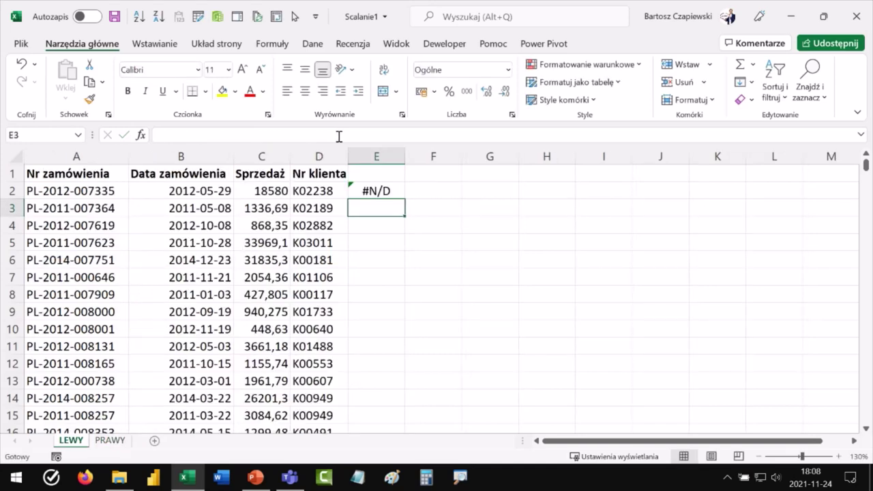
Step: Fill the E2 lookup formula down column E and fit the column width to its contents
left_click(384, 189)
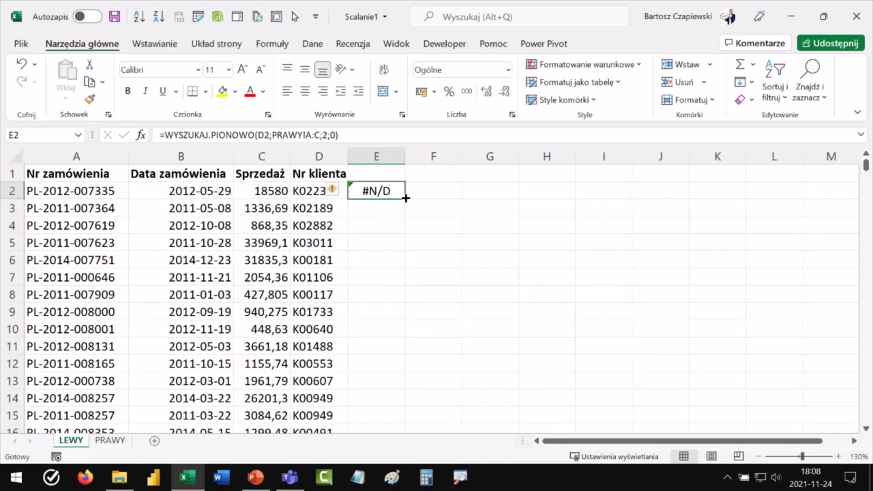
double_click(405, 198)
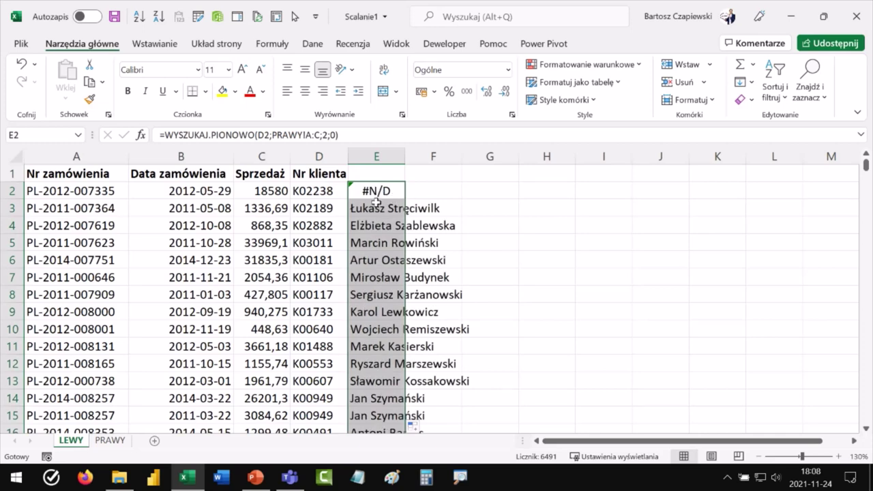
left_click(376, 191)
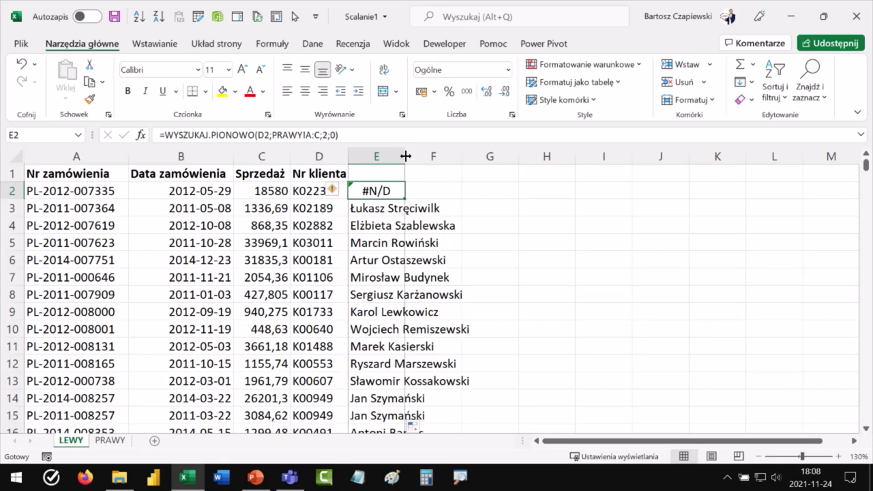
double_click(405, 157)
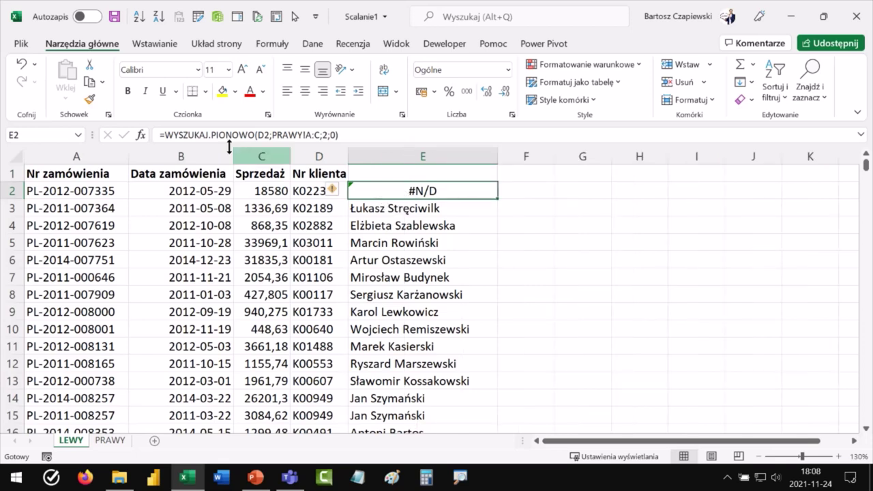
Step: Wrap the lookup in E2 in a JEŻELI.BŁĄD function, inserted directly after the equals sign
key("F2")
left_click(166, 136)
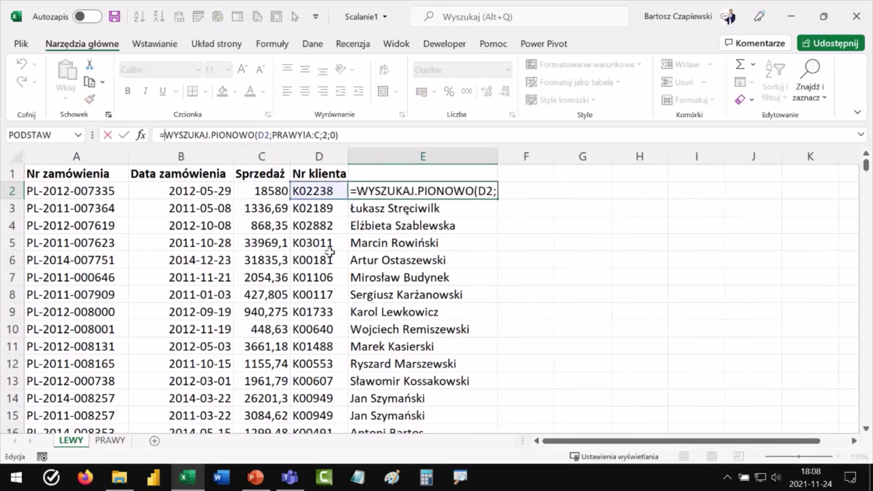
type("je")
key("Down")
key("Tab")
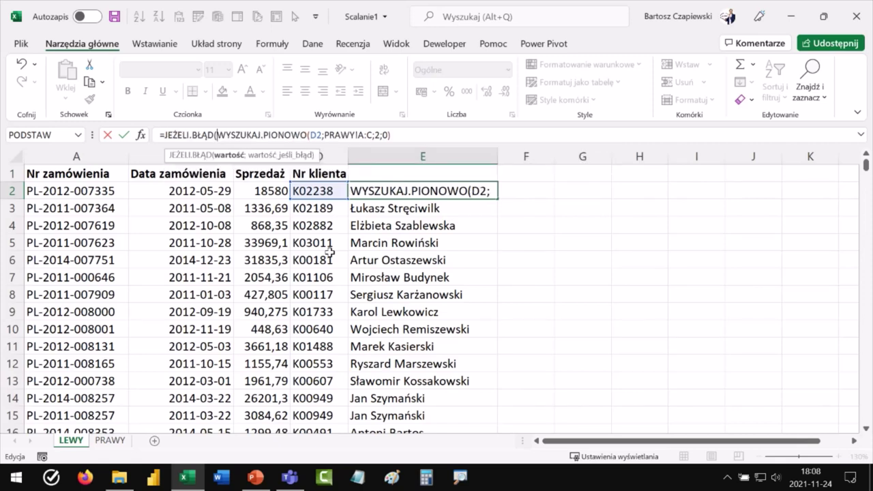
Step: Complete the JEŻELI.BŁĄD formula in E2 with "BRAK" as the error value and fill it down column E
left_click(396, 135)
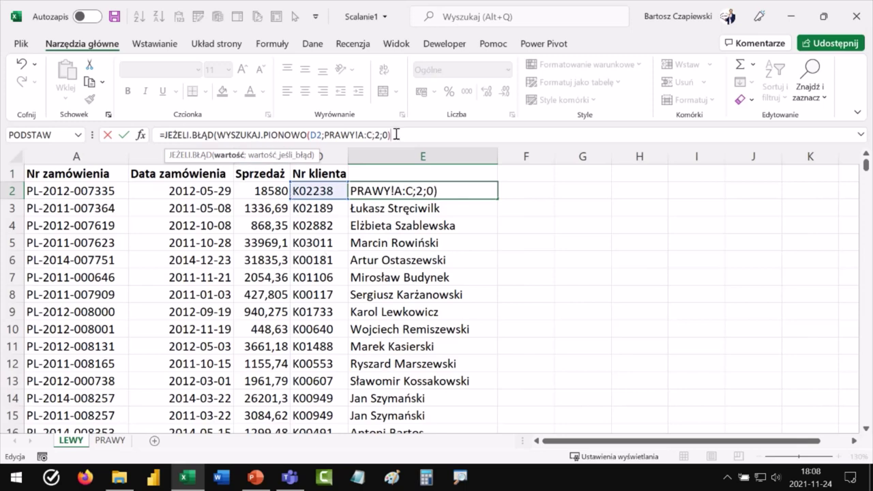
type(";\"")
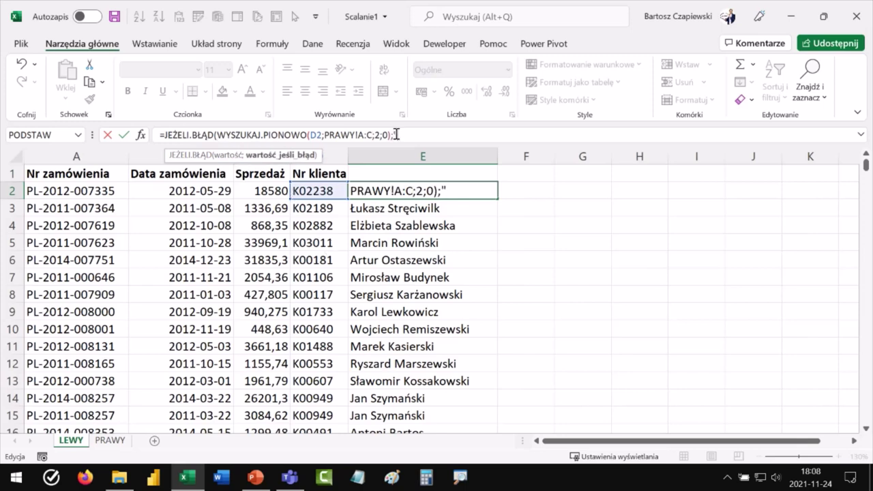
type("BRAK")
key("BackSpace")
key("BackSpace")
key("BackSpace")
key("Caps_Lock")
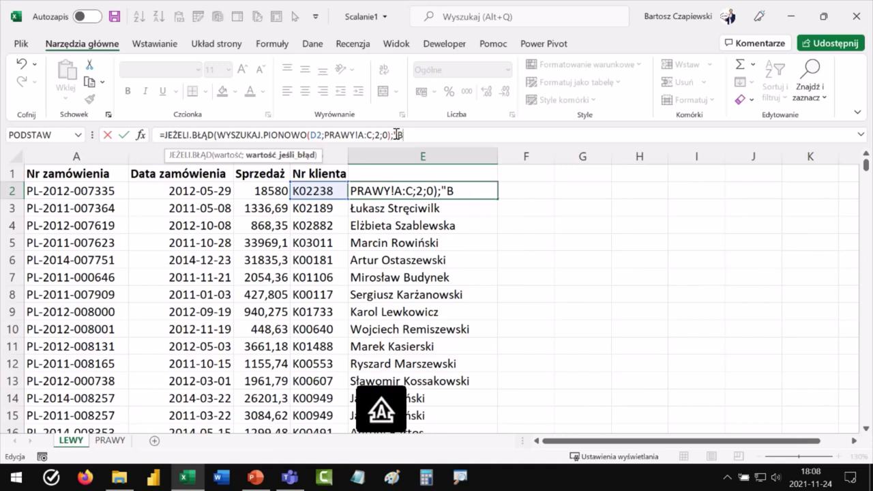
key("BackSpace")
type("BRAK\")")
key("Return")
left_click(464, 193)
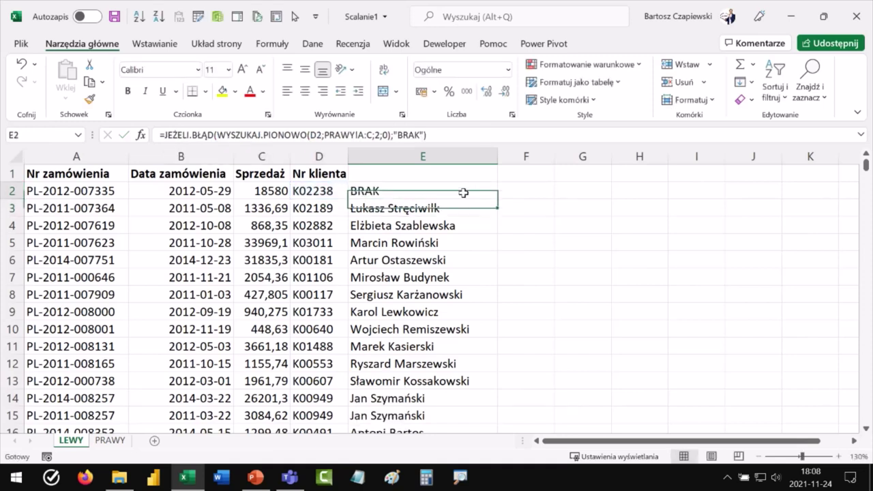
double_click(499, 196)
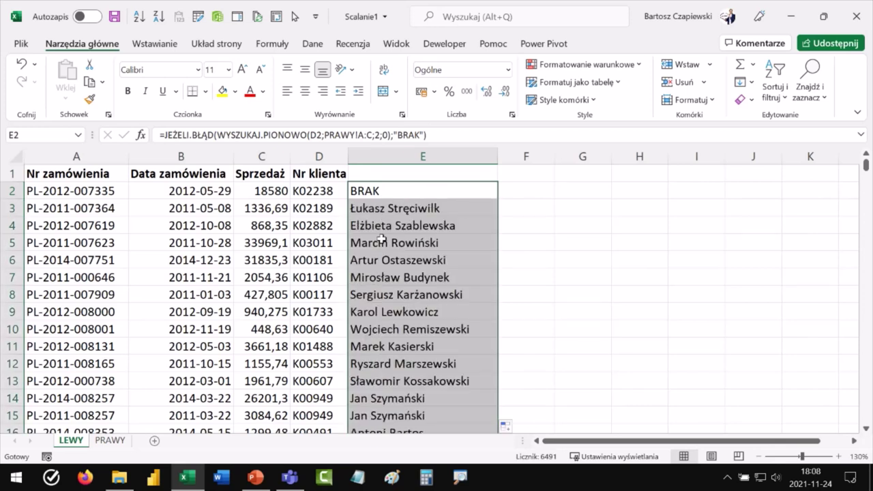
Step: Enter the heading "Imię i nazwisko" in cell E1
left_click(395, 173)
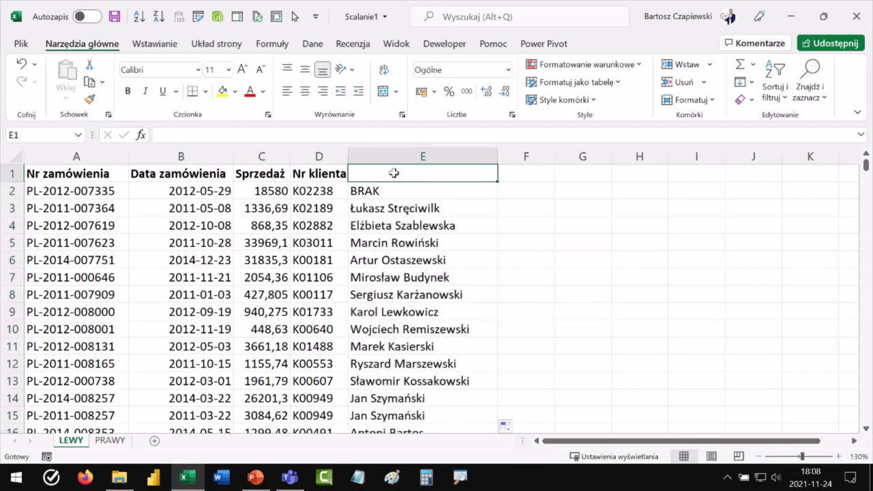
type("Imię i n")
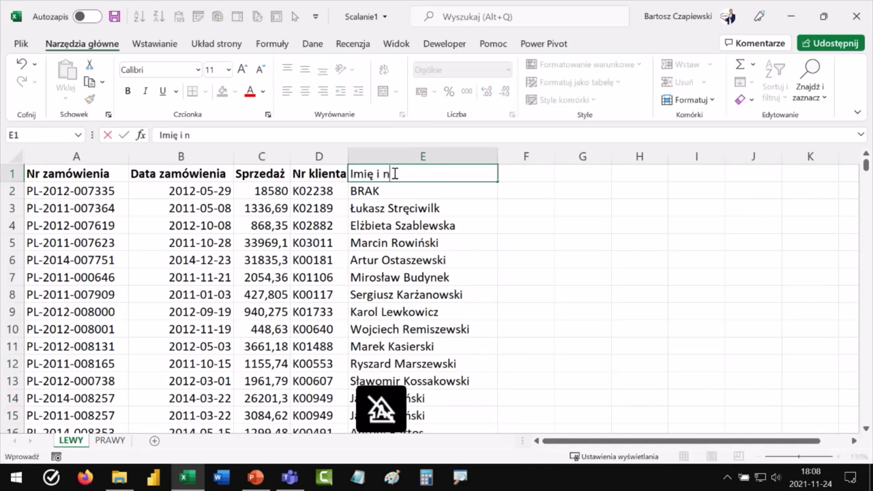
type("azwisko")
key("Tab")
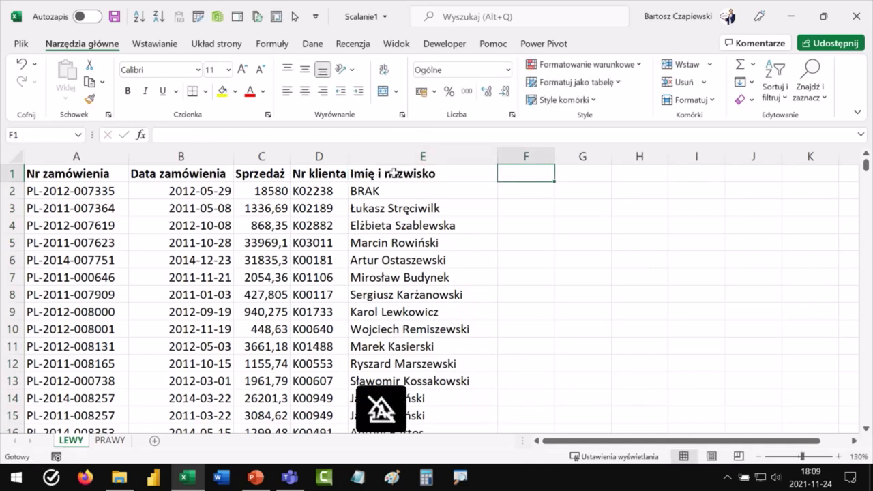
Step: Check the Województwo column on the PRAWY sheet, and copy the formula text from LEWY cell E2 into F2
left_click(111, 440)
left_click(278, 156)
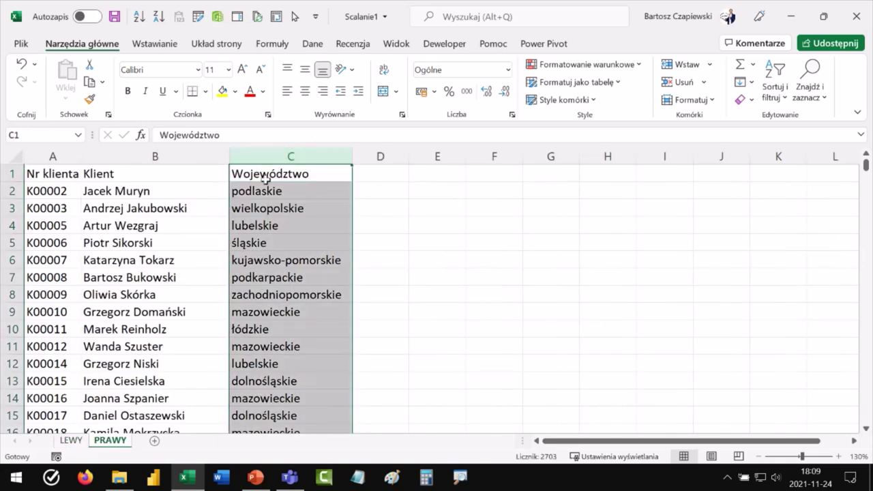
left_click(71, 440)
left_click(389, 195)
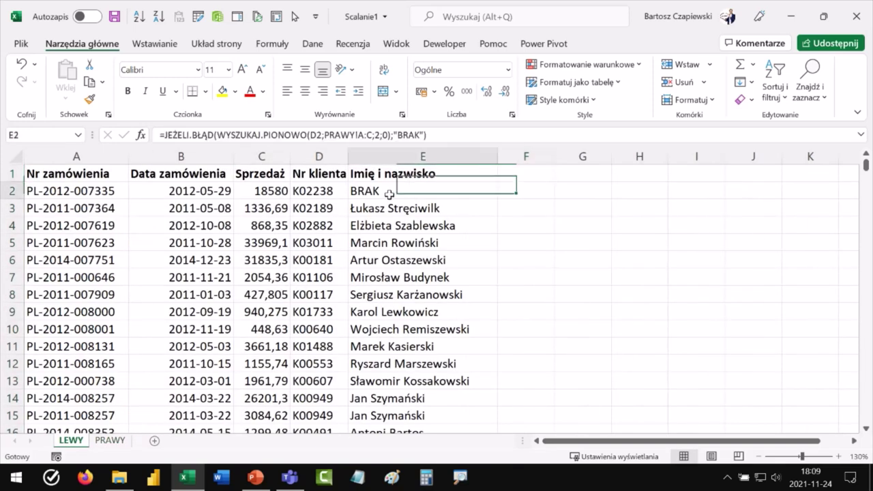
left_click_drag(432, 140, 89, 136)
key("ctrl+c")
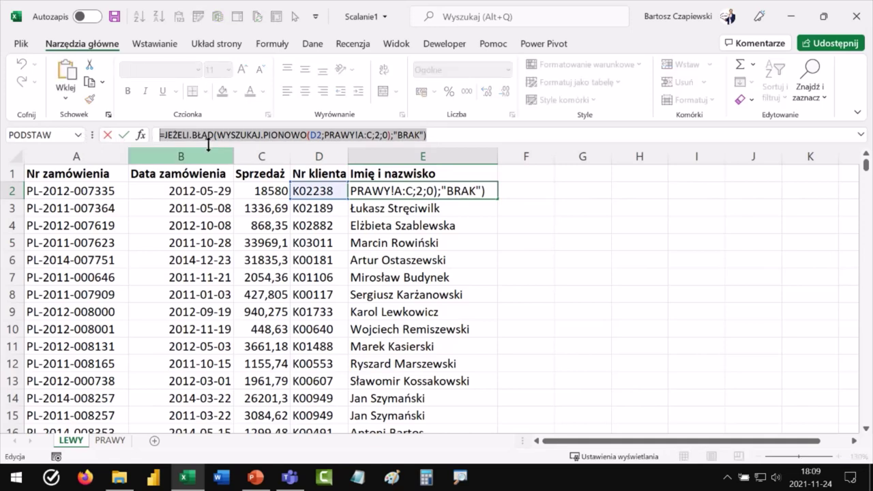
key("Escape")
left_click(524, 191)
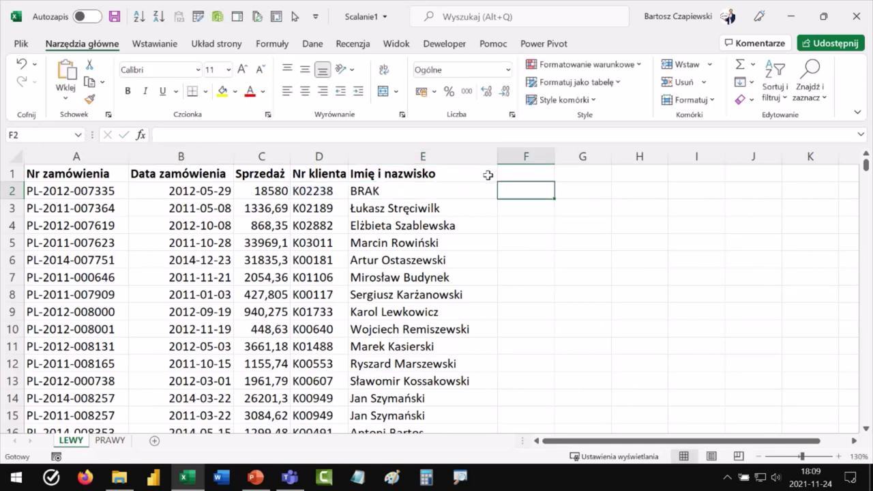
left_click(382, 135)
key("ctrl+v")
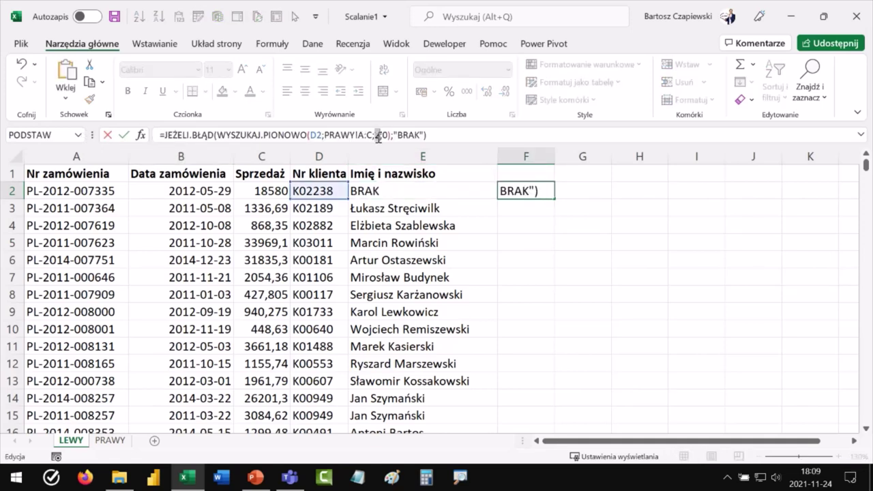
Step: Set the column index in the F2 formula to 3 and fill it down column F
double_click(379, 135)
type("3;")
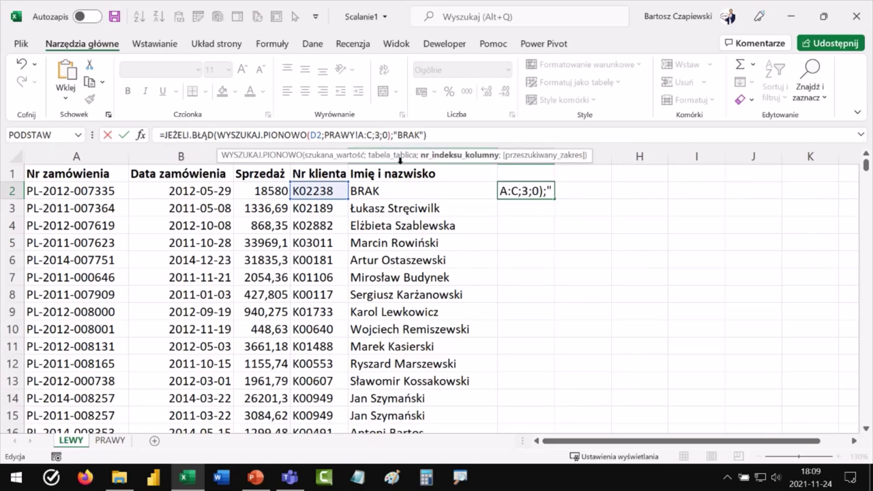
key("Return")
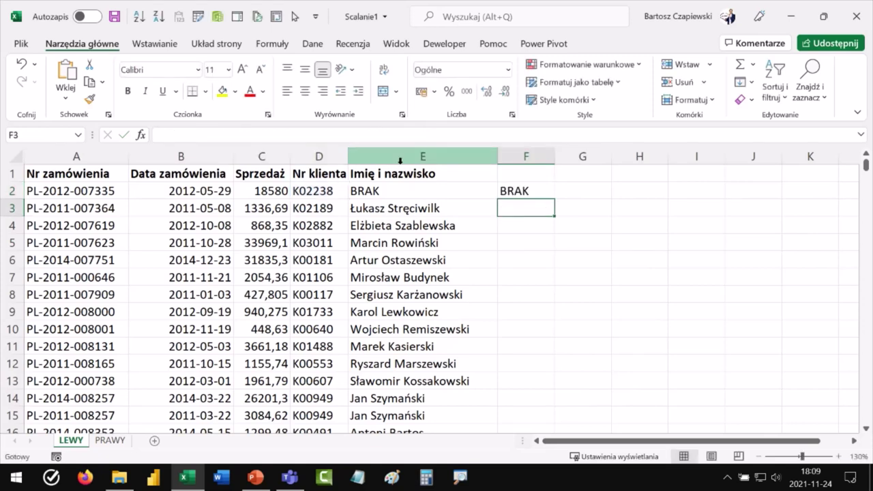
left_click(546, 191)
double_click(555, 197)
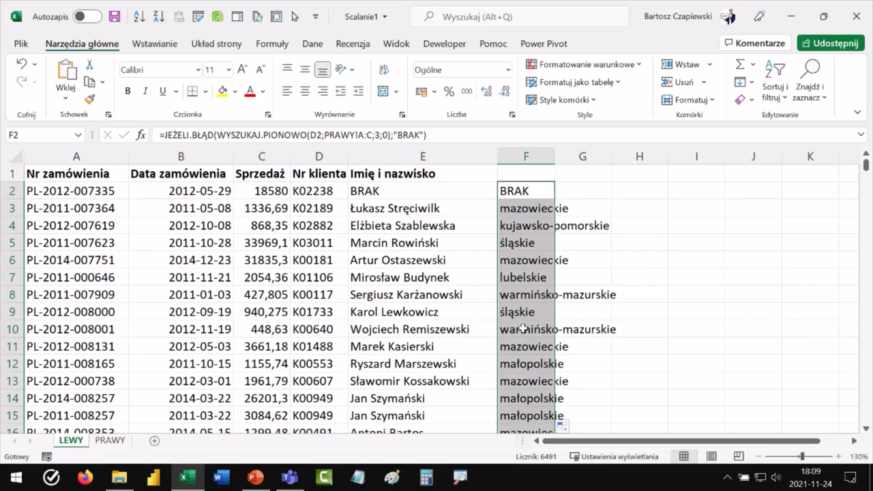
Step: Enter the heading "Województwo" in cell F1 and fit column F's width to its contents
left_click(520, 176)
type("Wo")
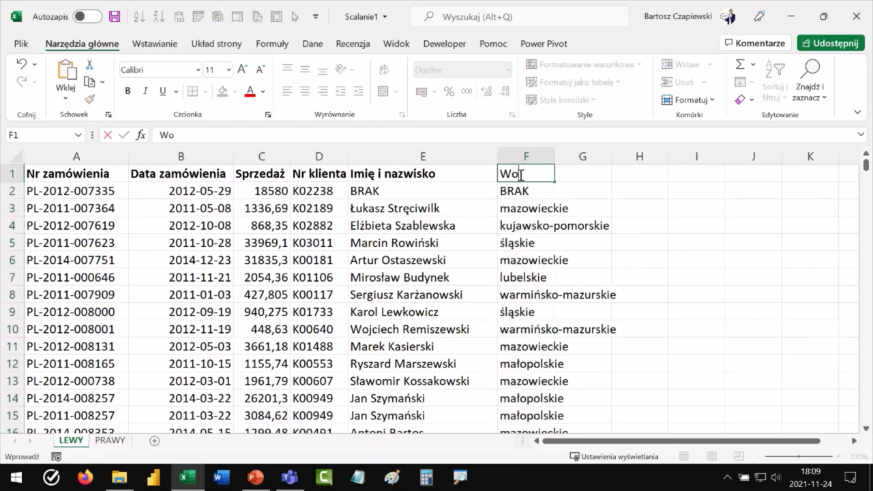
type("jewództwo")
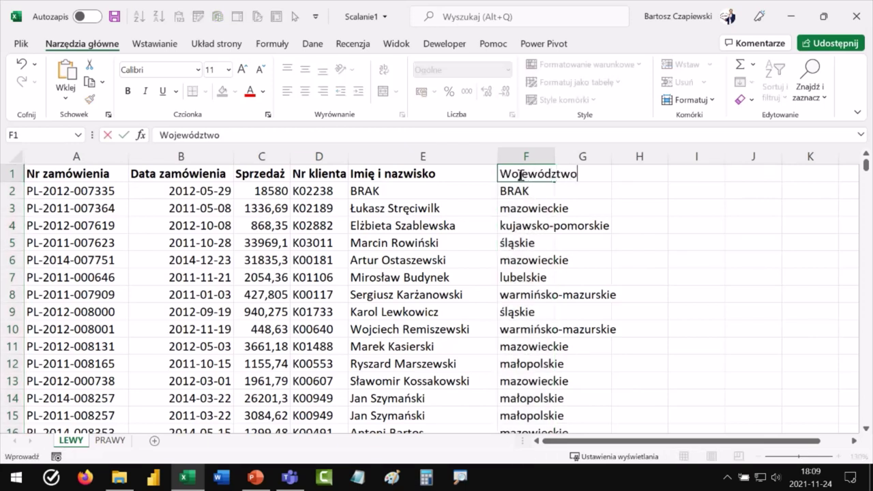
key("Return")
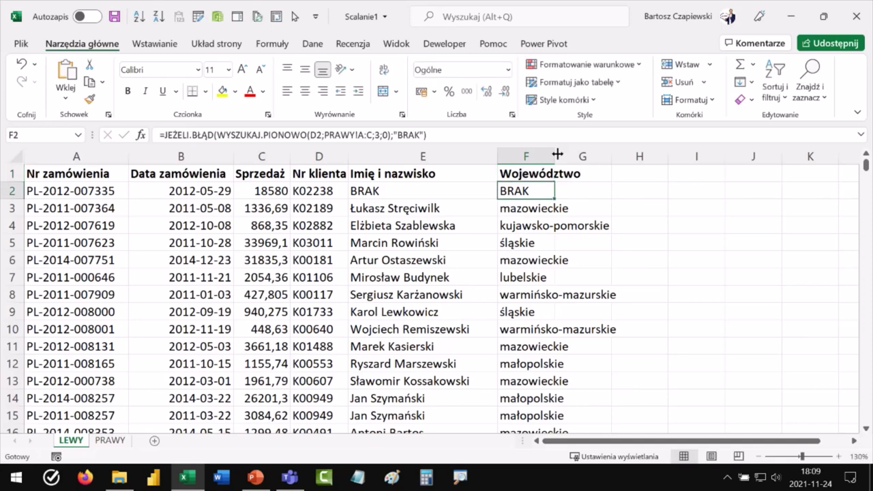
double_click(557, 156)
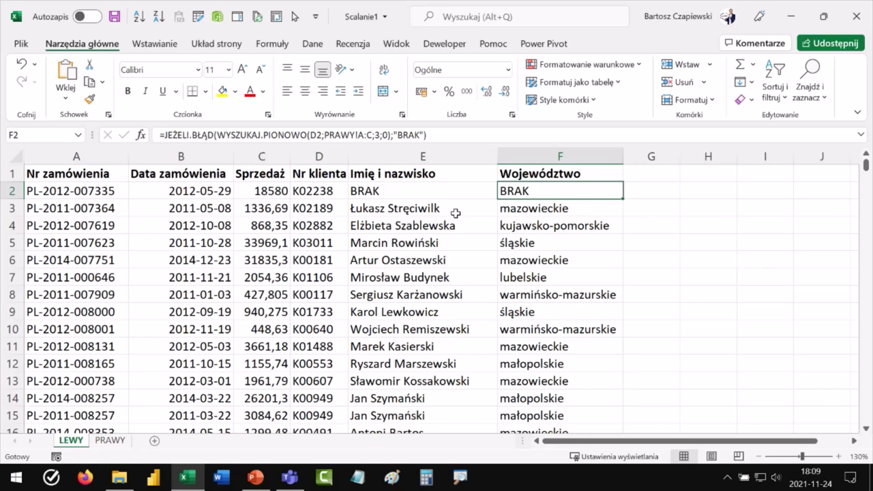
Step: Start an X.WYSZUKAJ formula in G2 with D2 as the lookup value and column A of PRAWY as the lookup array
left_click(646, 190)
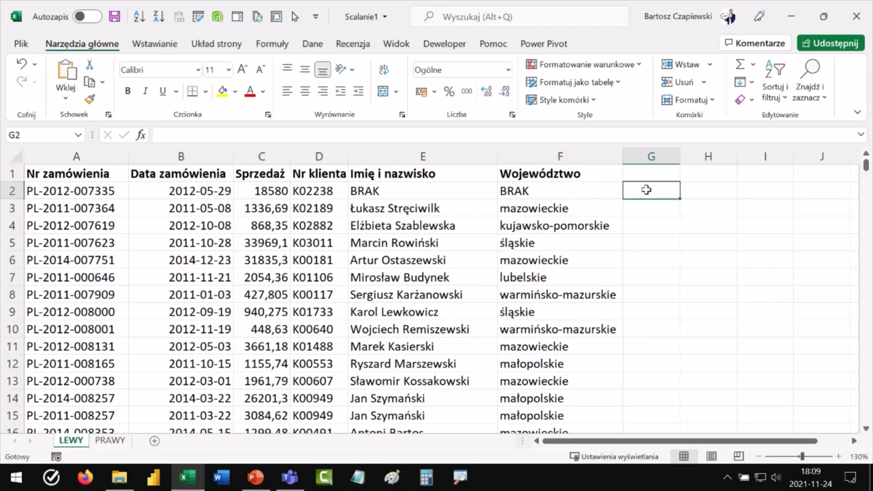
type("=w")
key("BackSpace")
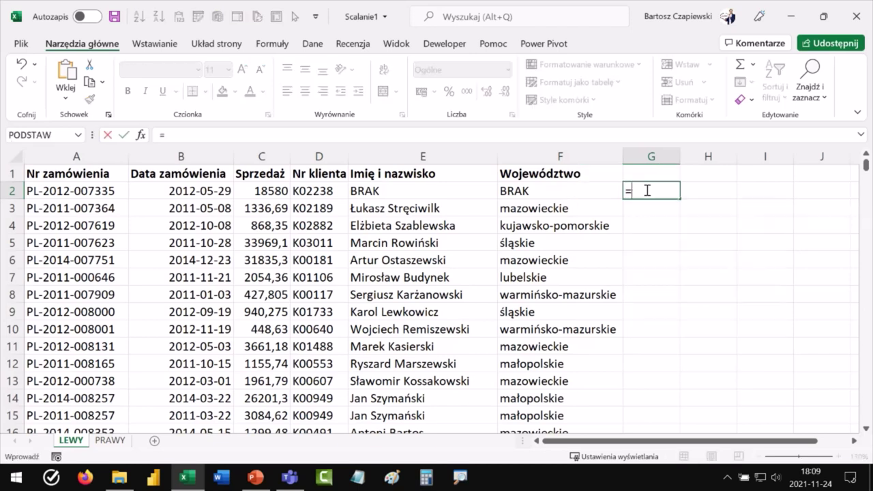
type("x.")
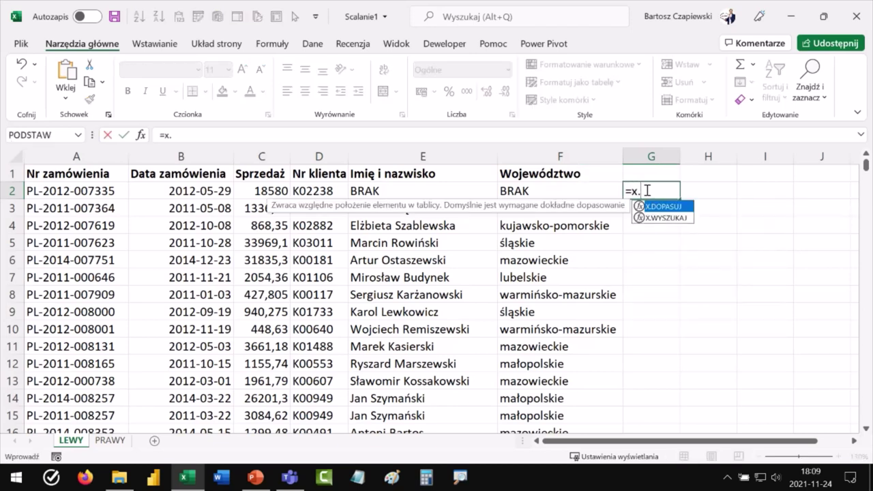
key("Down")
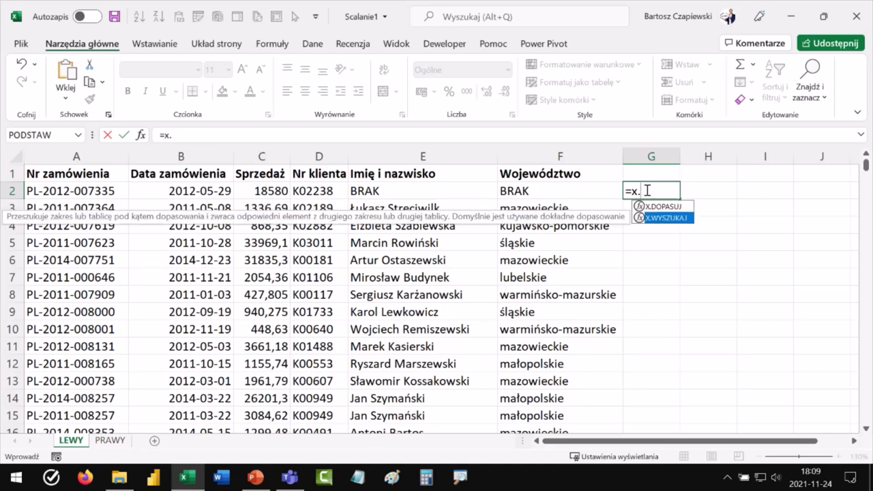
key("Tab")
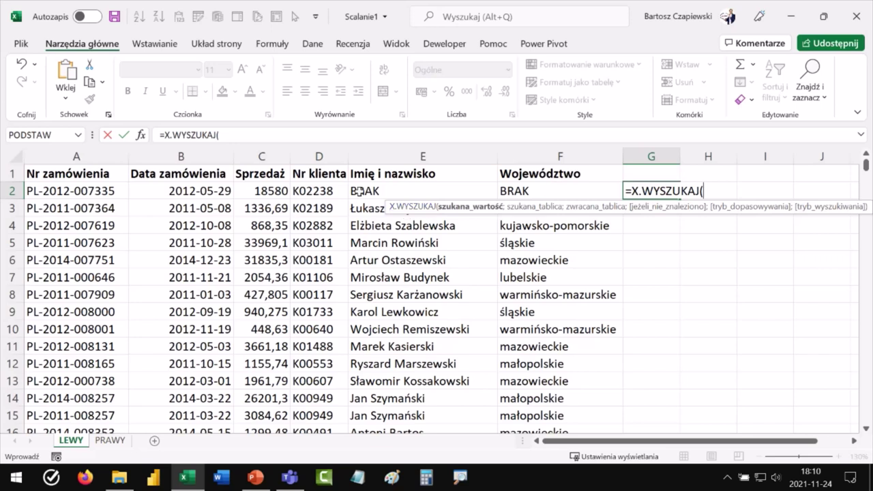
left_click(313, 191)
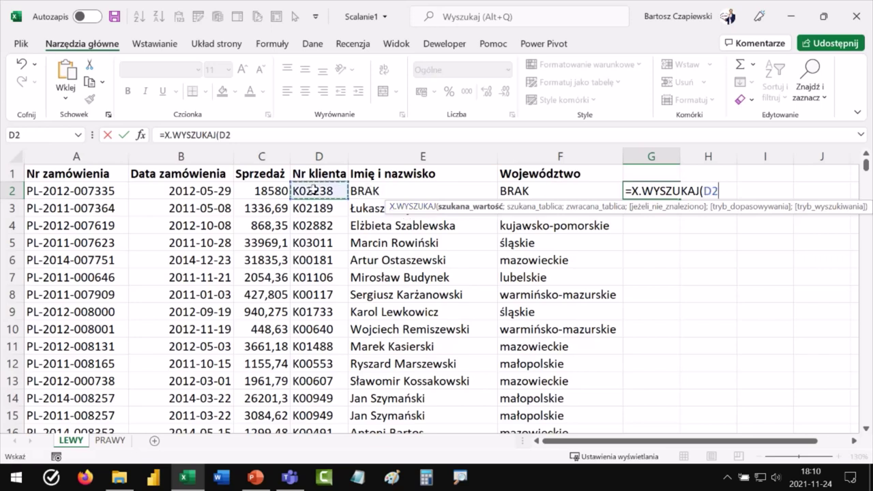
type(";")
left_click(110, 440)
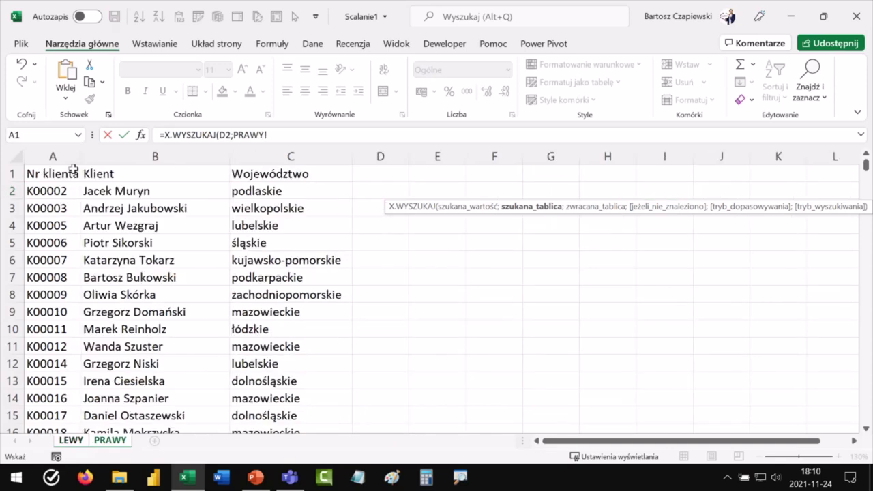
left_click(53, 152)
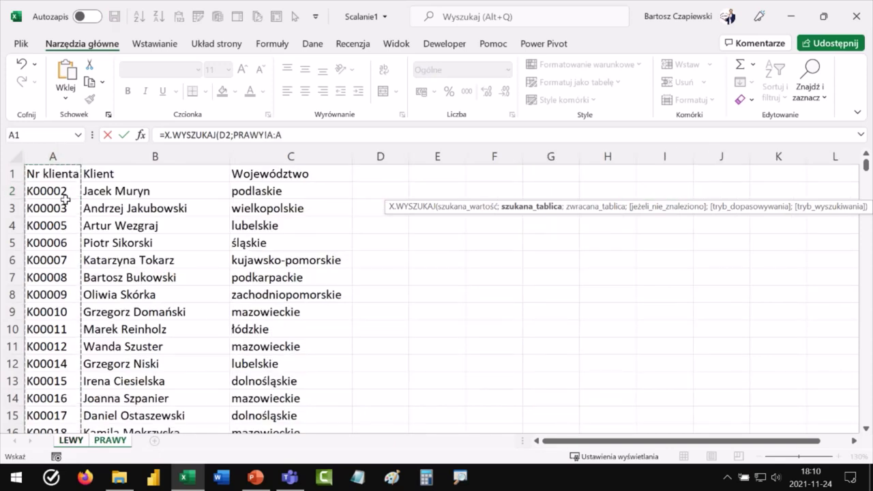
Step: Complete the X.WYSZUKAJ formula with column B of PRAWY as the return array and "BRAK" as the not-found value
type(";")
left_click(159, 157)
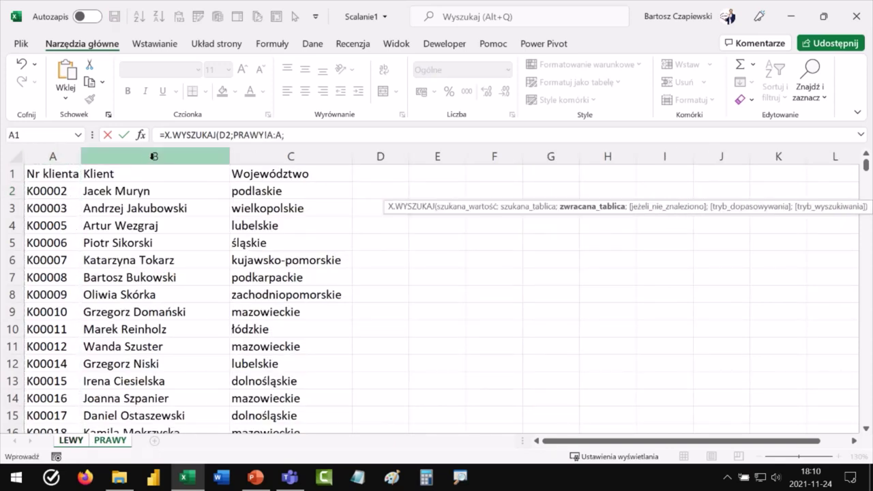
left_click(157, 156)
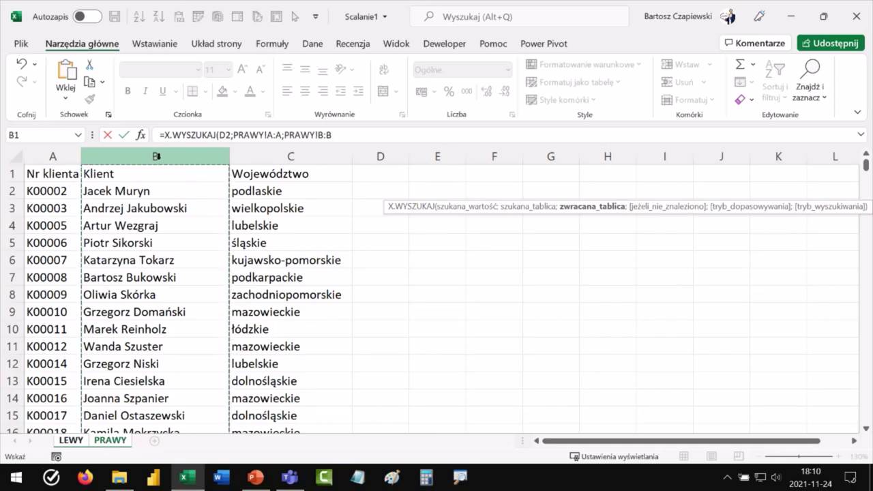
type(";")
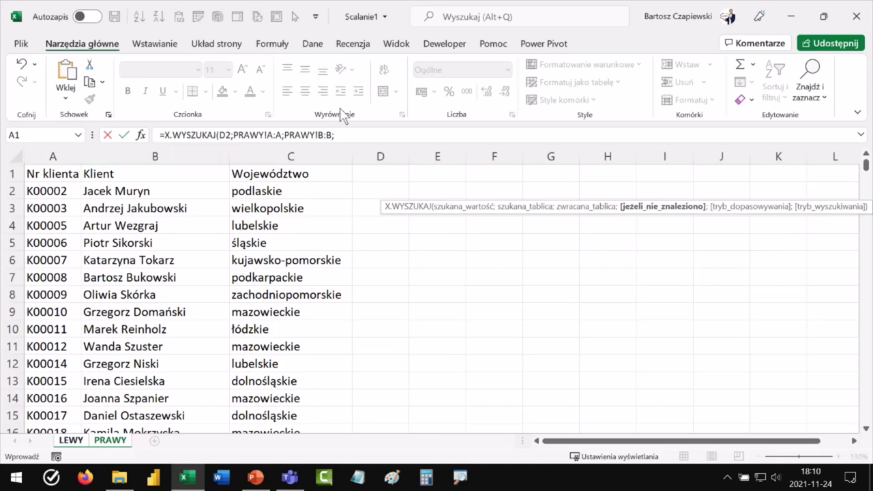
left_click(354, 135)
type("B")
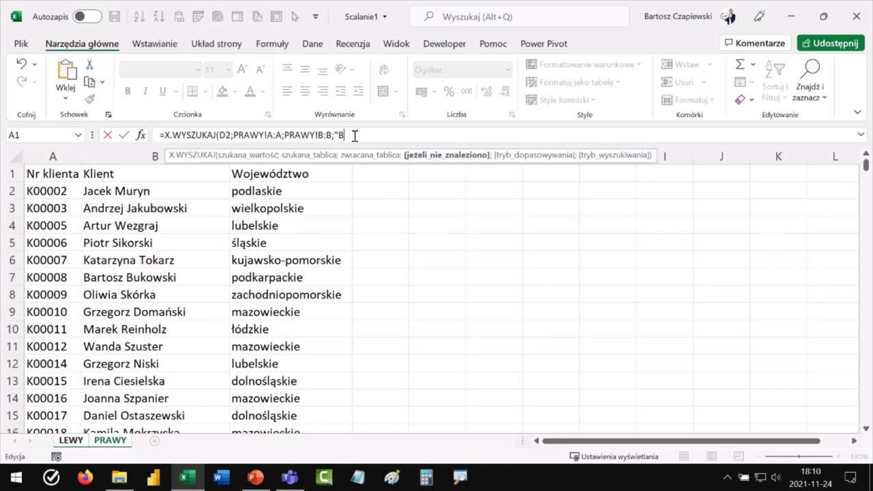
type("RAK\")")
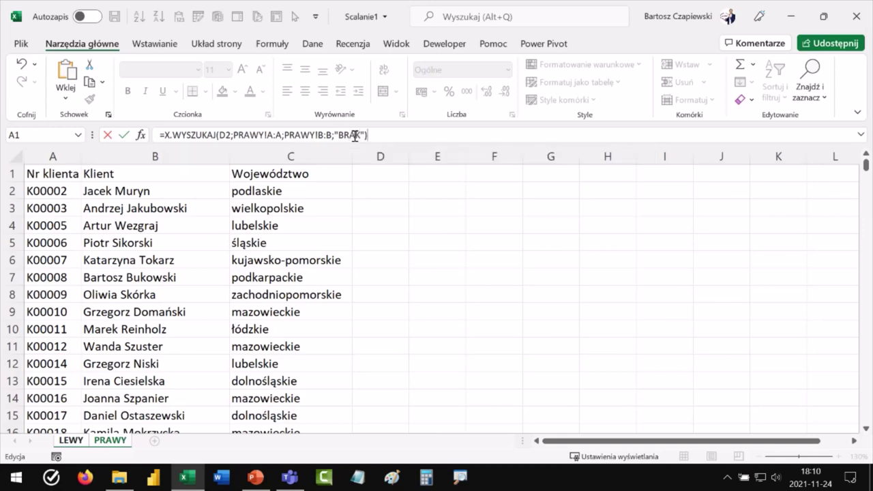
key("Return")
Step: Fill the G2 formula down column G and compare it with the formula in E2
left_click(668, 192)
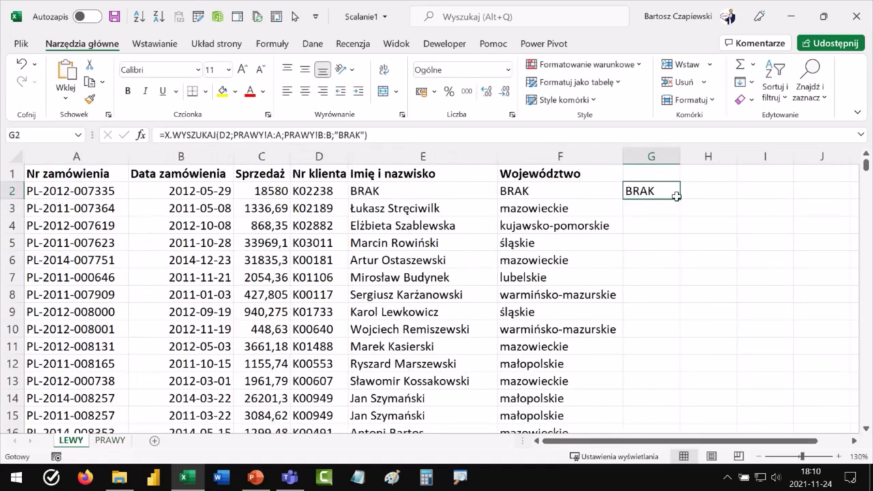
double_click(681, 197)
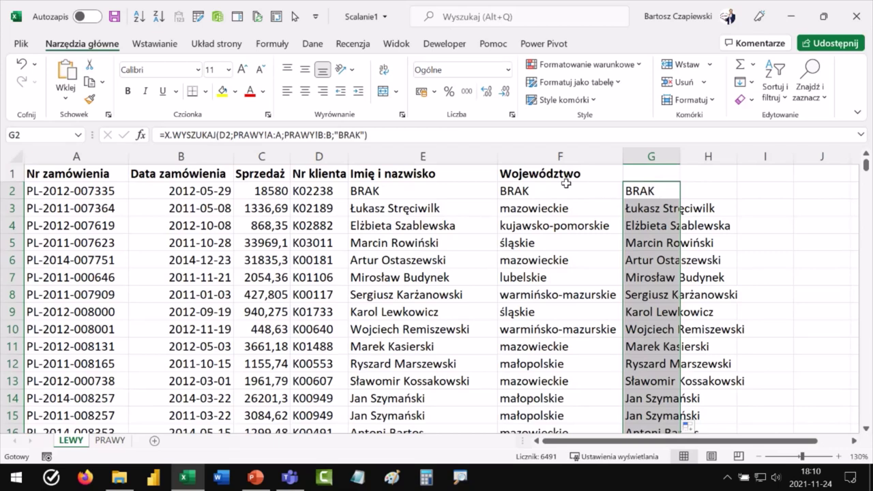
left_click(421, 193)
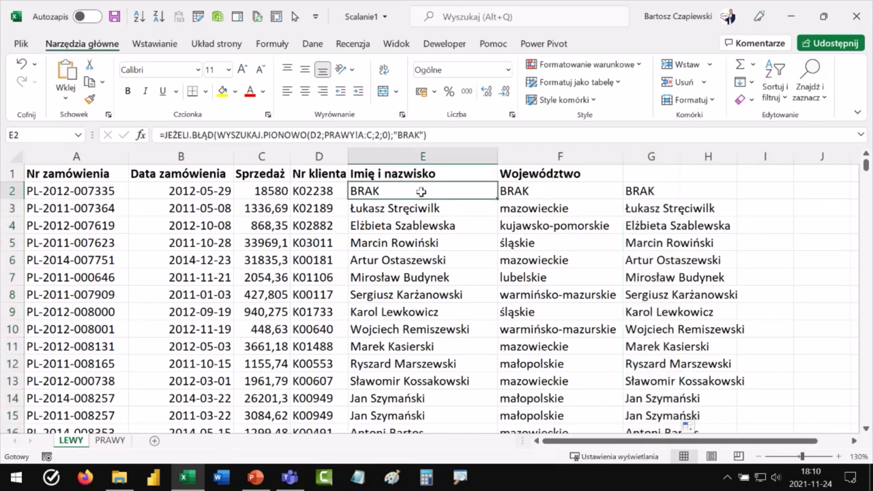
left_click(642, 194)
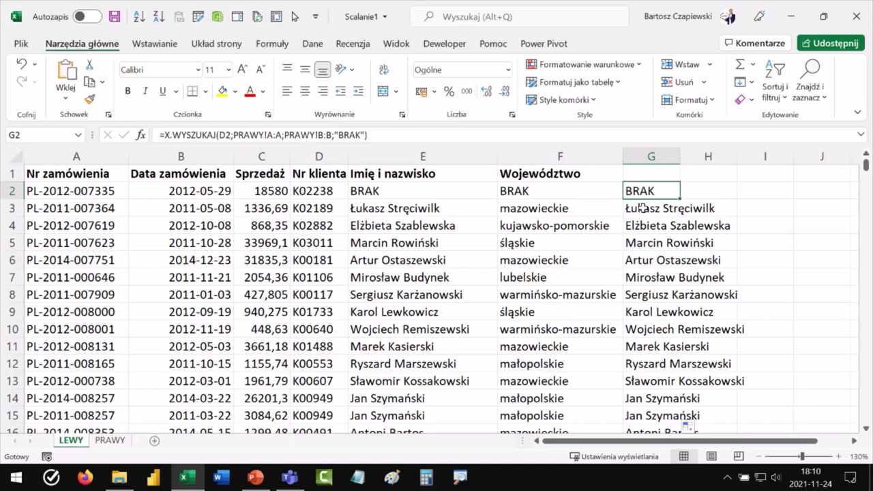
Step: Save the workbook as Roz1 in the Pulpit folder and close it
key("F12")
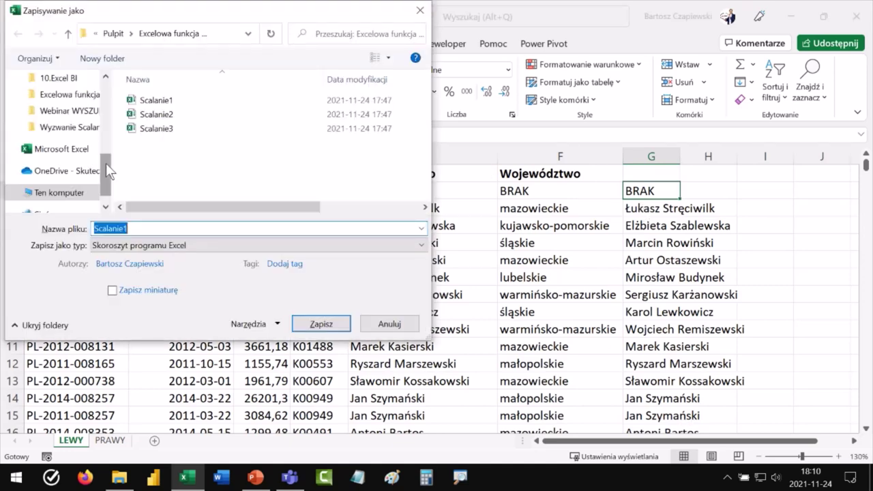
scroll(106, 163, "up", 5)
left_click(51, 105)
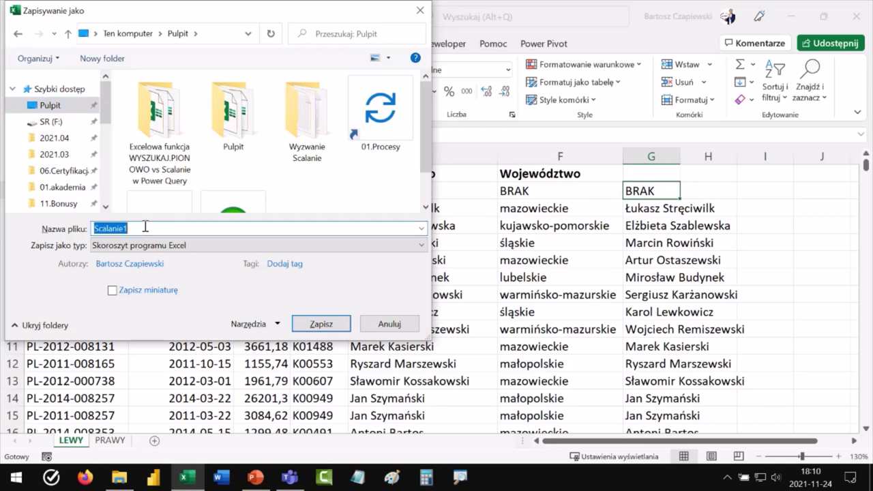
type("Roz1")
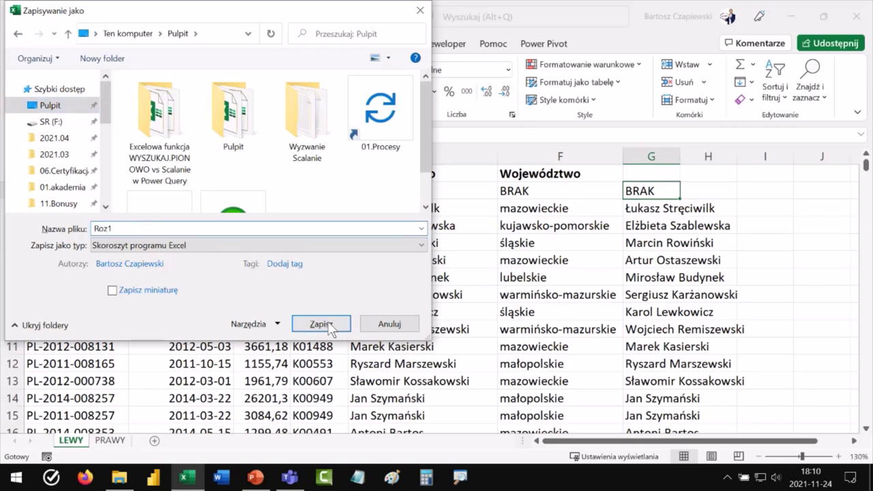
left_click(328, 328)
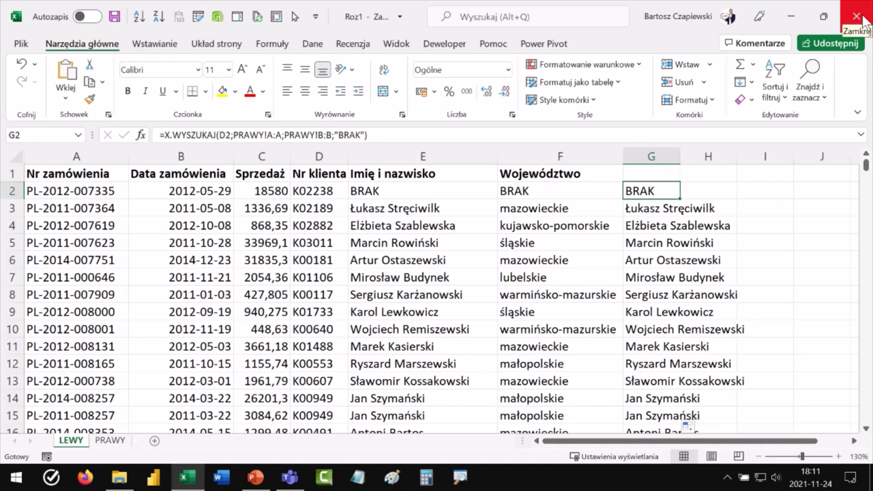
left_click(862, 18)
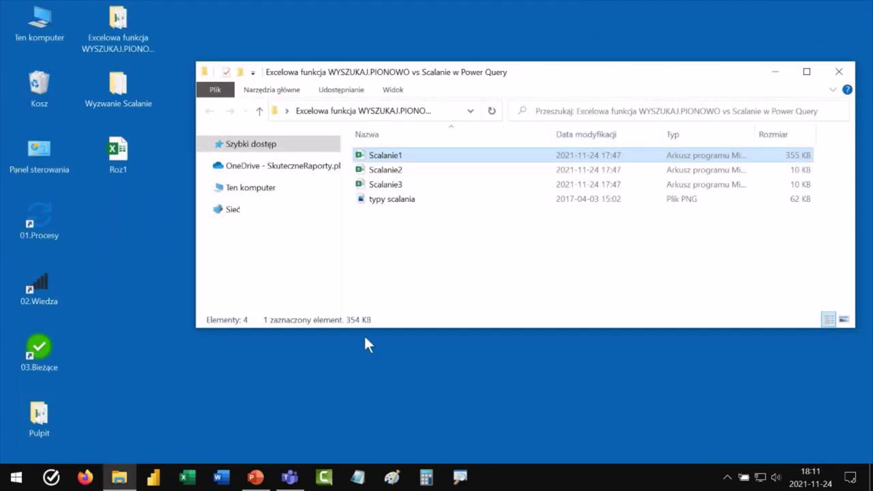
Step: Open a new blank Excel workbook and import data from Scalanie1 in the desktop folder "Excelowa funkcja WYSZUKAJ.PIONOWO vs Scalanie w Power Query"
left_click(187, 477)
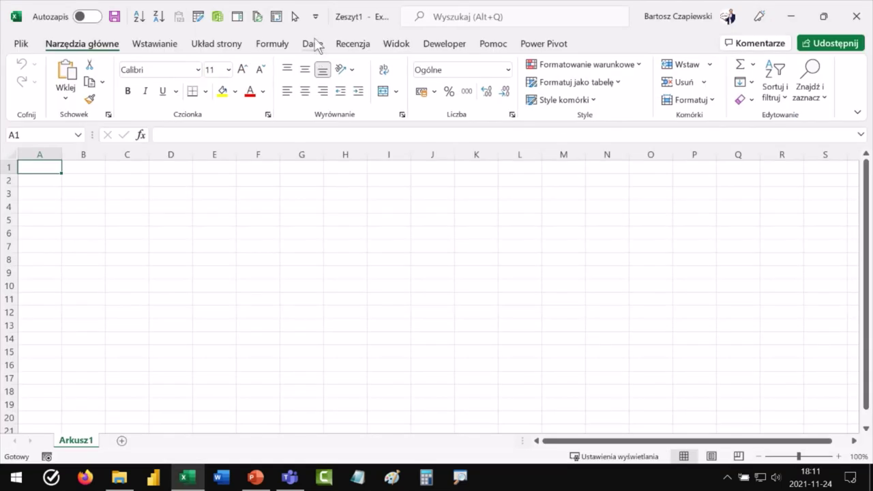
left_click(312, 43)
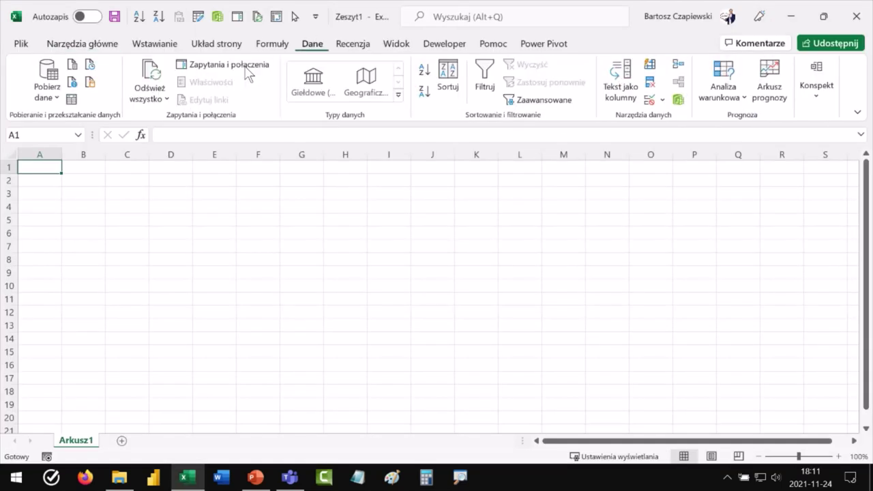
left_click(47, 83)
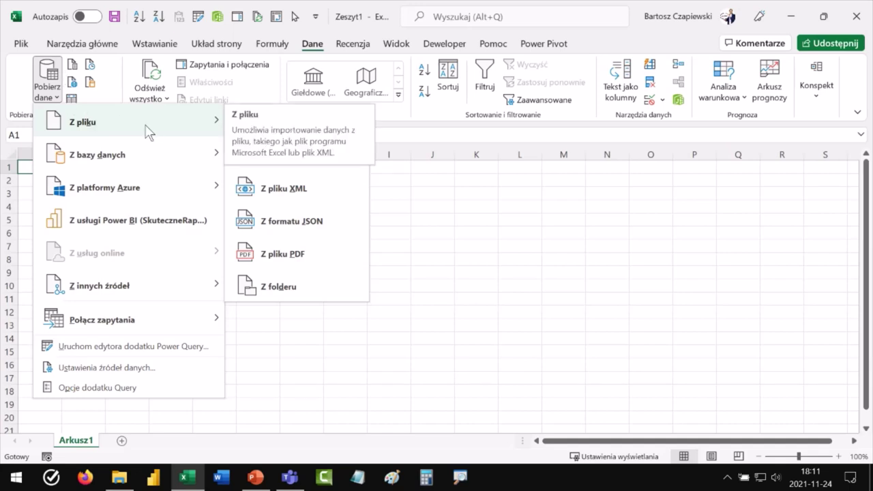
left_click(273, 121)
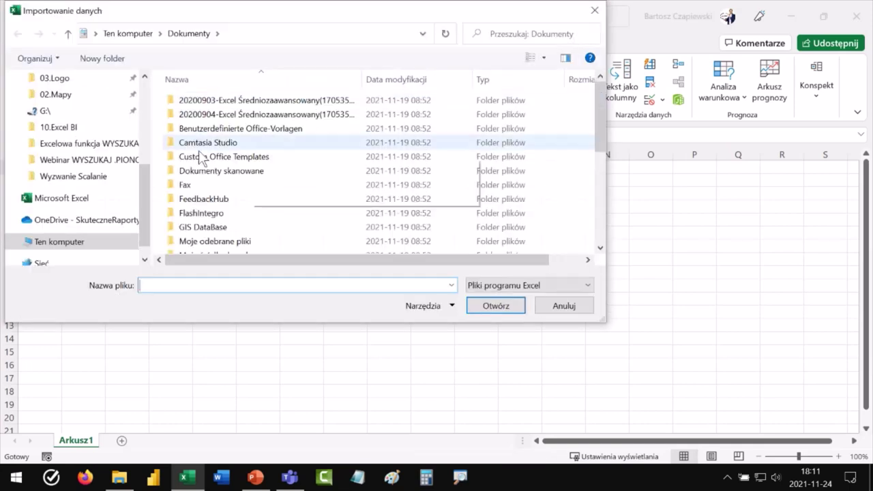
left_click_drag(148, 200, 142, 95)
left_click(50, 105)
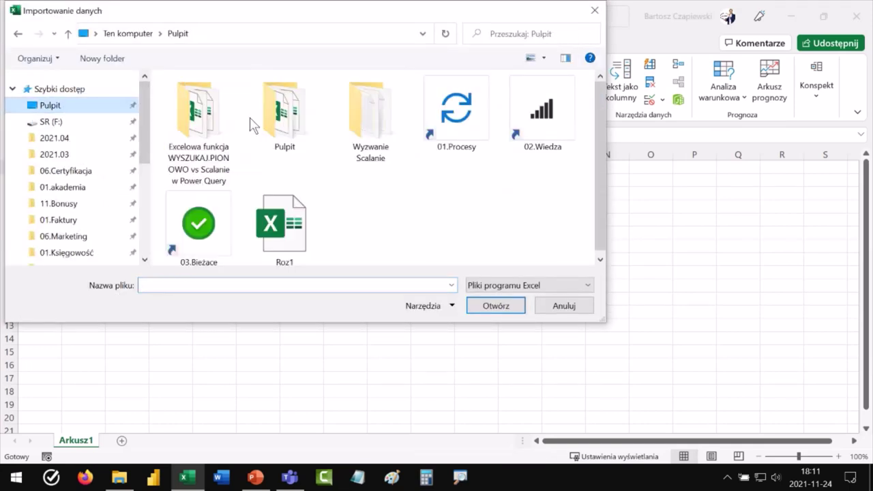
double_click(196, 120)
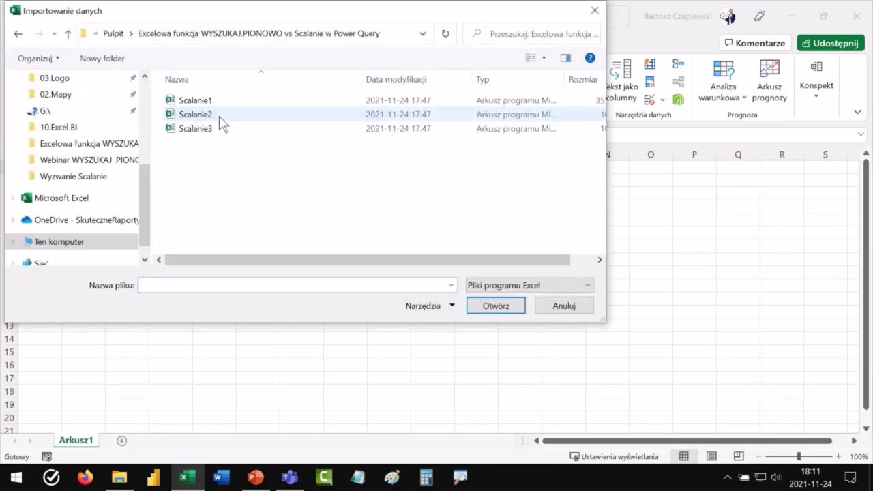
left_click(207, 102)
left_click(499, 307)
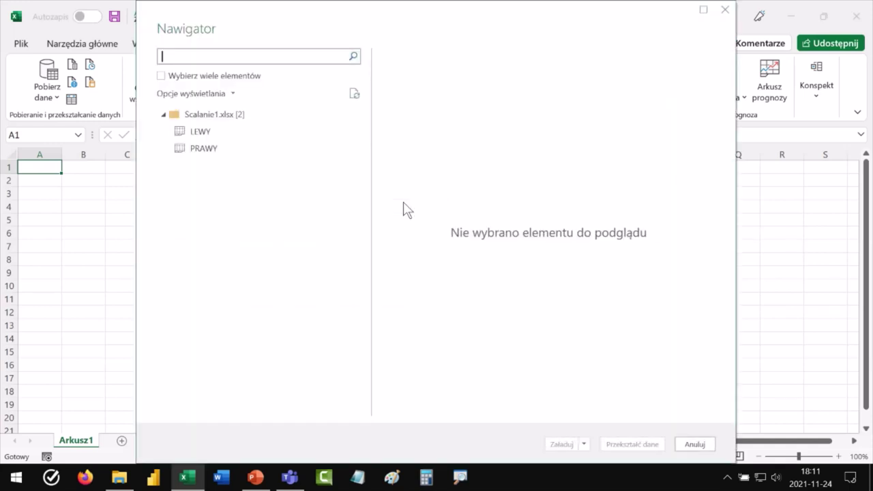
Step: Enable selecting multiple items in the Navigator and select both the LEWY and PRAWY sheets
left_click(161, 76)
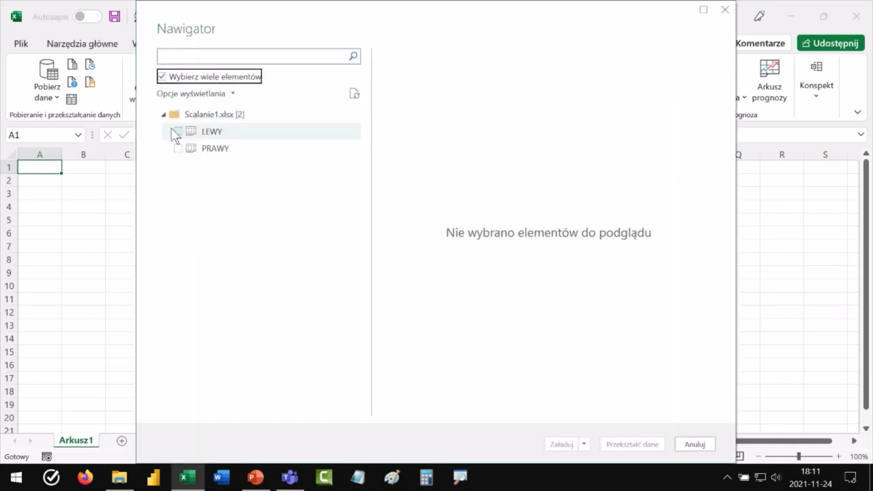
left_click(178, 131)
left_click(179, 149)
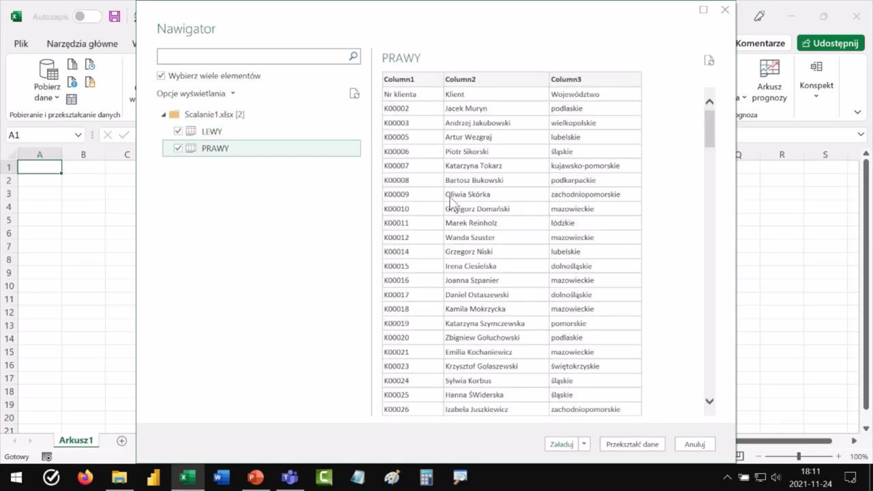
Step: Open both sheets for transformation in Power Query Editor and use the first row of the PRAWY query as headers
left_click(633, 444)
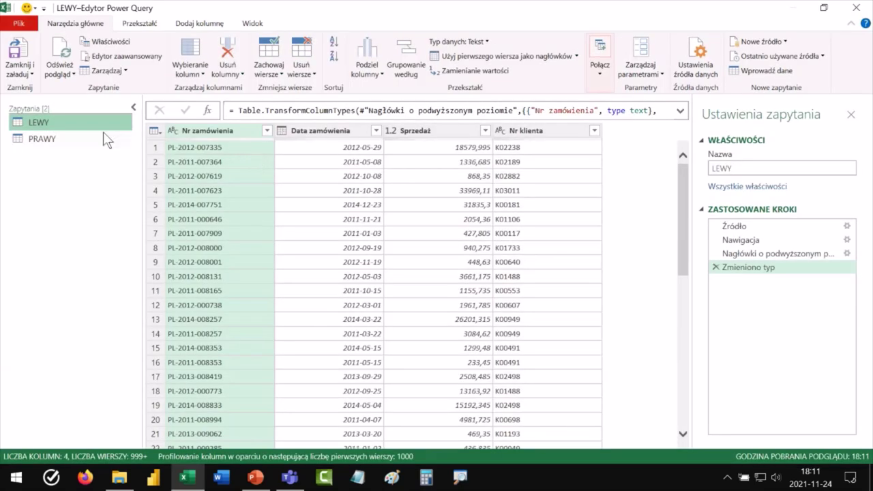
left_click(45, 139)
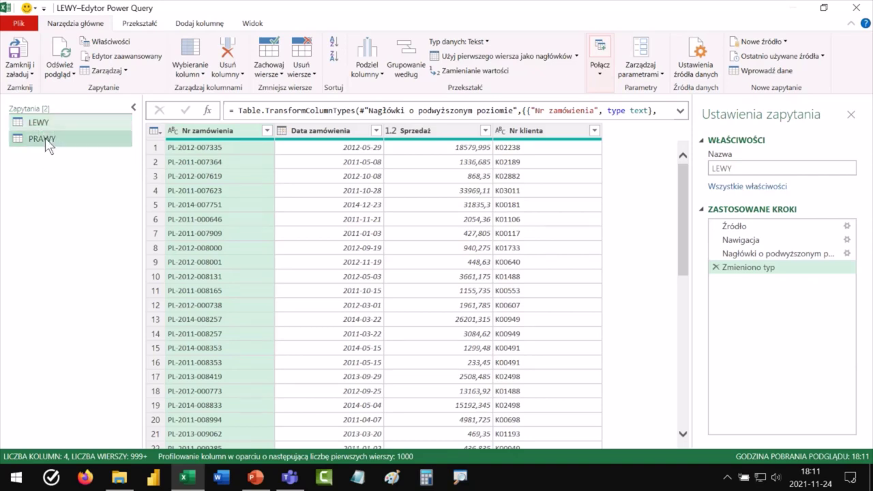
left_click(130, 26)
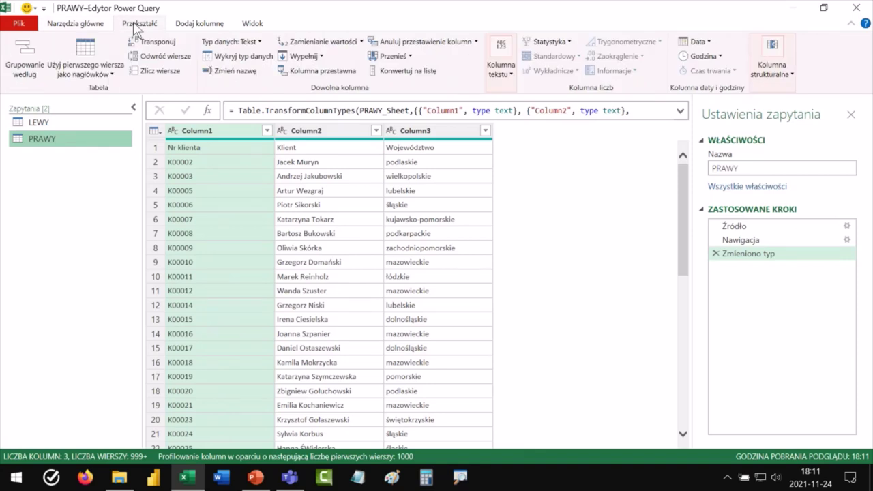
left_click(87, 57)
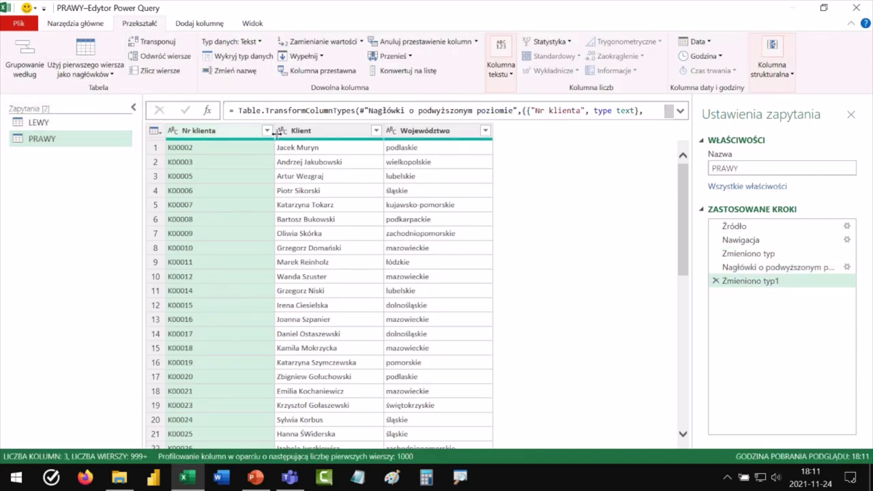
Step: Start merging the LEWY query as a new query, with PRAWY as the second table
left_click(34, 120)
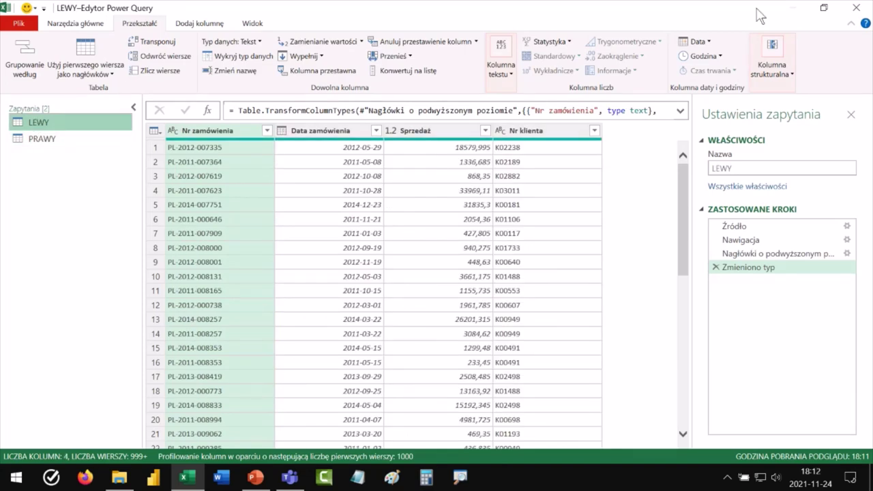
left_click(97, 22)
left_click(600, 68)
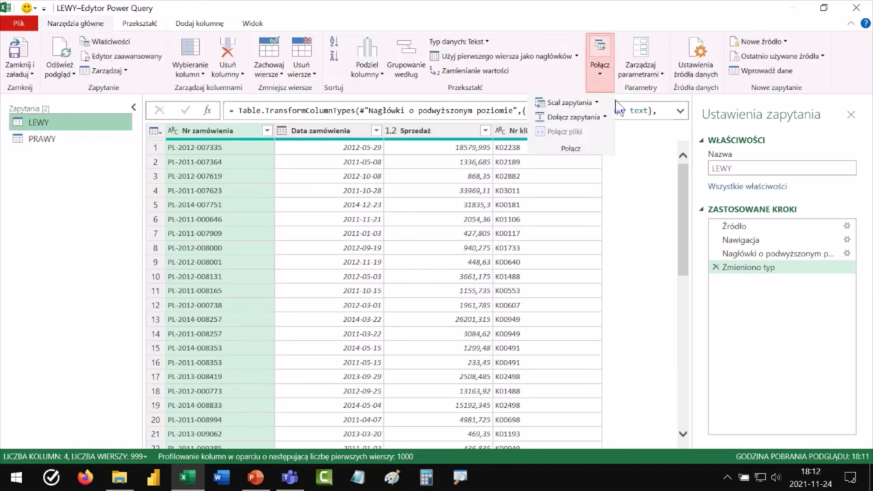
left_click(597, 103)
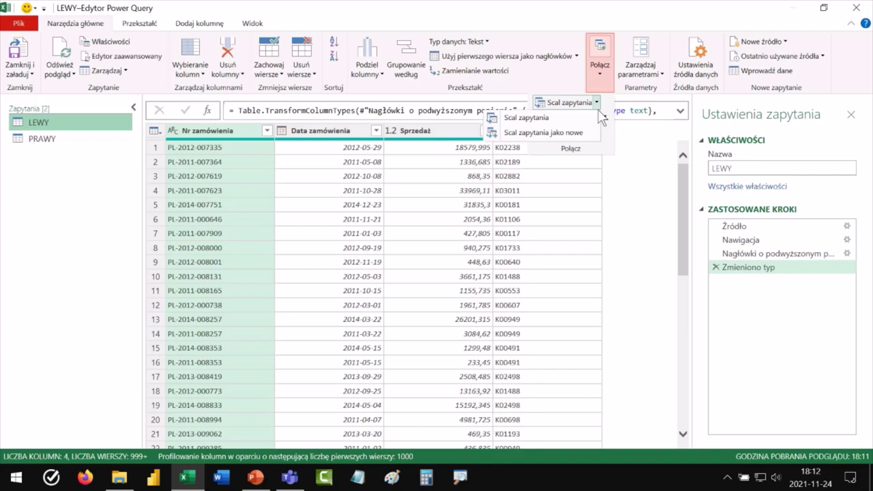
left_click(583, 133)
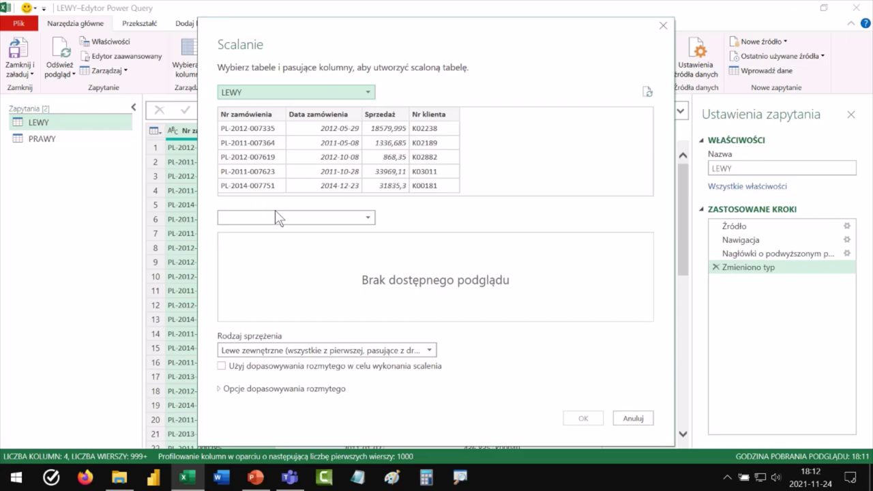
left_click(278, 217)
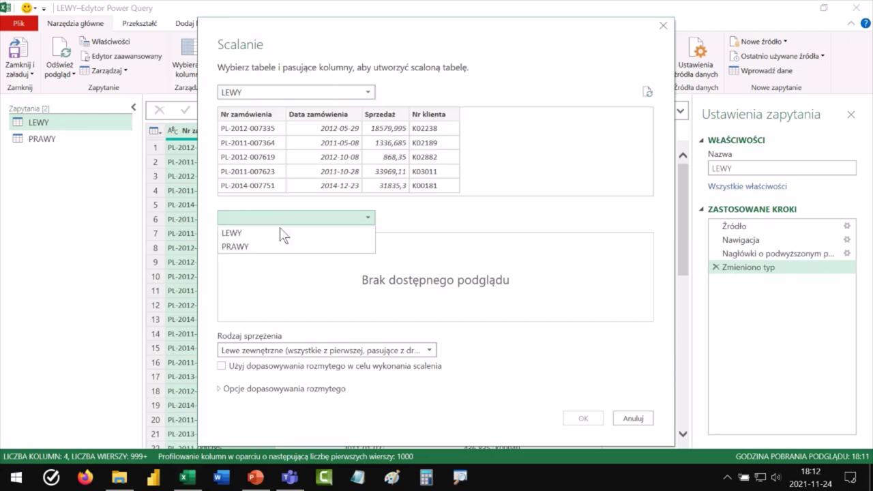
left_click(277, 246)
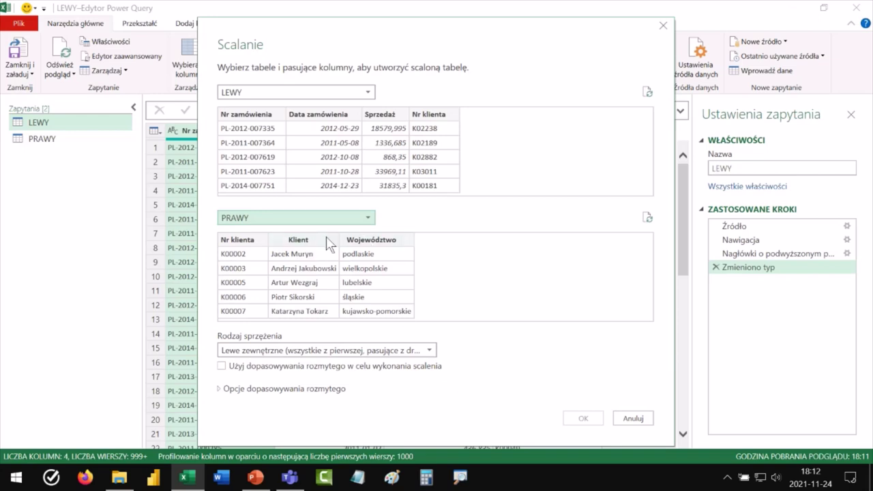
Step: Match LEWY and PRAWY on their Nr klienta columns and create the merge with the left outer join
left_click(437, 114)
left_click(231, 242)
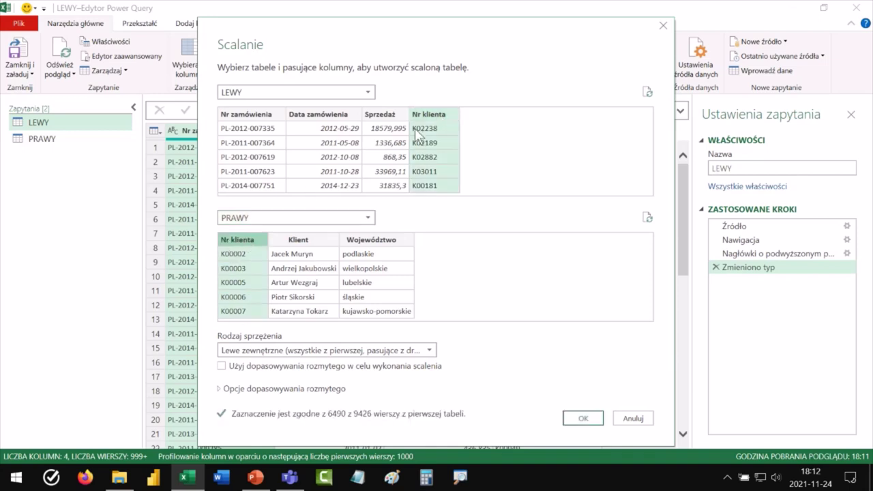
key("ctrl+2")
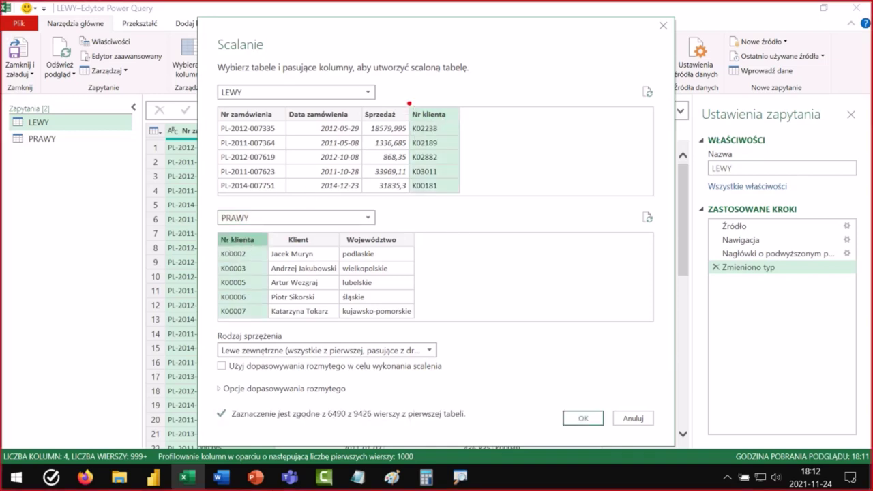
mouse_move(409, 103)
left_mouse_down()
mouse_move(462, 176)
mouse_move(462, 198)
left_mouse_up()
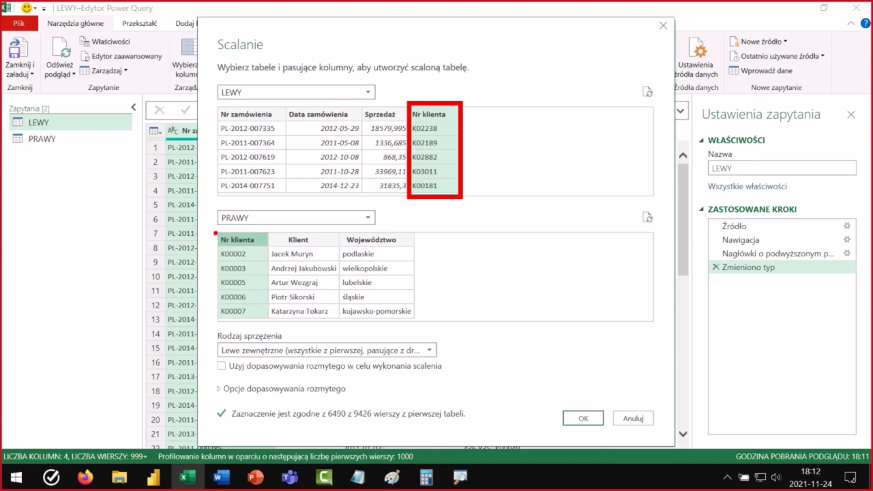
mouse_move(214, 231)
left_mouse_down()
mouse_move(275, 336)
mouse_move(266, 319)
left_mouse_up()
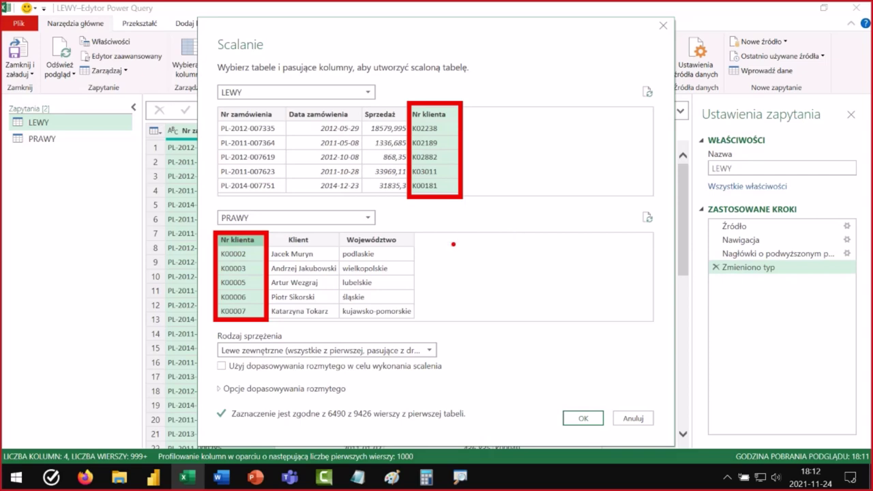
key("Escape")
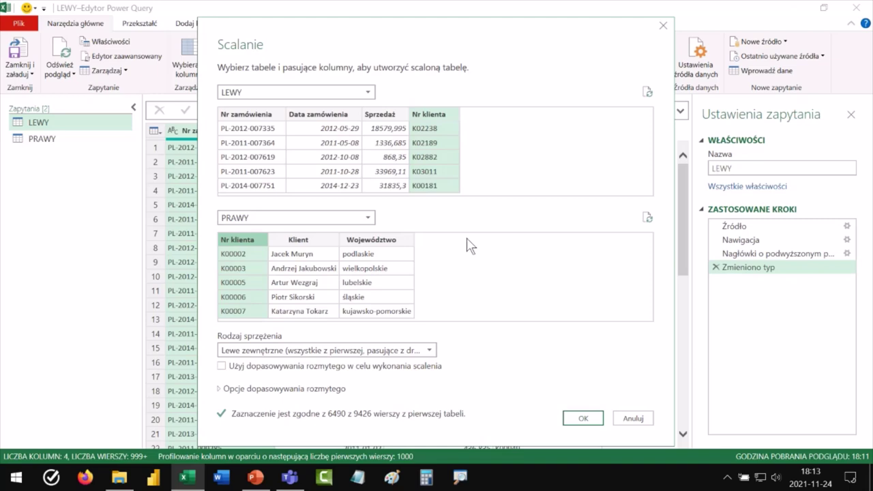
left_click(583, 420)
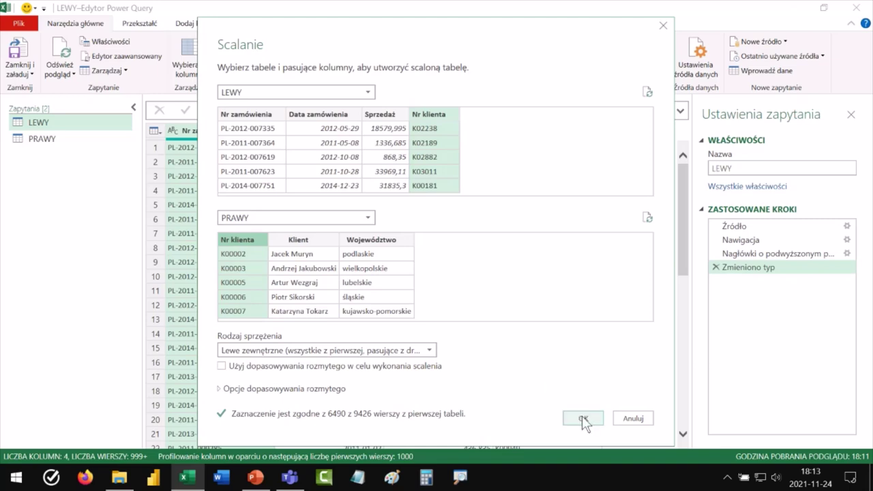
left_click(582, 418)
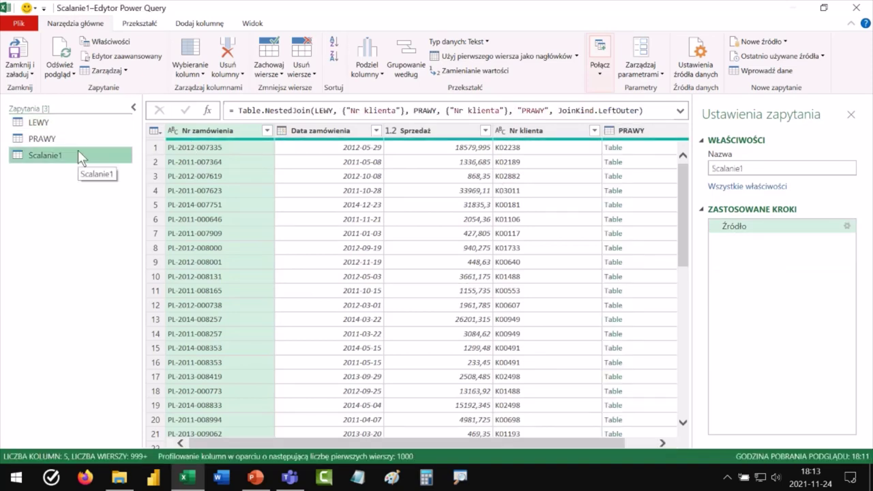
left_click(601, 68)
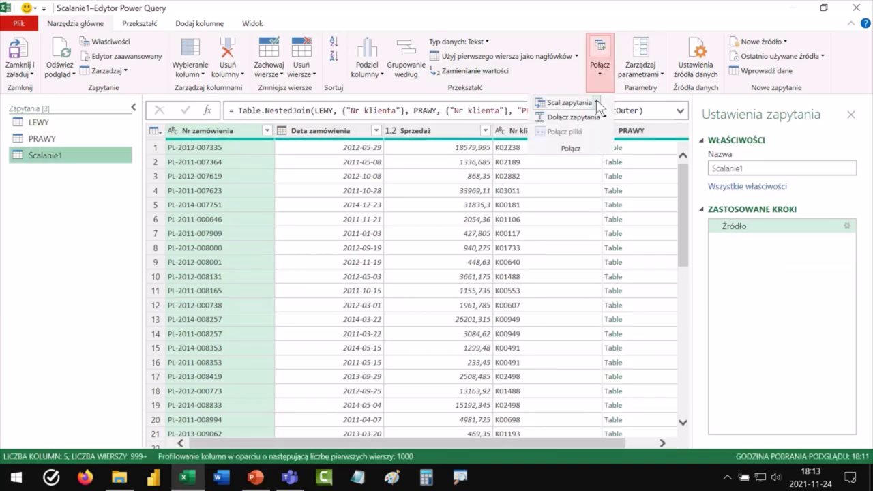
left_click(597, 102)
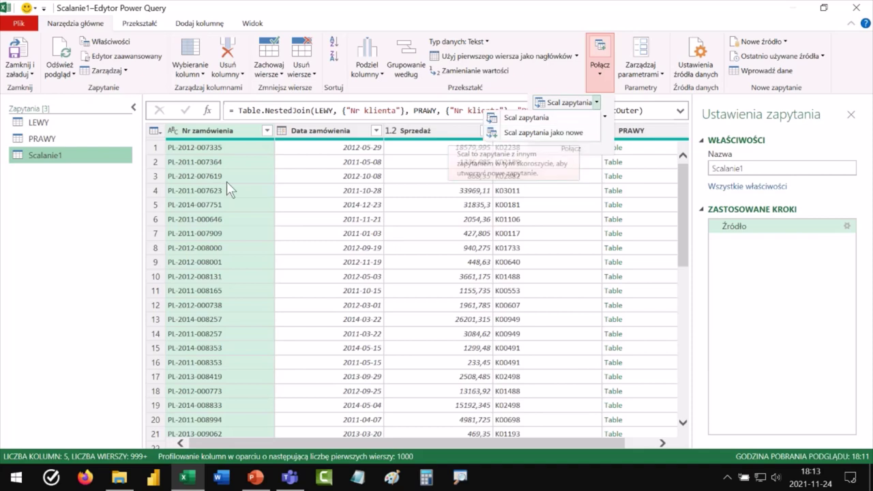
key("Escape")
key("Escape")
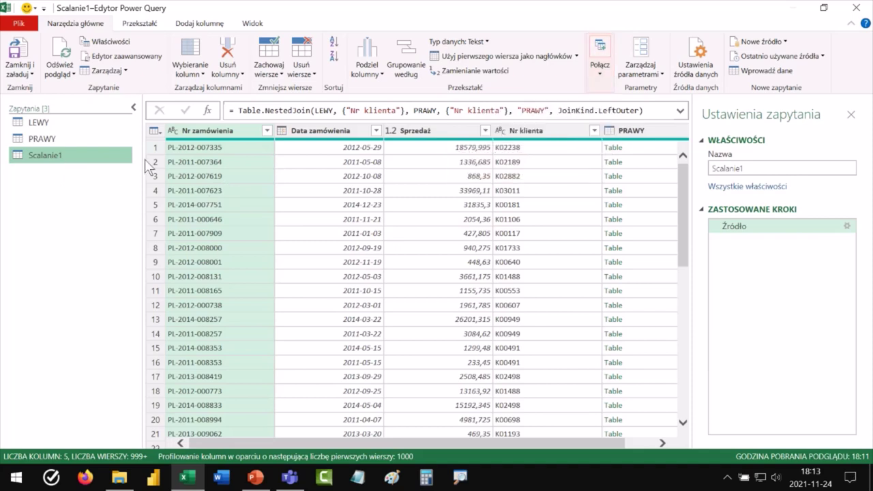
Step: Rename the merged query to LEWY I PRAWY SCALONE
double_click(70, 156)
type("LEWY")
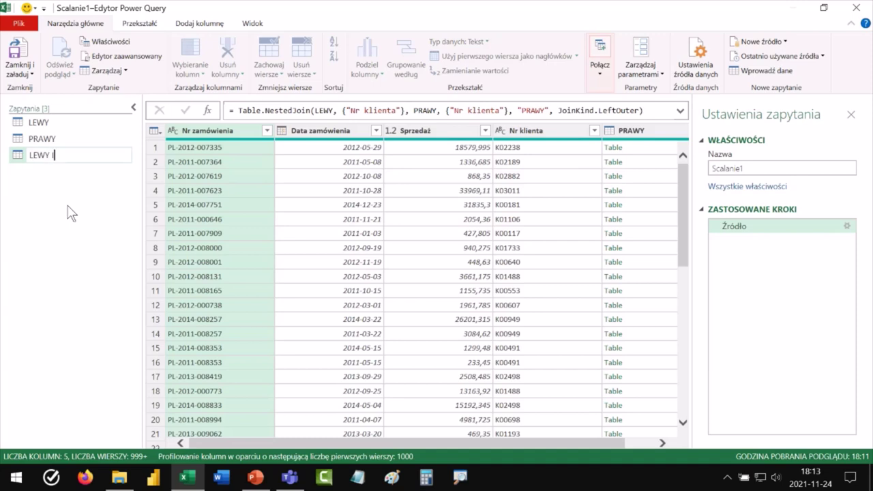
type(" I PRAWY")
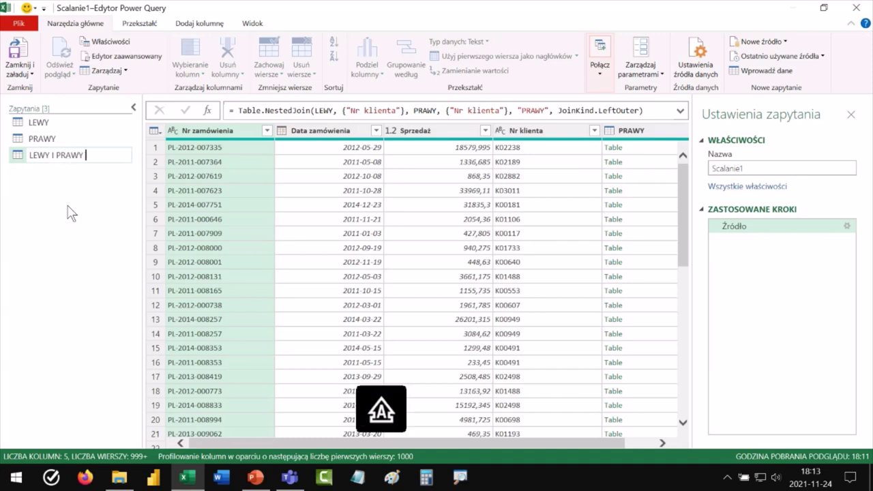
type(" SCALONE")
key("Return")
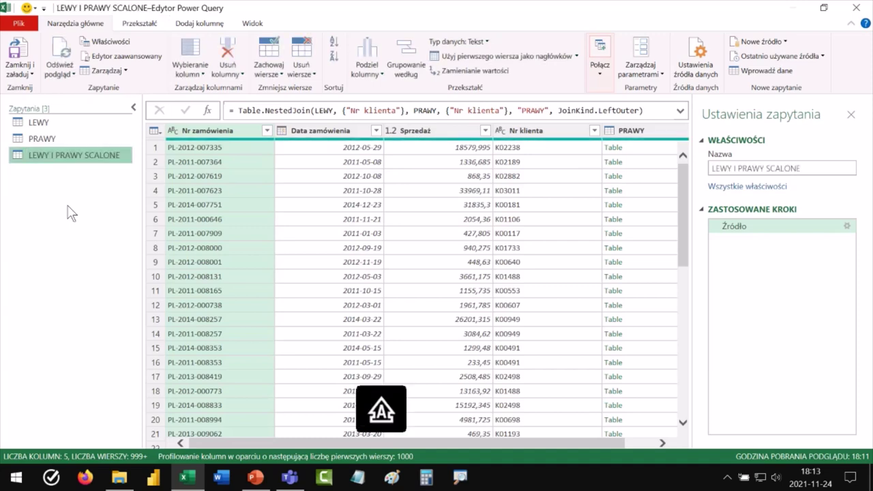
Step: Expand the PRAWY column to Klient and Województwo with the original column name as prefix, and delete that expansion step
left_click_drag(524, 445, 640, 438)
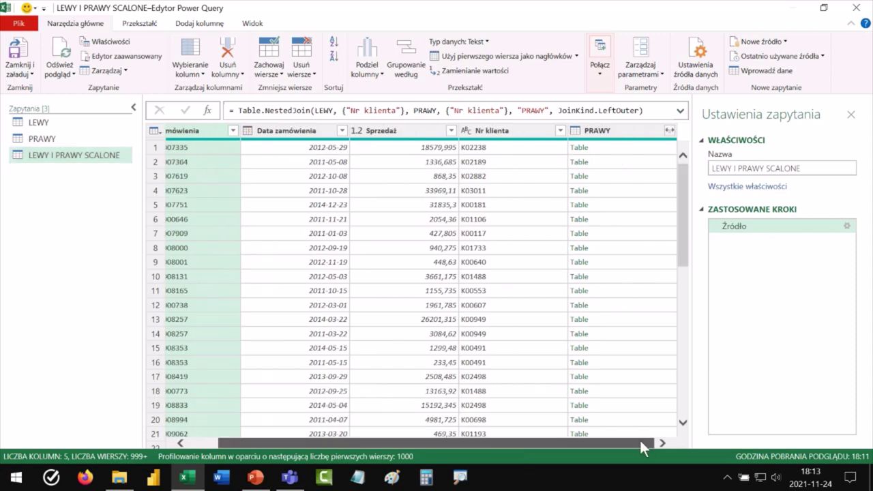
left_click(670, 131)
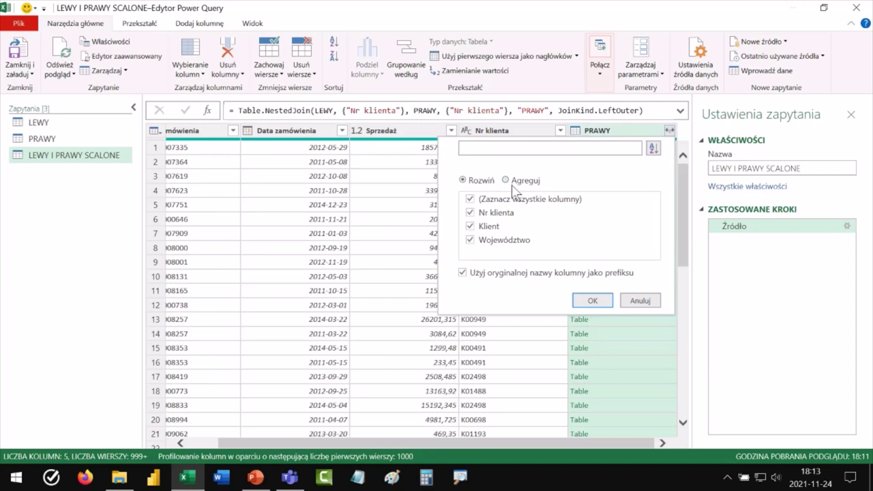
left_click(470, 213)
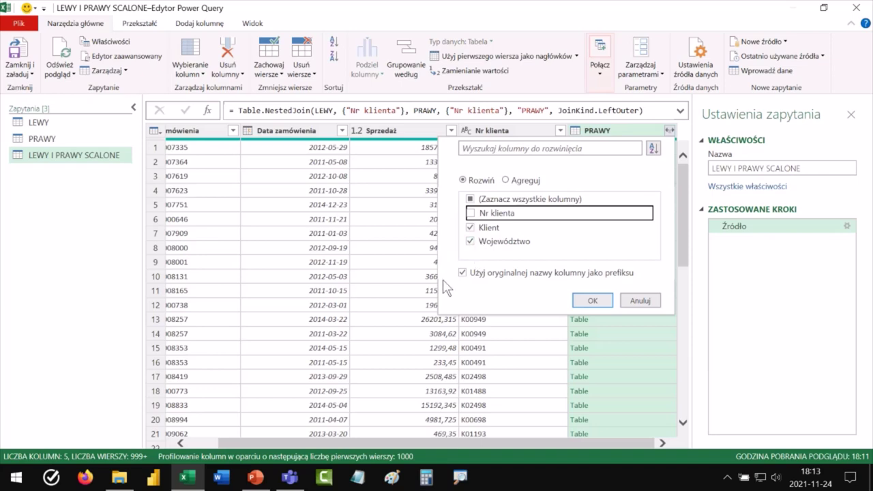
left_click(595, 301)
left_click_drag(497, 443, 576, 442)
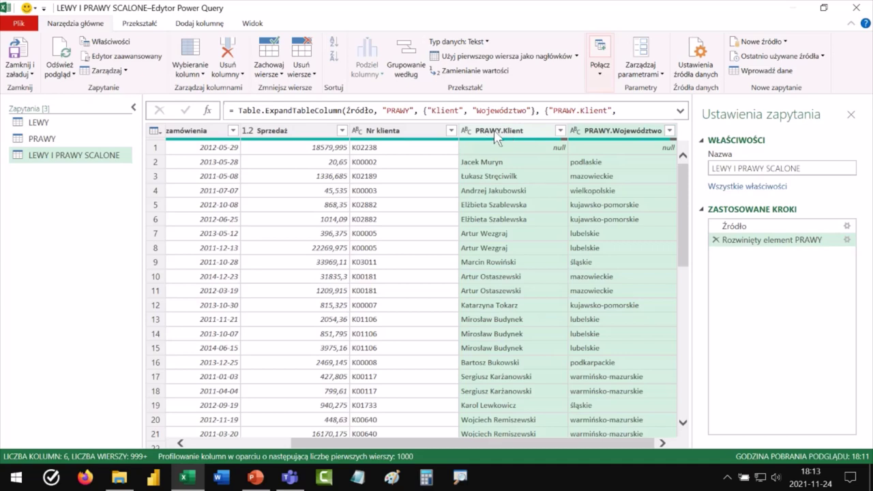
left_click(715, 240)
Step: Expand the PRAWY column to Klient and Województwo only, without using the original column name as prefix
left_click(669, 130)
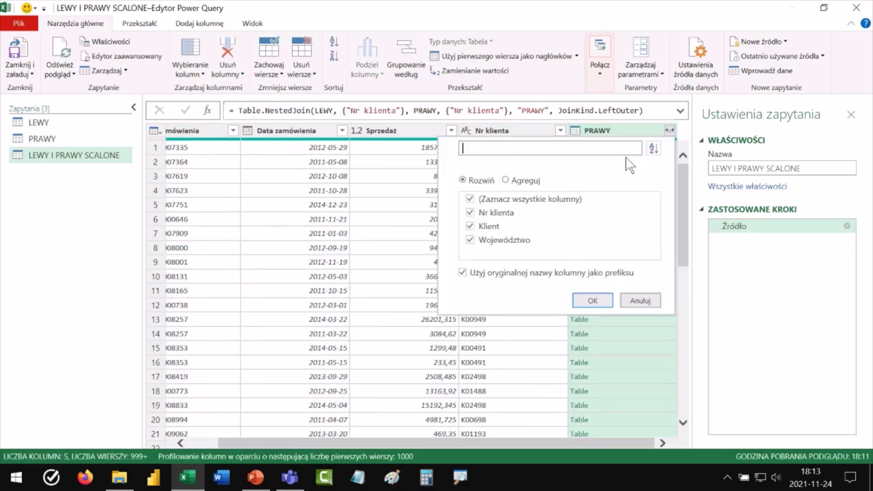
left_click(470, 213)
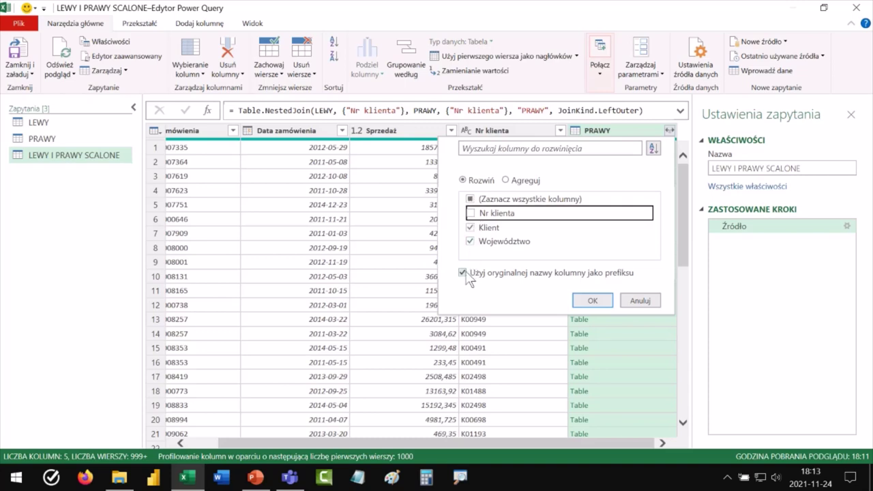
left_click(464, 273)
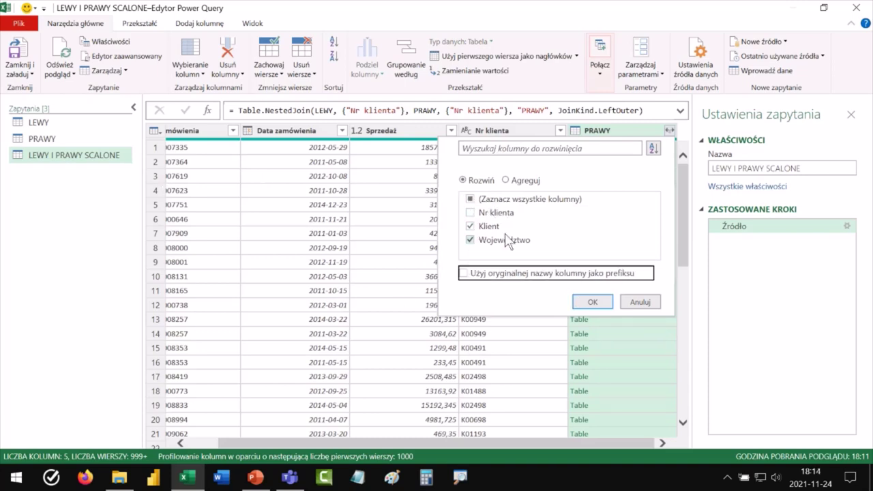
left_click(591, 302)
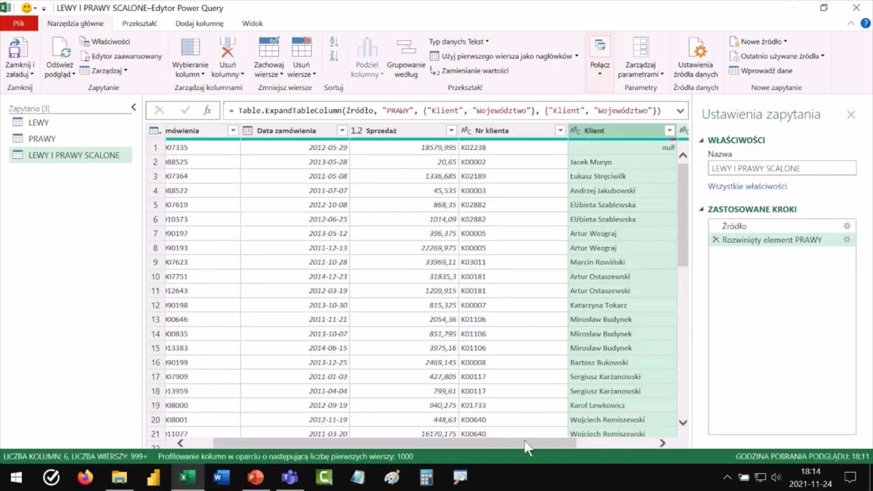
left_click(663, 443)
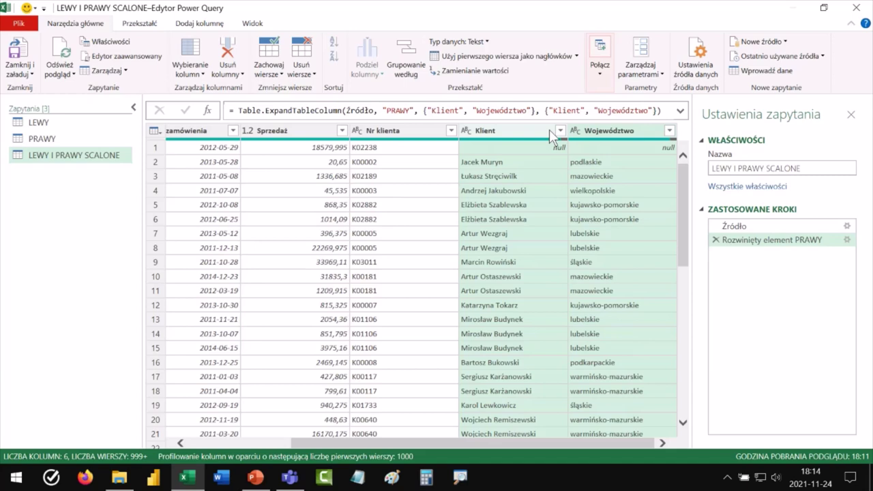
key("ctrl+2")
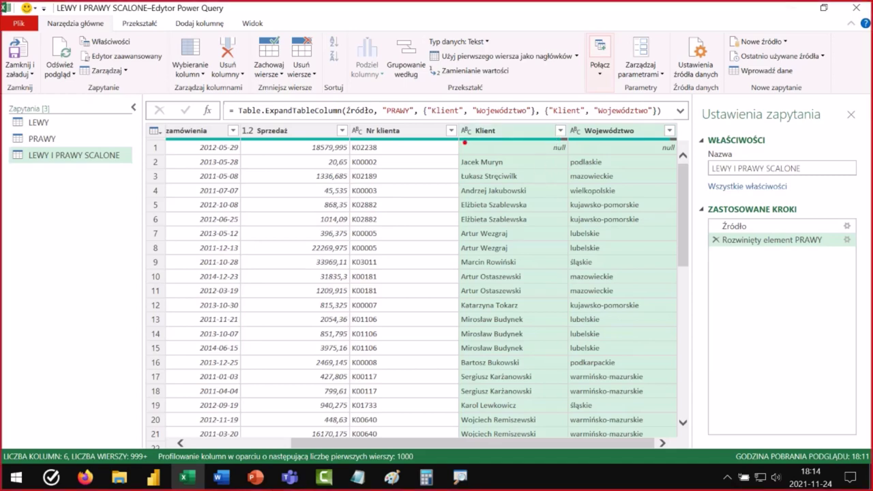
left_click_drag(456, 140, 666, 156)
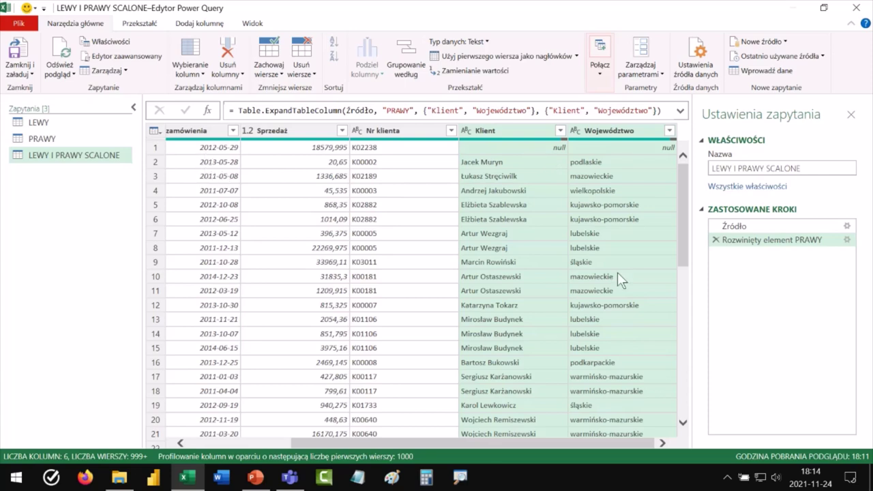
left_click_drag(631, 442, 662, 446)
left_click_drag(532, 442, 269, 442)
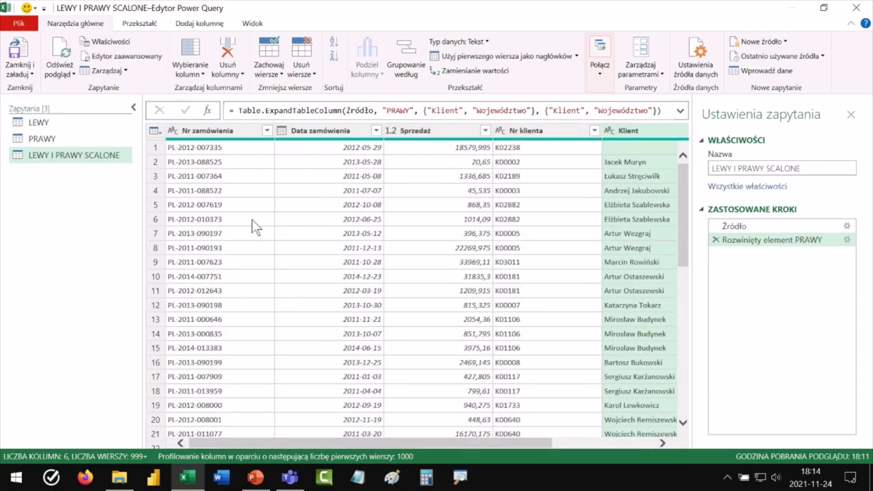
Step: Close the query editor and load the queries, and delete the PRAWY, LEWY and Arkusz1 sheets from the workbook
left_click(20, 52)
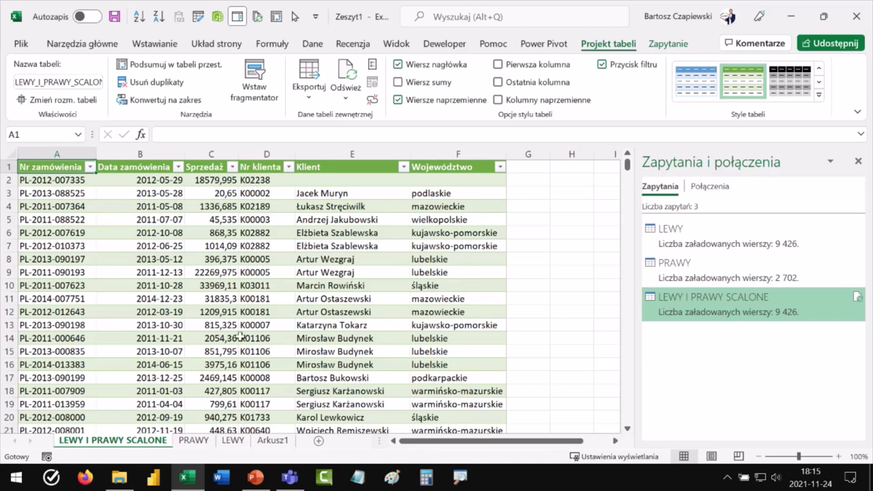
left_click(193, 441)
right_click(273, 441)
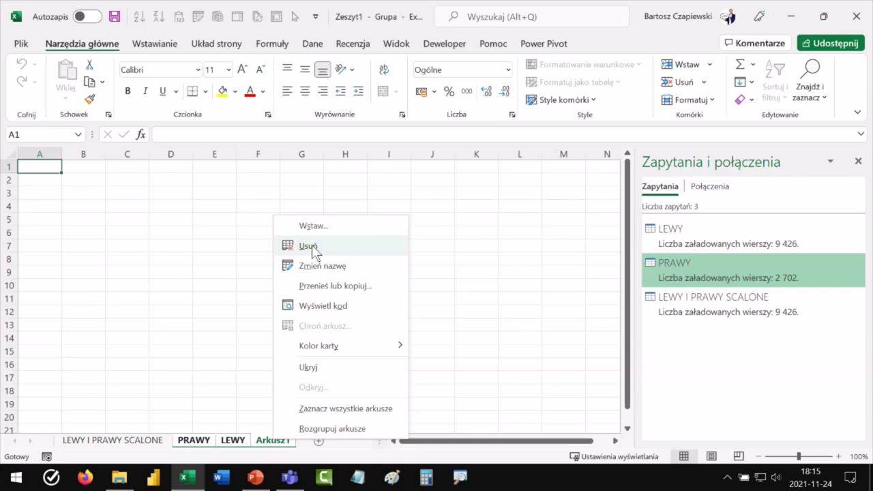
left_click(308, 245)
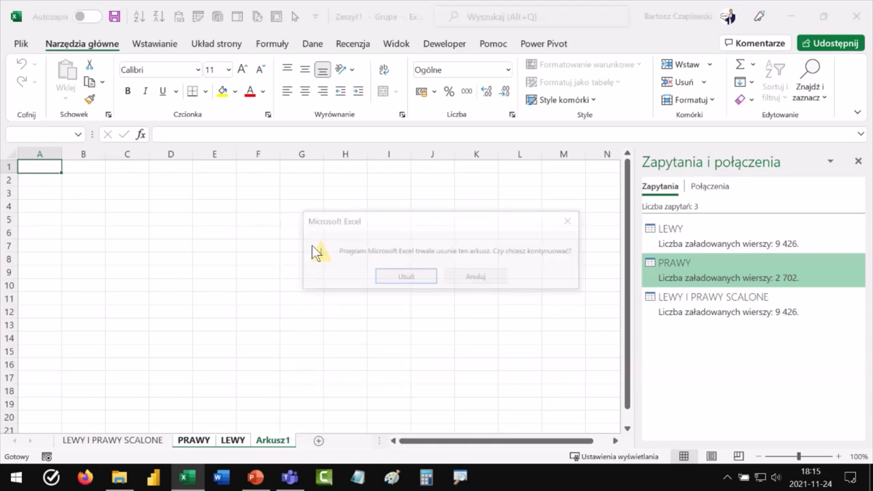
left_click(405, 277)
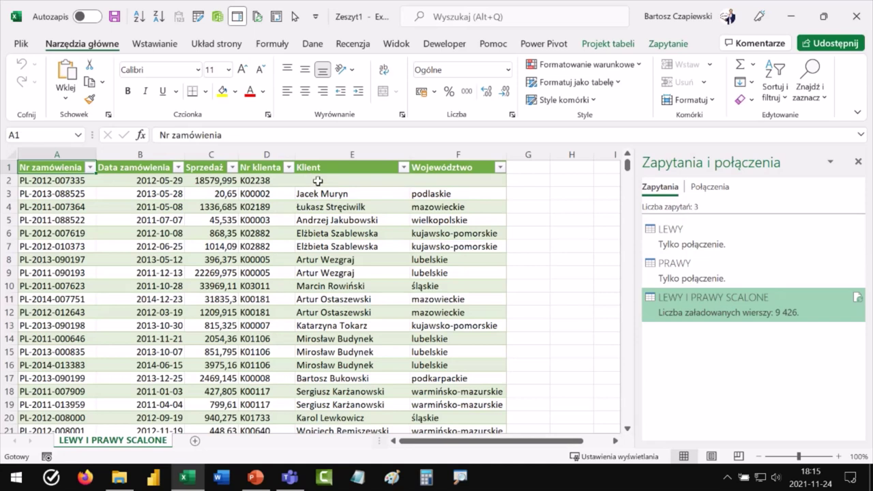
left_click_drag(311, 180, 442, 174)
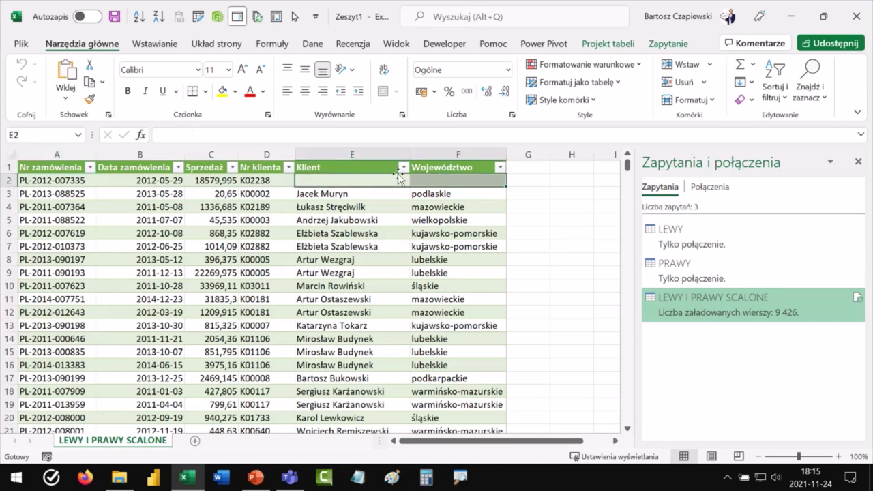
mouse_move(335, 154)
left_mouse_down()
mouse_move(410, 159)
mouse_move(370, 162)
mouse_move(395, 156)
mouse_move(376, 180)
left_mouse_up()
left_click(345, 185)
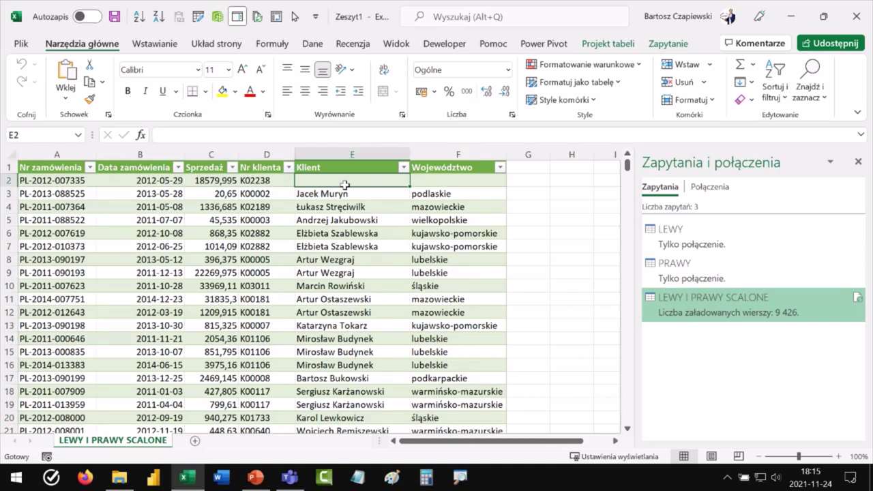
left_click_drag(353, 154, 408, 178)
left_click(359, 181)
Step: Save the workbook to the Pulpit folder as Roz1 PQ
key("F12")
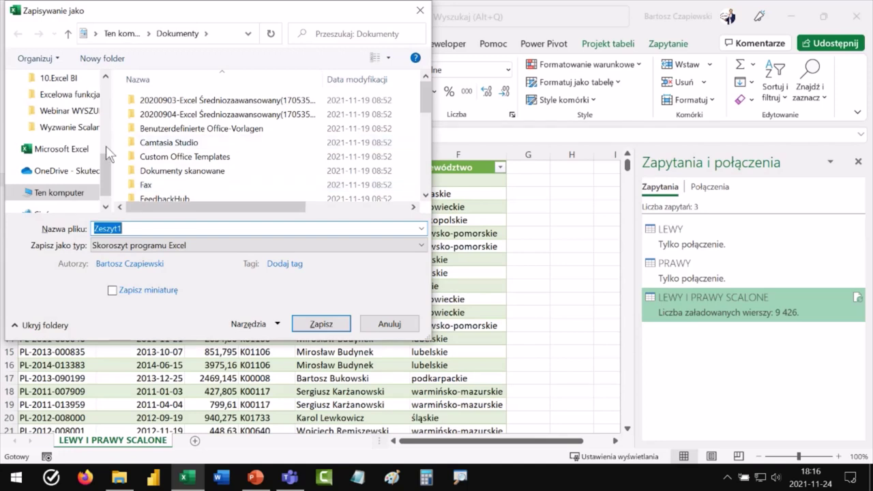
scroll(112, 175, "up", 5)
left_click(49, 105)
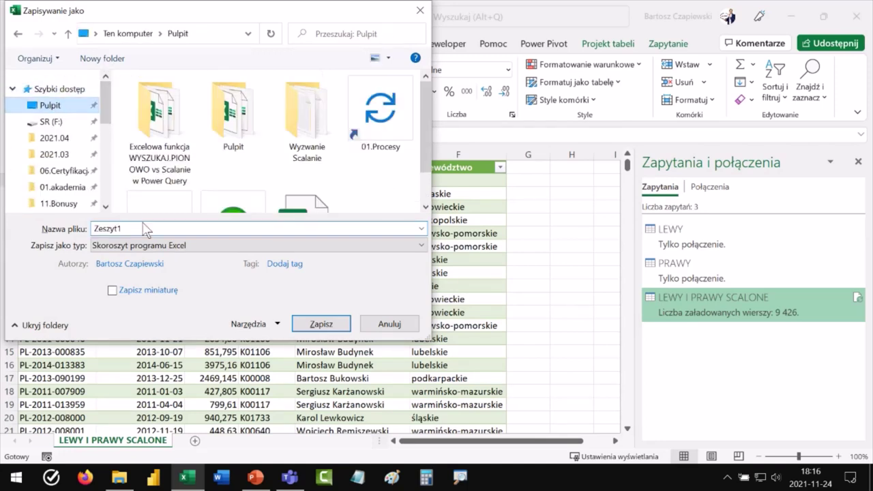
type("rOZ.1")
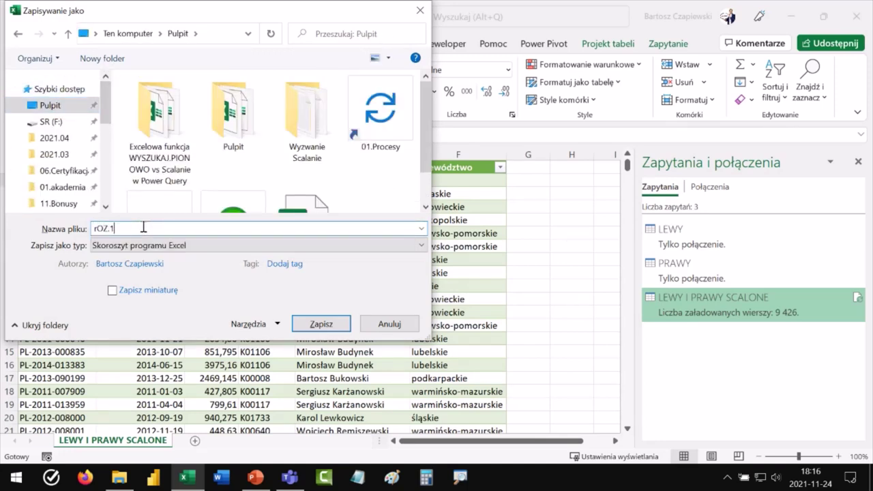
key("BackSpace")
key("BackSpace")
key("BackSpace")
type("R")
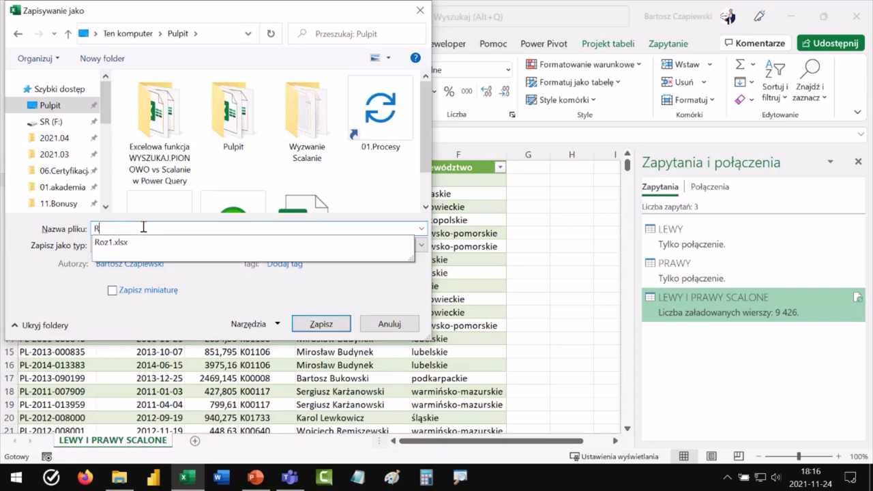
type("oz1 P")
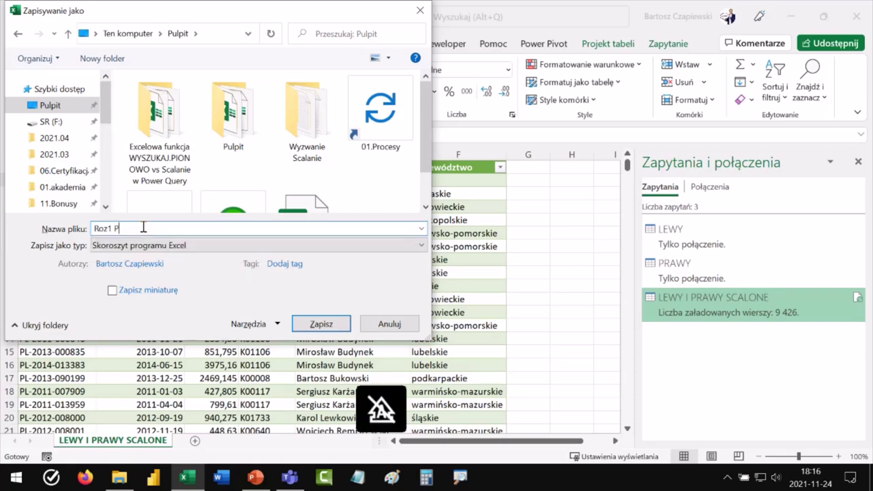
key("Return")
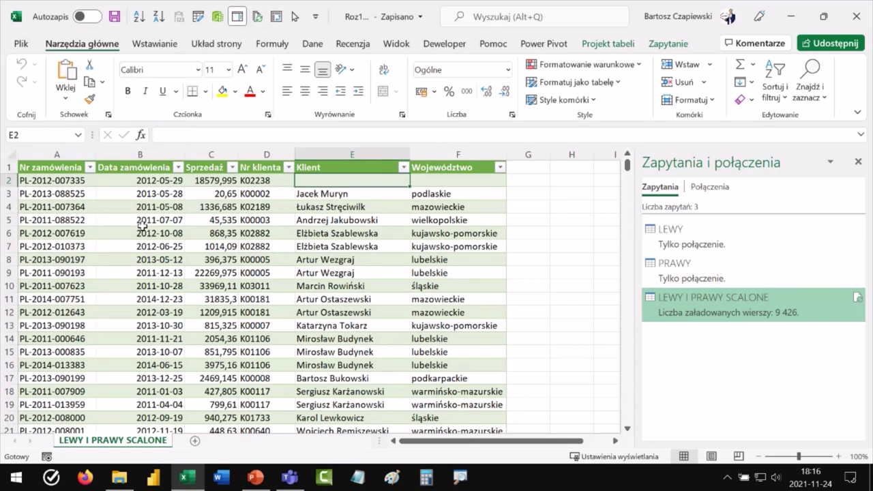
Step: Refresh all data connections and close the Roz1 PQ workbook, saving its changes
left_click(318, 47)
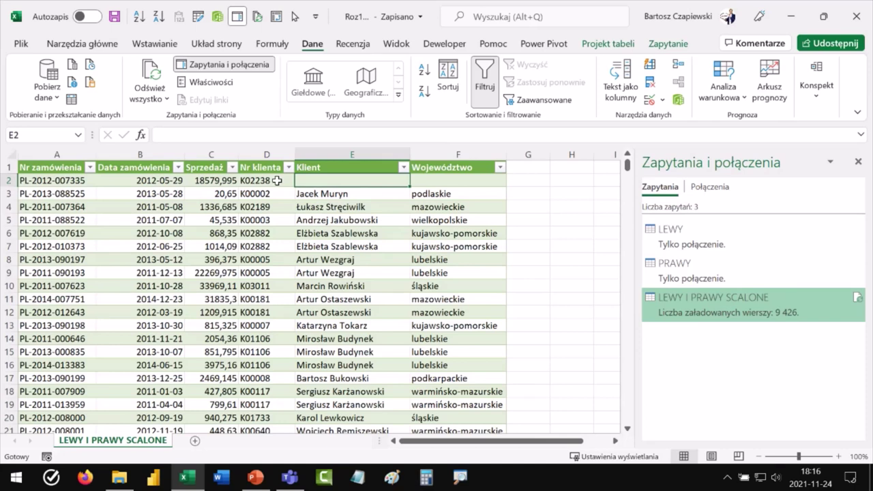
left_click(154, 73)
left_click(857, 18)
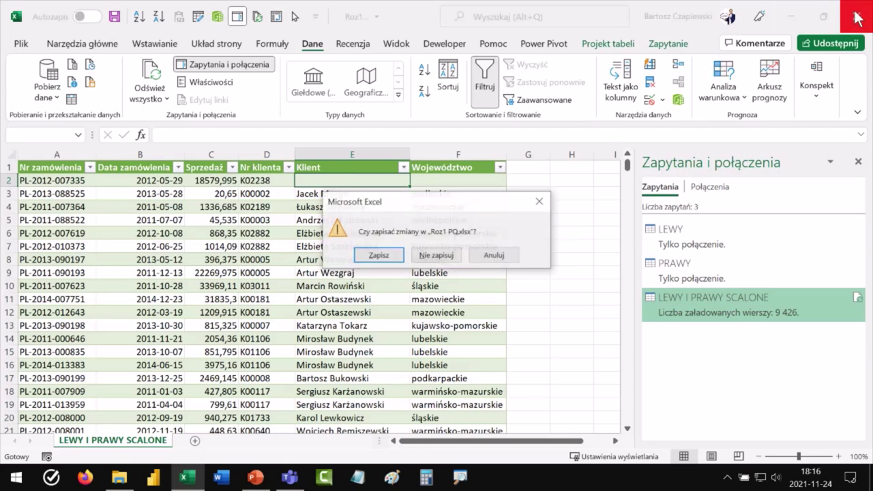
left_click(379, 255)
left_click(416, 232)
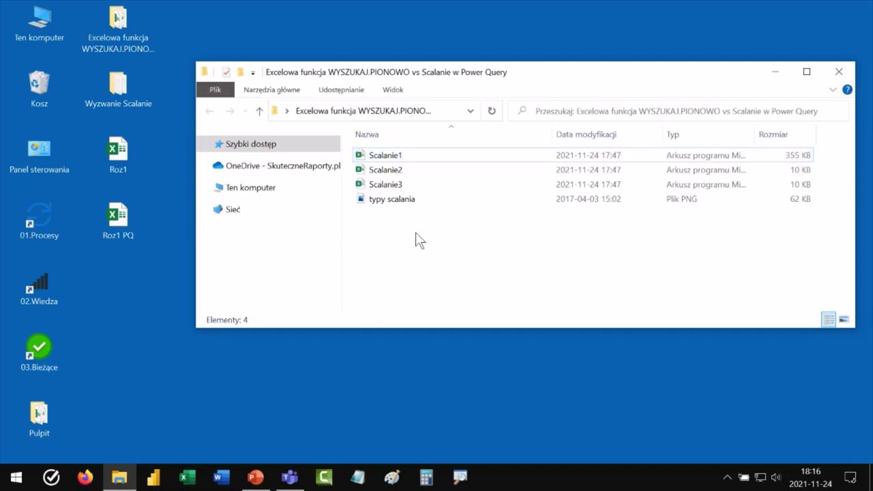
Step: Open the Scalanie2 workbook from the folder and compare the columns of its LEWY and PRAWY sheets
left_click(396, 169)
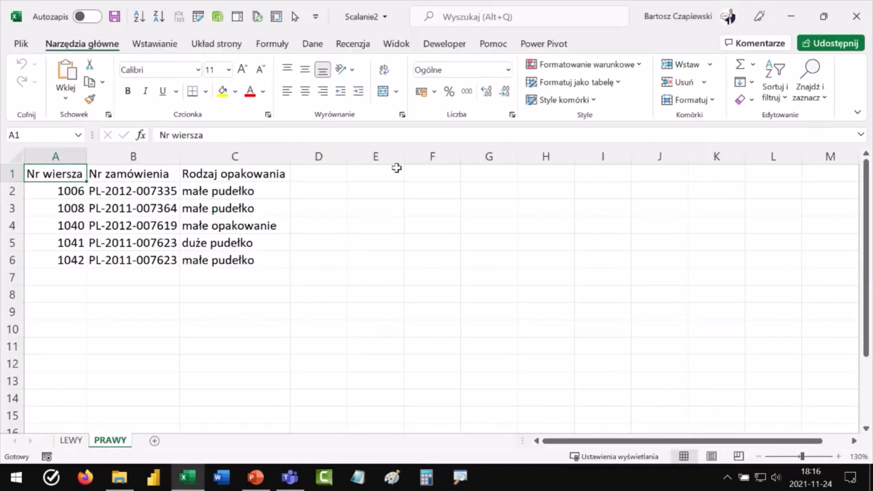
left_click(71, 442)
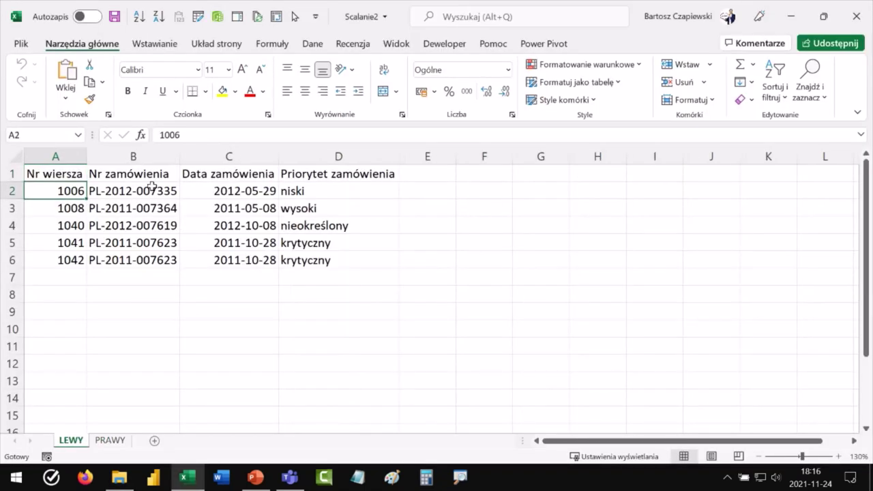
scroll(197, 212, "down", 1)
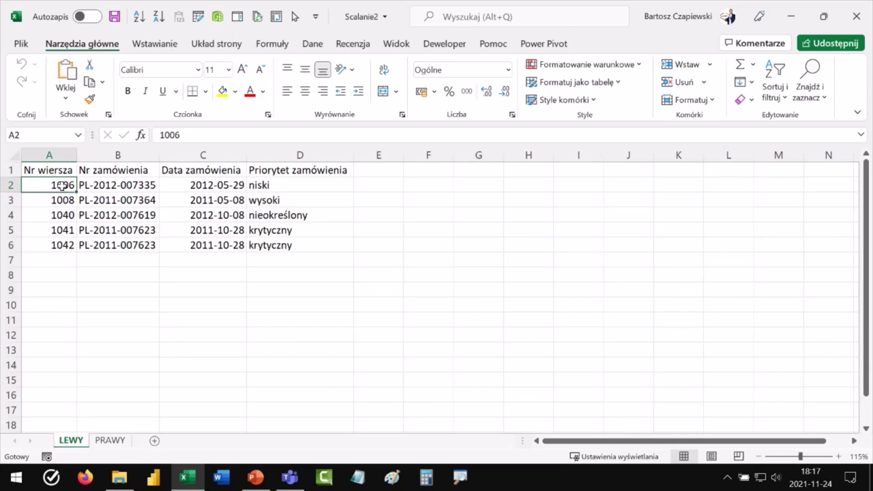
left_click(93, 185)
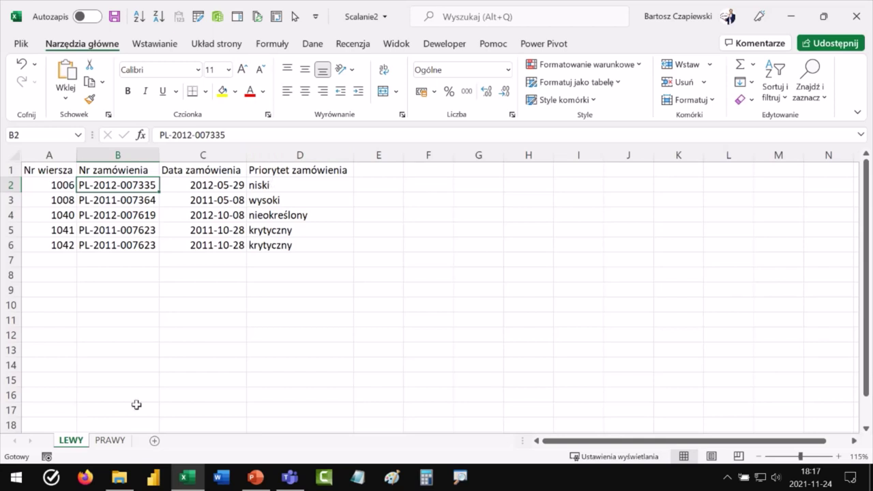
left_click(109, 440)
left_click(219, 194)
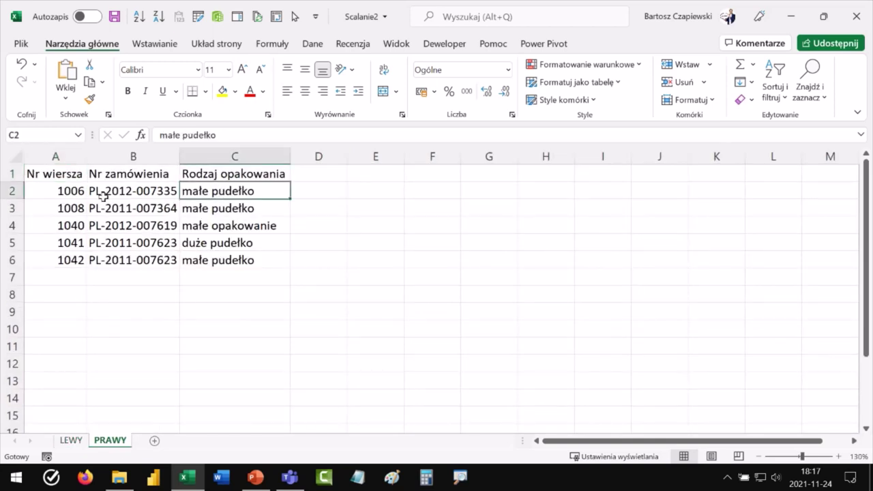
left_click(71, 440)
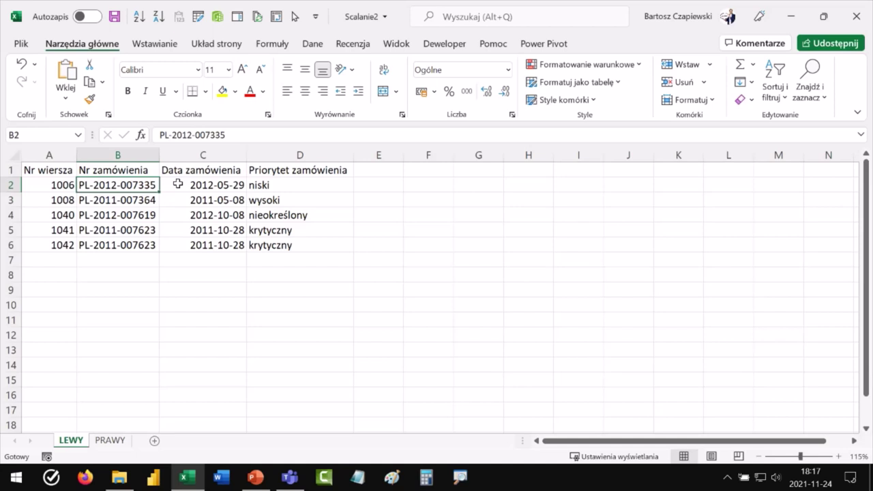
Step: Insert a new column before Nr wiersza on the PRAWY sheet and head it ID
left_click(110, 440)
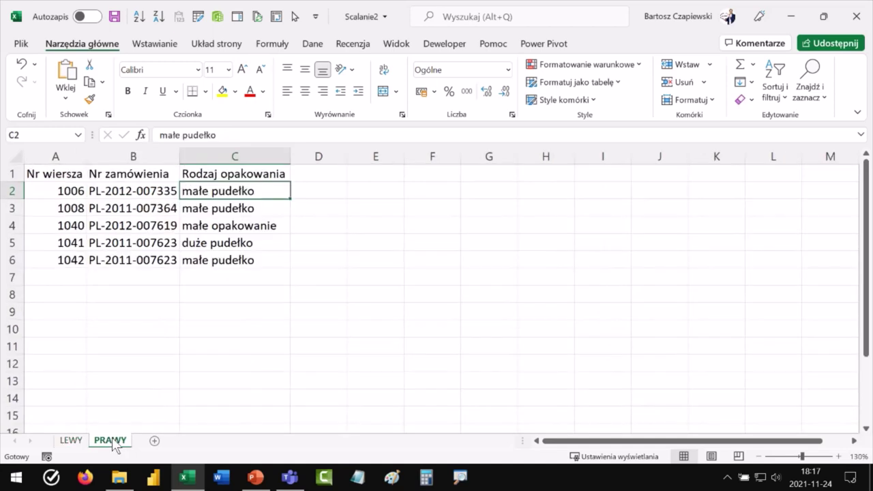
left_click(57, 158)
right_click(58, 158)
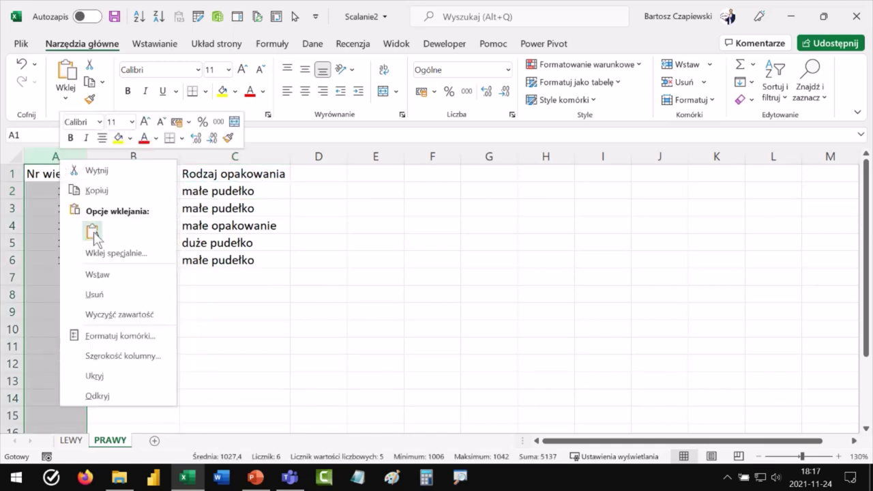
left_click(106, 280)
left_click(68, 174)
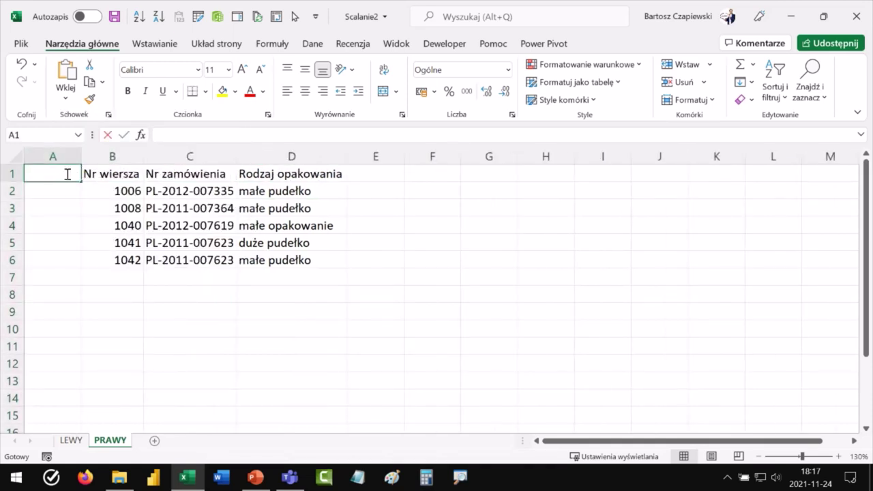
type("ID")
key("Return")
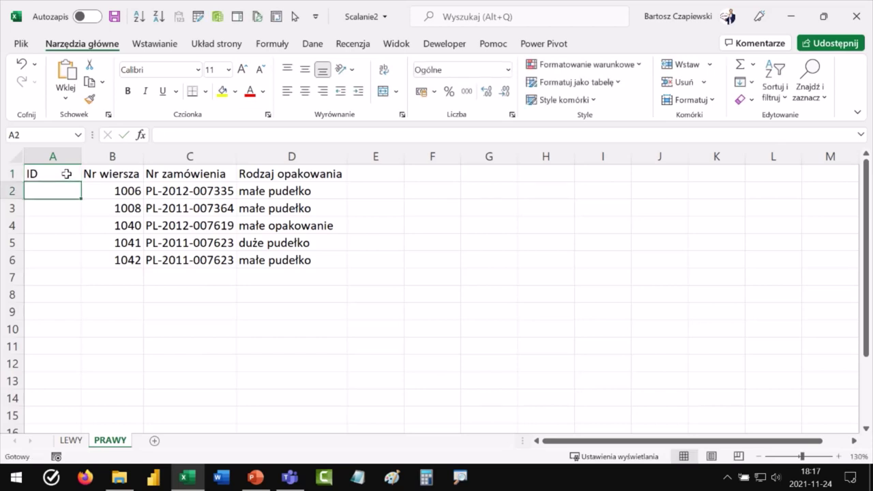
Step: Combine Nr wiersza and Nr zamówienia in cell A2 of PRAWY with the formula =B2&C2
type("=")
left_click(117, 190)
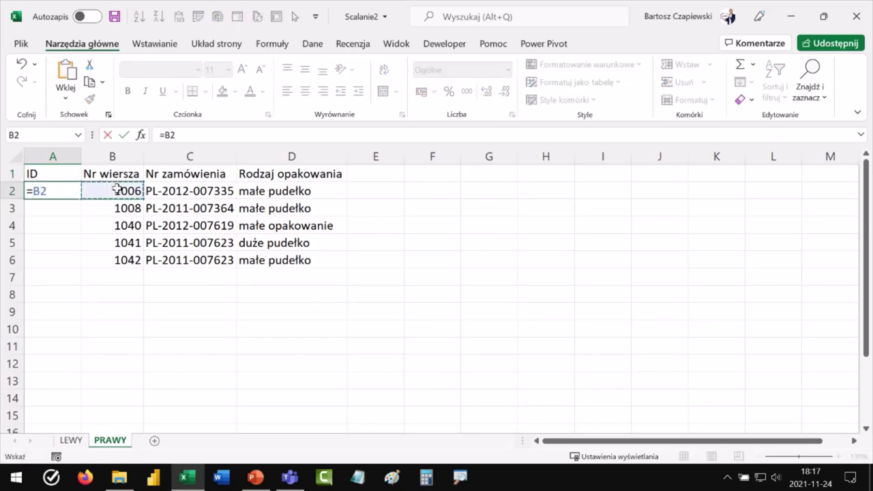
type("&")
left_click(179, 191)
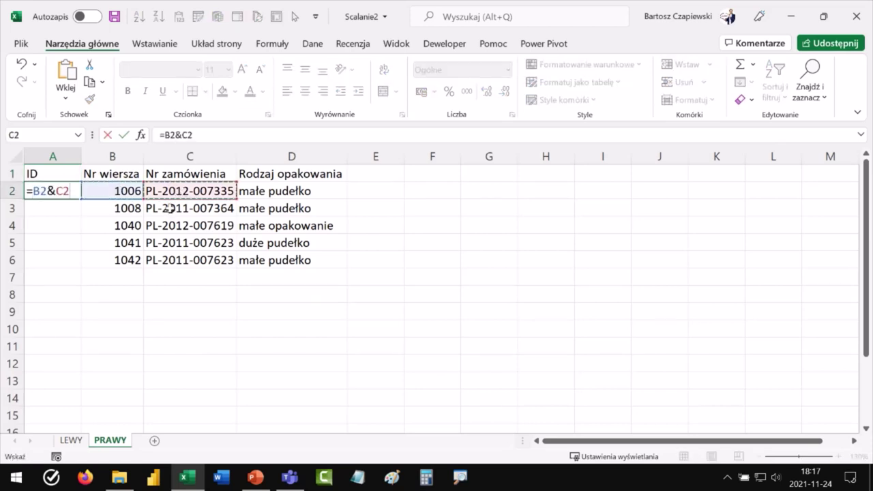
key("Return")
Step: Fill the ID formula down to row 6 on PRAWY and fit column A's width to its contents
left_click(79, 193)
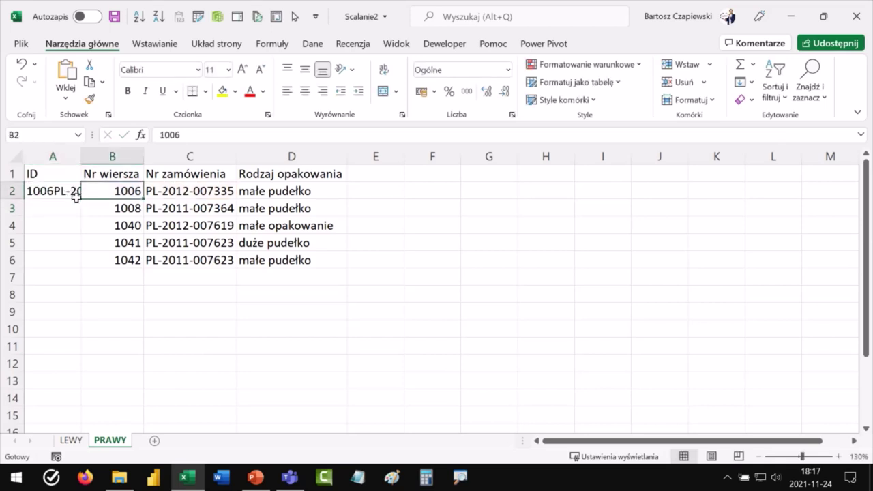
left_click(75, 195)
double_click(81, 199)
double_click(80, 161)
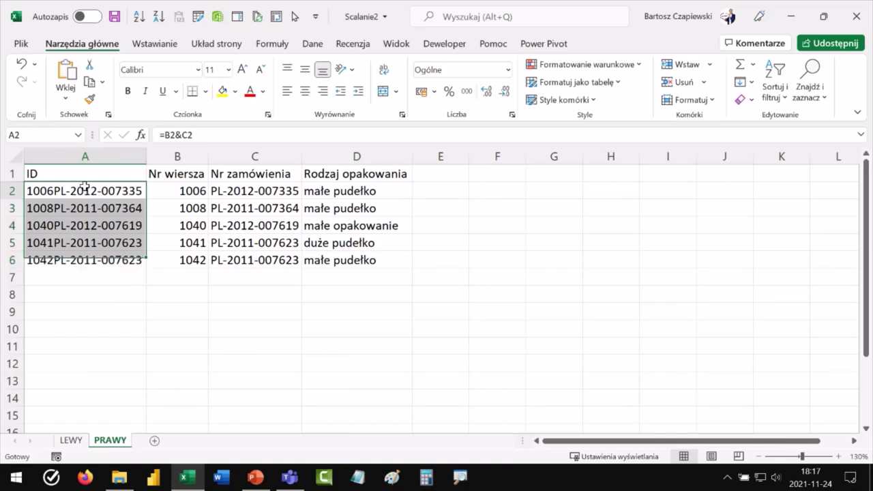
left_click(83, 189)
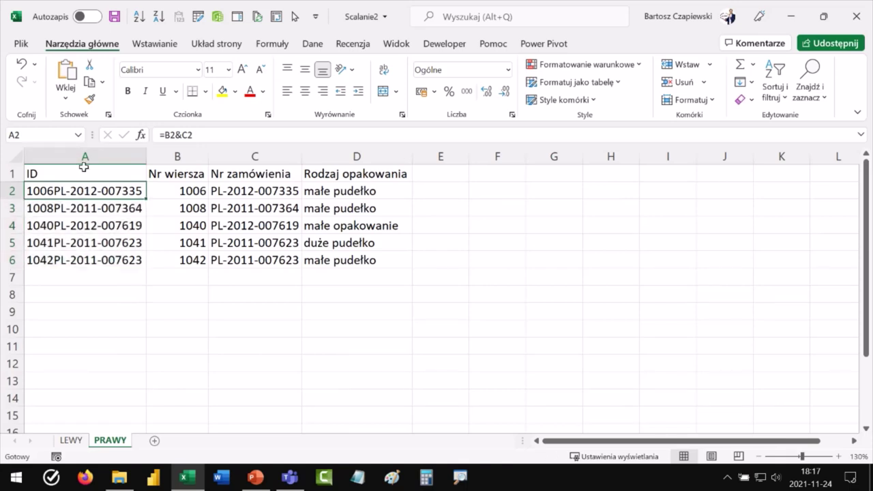
left_click(85, 156)
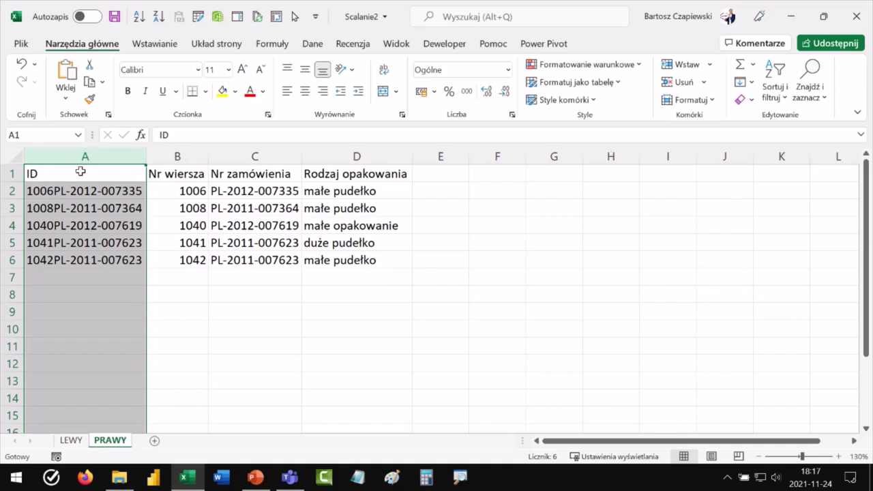
left_click(81, 187)
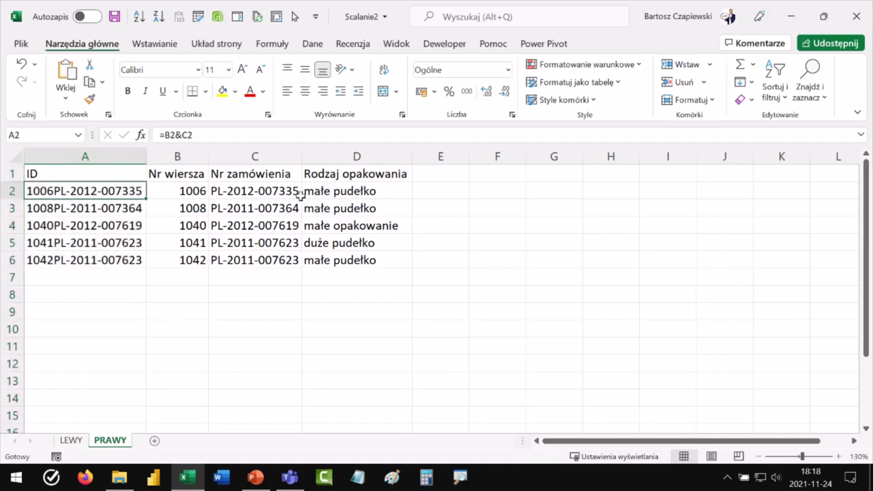
Step: Begin a WYSZUKAJ.PIONOWO formula in cell E2 of the LEWY sheet with A2&B2 as the lookup value
left_click(71, 440)
left_click(363, 183)
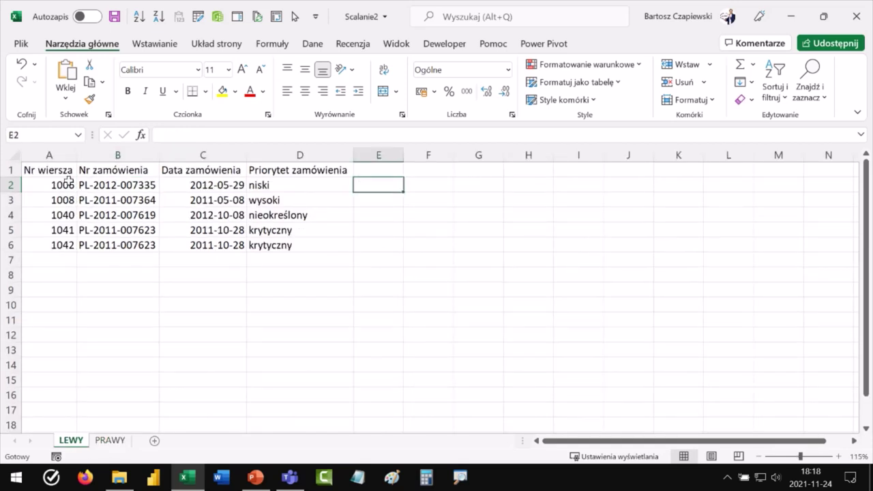
left_click(49, 156)
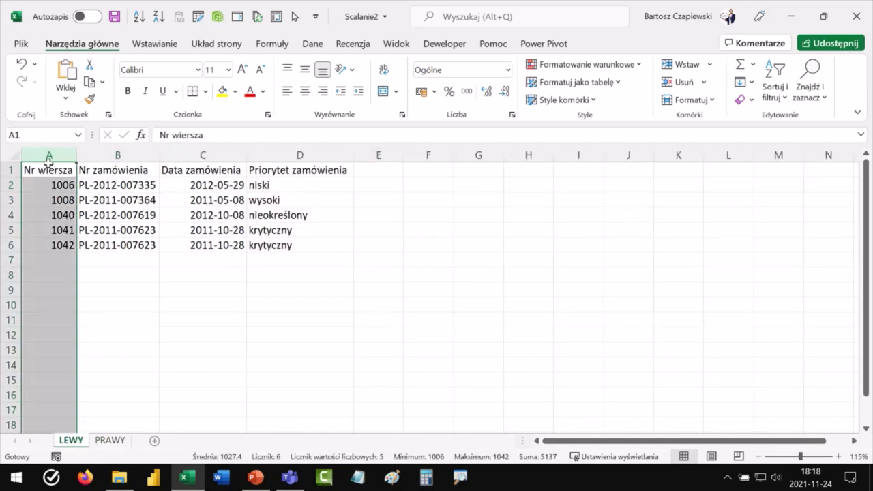
left_click(372, 185)
type("=wy")
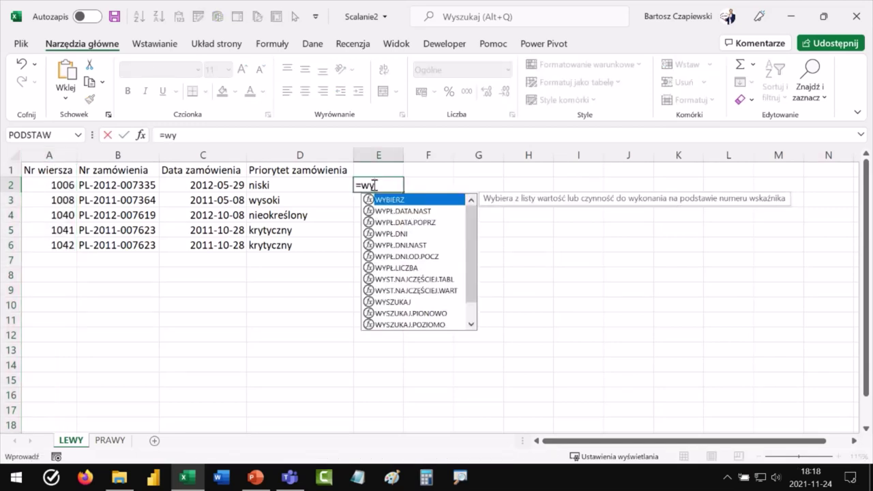
type("sz")
key("Down")
key("Tab")
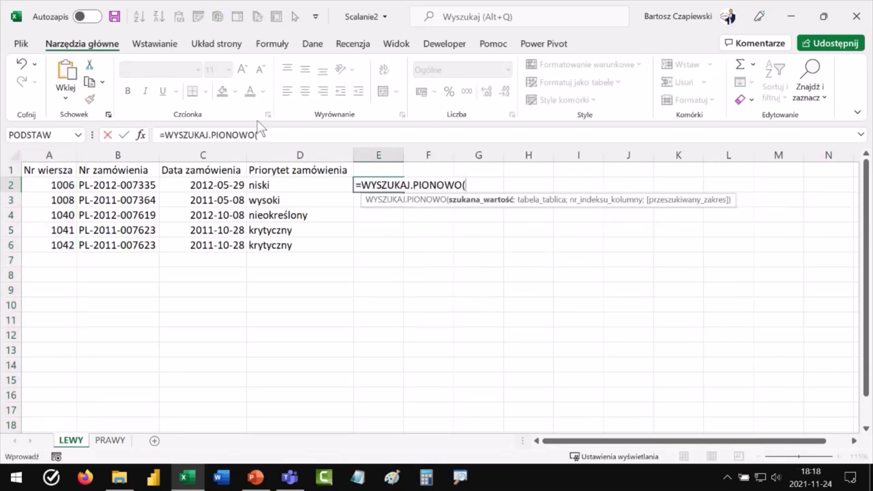
left_click(62, 183)
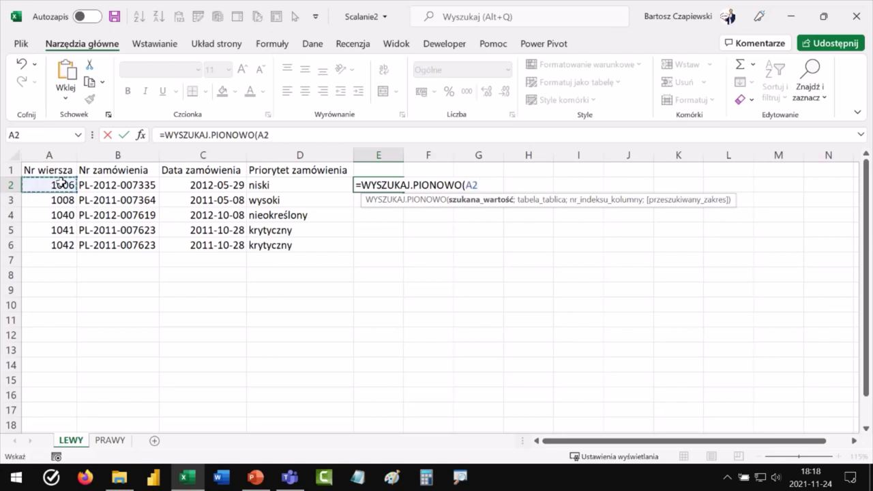
type("&")
left_click(96, 185)
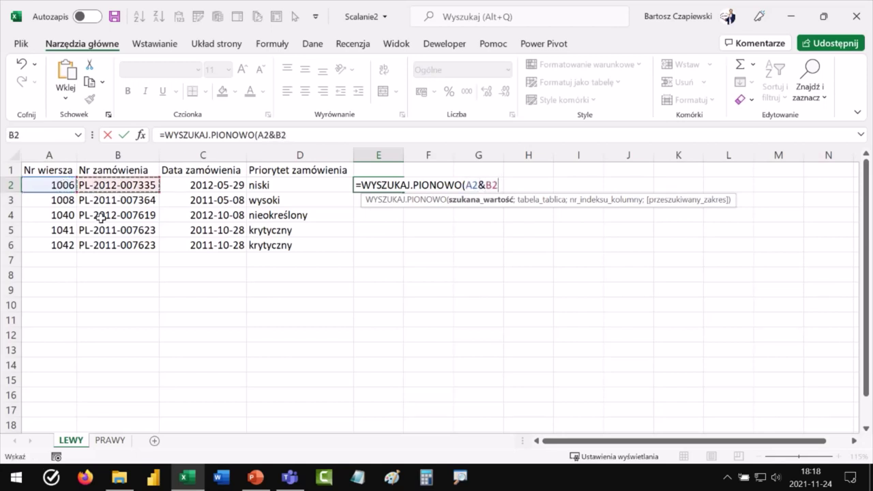
Step: Complete the lookup formula with the table range PRAWY!A:D, column index 4 and exact match 0
type(";")
left_click(110, 440)
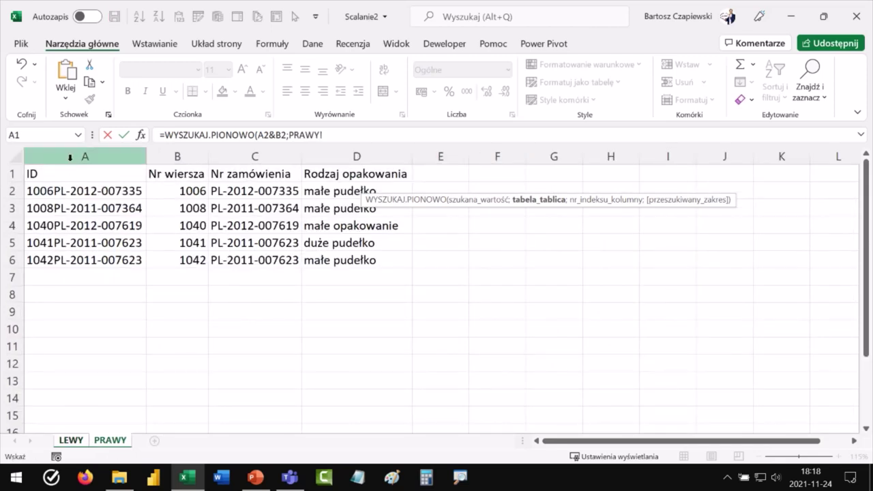
left_click_drag(69, 158, 380, 157)
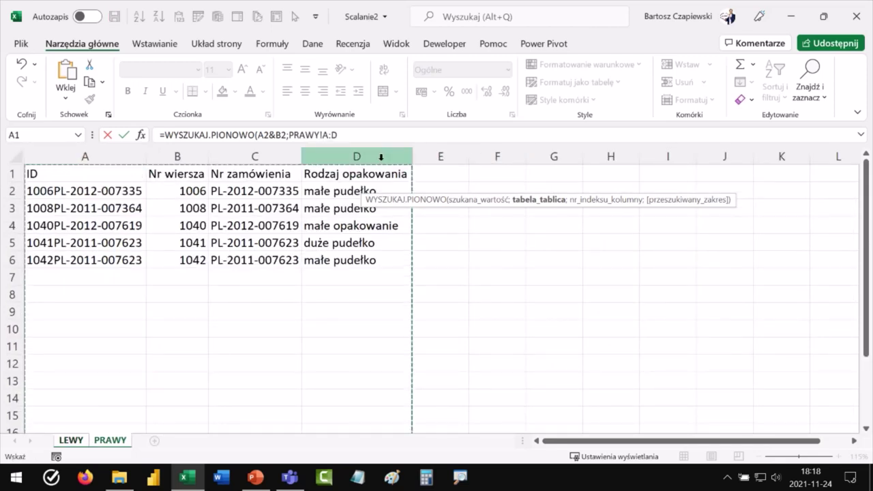
type(";")
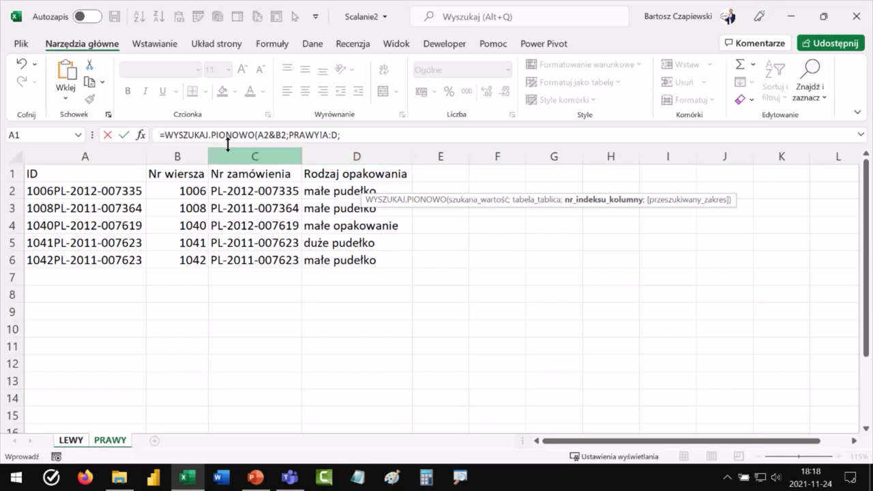
type("4;0")
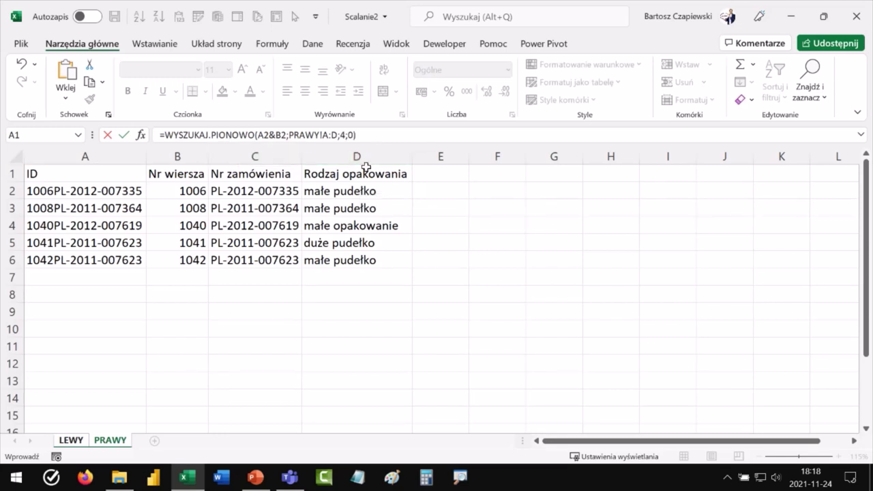
key("Return")
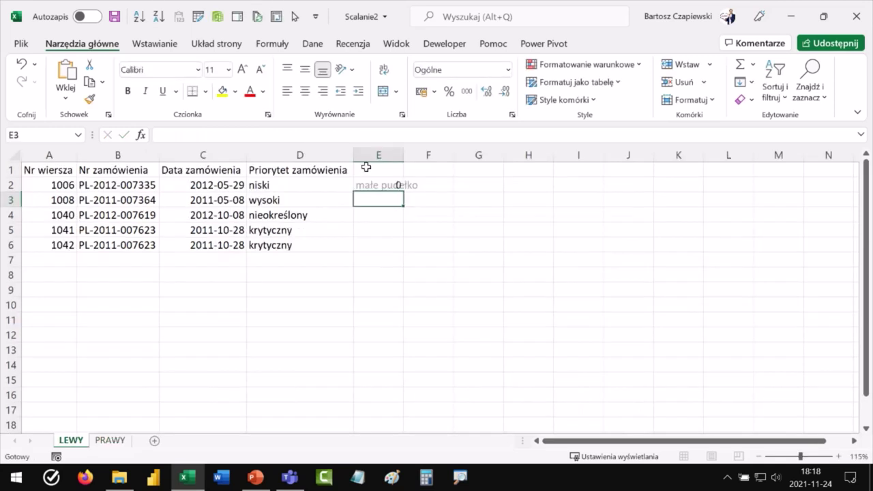
Step: Fill the lookup formula down to row 6 on LEWY and fit column E's width to its contents
left_click(397, 184)
left_click_drag(403, 193, 406, 247)
left_click(395, 170)
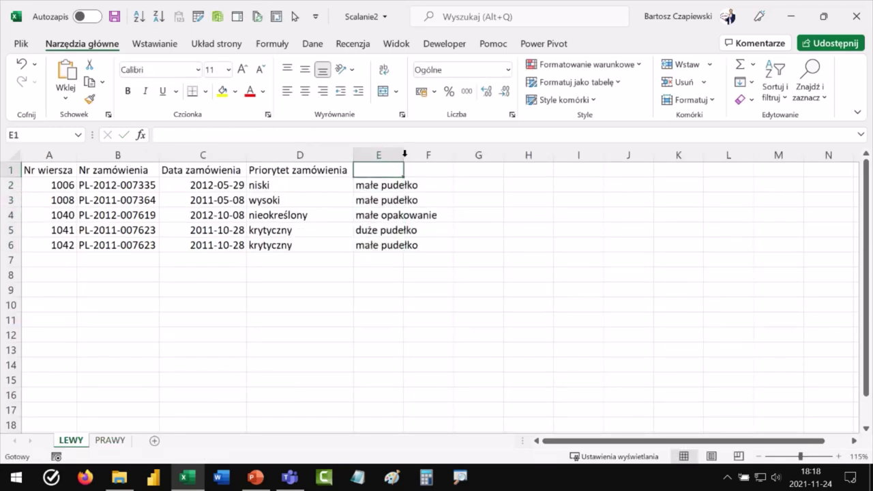
double_click(404, 156)
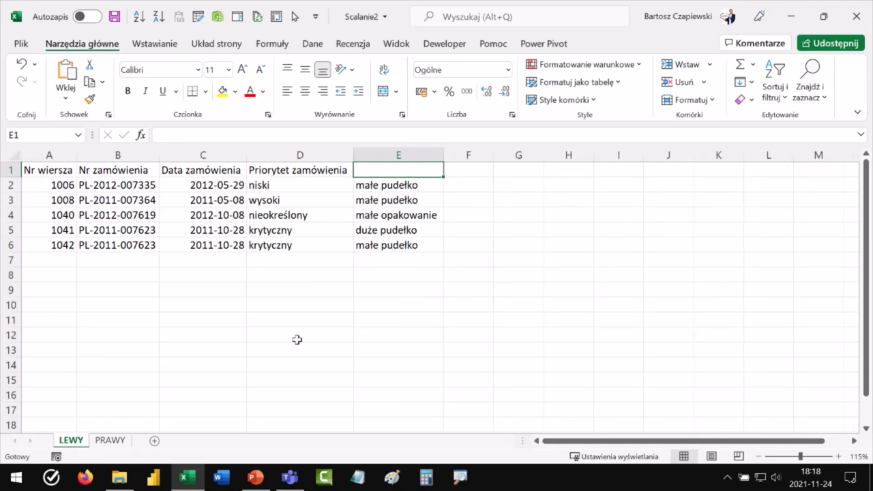
Step: Copy the Rodzaj opakowania header from the PRAWY sheet into cell E1 of LEWY
left_click(122, 442)
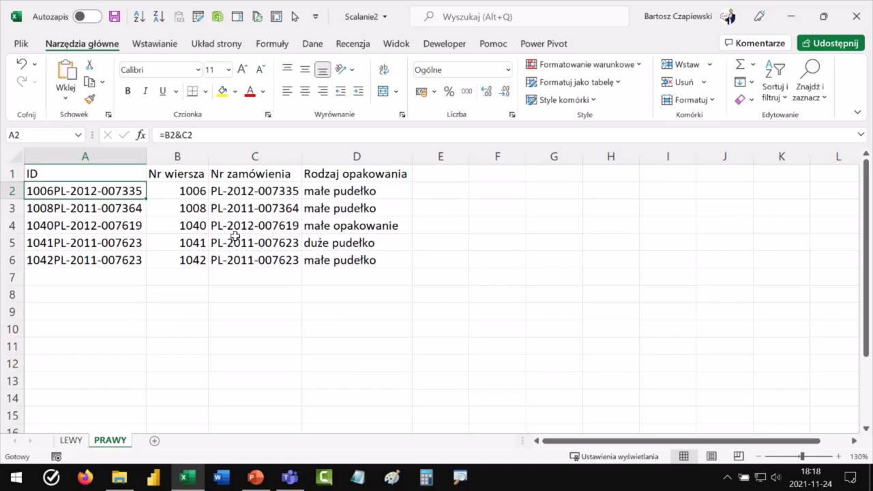
left_click(320, 175)
key("ctrl+c")
left_click(79, 439)
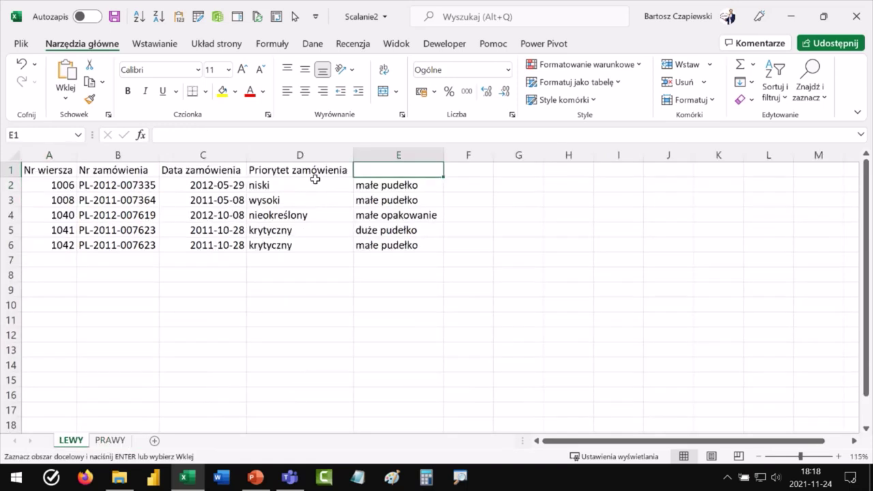
left_click(370, 171)
key("ctrl+v")
left_click(272, 185)
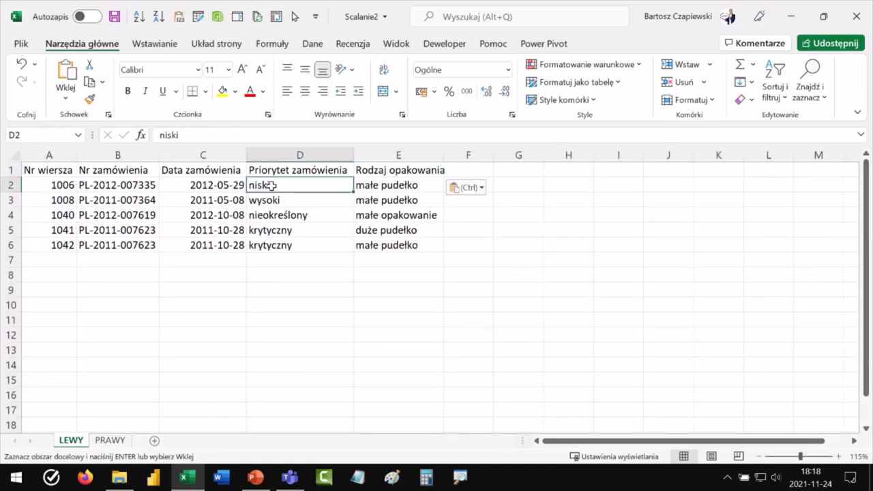
key("Escape")
Step: Save the workbook to the desktop (Pulpit) as Roz2 and close it
key("F12")
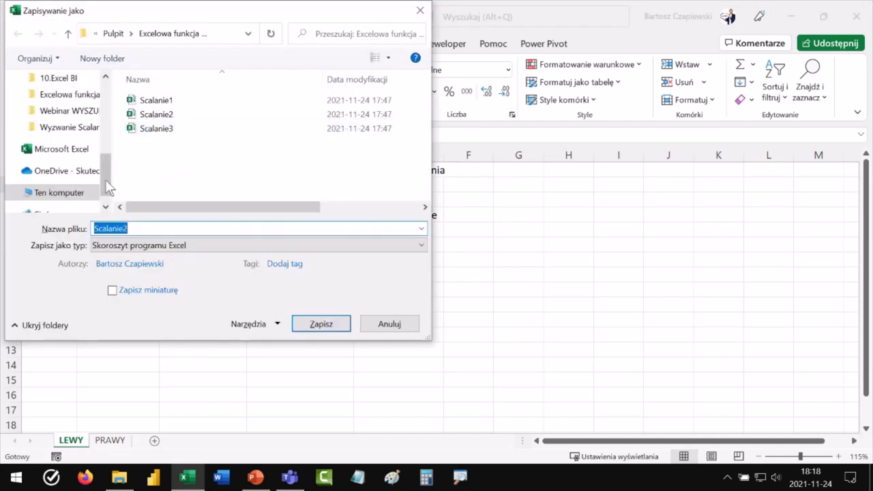
left_click_drag(109, 186, 108, 113)
left_click(49, 105)
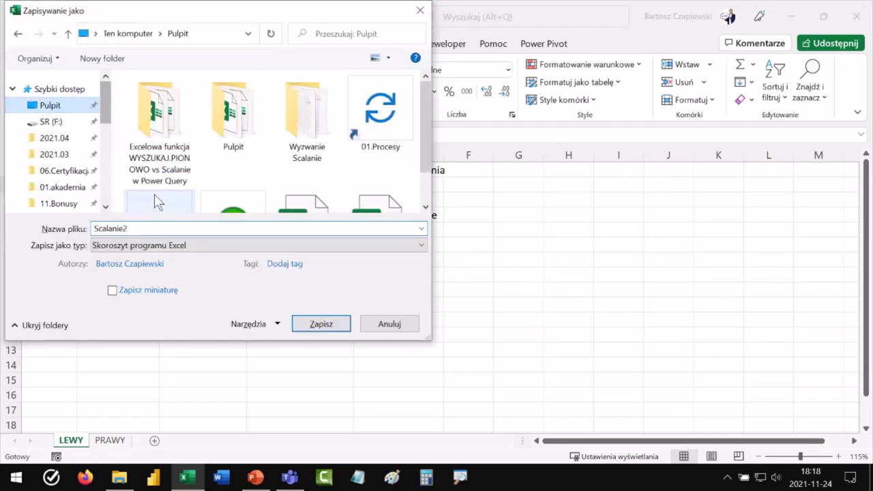
double_click(144, 228)
type("R")
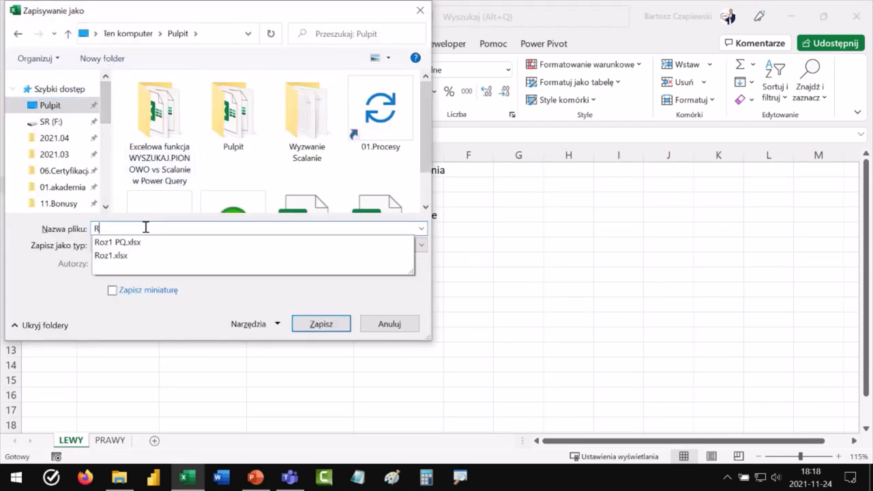
type("oz2")
key("Return")
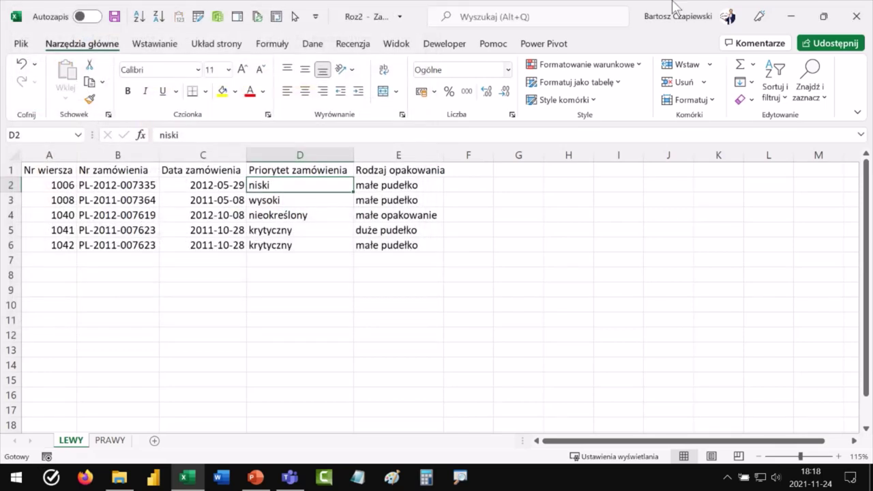
left_click(855, 23)
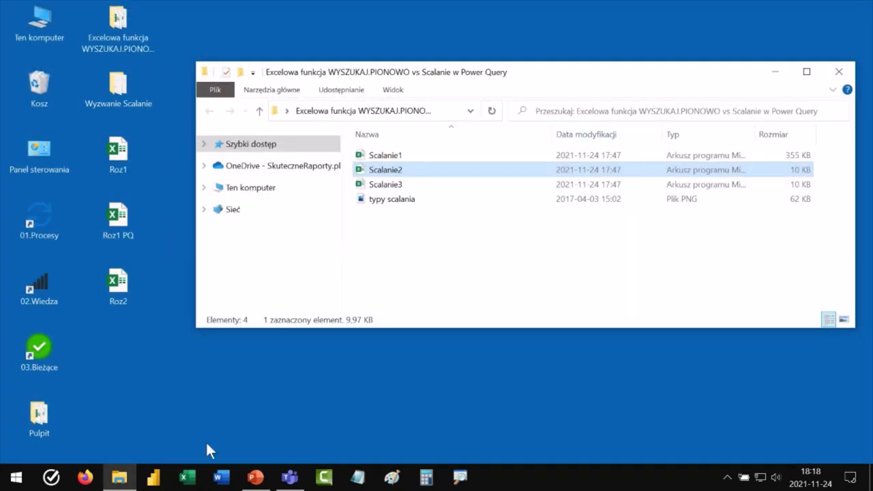
Step: Create a blank workbook and import Scalanie2 into it from the desktop folder Excelowa funkcja WYSZUKAJ.PIONOWO vs Scalanie w Power Query
double_click(349, 168)
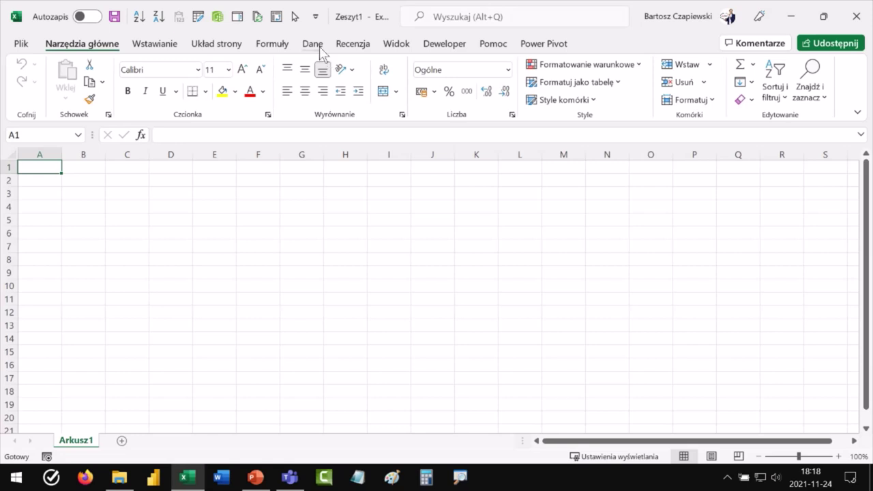
left_click(312, 45)
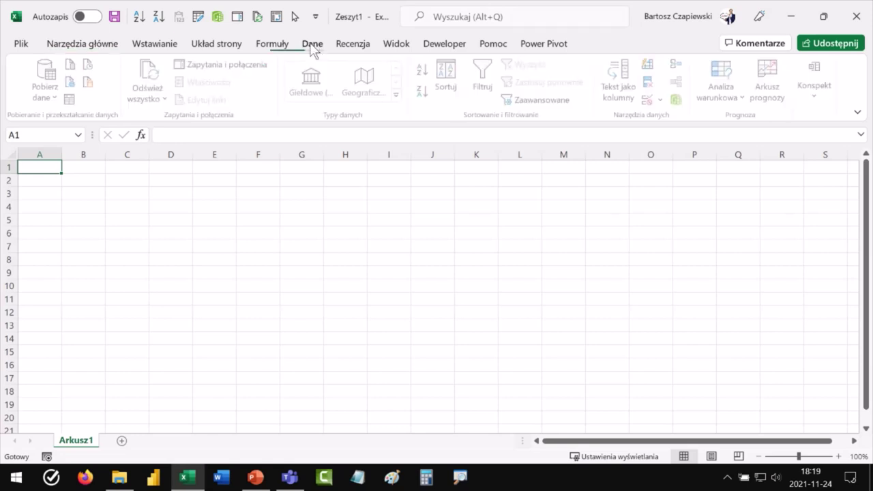
left_click(49, 92)
mouse_move(85, 122)
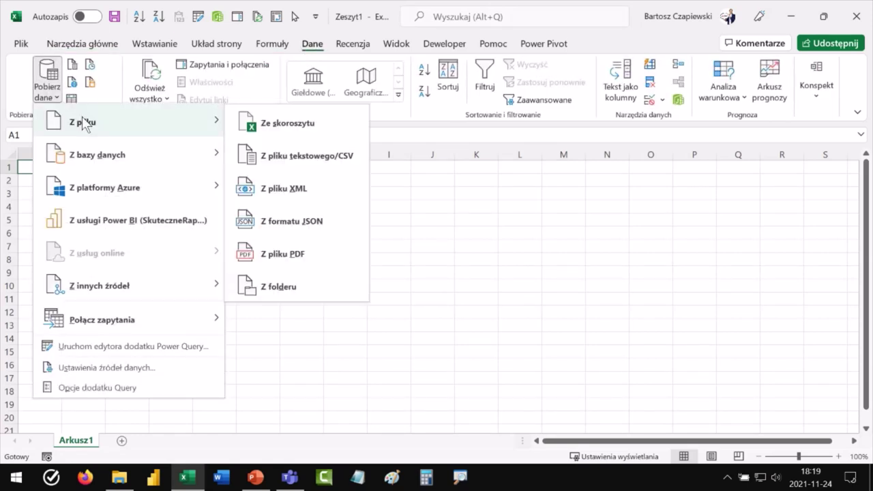
left_click(251, 123)
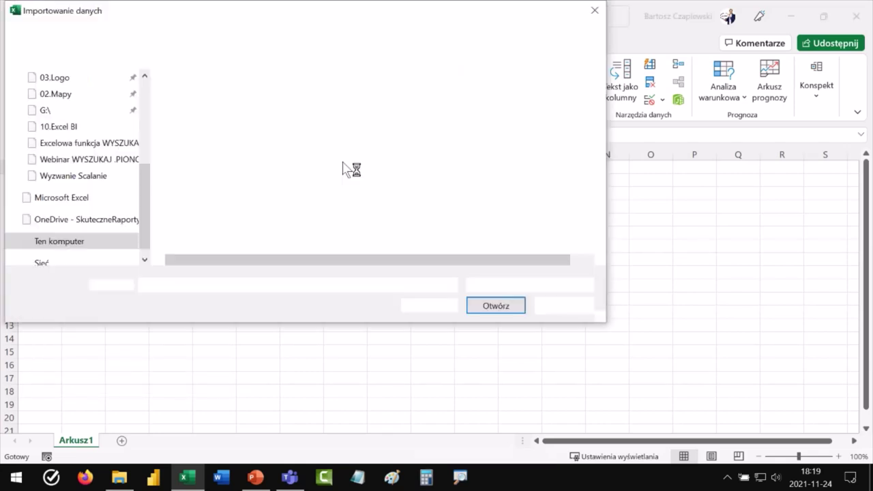
scroll(140, 95, "up", 5)
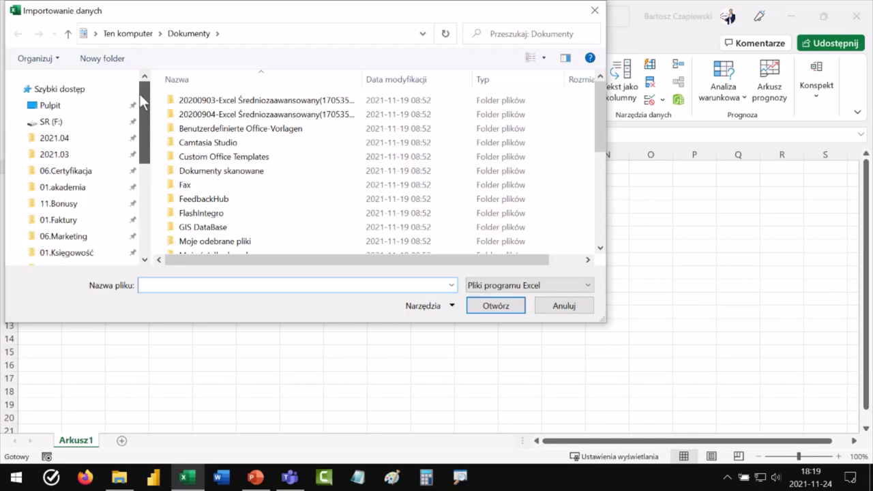
left_click(52, 106)
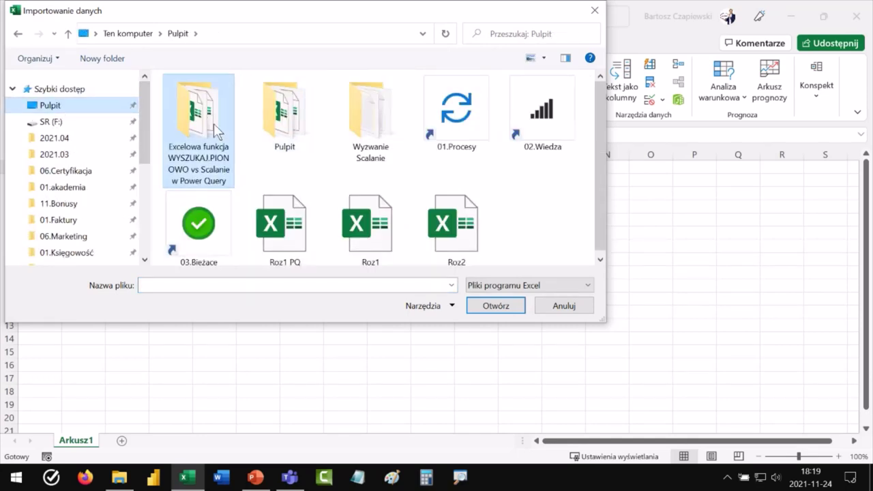
double_click(214, 123)
left_click(201, 115)
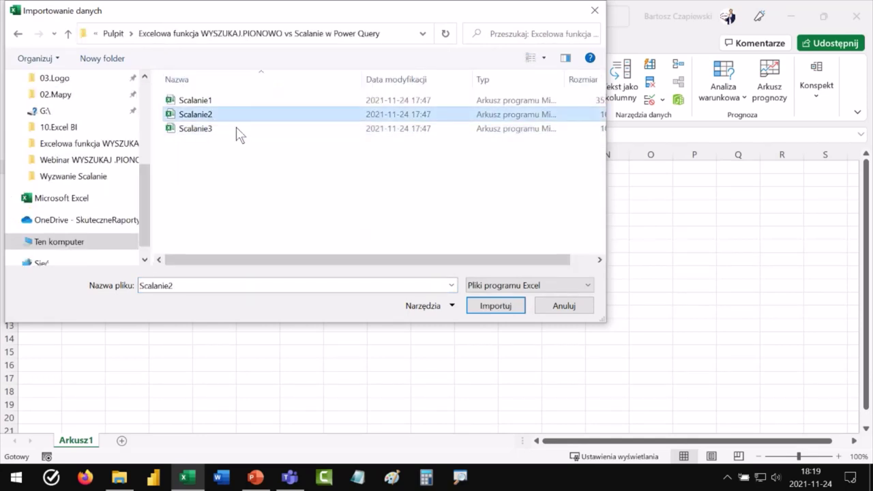
left_click(495, 305)
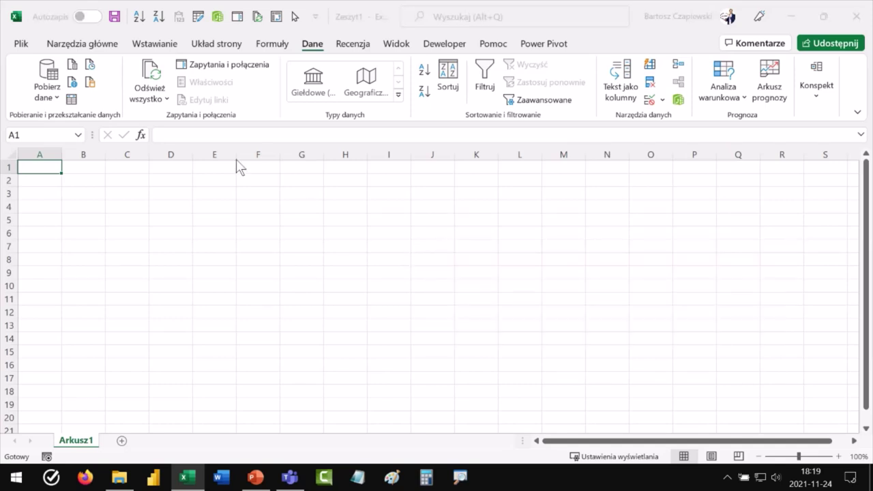
Step: Choose both the LEWY and PRAWY sheets of Scalanie2.xlsx and open them for transformation in Power Query
left_click(161, 76)
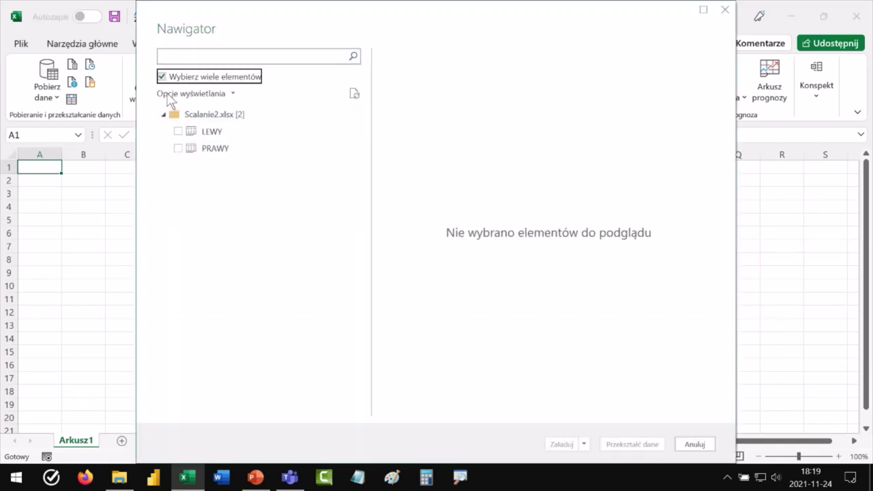
left_click(178, 131)
left_click(178, 148)
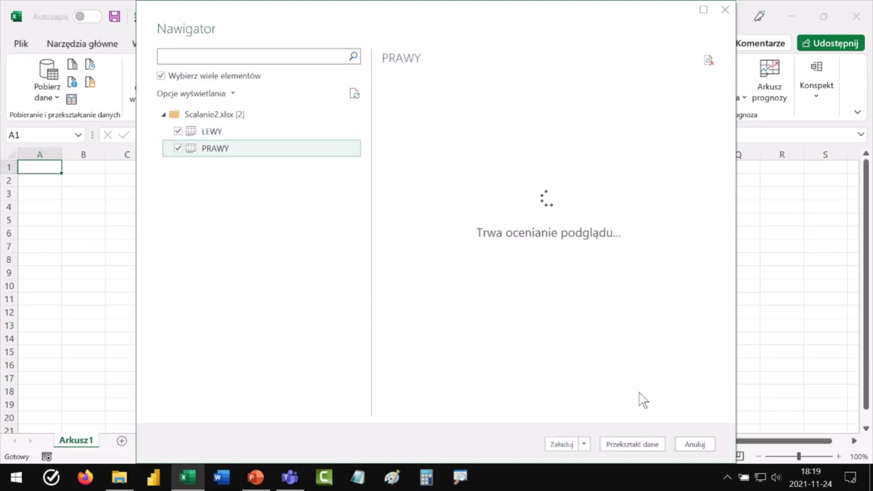
left_click(639, 445)
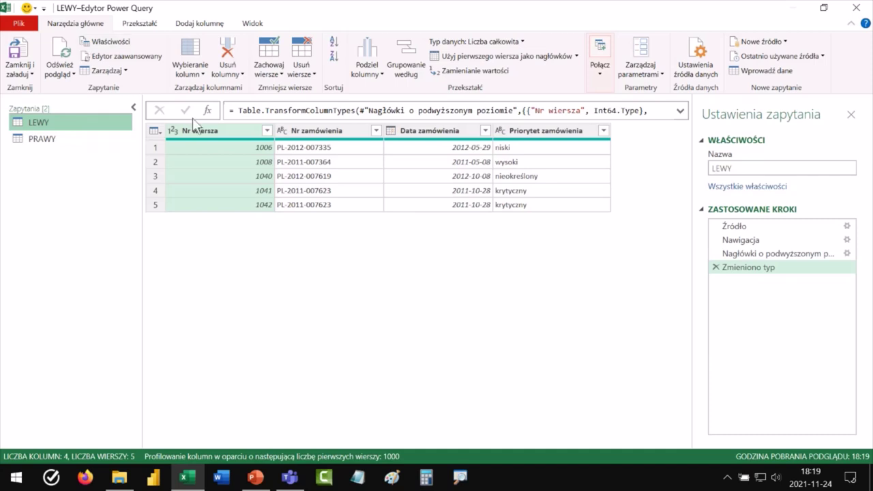
Step: Try adding a merged column that joins Nr wiersza and Nr zamówienia in the LEWY query, and remove that applied step
left_click(312, 133, "ctrl")
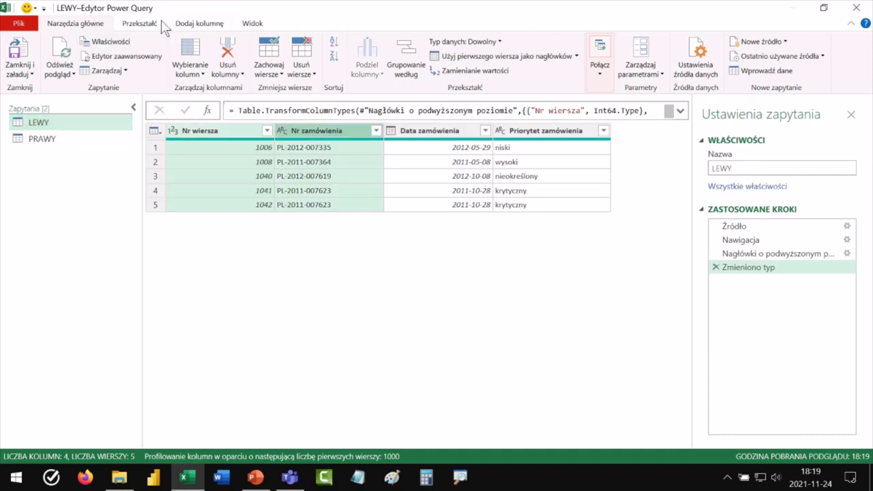
left_click(198, 24)
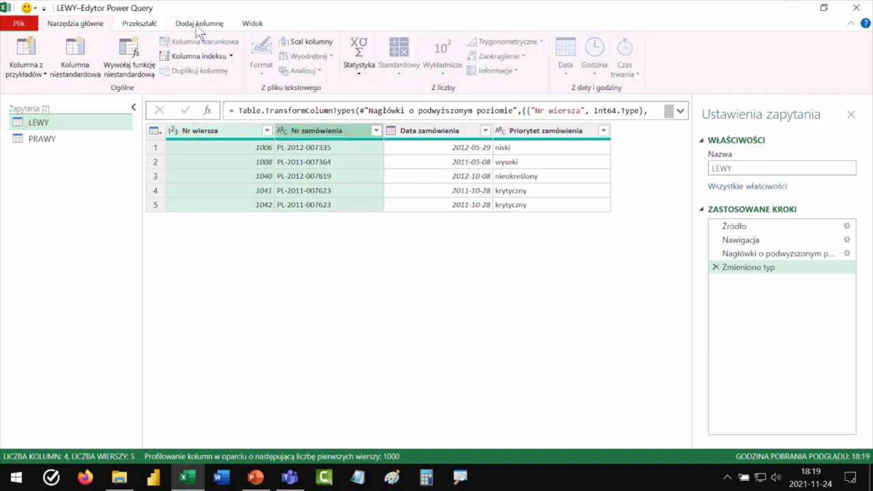
left_click(315, 45)
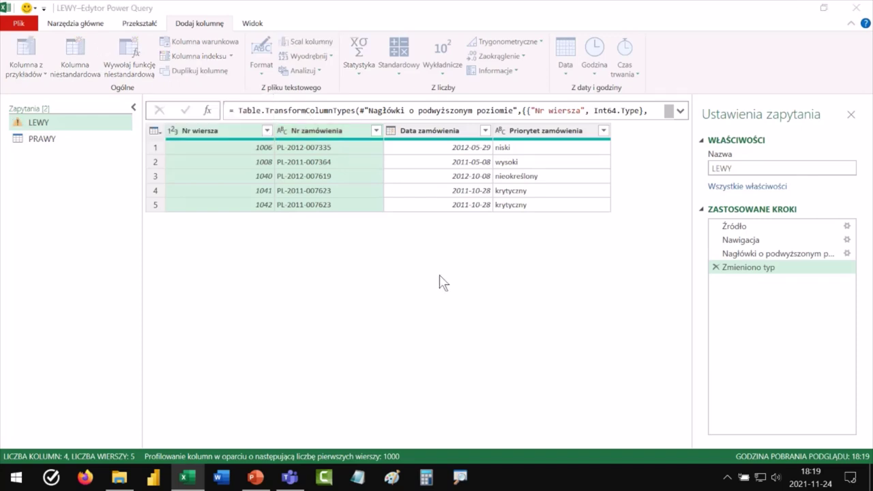
left_click(576, 293)
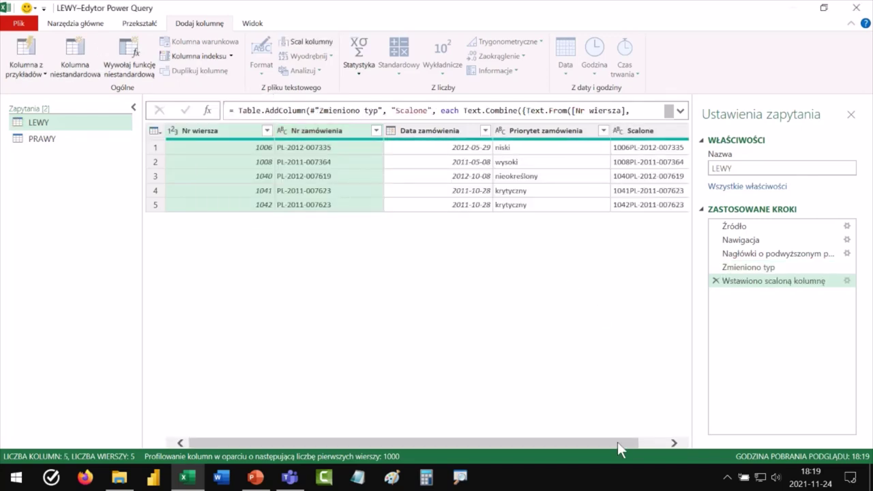
left_click_drag(617, 442, 680, 421)
left_click(632, 129)
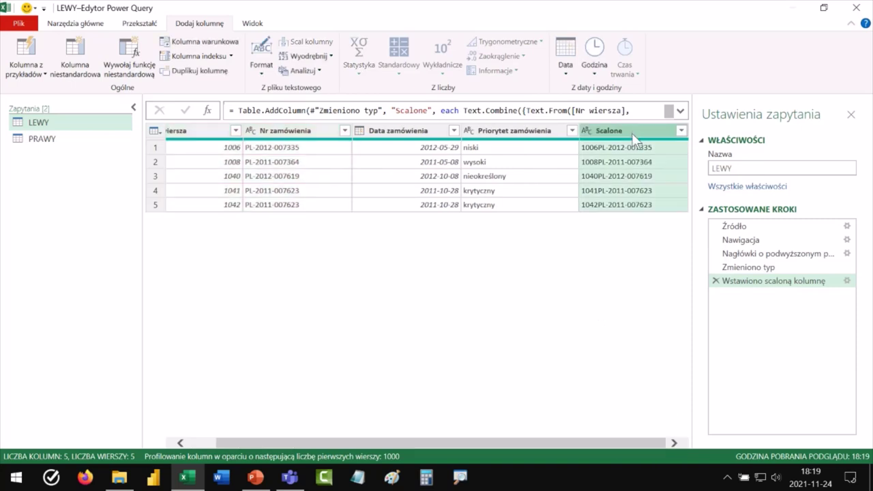
left_click(717, 281)
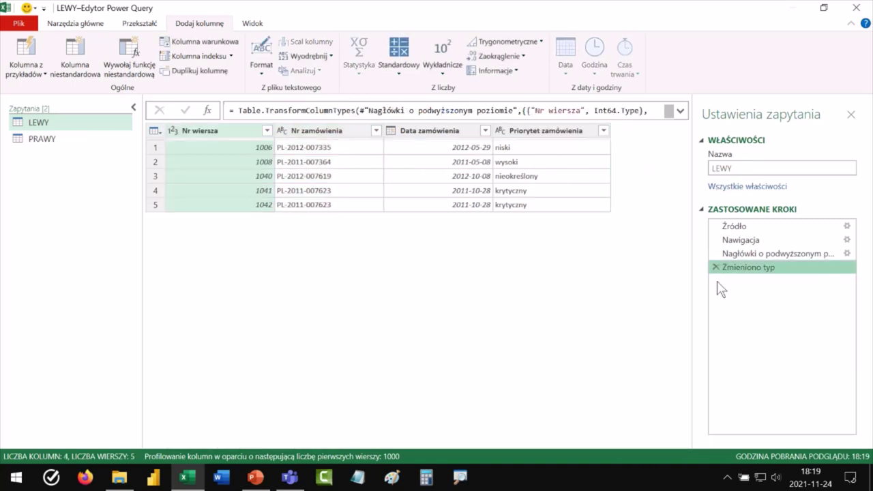
Step: Start merging queries as a new query, with LEWY as the first table and PRAWY as the second
left_click(87, 23)
left_click(599, 70)
left_click(597, 103)
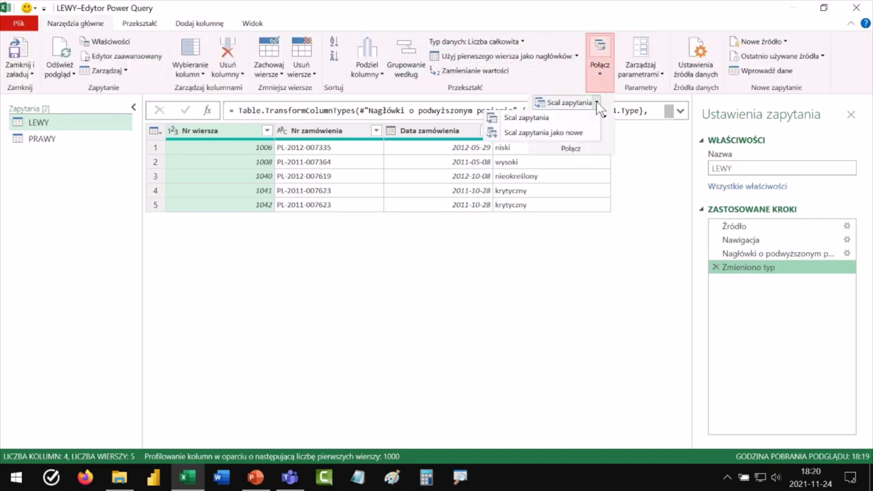
left_click(544, 134)
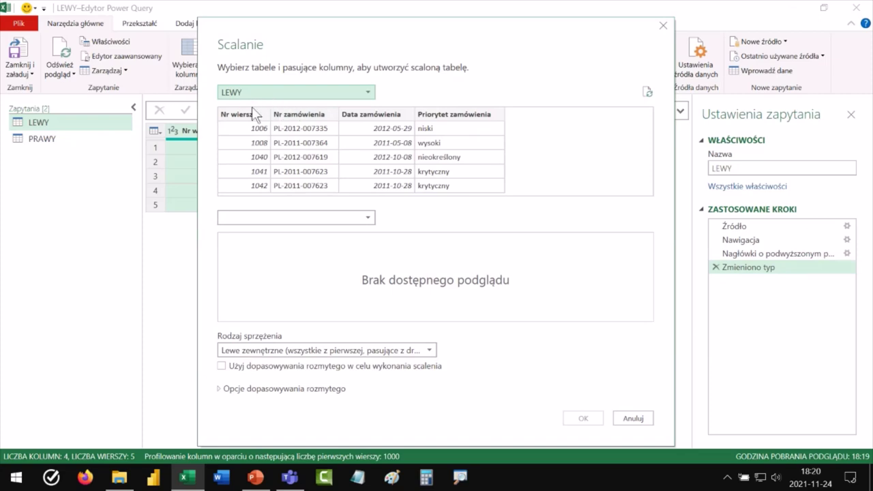
left_click(250, 218)
left_click(247, 247)
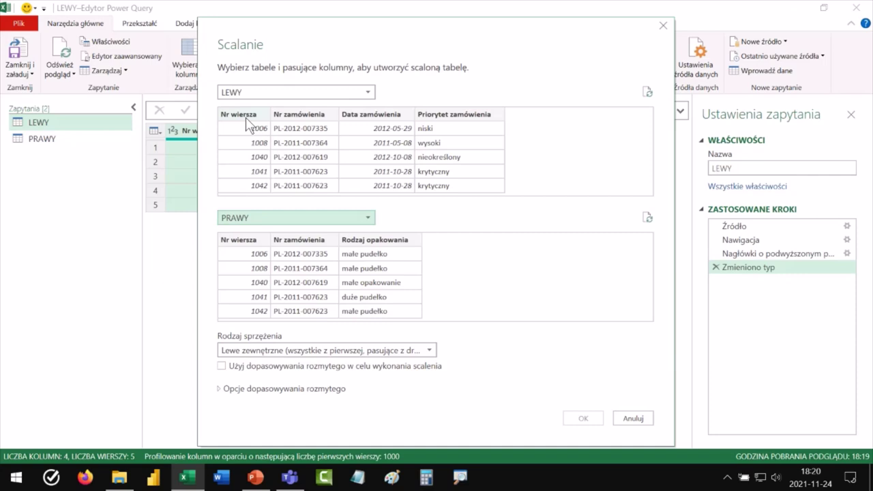
Step: Match the two tables on Nr wiersza as the first key and Nr zamówienia as the second key
left_click(246, 119)
left_click(318, 123, "ctrl")
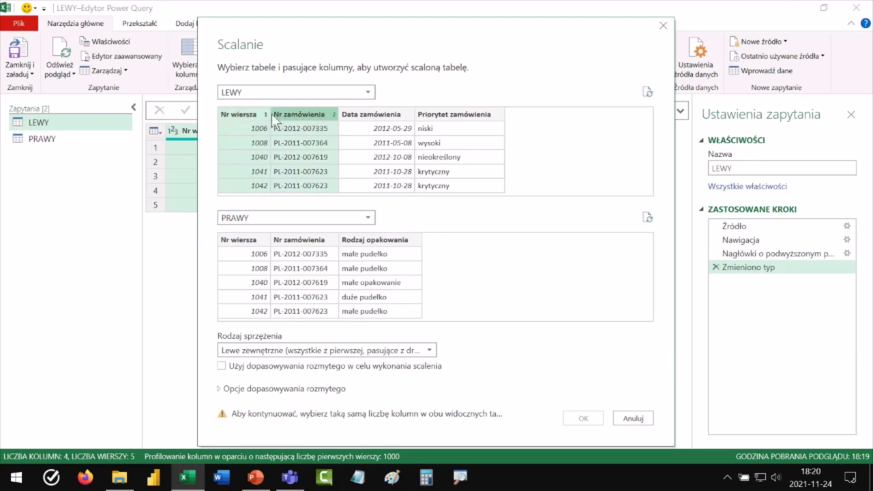
left_click(252, 246)
left_click(300, 240, "ctrl")
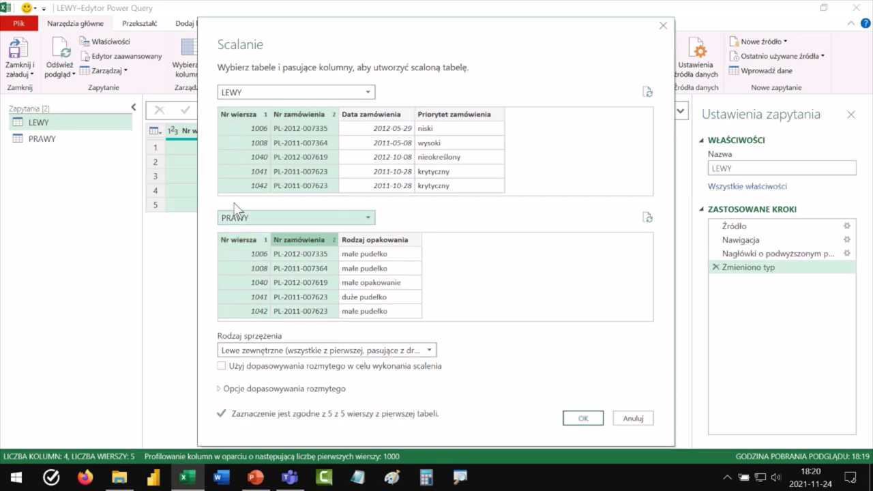
mouse_move(300, 28)
left_mouse_down()
mouse_move(344, 38)
mouse_move(317, 27)
left_mouse_up()
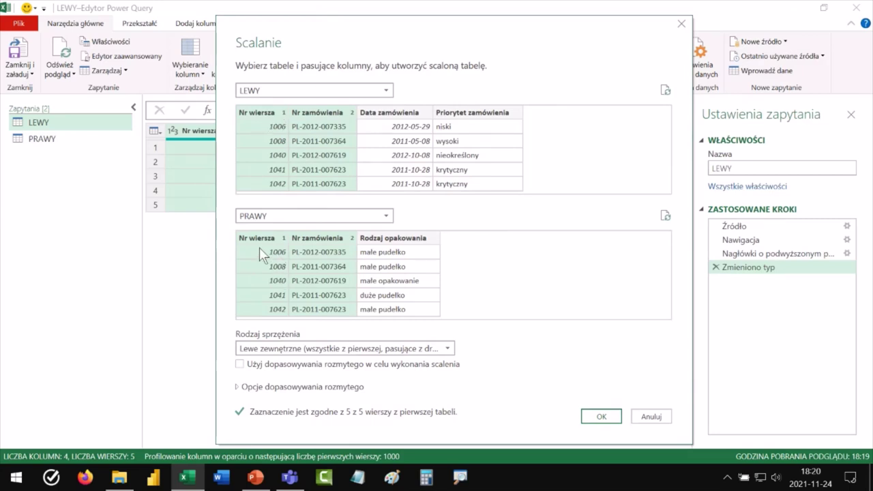
Step: Try other column pairings for the merge, and reselect Nr wiersza and Nr zamówienia in the same order in both tables
left_click(374, 110)
left_click(335, 111)
left_click(382, 238)
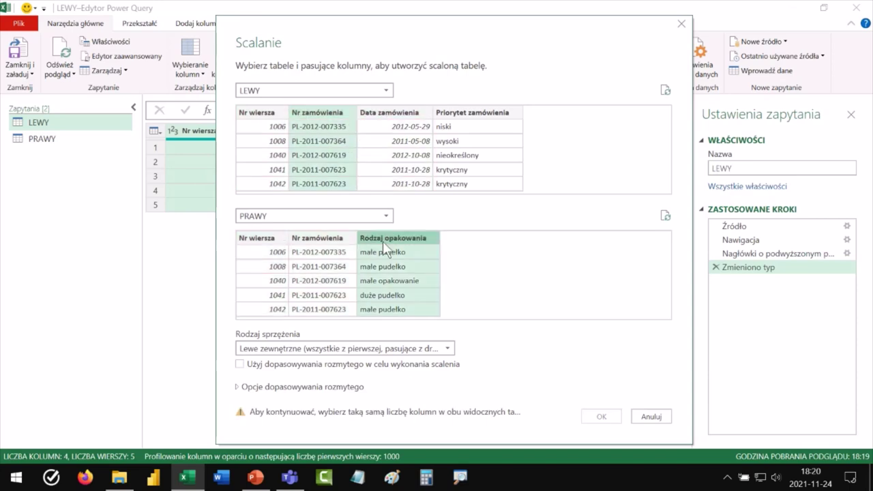
left_click(263, 238)
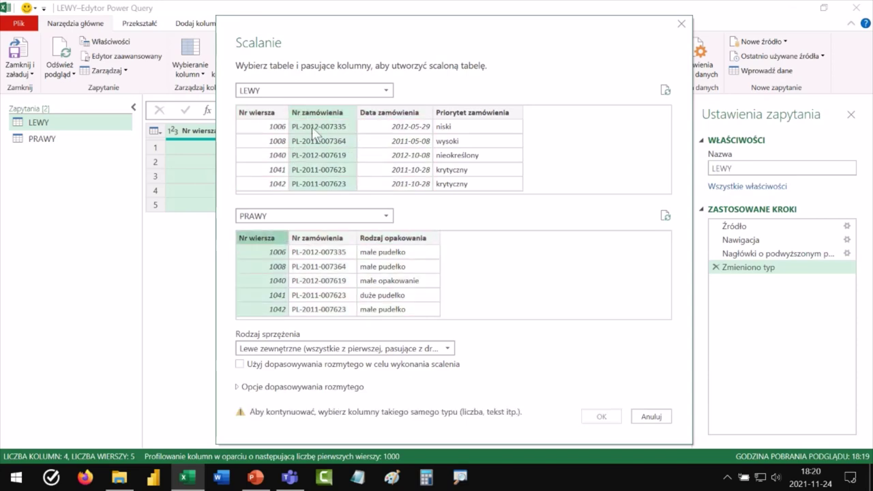
left_click(272, 124)
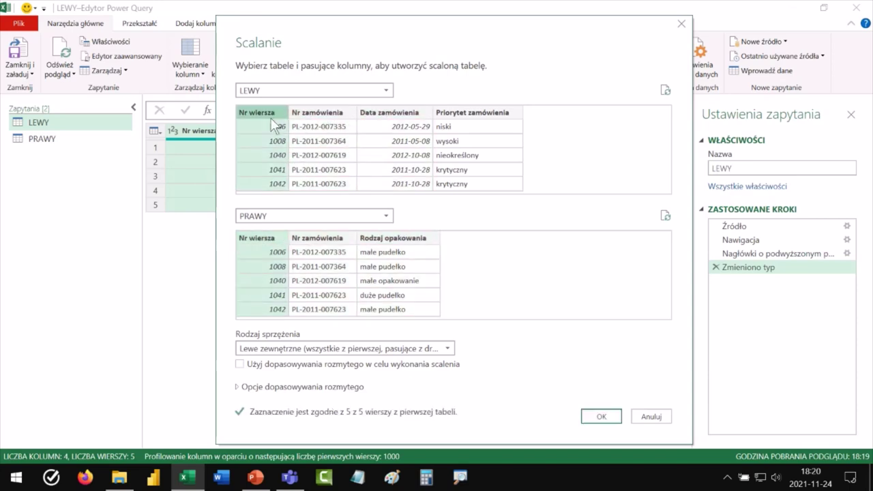
left_click(321, 111, "ctrl")
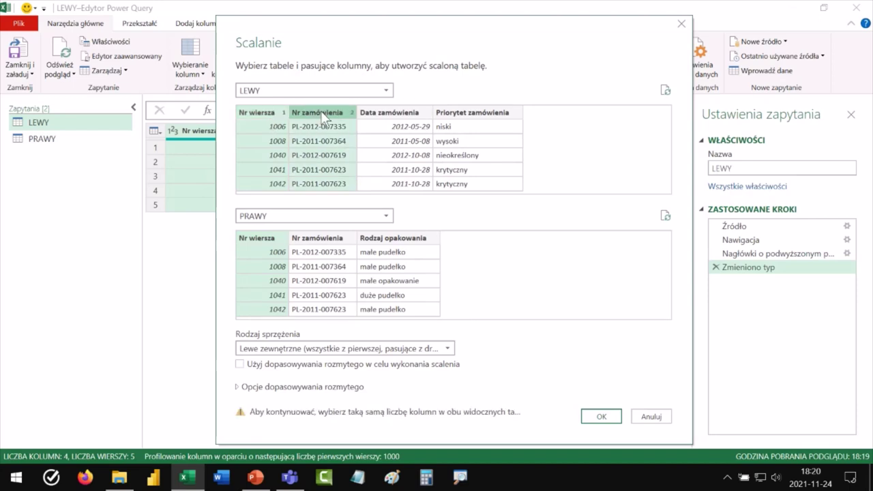
left_click(310, 238, "ctrl")
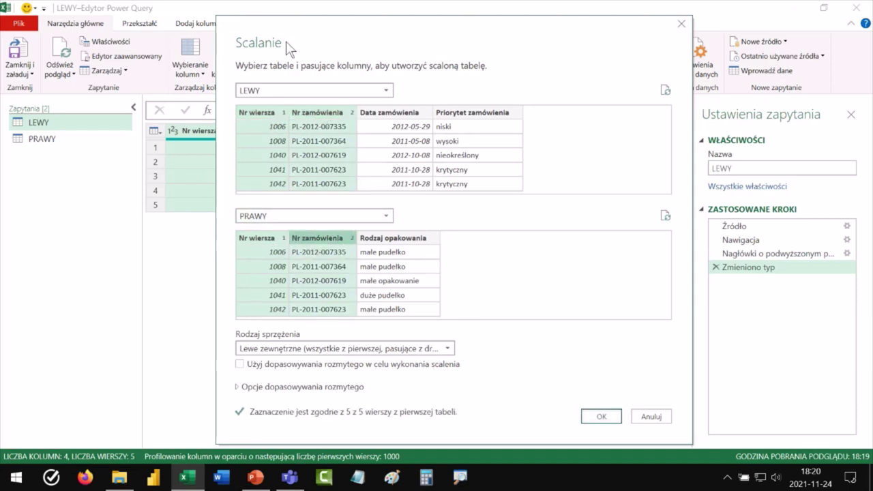
left_click_drag(291, 34, 332, 34)
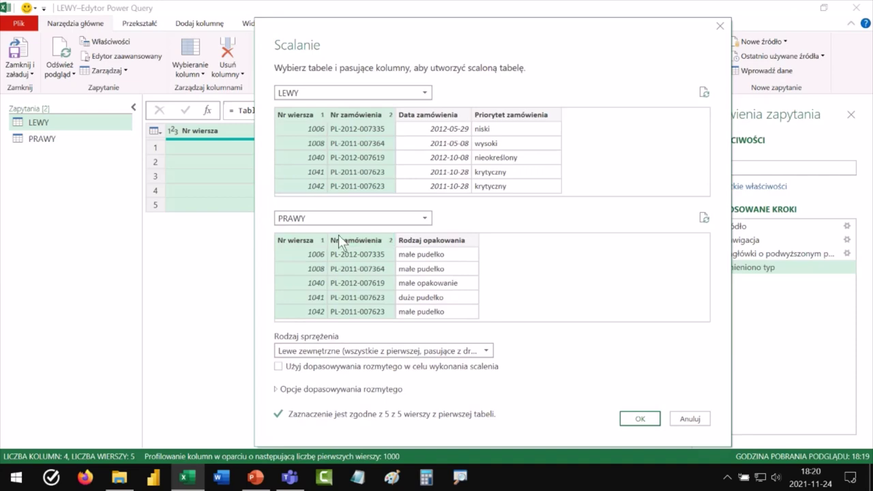
mouse_move(311, 111)
left_mouse_down()
mouse_move(290, 112)
mouse_move(314, 131)
left_mouse_up()
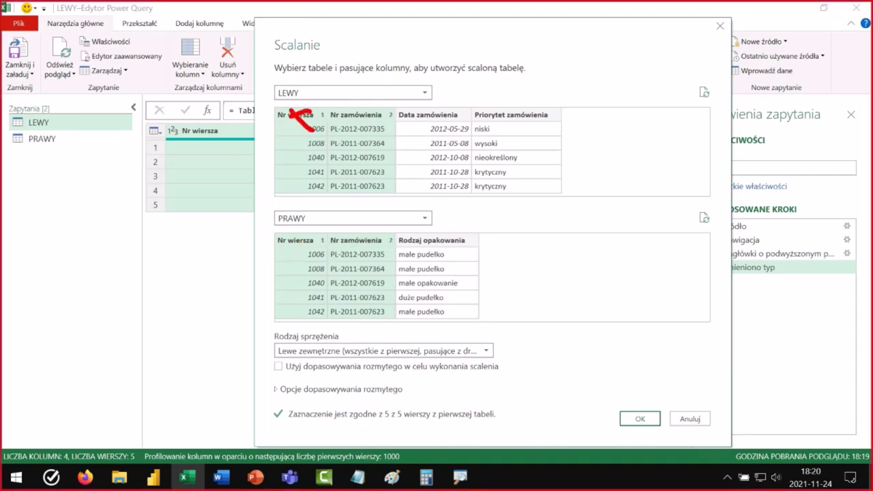
left_click_drag(305, 231, 278, 243)
mouse_move(282, 225)
left_mouse_down()
mouse_move(308, 247)
mouse_move(330, 247)
left_mouse_up()
left_click_drag(338, 220, 361, 250)
mouse_move(367, 99)
left_mouse_down()
mouse_move(339, 116)
mouse_move(363, 133)
left_mouse_up()
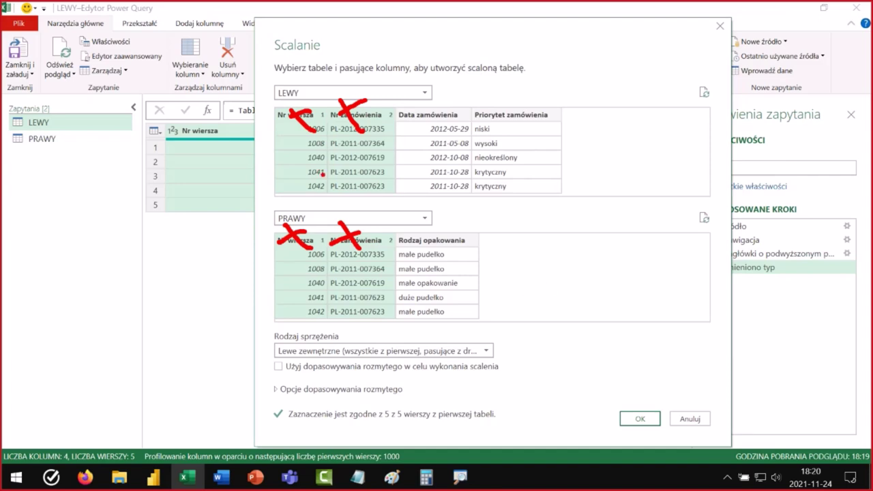
key("Escape")
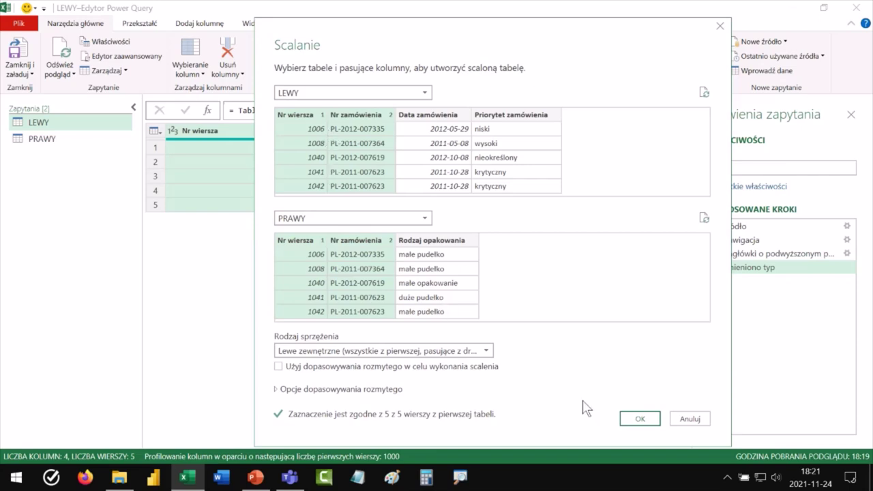
Step: Create the left outer merge and expand only Rodzaj opakowania from the PRAWY column, without the original column name as prefix
left_click(640, 419)
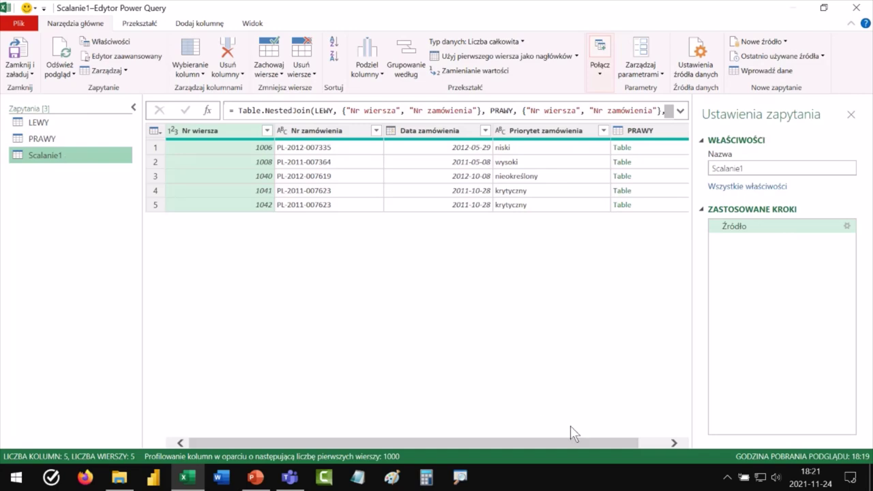
left_click_drag(614, 443, 685, 441)
left_click(682, 130)
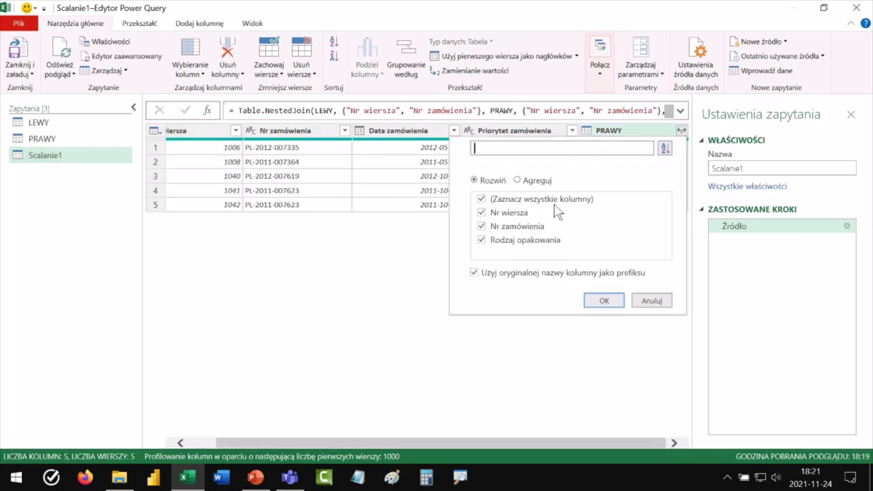
left_click(482, 213)
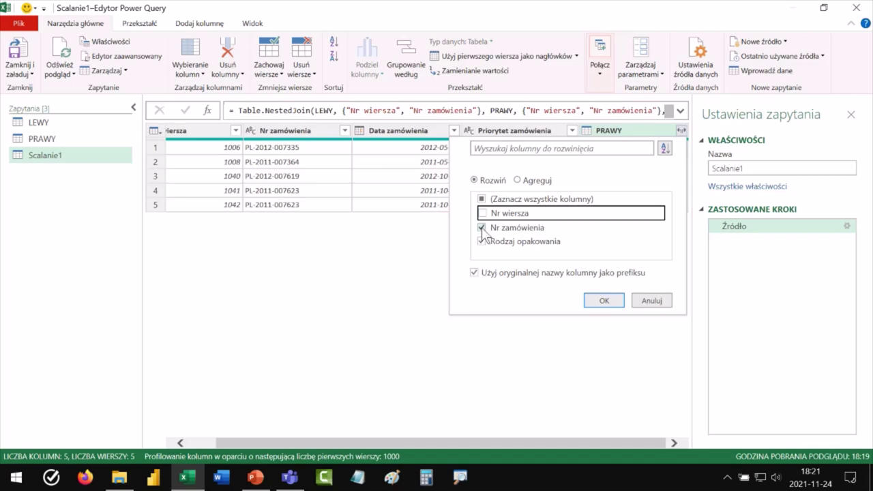
left_click(482, 226)
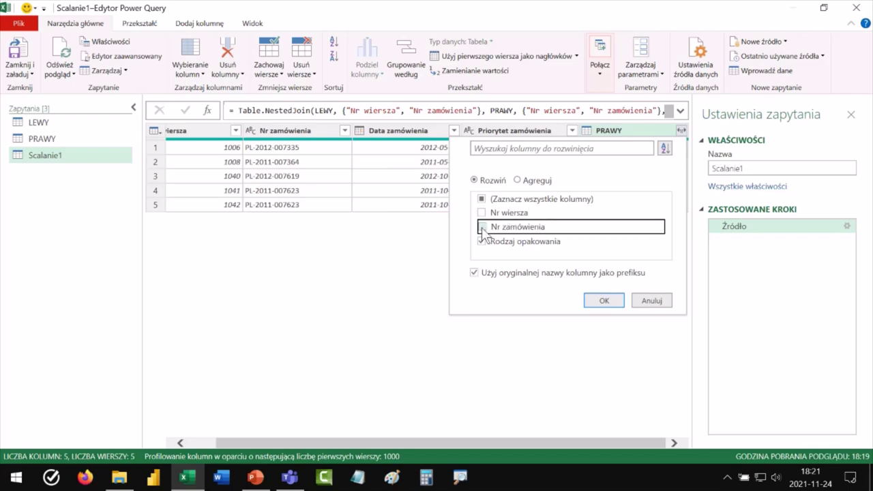
left_click(475, 273)
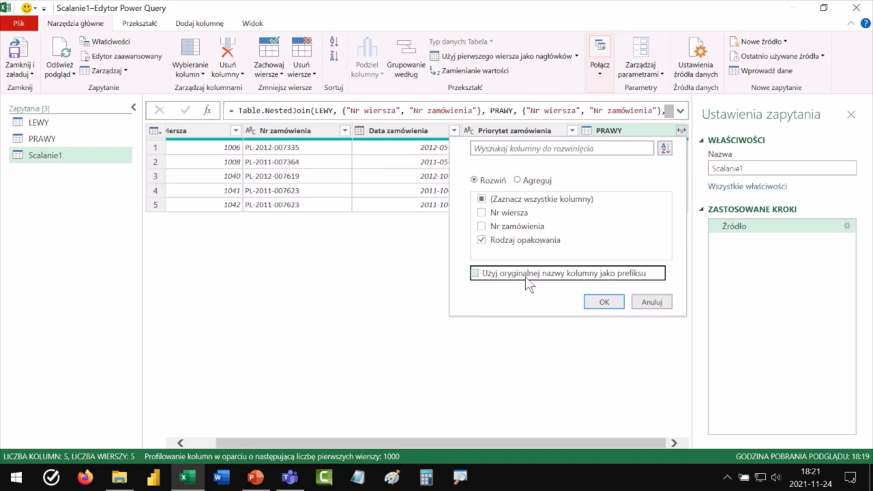
left_click(604, 303)
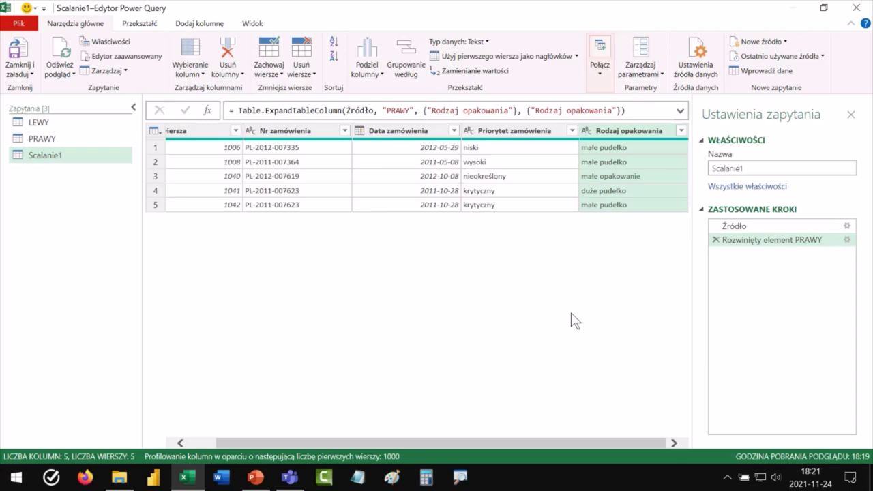
mouse_move(532, 444)
left_mouse_down()
mouse_move(390, 443)
mouse_move(573, 443)
mouse_move(532, 443)
left_mouse_up()
Step: Review the merge settings of the Źródło step in the Scalanie1 query without changing them
left_click(735, 227)
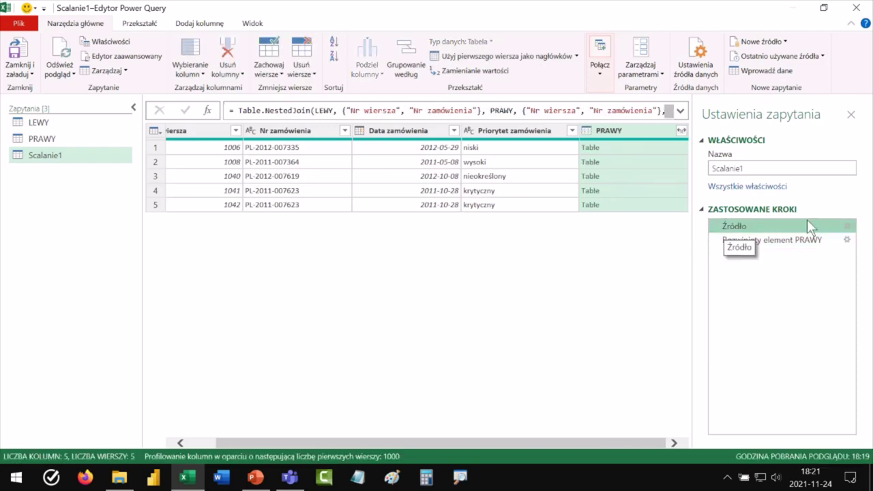
left_click(846, 226)
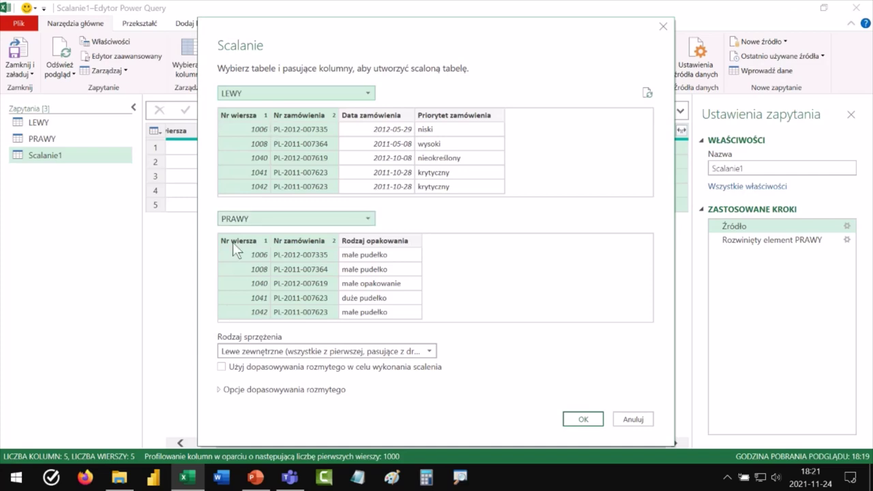
left_click(631, 419)
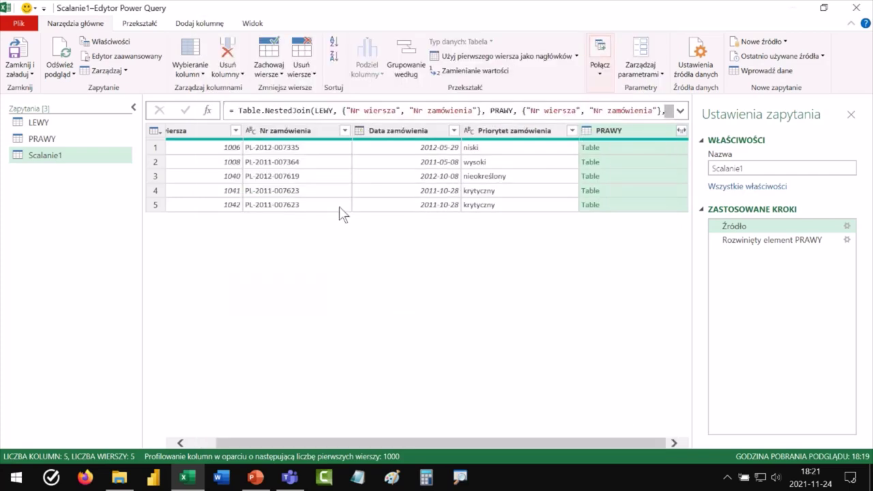
Step: Examine the query dependencies diagram, tracing how LEWY and PRAWY each connect the source file to Scalanie1
left_click(252, 23)
left_click(445, 58)
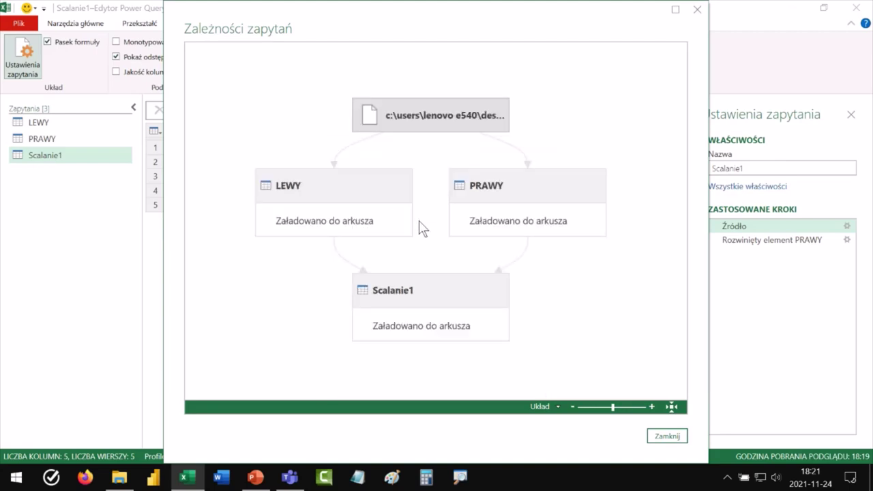
left_click(354, 197)
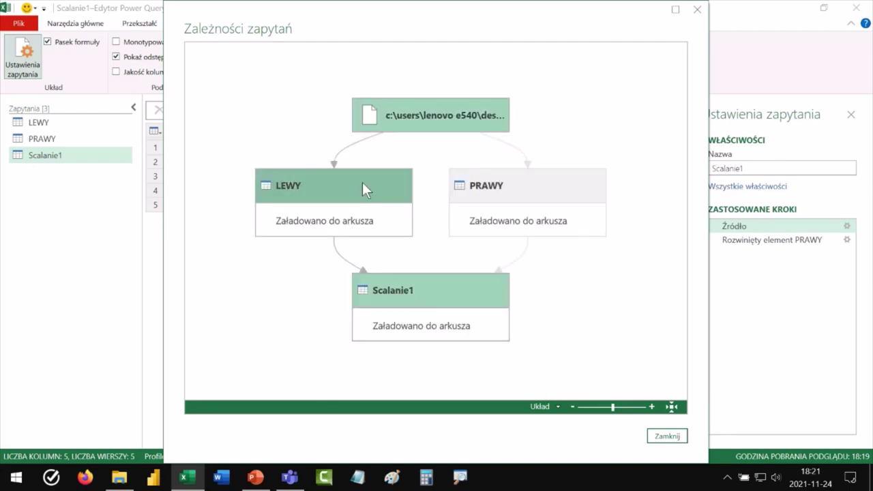
left_click(544, 200)
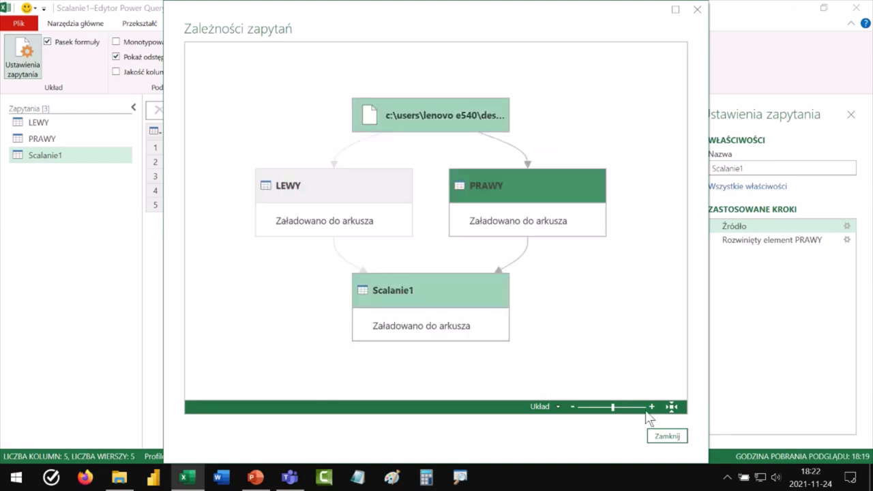
left_click(667, 436)
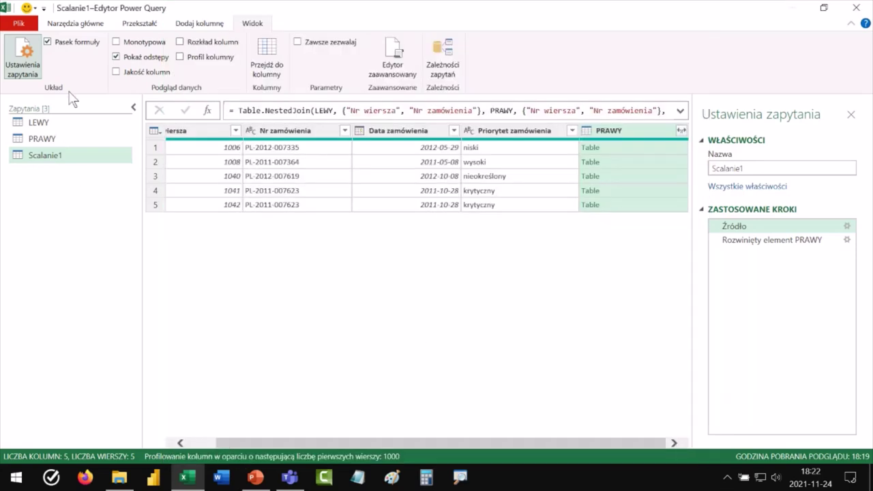
left_click(75, 24)
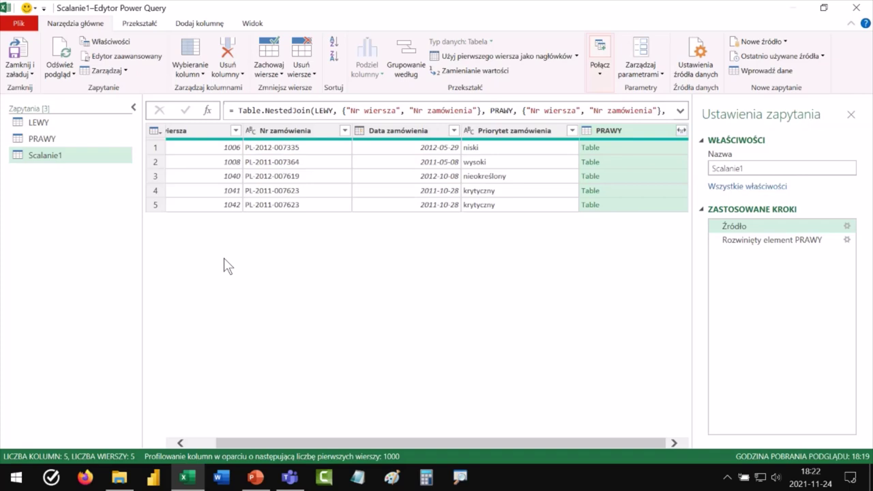
Step: Load the queries into the workbook and delete the PRAWY, LEWY and Arkusz1 sheets, keeping only Scalanie1
left_click(779, 240)
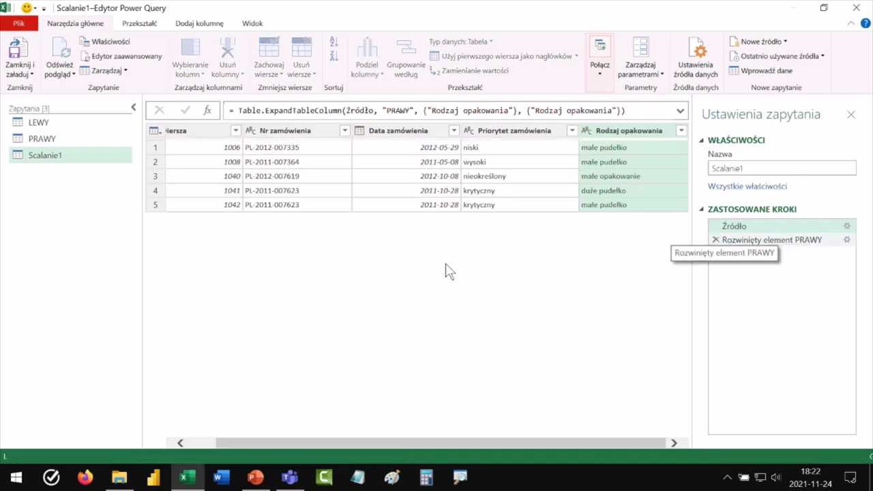
left_click(21, 58)
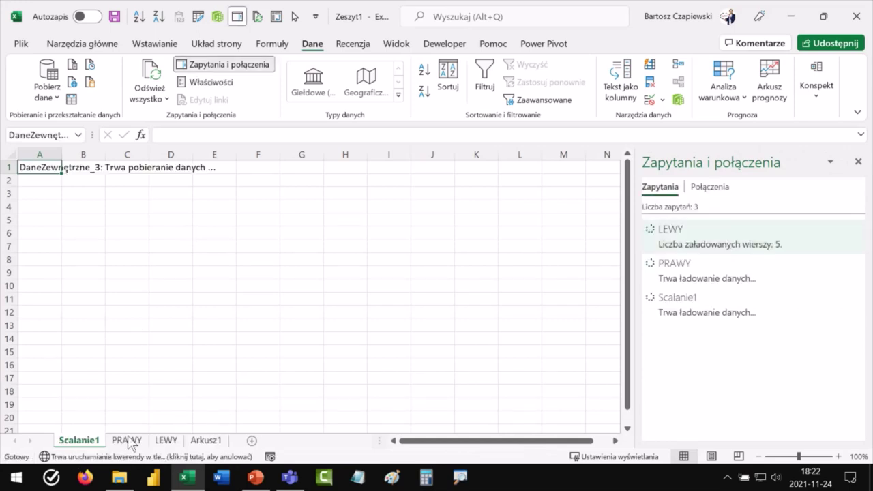
right_click(206, 441)
left_click(239, 248)
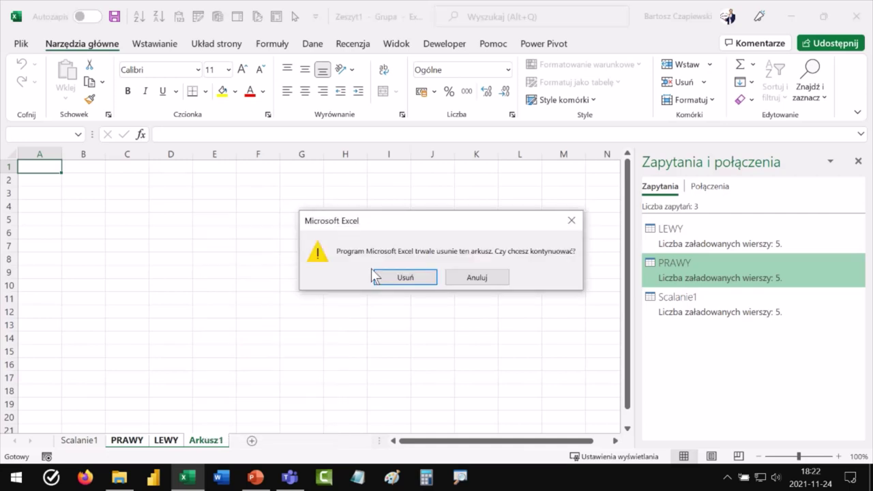
left_click(390, 278)
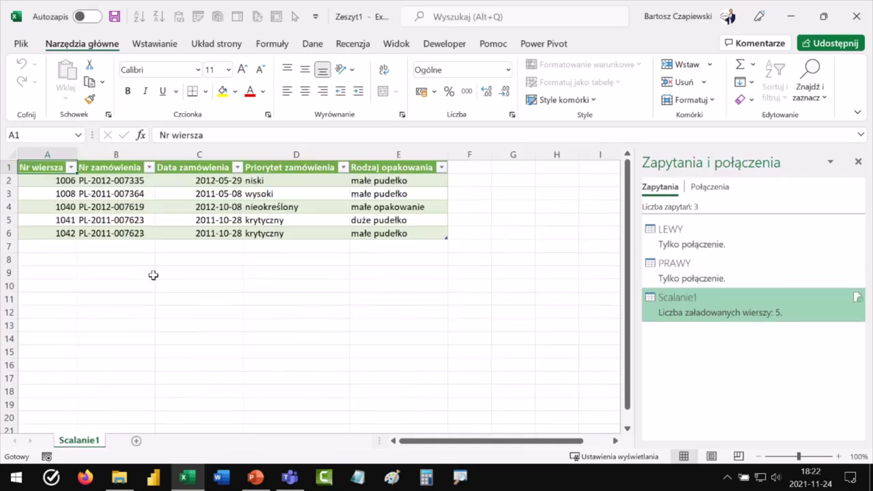
left_click(184, 182)
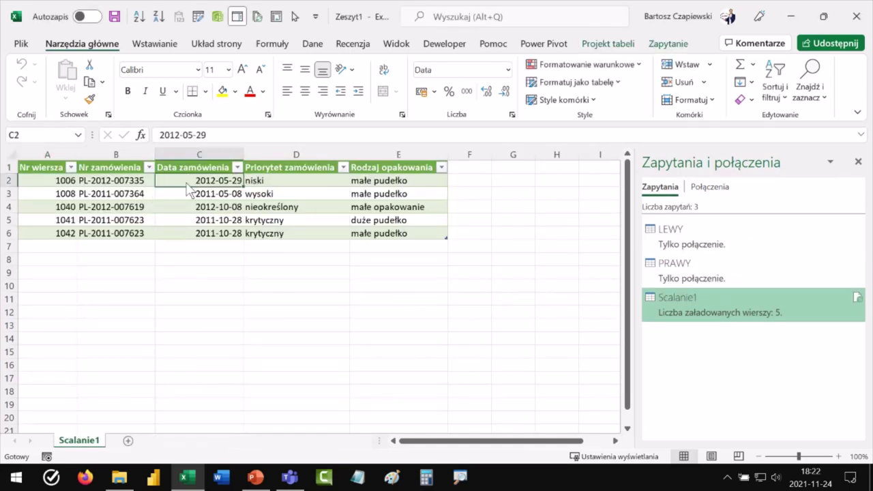
Step: Save the workbook to the desktop (Pulpit) under the name Roz2 PQ
key("F12")
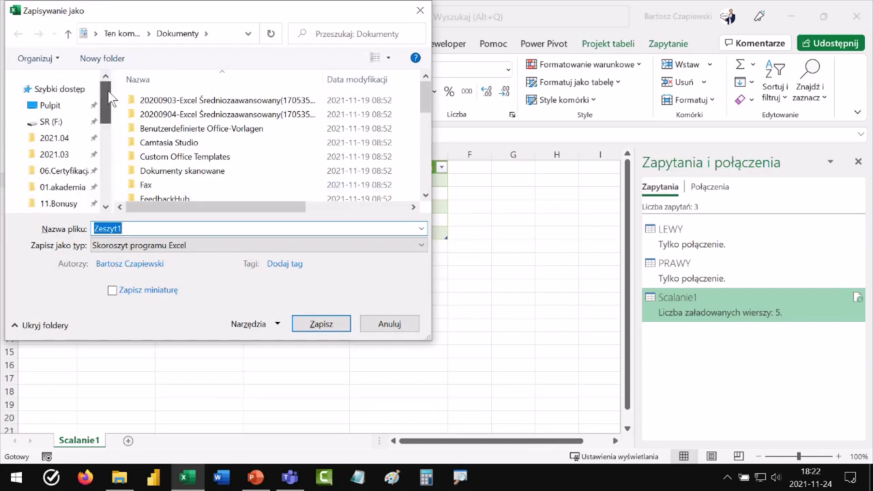
left_click(49, 105)
scroll(258, 147, "down", 3)
left_click(306, 98)
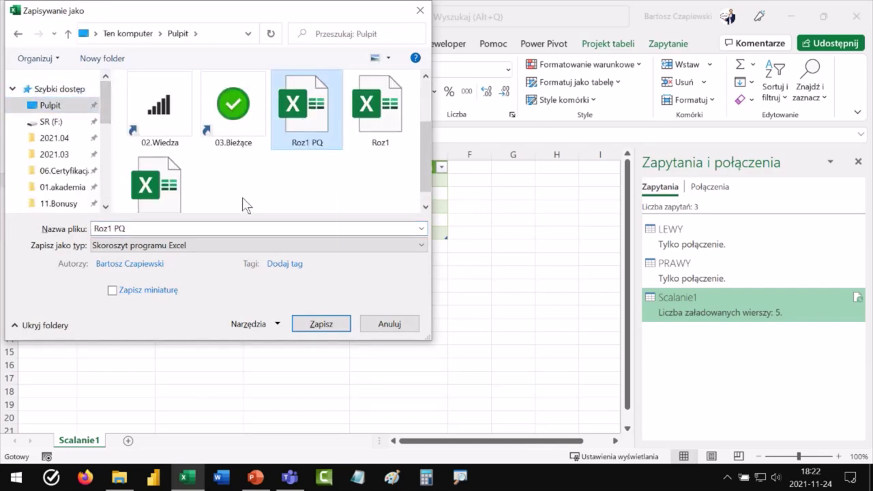
left_click(112, 229)
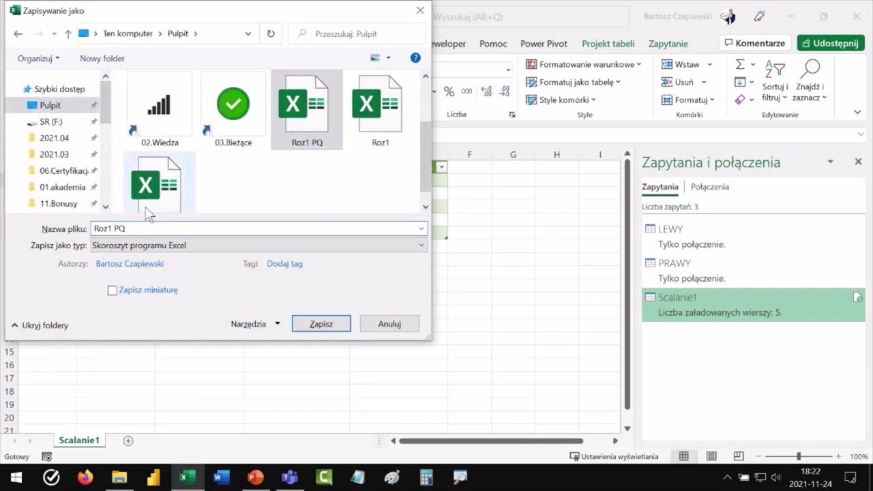
key("BackSpace")
type("2")
key("Return")
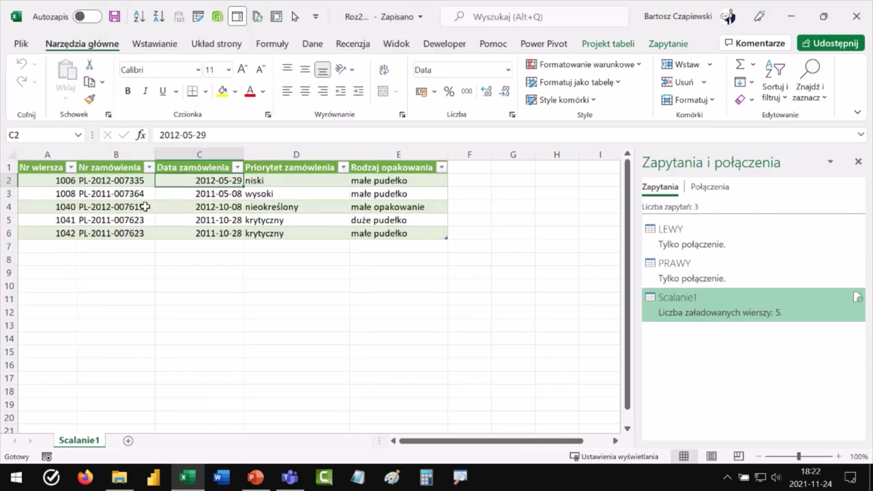
Step: Close the saved workbook and open the Scalanie3 workbook from the exercise folder
left_click(858, 19)
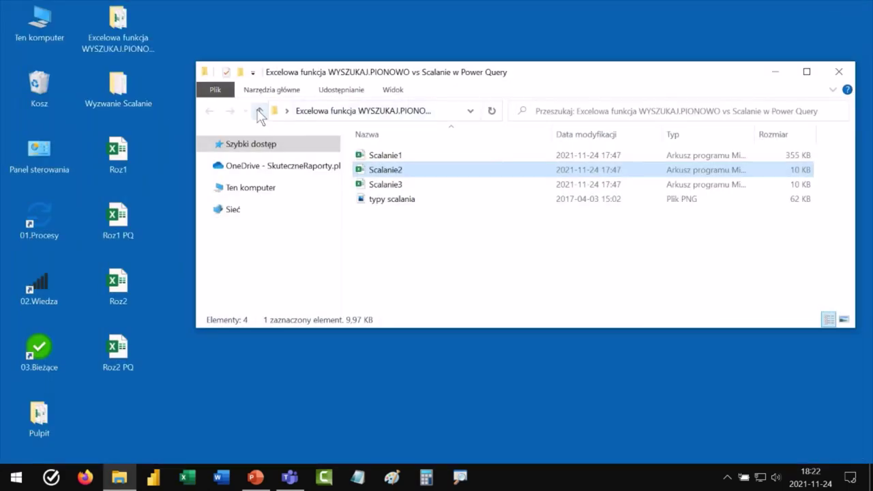
left_click(259, 110)
left_click(211, 113)
left_click(388, 184)
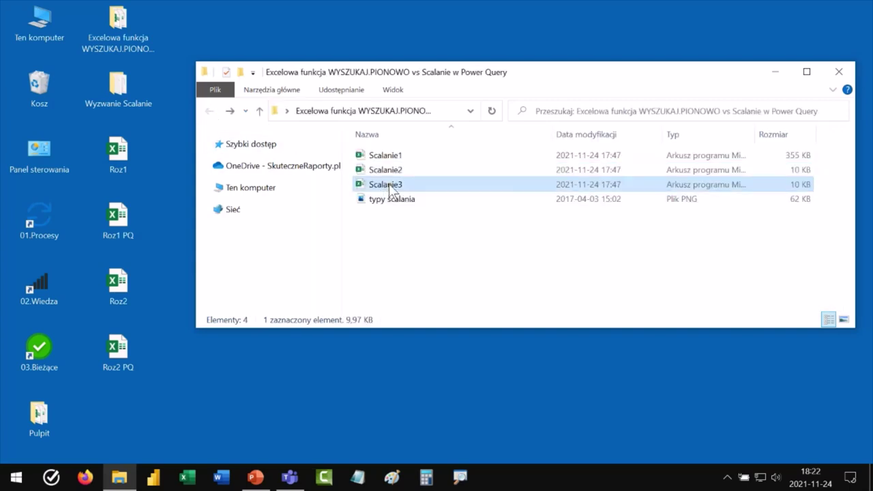
double_click(389, 184)
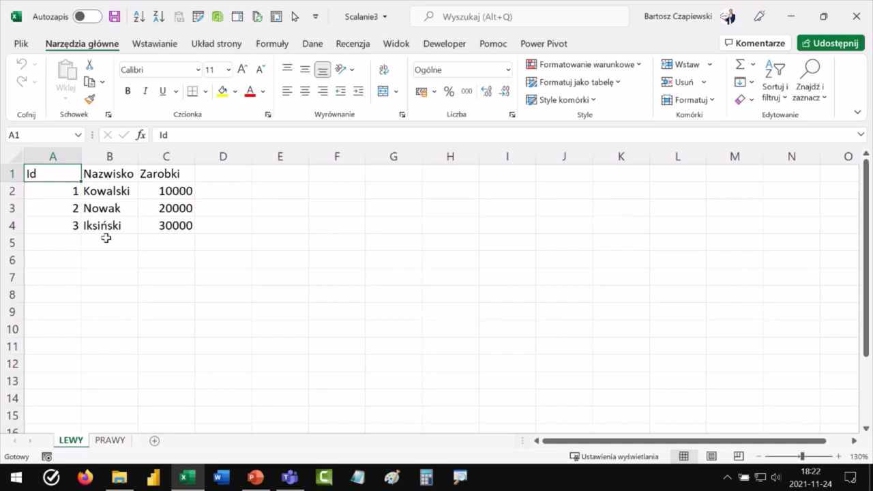
Step: Enter =WYSZUKAJ.PIONOWO(A2;PRAWY!A:B;2;0) in cell D2 of the LEWY sheet to look up Imię by Id
left_click(225, 193)
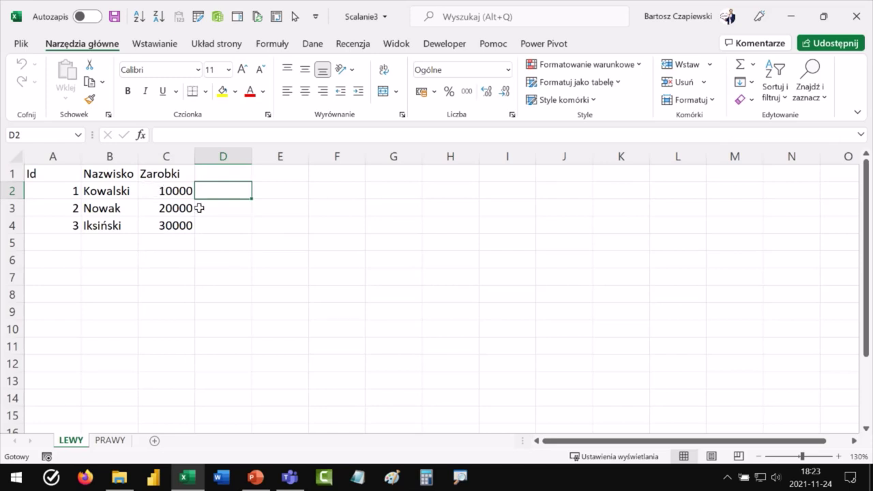
type("=wysz")
key("Down")
key("Tab")
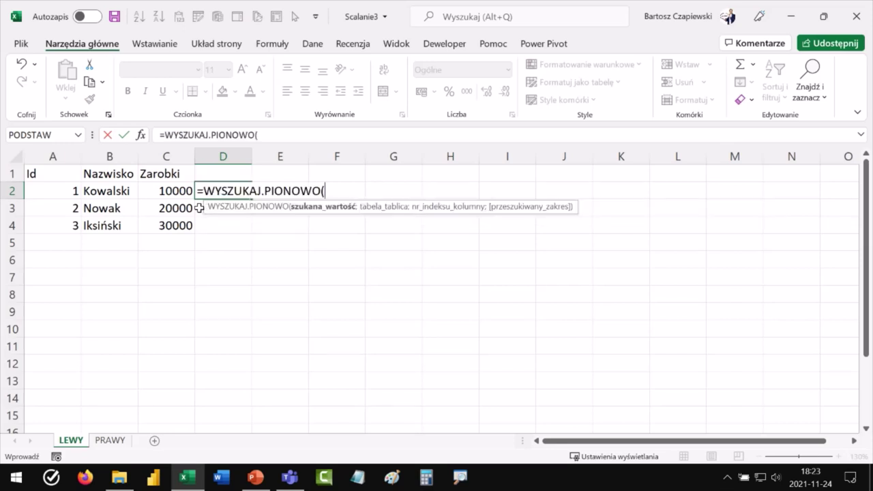
key("Left")
key("Left")
key("Left")
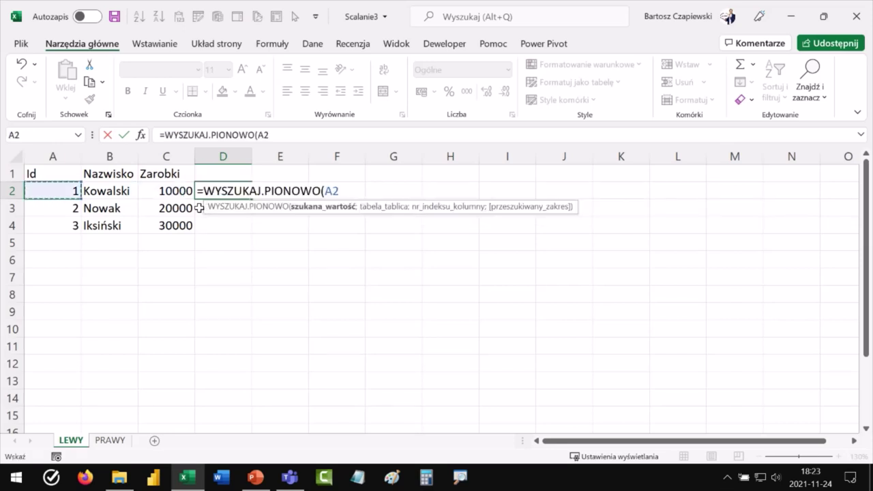
type(";")
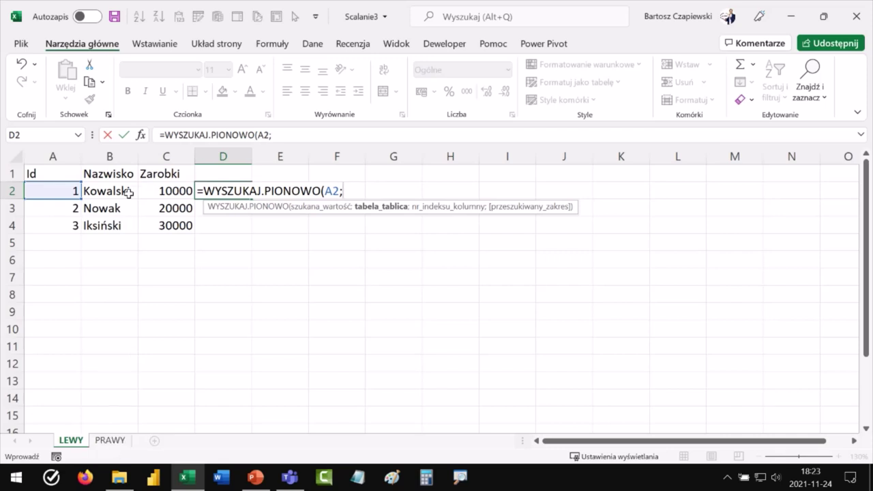
left_click(108, 440)
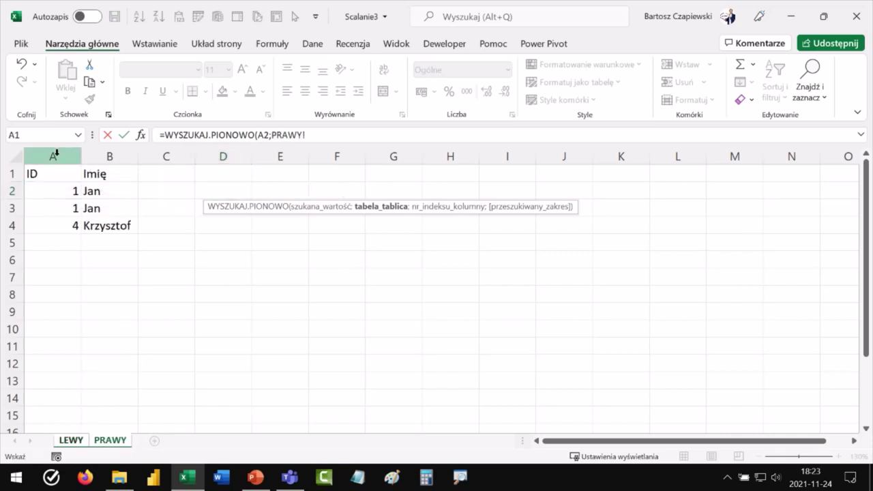
left_click_drag(57, 156, 113, 156)
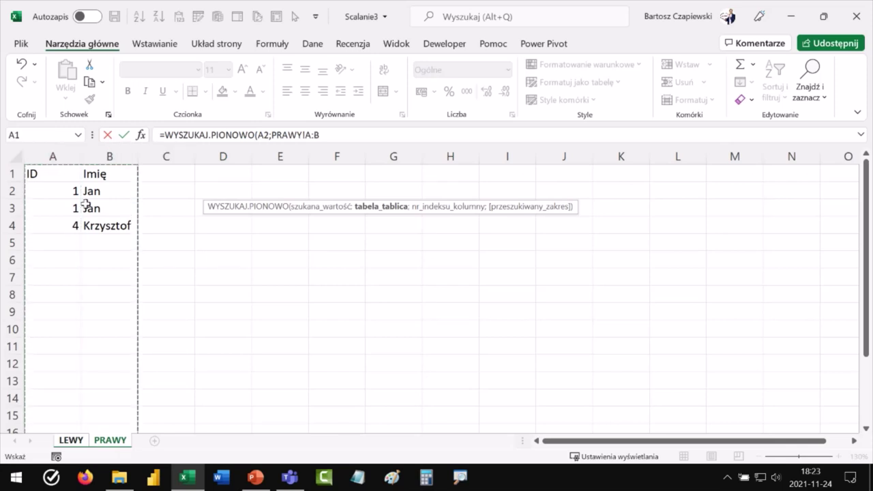
type(";")
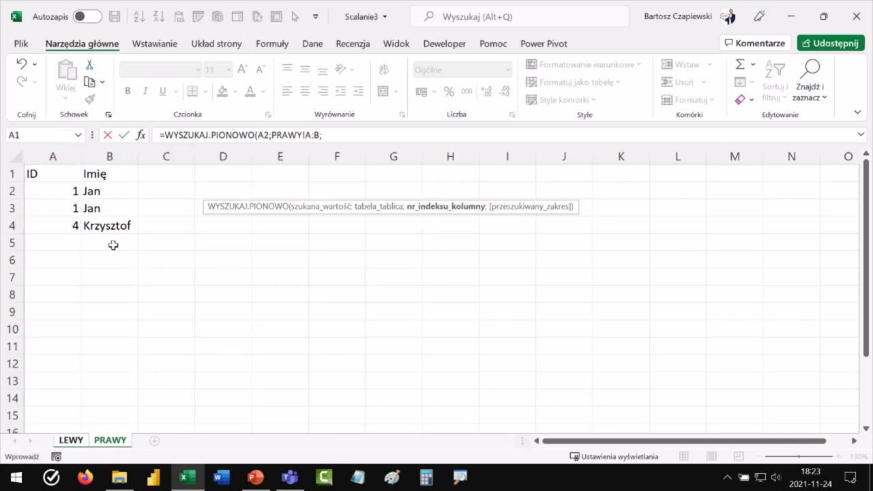
type("2;0)")
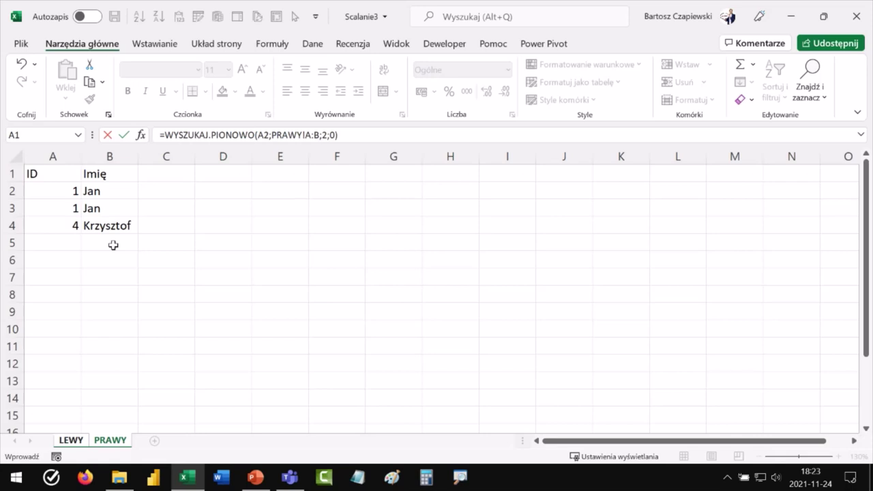
key("Return")
Step: Copy the lookup formula from D2 down through D4
left_click(226, 192)
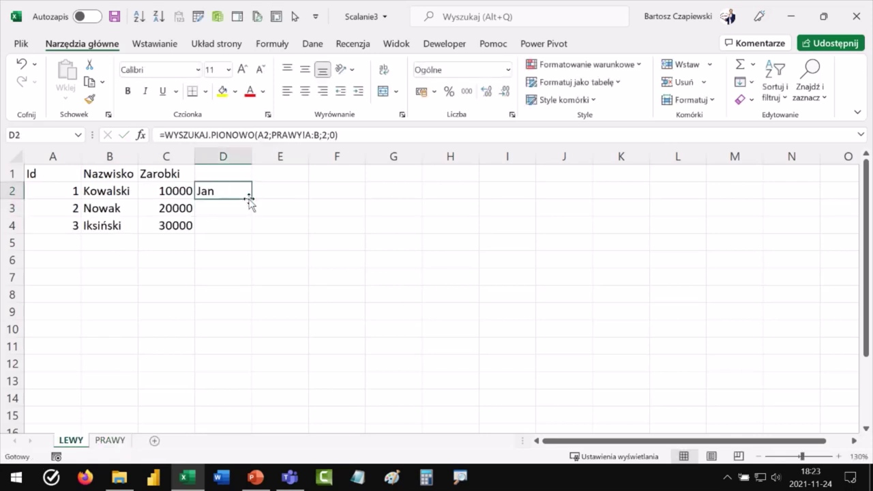
left_click_drag(252, 199, 252, 234)
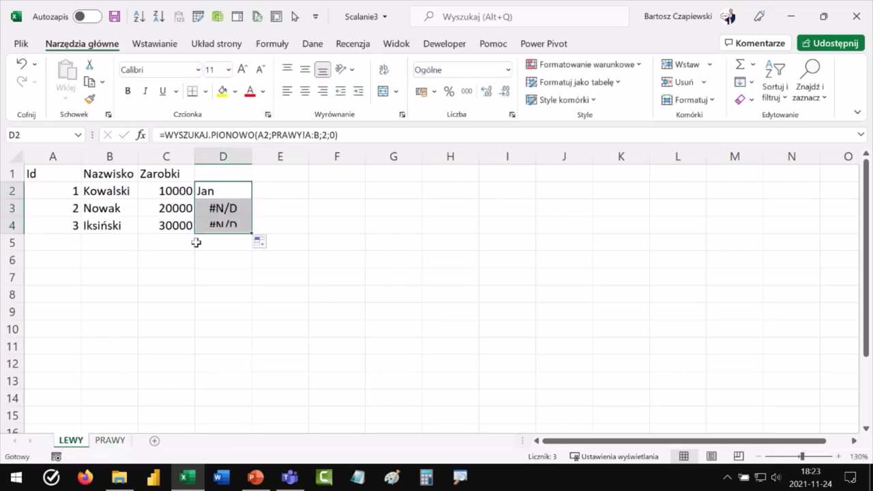
left_click(226, 192)
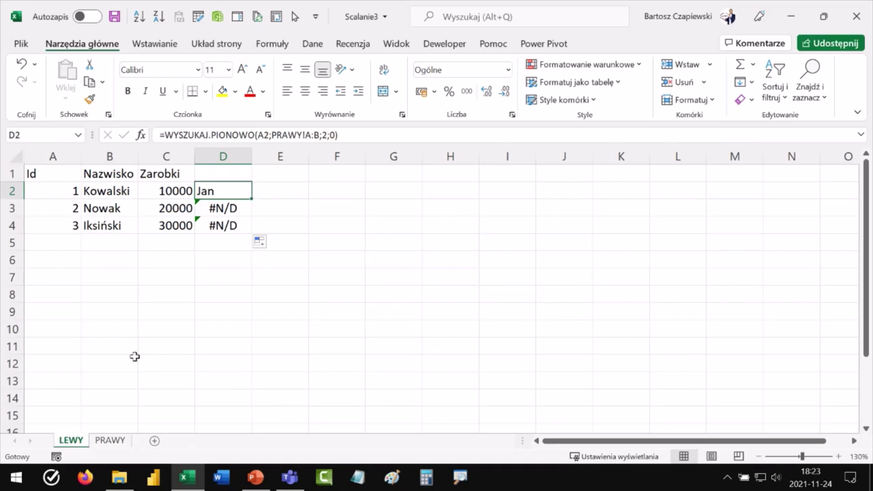
Step: Fill cells A2:B2 on the PRAWY sheet yellow and undo the fill, returning to the LEWY sheet
left_click(110, 440)
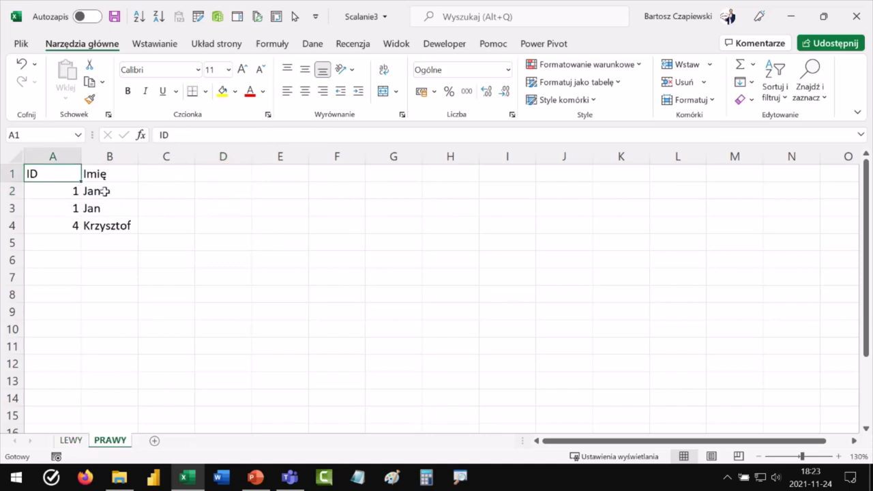
left_click_drag(107, 190, 107, 207)
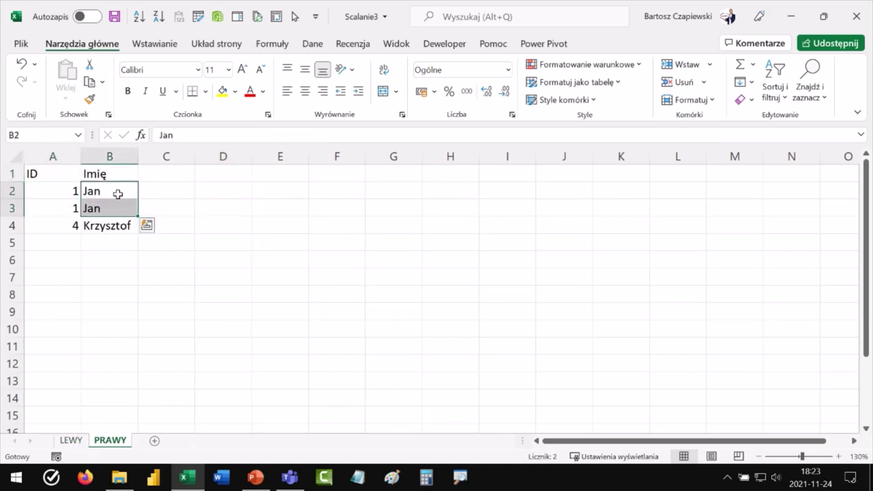
left_click_drag(52, 191, 115, 189)
left_click(222, 93)
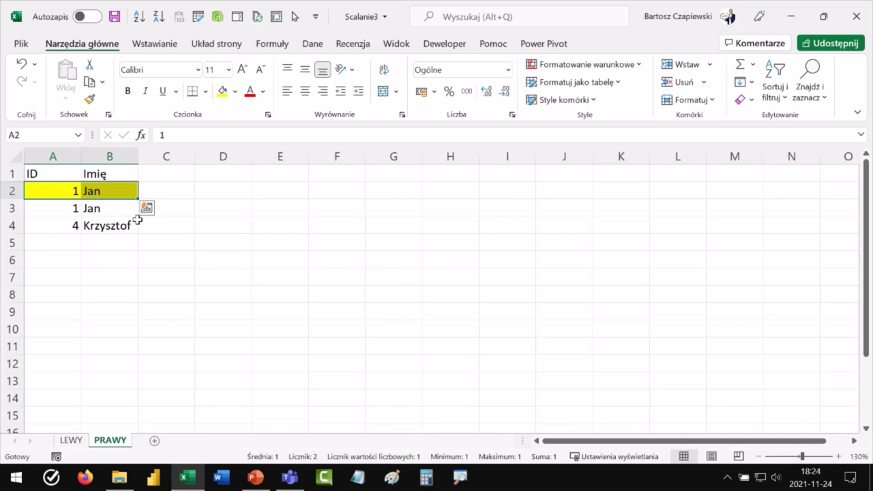
key("ctrl+z")
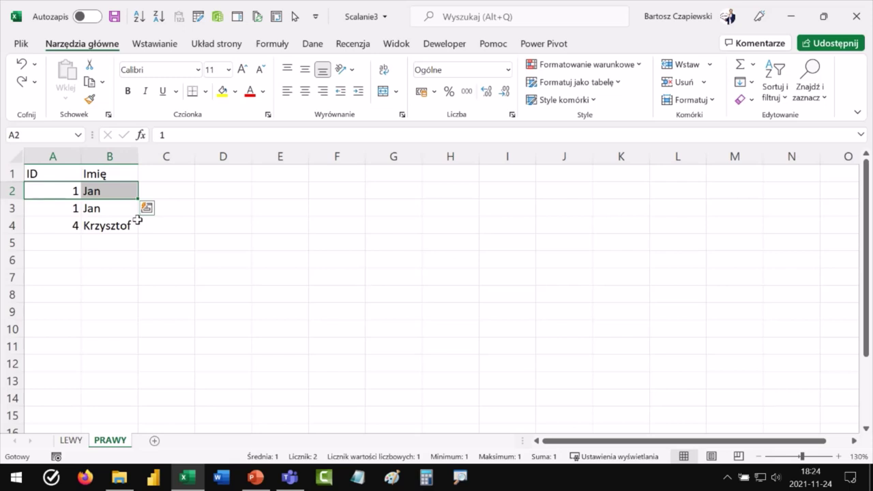
left_click(72, 441)
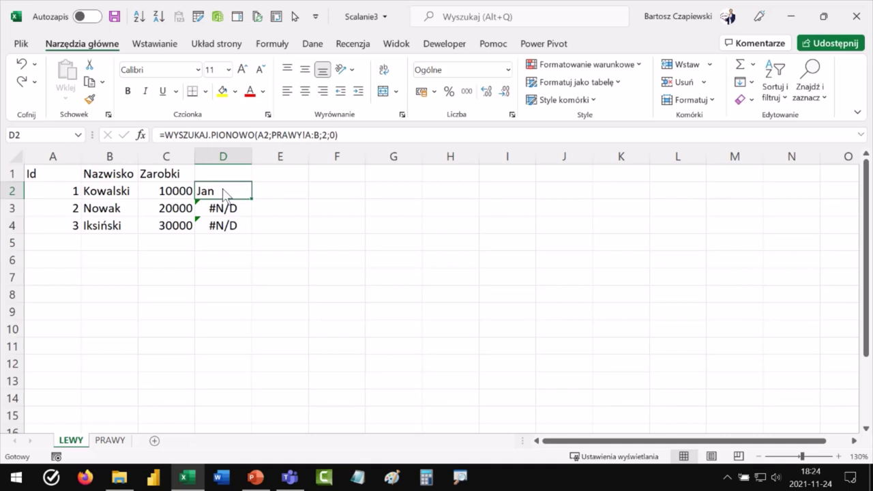
Step: Save the lookup workbook to the desktop (Pulpit) as Roz3
key("F12")
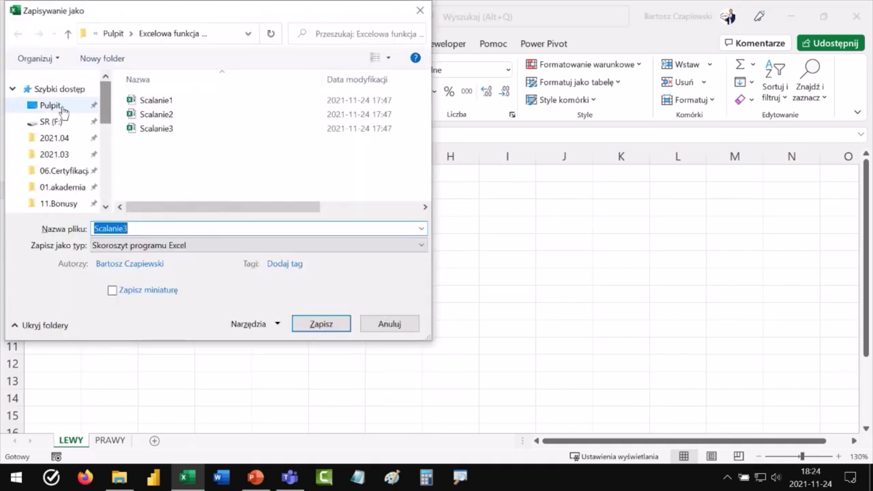
left_click(62, 109)
scroll(194, 144, "down", 1)
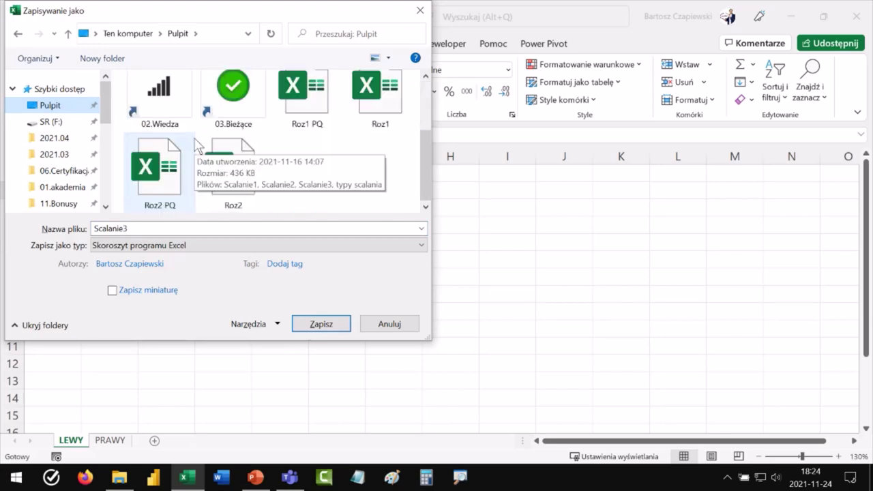
double_click(130, 229)
type("Roz3")
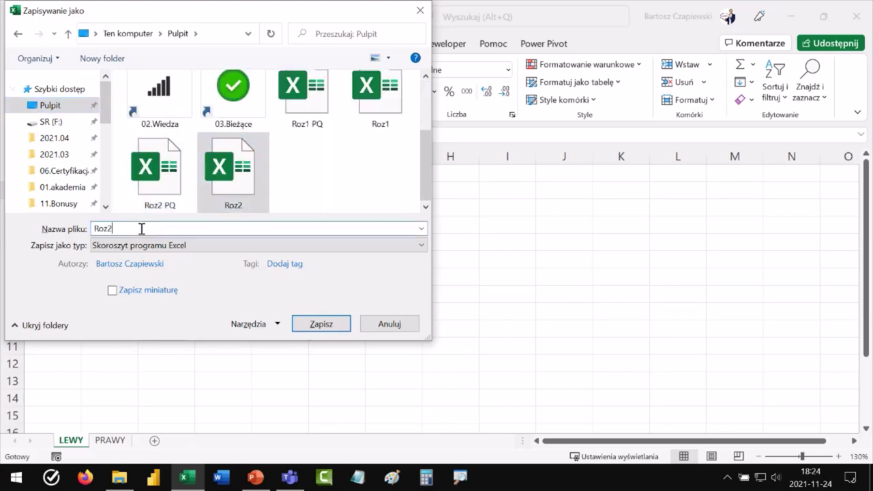
key("Return")
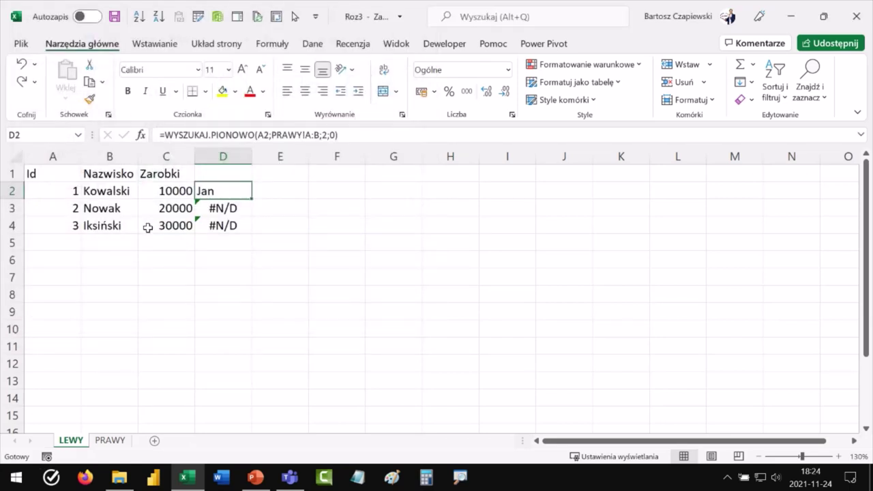
Step: Close Roz3 and import Scalanie3 from the desktop folder "Excelowa funkcja WYSZUKAJ.PIONOWO vs Scalanie w Power Query" into a new blank workbook
left_click(858, 15)
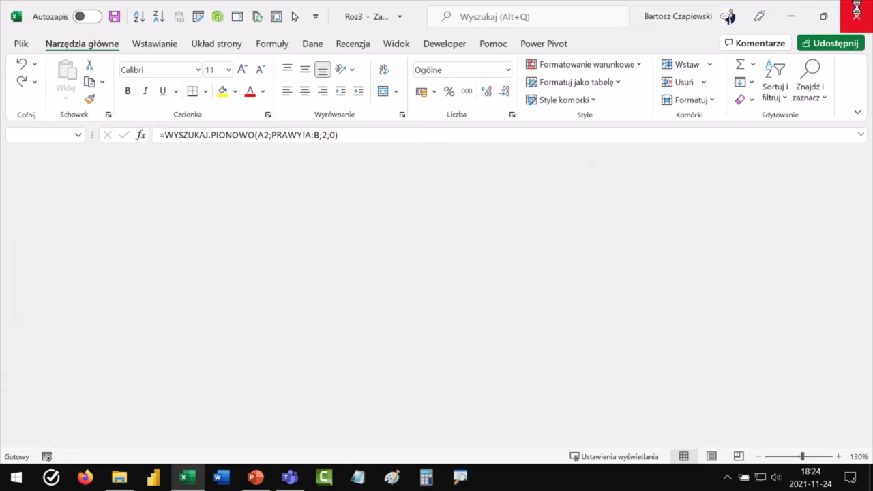
left_click(183, 479)
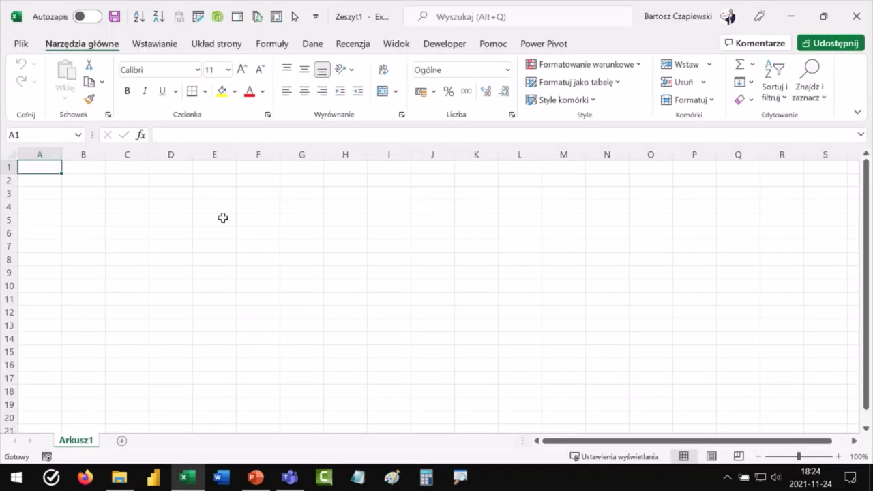
left_click(311, 44)
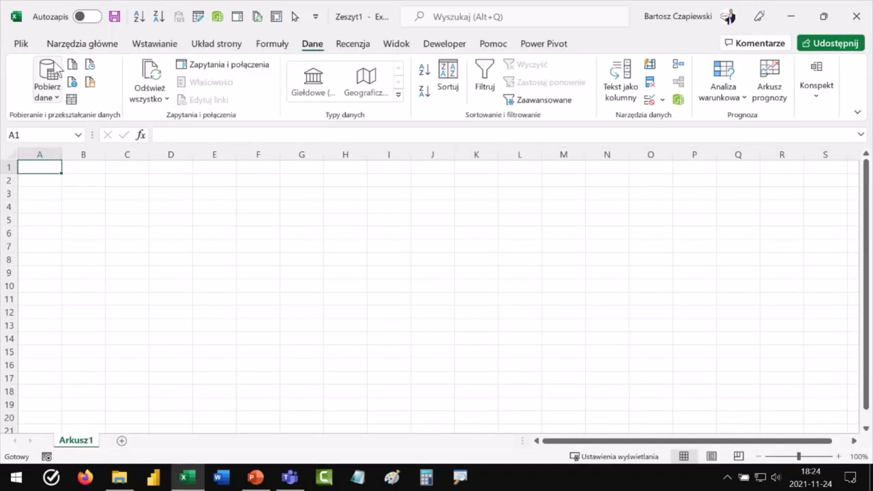
left_click(48, 85)
mouse_move(179, 117)
left_click(285, 124)
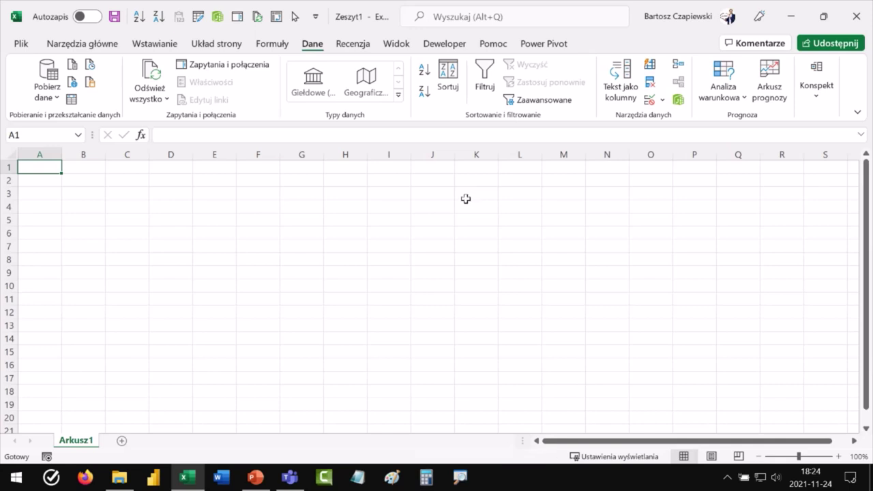
scroll(144, 157, "up", 5)
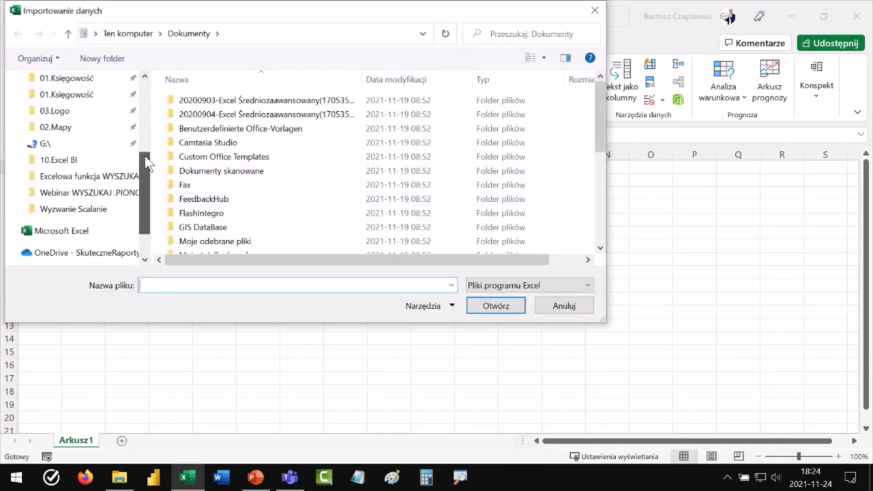
left_click(68, 106)
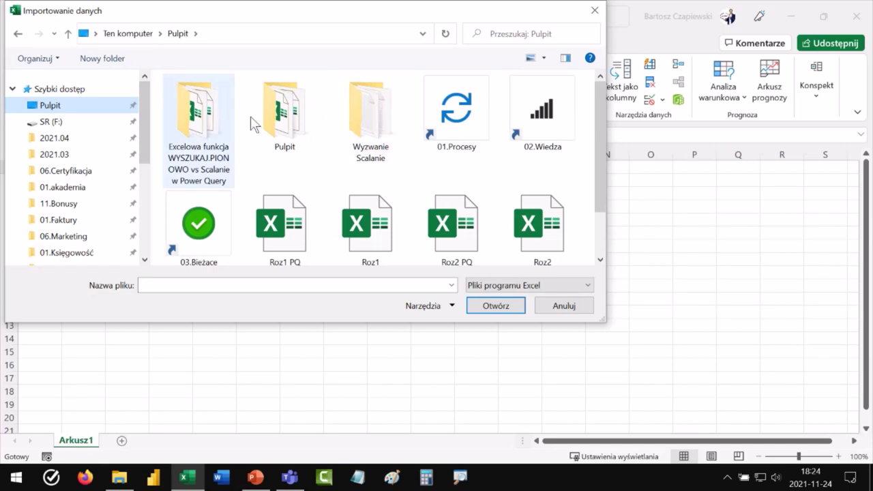
double_click(200, 133)
left_click(198, 130)
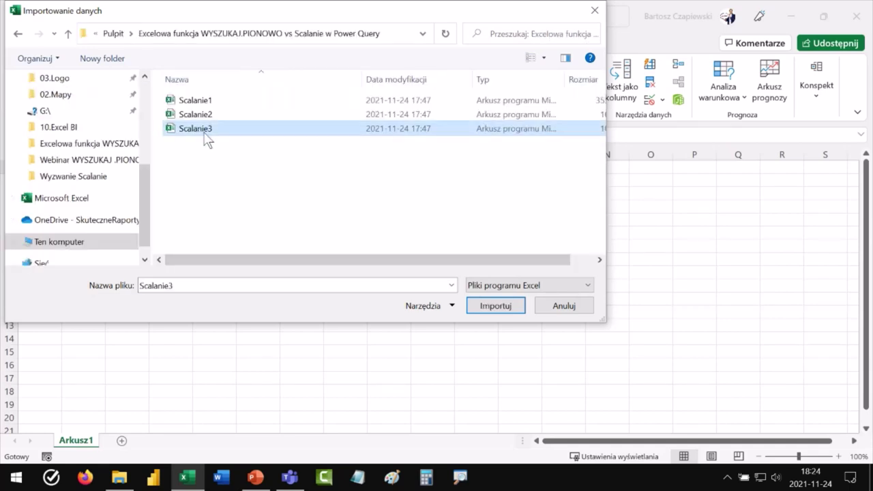
left_click(496, 306)
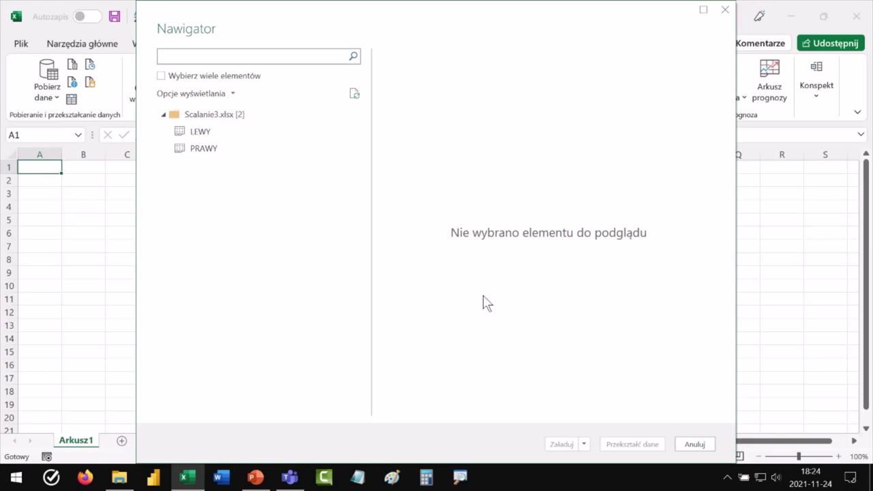
Step: Select both the LEWY and PRAWY tables of Scalanie3.xlsx and open them for transformation in Power Query
left_click(161, 76)
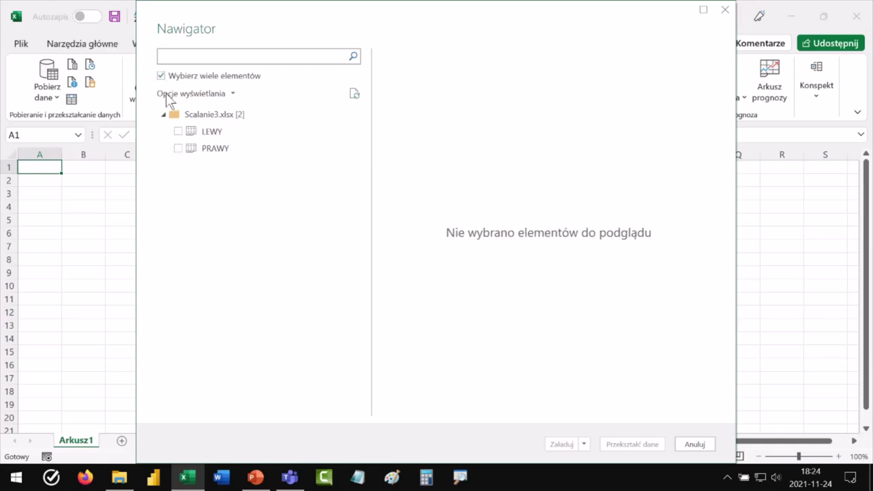
left_click(177, 132)
left_click(178, 148)
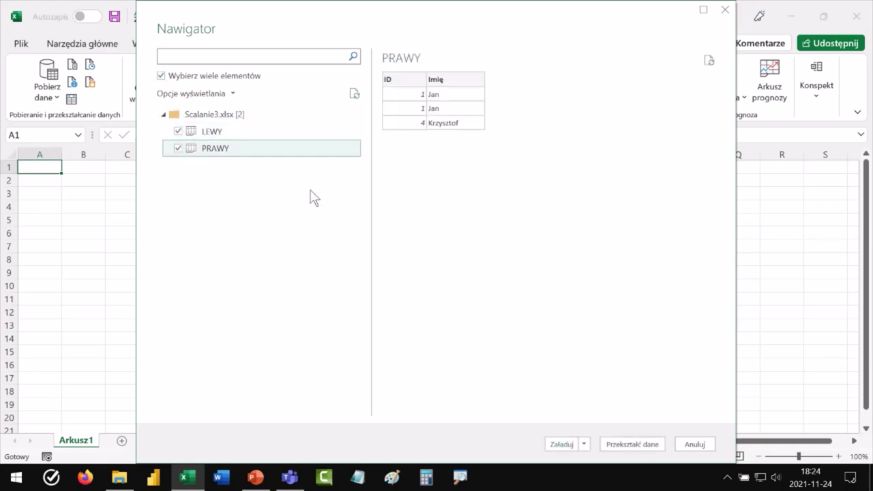
left_click(622, 442)
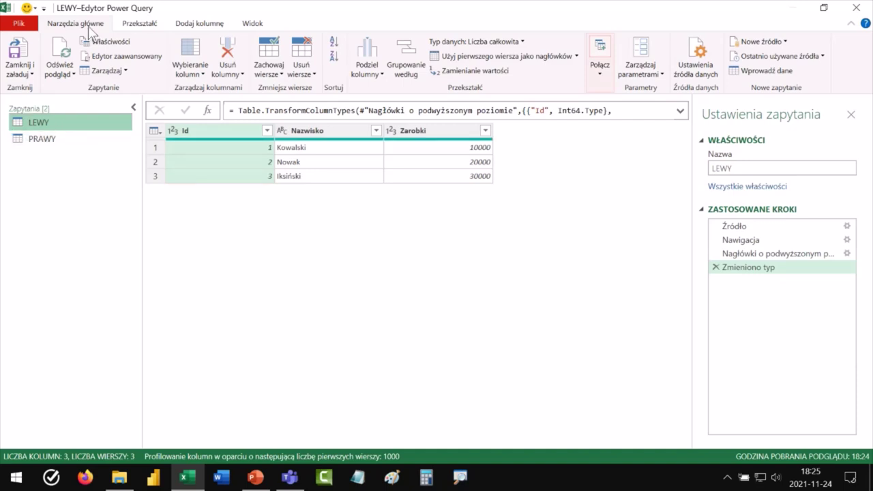
Step: Merge LEWY with PRAWY as a new query, matching Id to ID with a left outer join (Lewe zewnętrzne)
left_click(600, 75)
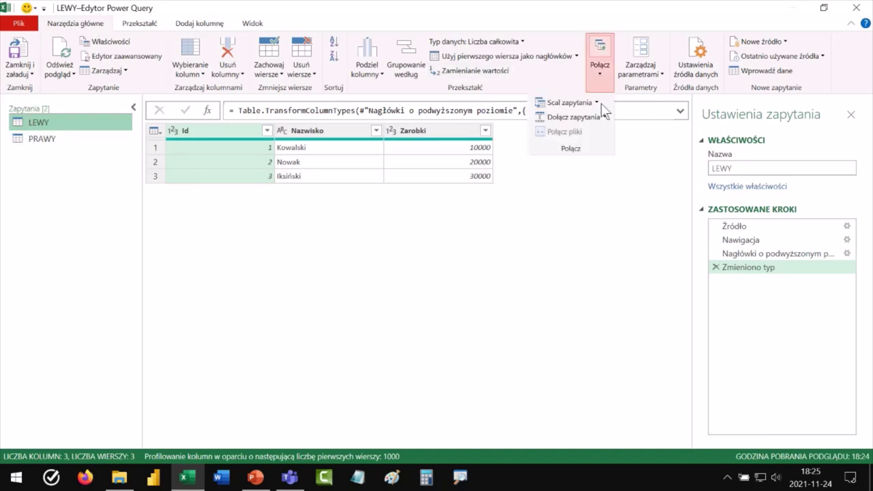
left_click(597, 102)
left_click(580, 133)
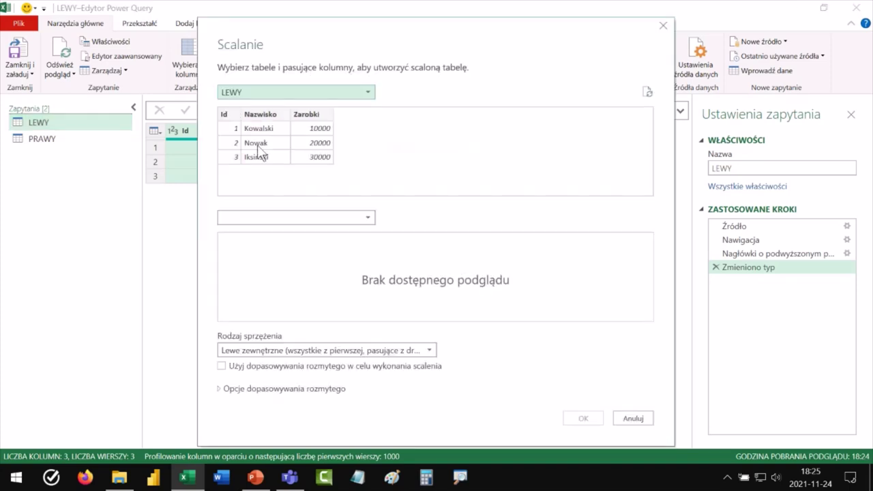
left_click(266, 219)
left_click(260, 245)
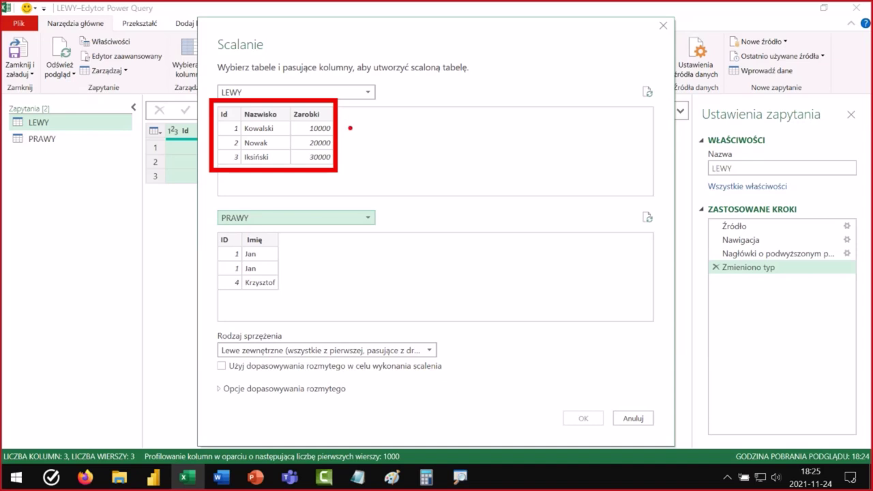
key("Escape")
left_click(231, 116)
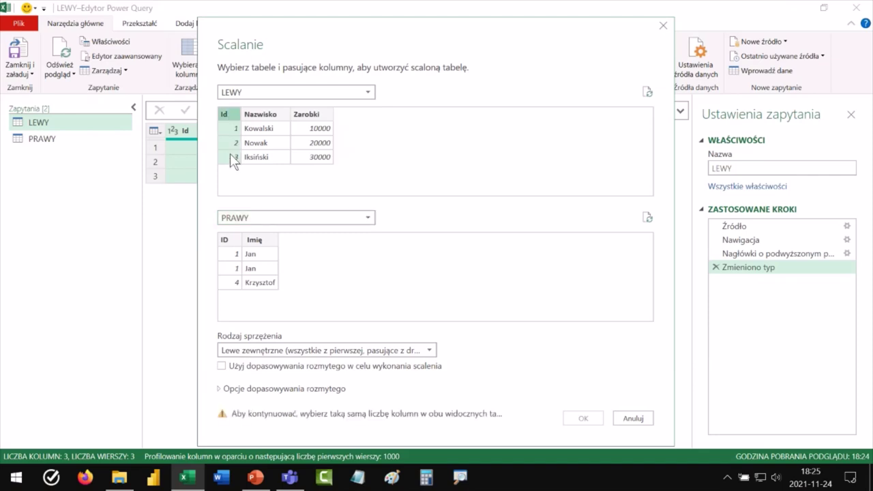
left_click(233, 240)
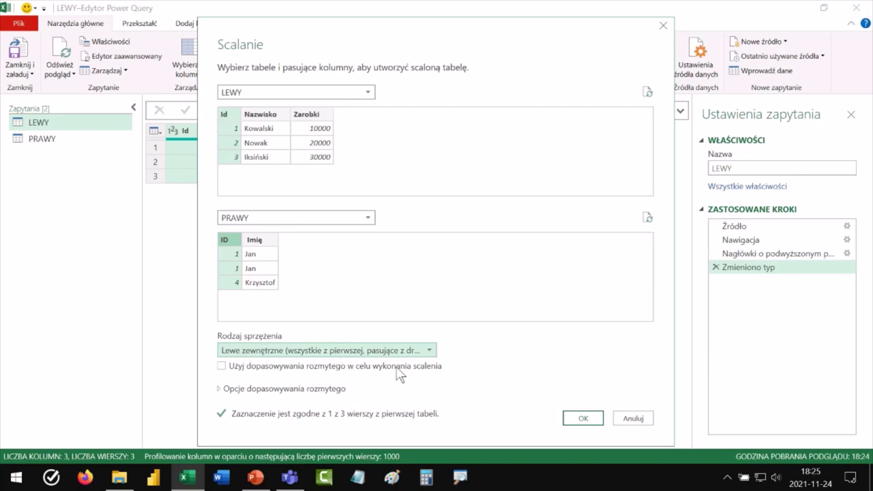
left_click(583, 417)
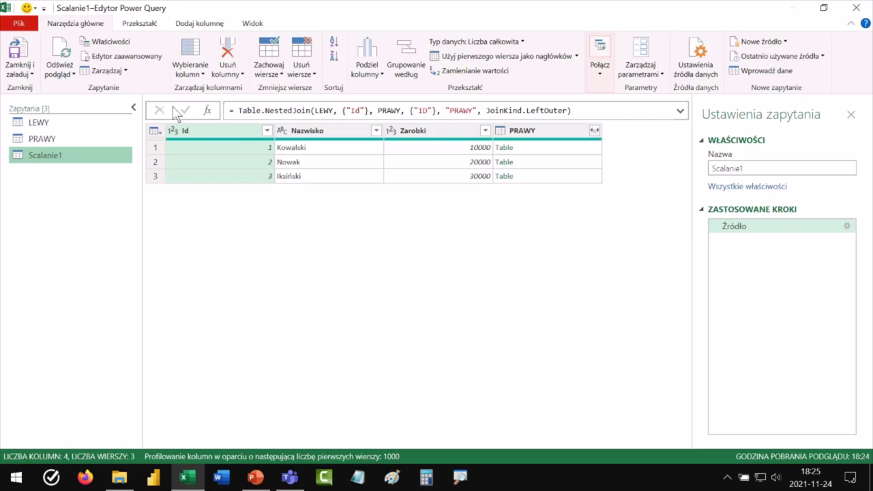
Step: Expand the PRAWY column into ID and Imię with the original column name as prefix, and collapse the query list
left_click(596, 132)
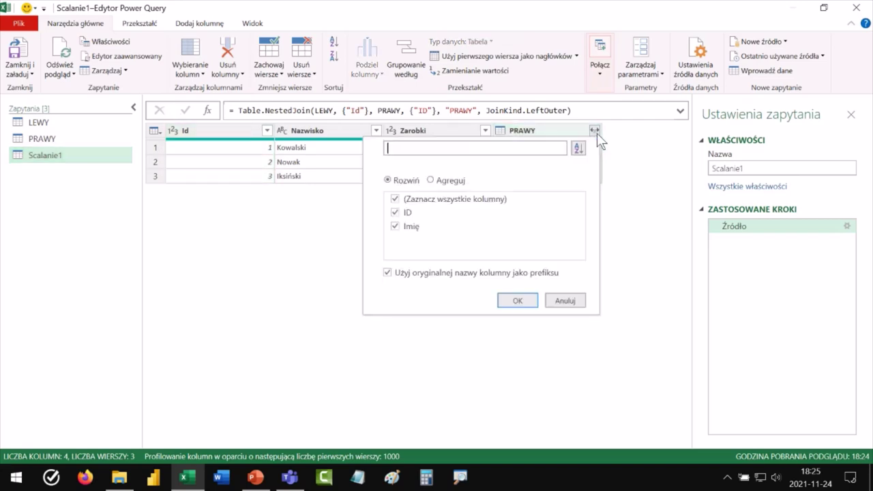
left_click(517, 300)
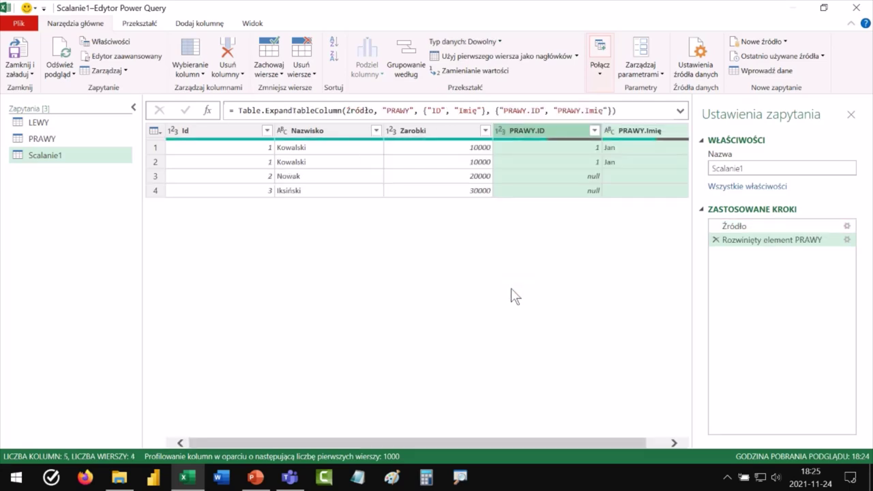
left_click(134, 107)
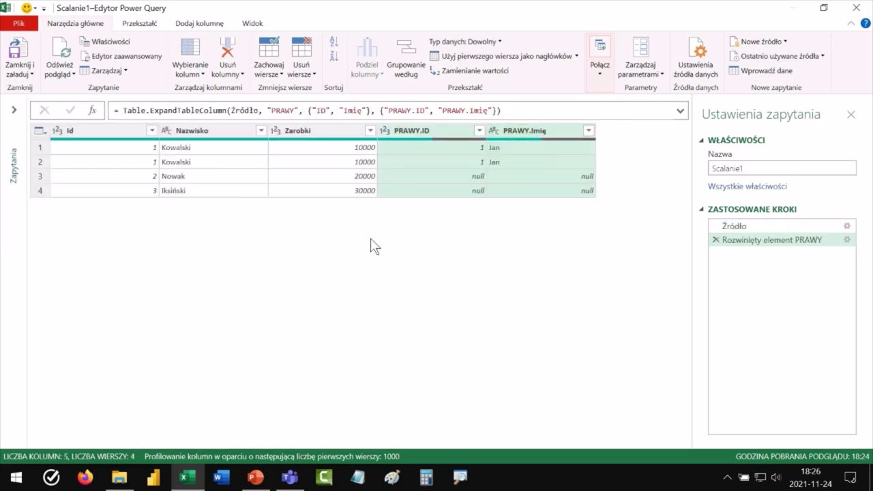
key("ctrl+2")
left_click_drag(405, 164, 604, 202)
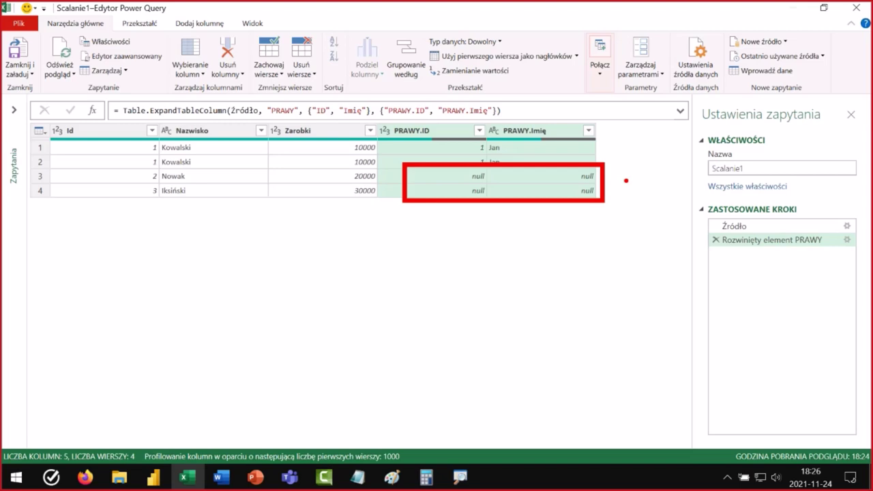
key("Escape")
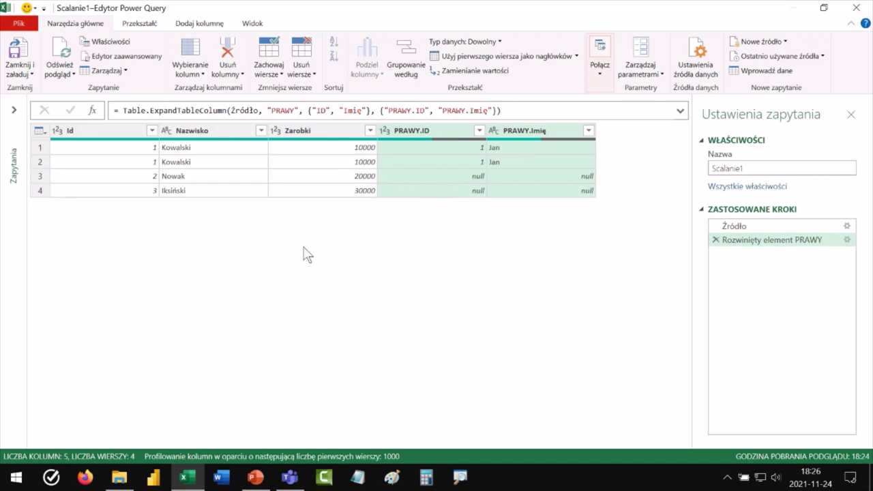
key("ctrl+2")
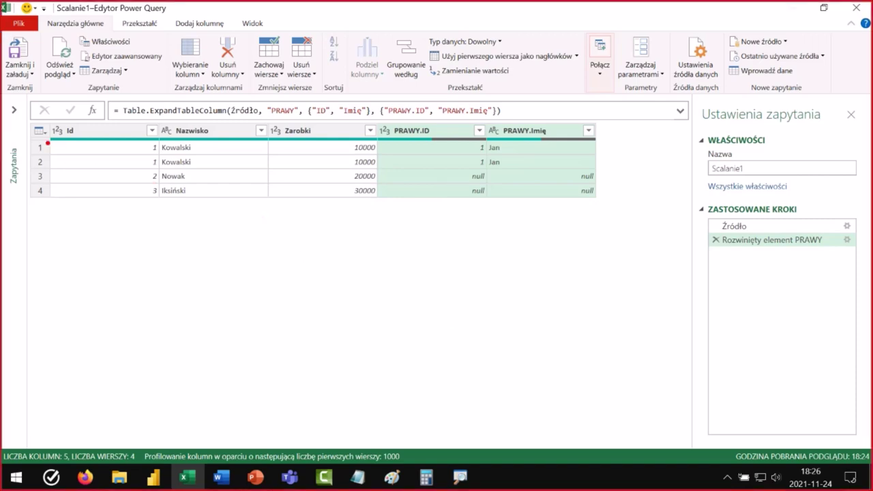
left_click_drag(47, 142, 381, 155)
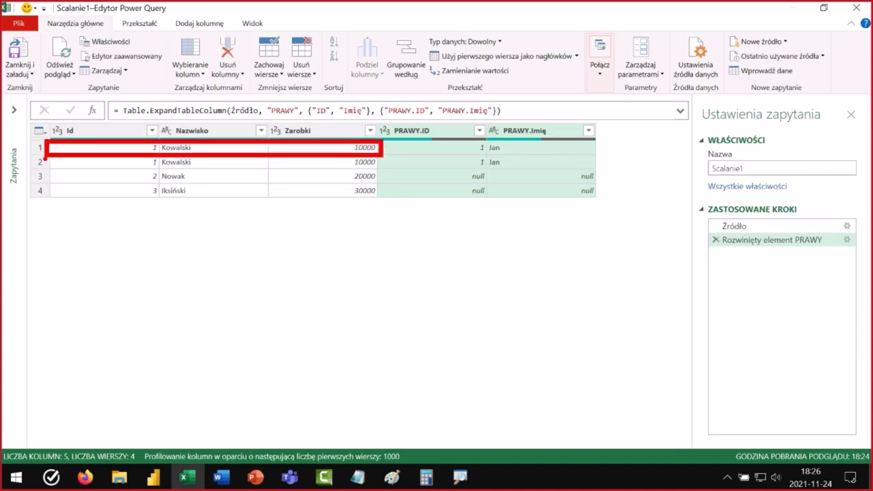
mouse_move(45, 157)
left_mouse_down()
mouse_move(94, 168)
mouse_move(381, 168)
mouse_move(45, 158)
left_mouse_up()
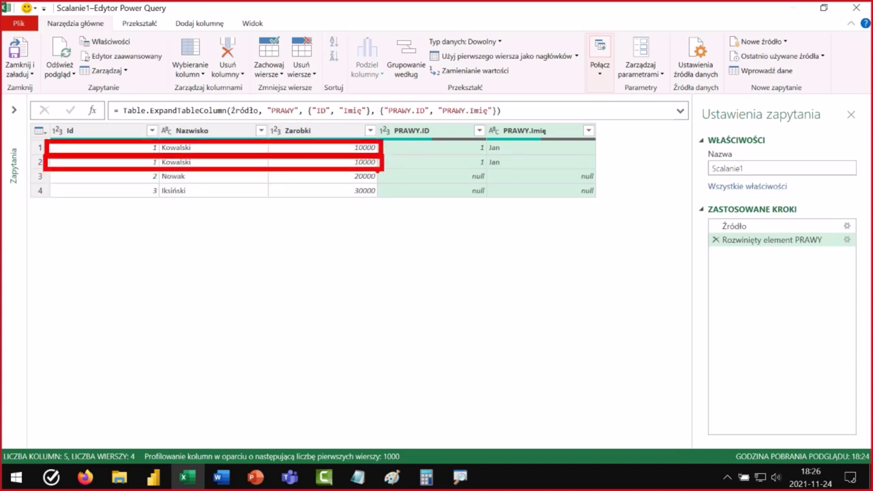
mouse_move(419, 150)
left_mouse_down()
mouse_move(466, 149)
mouse_move(440, 159)
mouse_move(467, 163)
mouse_move(454, 172)
left_mouse_up()
key("Escape")
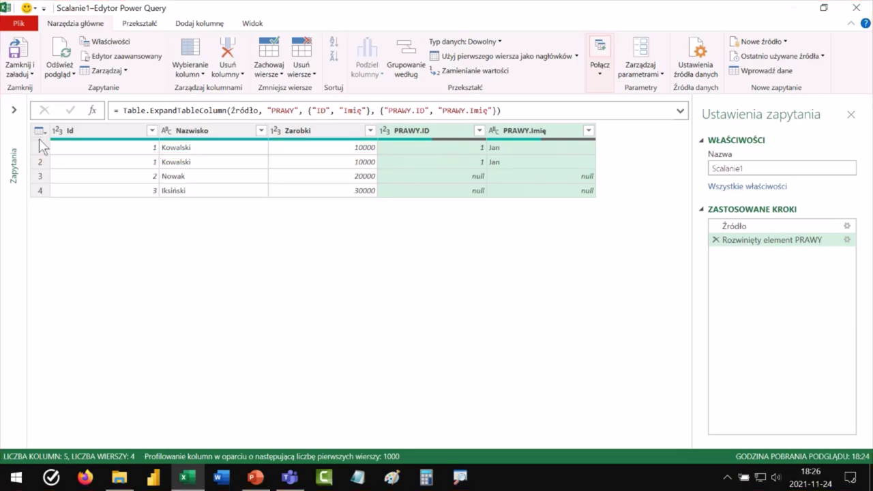
Step: Expand the query list, view the rows of the PRAWY query and return to the Scalanie1 query
left_click(14, 109)
left_click(41, 140)
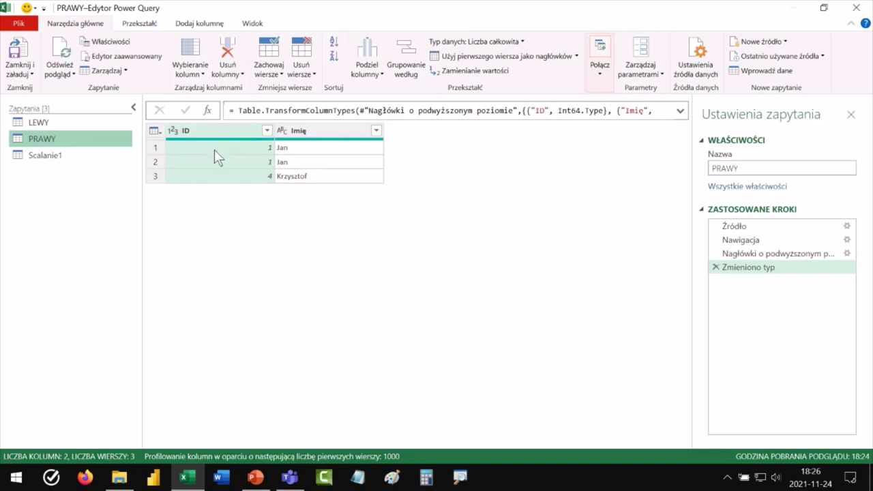
left_click(45, 157)
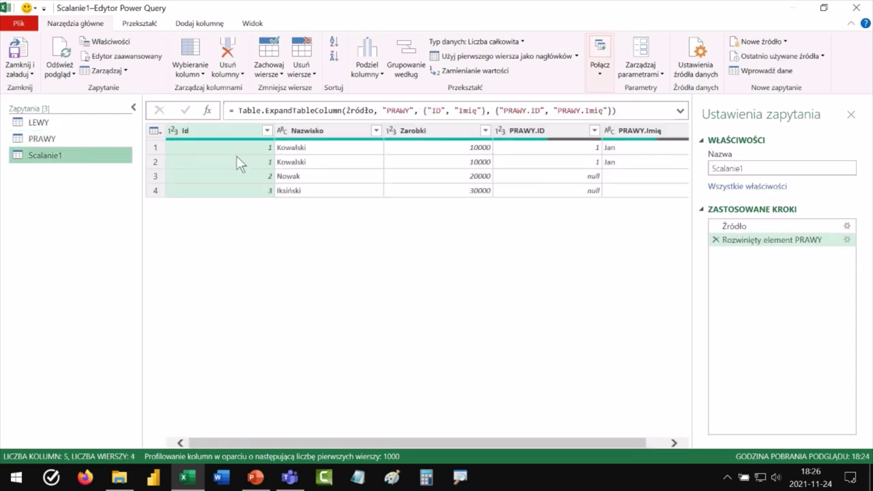
Step: Preview the first row's nested PRAWY table at the Źródło step, and return to the Rozwinięty element PRAWY step
left_click(735, 226)
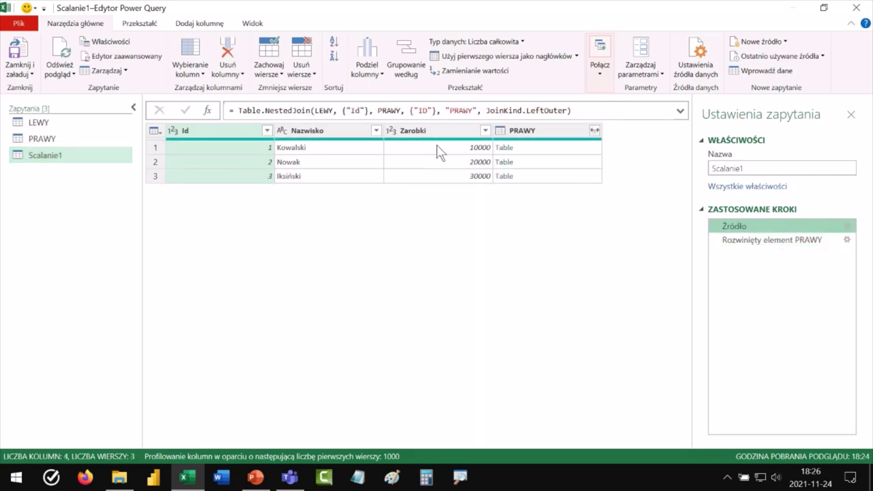
left_click(579, 149)
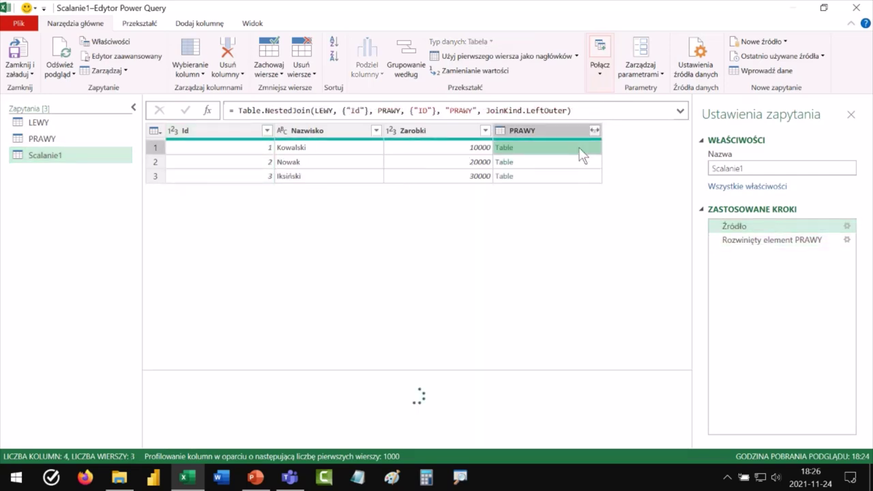
key("ctrl+2")
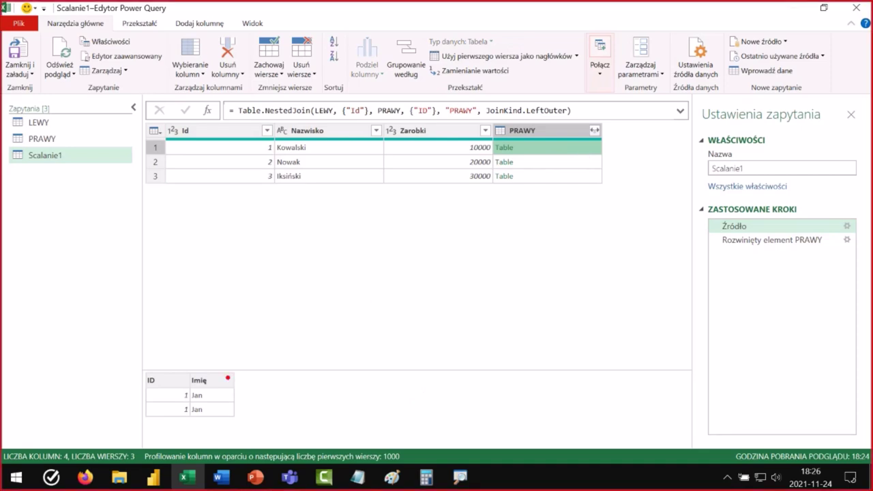
left_click_drag(228, 378, 283, 345)
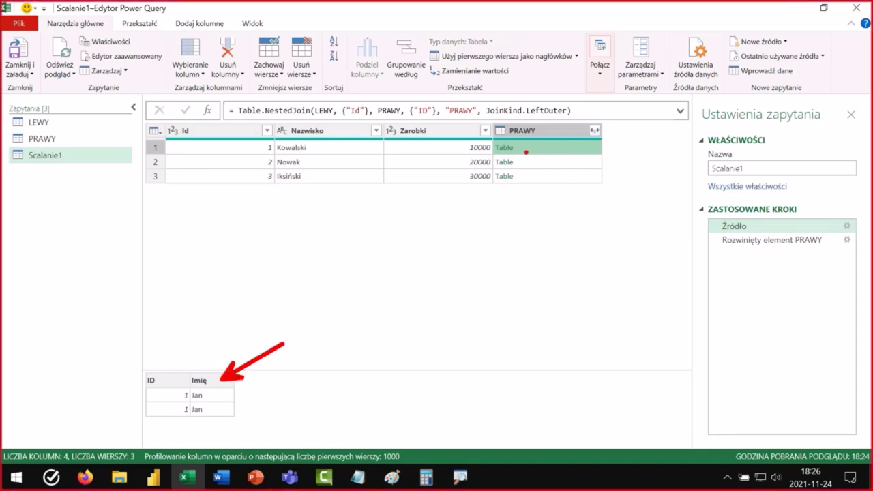
mouse_move(522, 141)
left_mouse_down()
mouse_move(499, 140)
mouse_move(513, 160)
mouse_move(517, 143)
left_mouse_up()
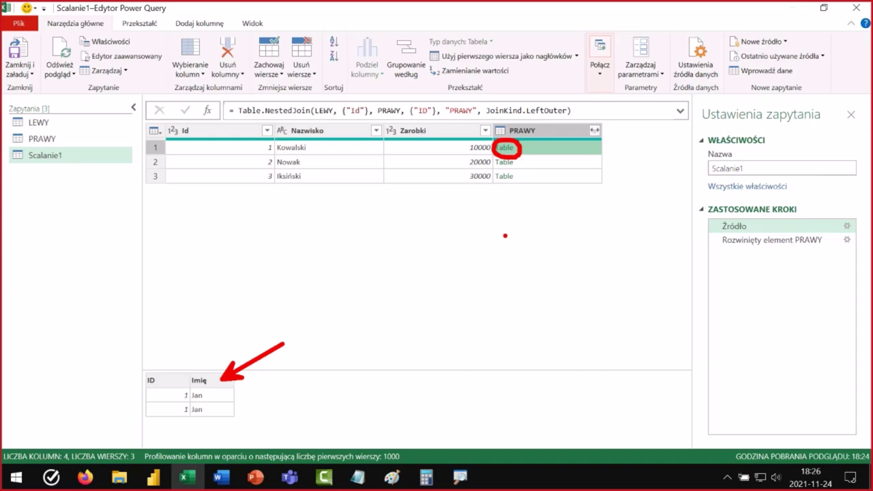
key("Escape")
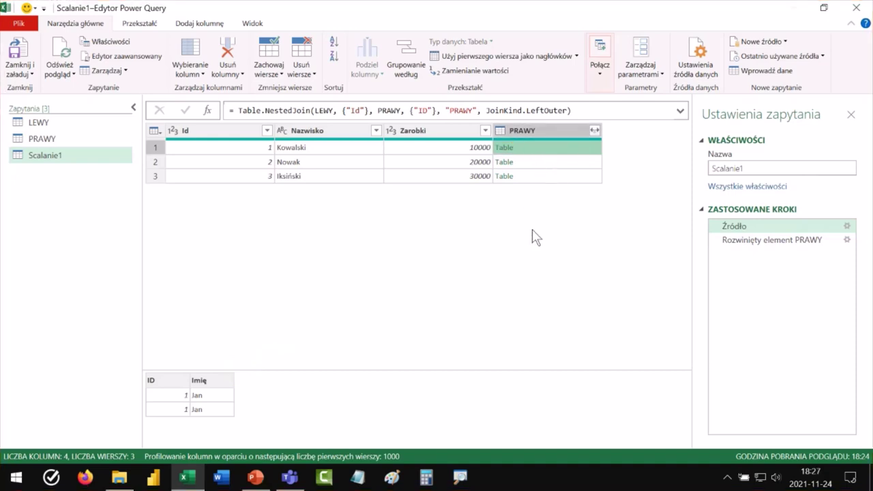
left_click(760, 236)
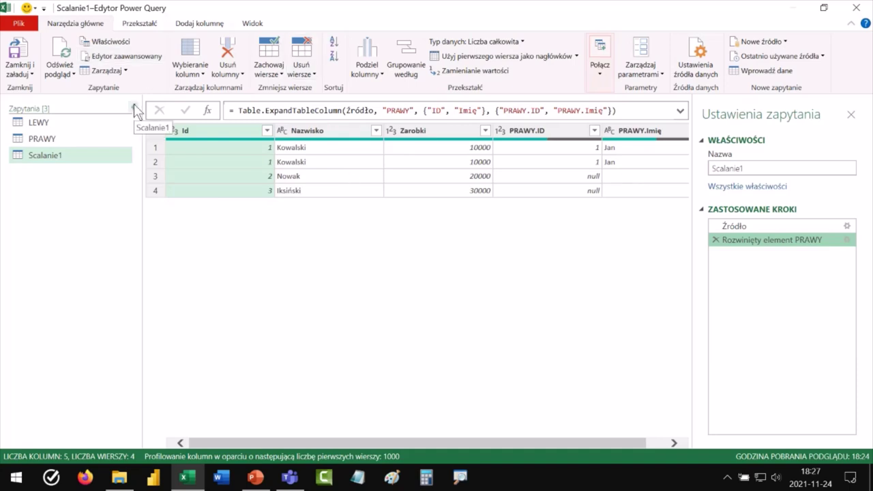
Step: View the PRAWY query and its ID column's Usuń duplikaty option without applying it, and return to the Scalanie1 query
left_click(65, 136)
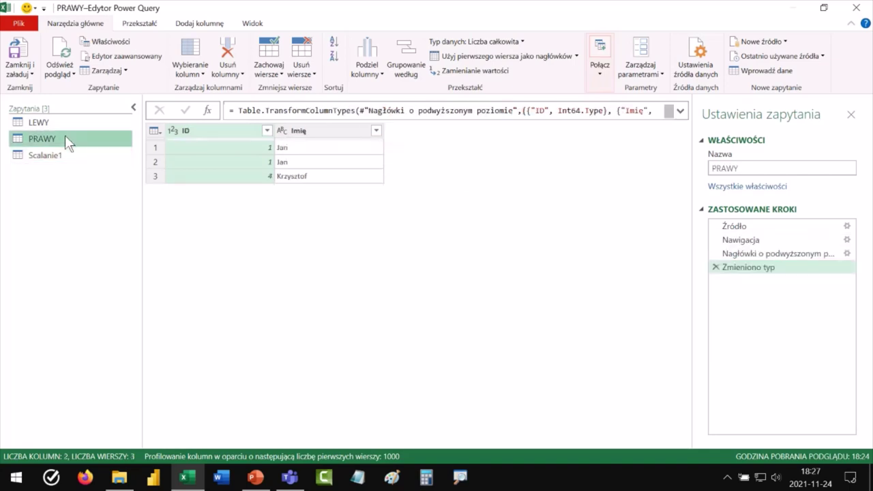
right_click(213, 129)
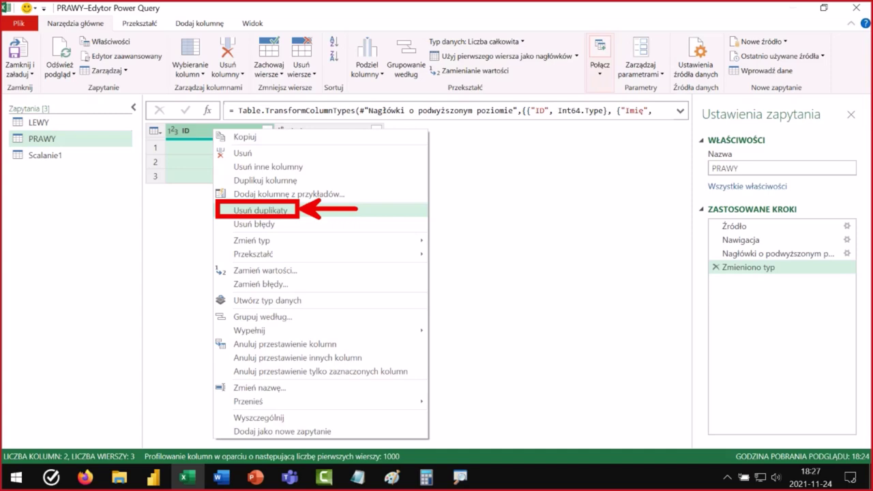
key("Escape")
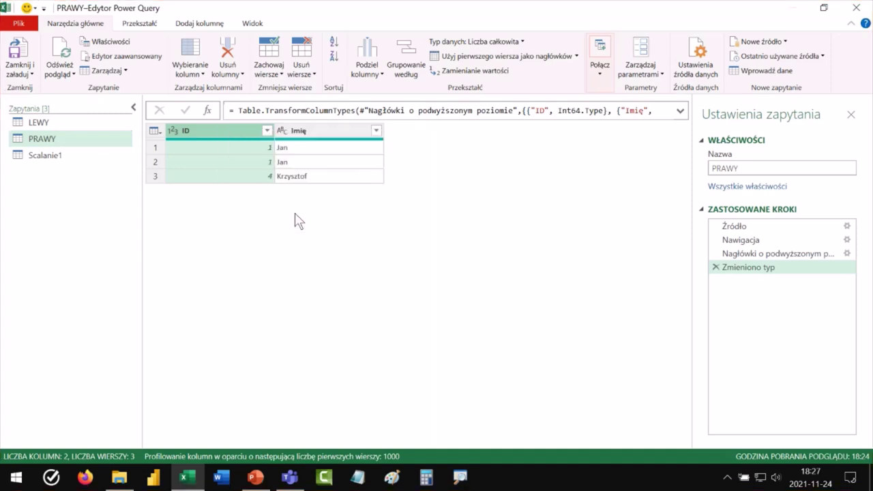
left_click(52, 156)
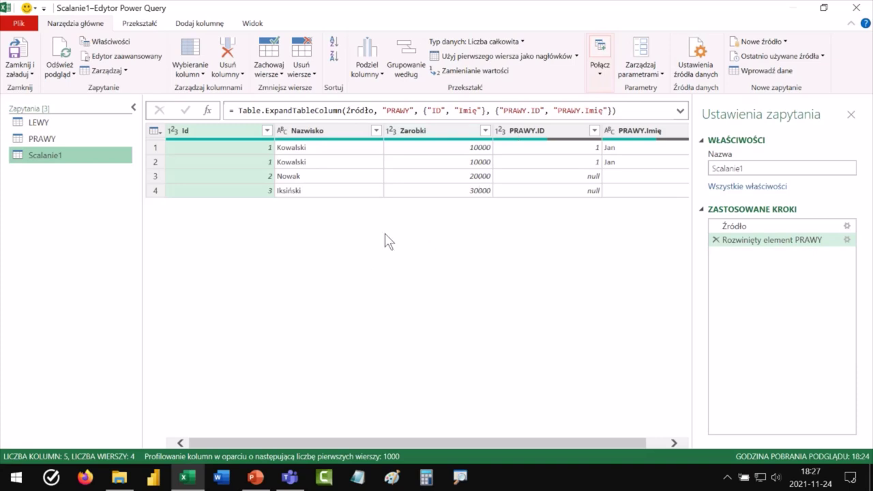
Step: Inspect the ID and Imię cells in the last row of the PRAWY query
left_click(44, 140)
left_click(224, 176)
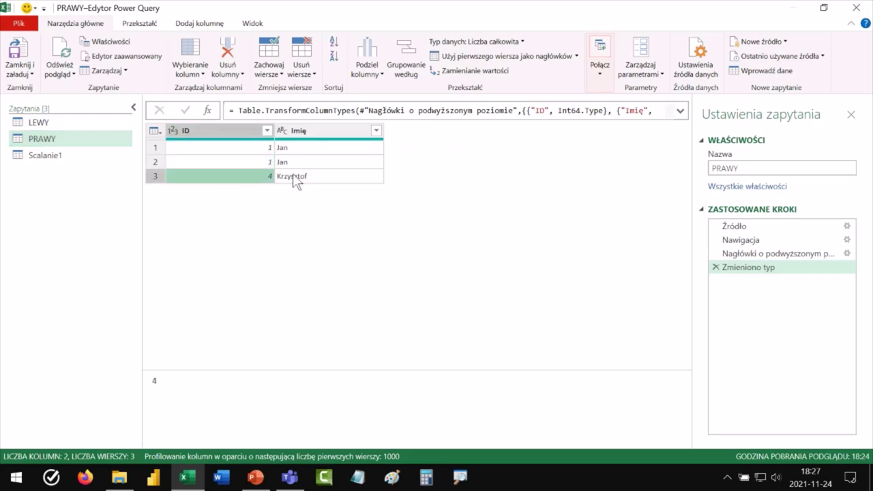
left_click(293, 176)
left_click(252, 176)
Step: Open the typy scalania.png picture, mark up the Lewe zewnętrzne label and diagram with the table IDs and ×2, and clear the markings
left_click(121, 478)
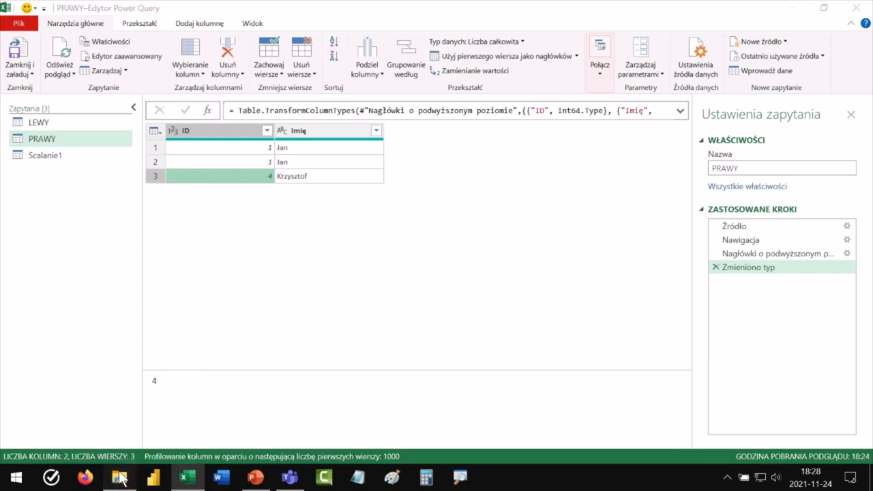
double_click(390, 200)
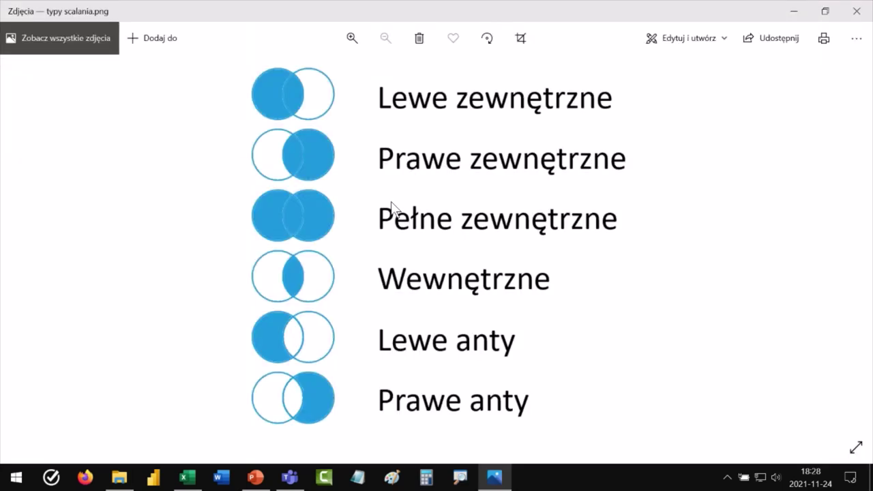
key("ctrl+2")
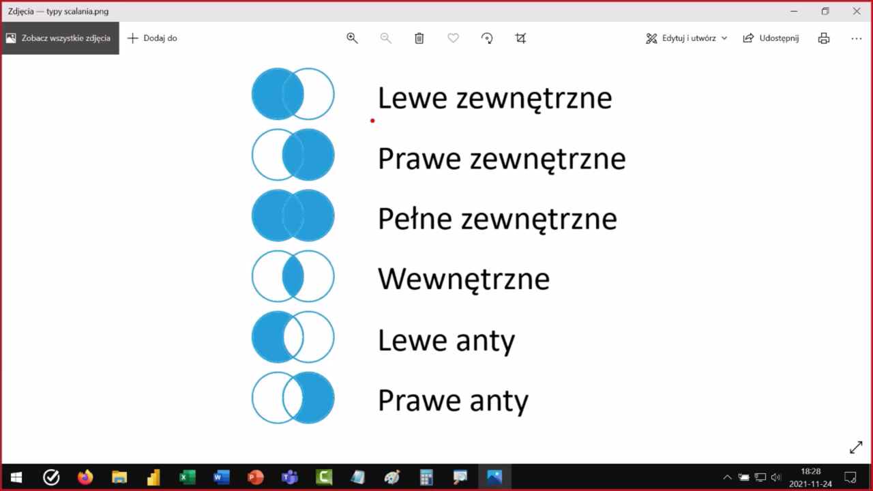
left_click_drag(371, 121, 628, 120)
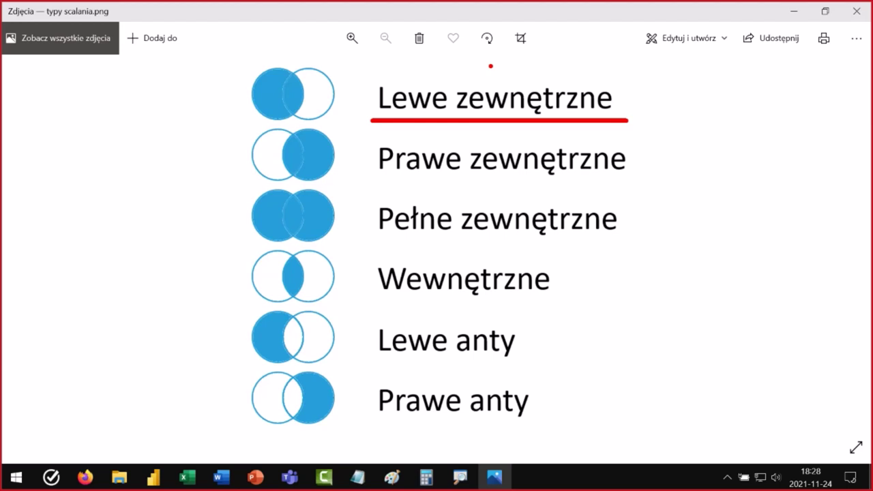
mouse_move(286, 95)
left_mouse_down()
mouse_move(295, 87)
mouse_move(294, 104)
left_mouse_up()
mouse_move(292, 64)
left_mouse_down()
mouse_move(312, 49)
mouse_move(311, 58)
mouse_move(333, 63)
mouse_move(321, 63)
left_mouse_up()
left_click_drag(337, 49, 360, 68)
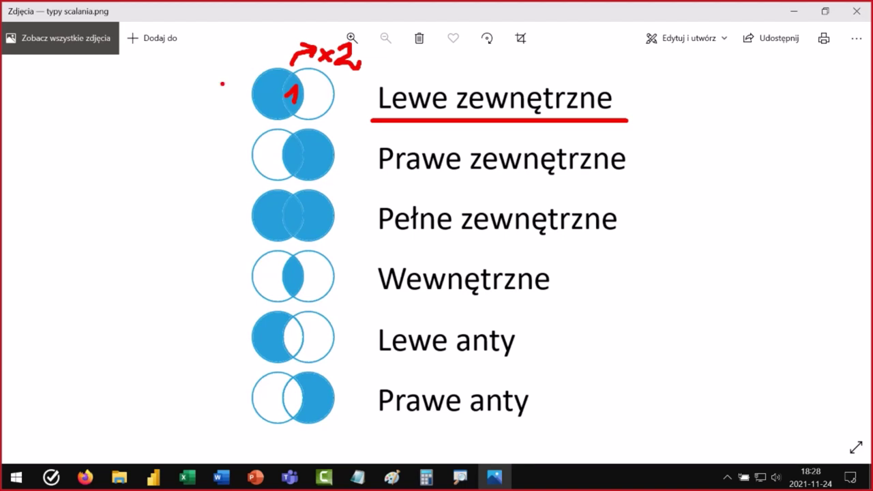
mouse_move(217, 83)
left_mouse_down()
mouse_move(222, 102)
mouse_move(237, 108)
left_mouse_up()
left_click_drag(240, 102, 242, 113)
mouse_move(258, 81)
left_mouse_down()
mouse_move(269, 84)
mouse_move(257, 106)
left_mouse_up()
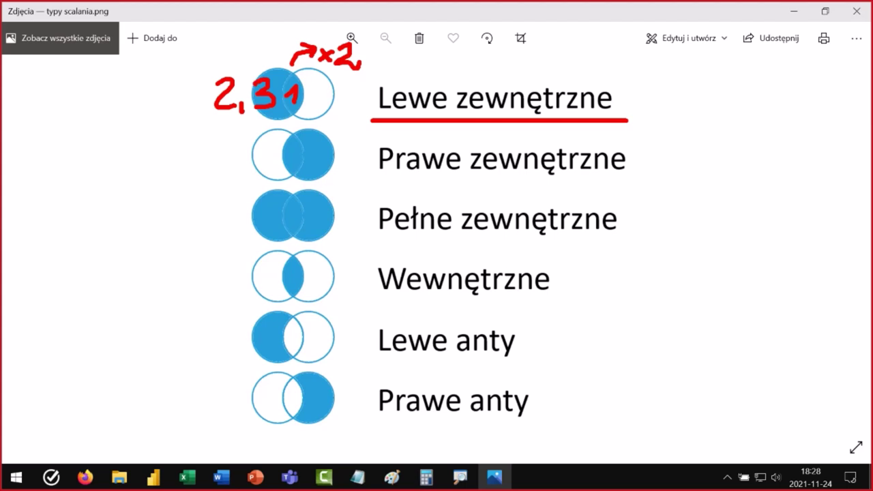
mouse_move(315, 83)
left_mouse_down()
mouse_move(312, 98)
mouse_move(329, 97)
mouse_move(319, 112)
left_mouse_up()
key("Escape")
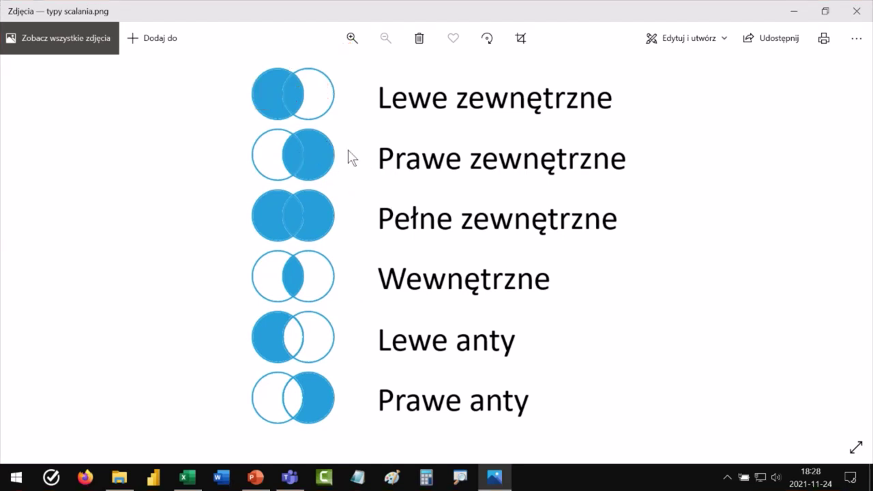
Step: Switch back to the Power Query editor and set up a new merge query of LEWY with PRAWY, matching Id to ID
key("alt+Tab")
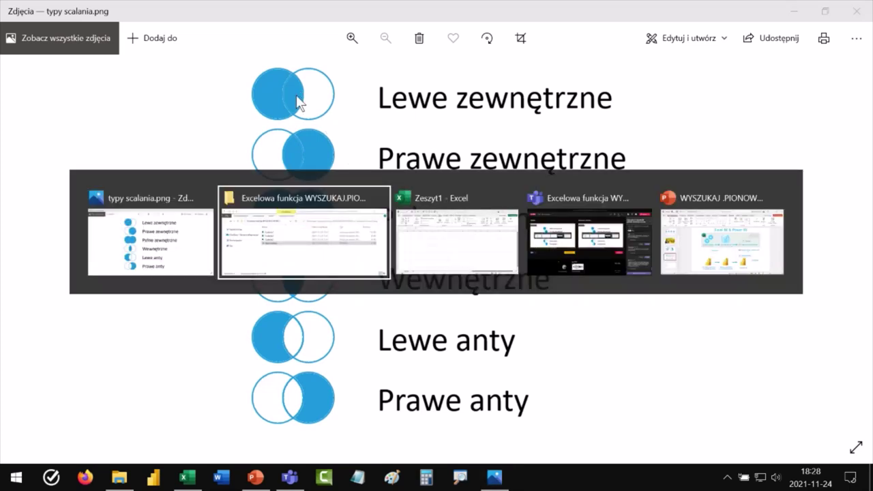
key("alt+Tab")
key("Tab")
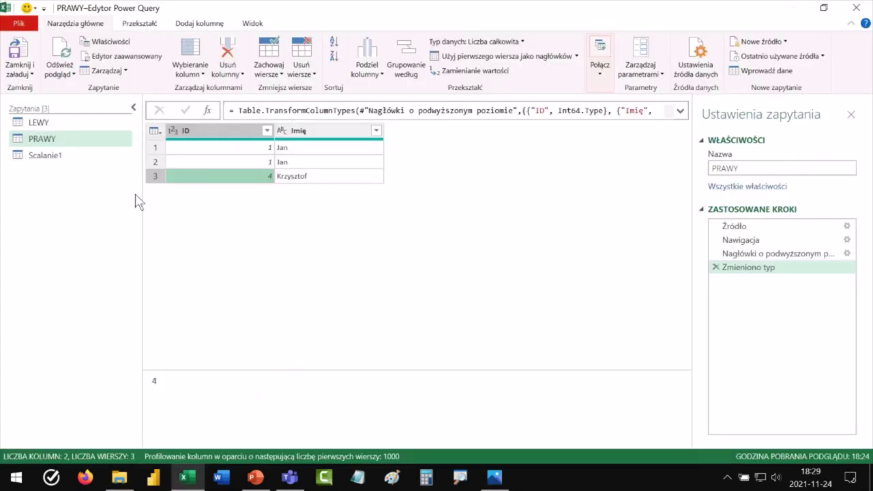
left_click(601, 80)
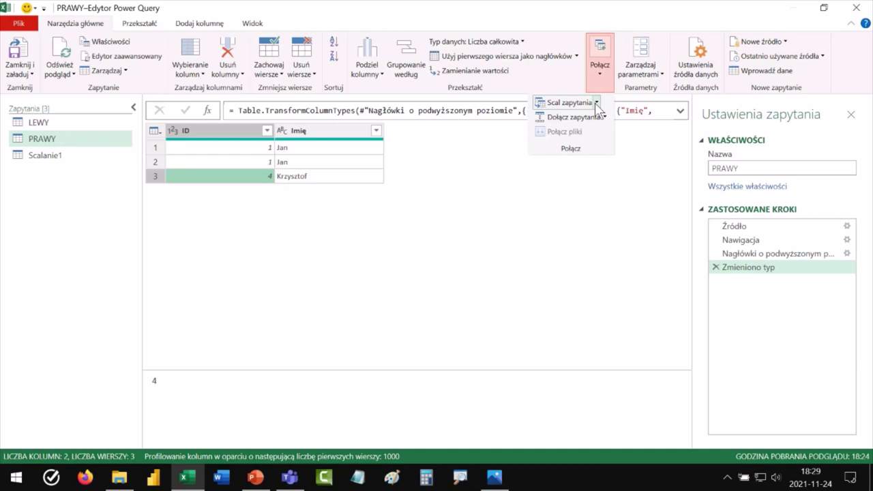
left_click(597, 103)
left_click(570, 133)
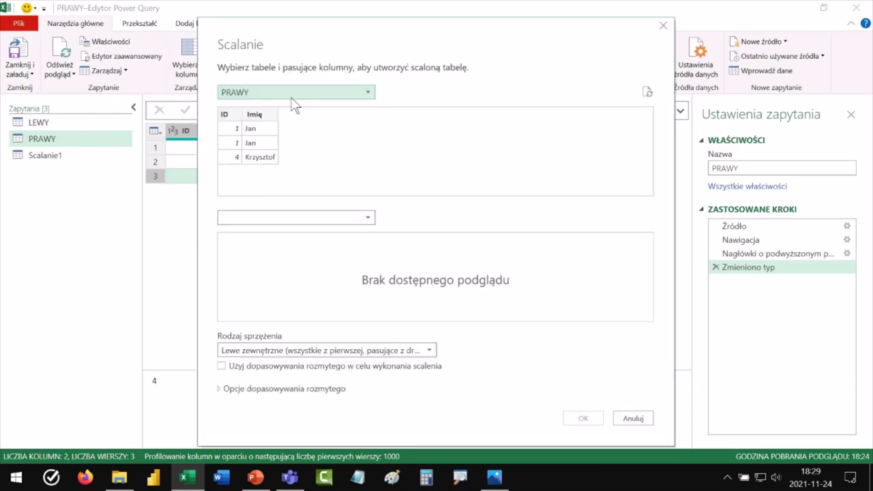
left_click(263, 91)
left_click(259, 106)
left_click(267, 217)
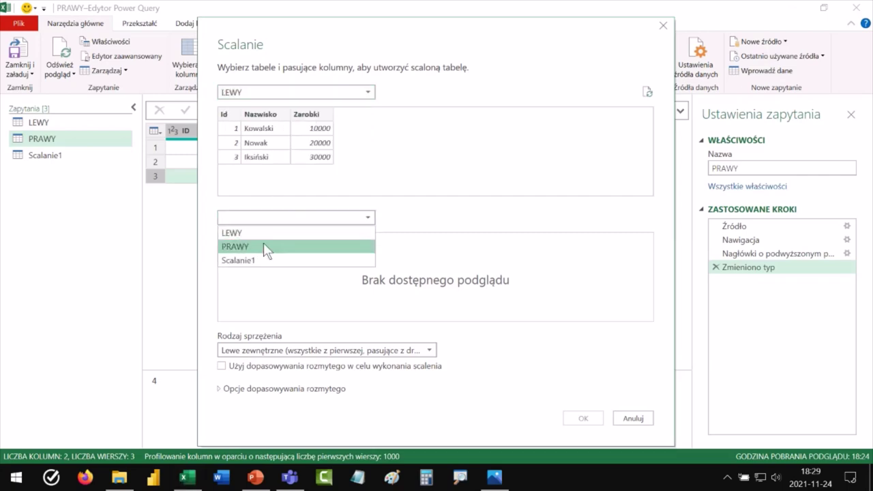
left_click(263, 247)
left_click(224, 114)
left_click(226, 241)
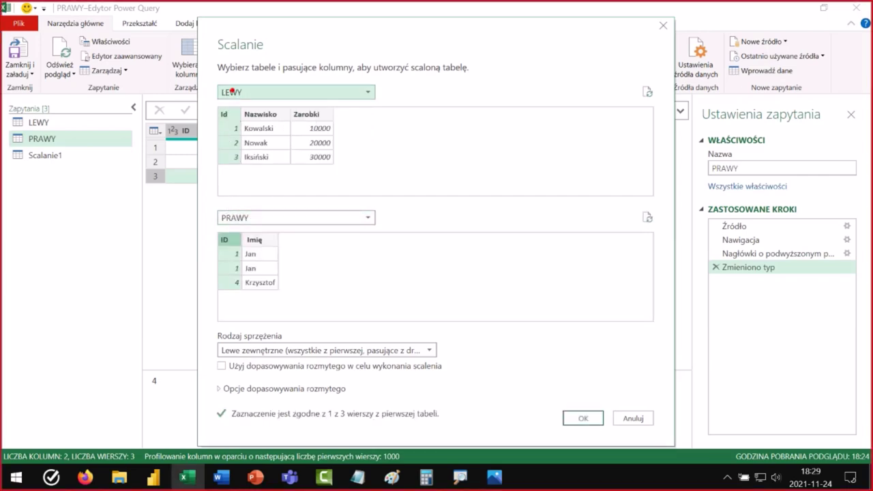
Step: Mark the Id and ID columns and the link between their matching rows with temporary screen drawings, and clear them
mouse_move(232, 104)
left_mouse_down()
mouse_move(209, 114)
mouse_move(242, 109)
mouse_move(222, 102)
left_mouse_up()
mouse_move(229, 233)
left_mouse_down()
mouse_move(239, 250)
mouse_move(218, 228)
left_mouse_up()
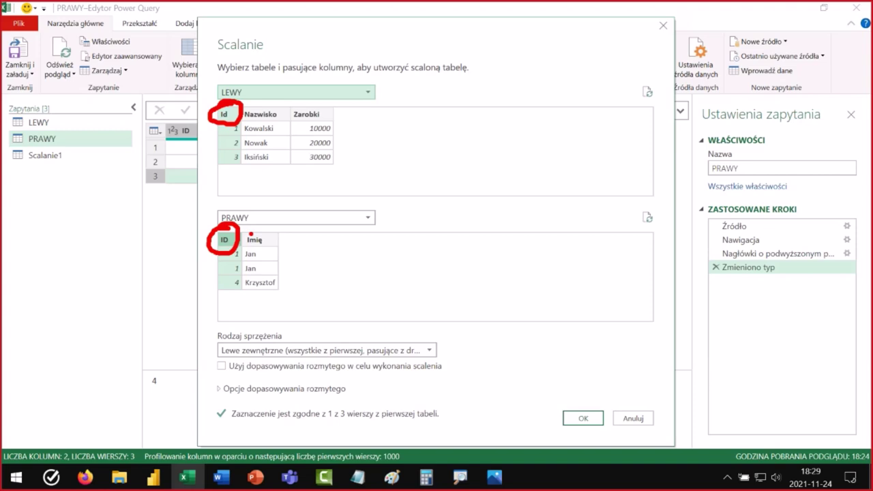
key("e")
mouse_move(234, 107)
left_mouse_down()
mouse_move(215, 127)
mouse_move(247, 127)
left_mouse_up()
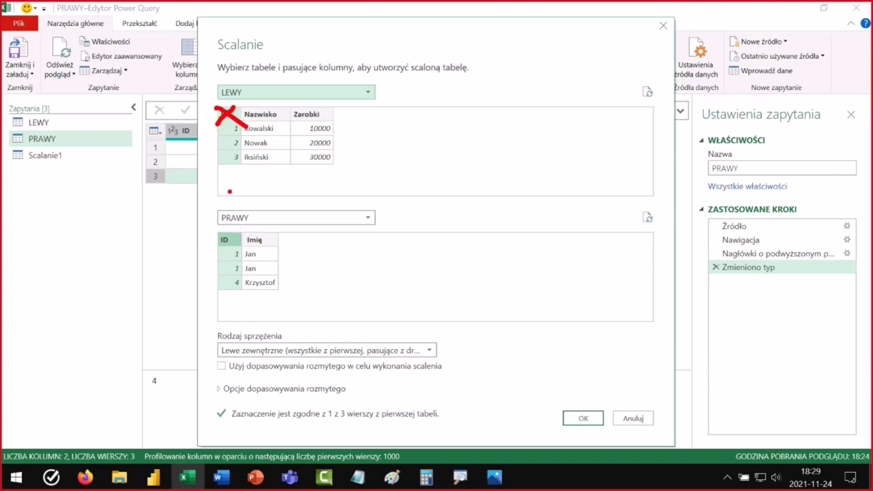
left_click_drag(236, 232, 215, 244)
left_click_drag(215, 230, 237, 245)
mouse_move(228, 128)
left_mouse_down()
mouse_move(184, 179)
mouse_move(222, 258)
left_mouse_up()
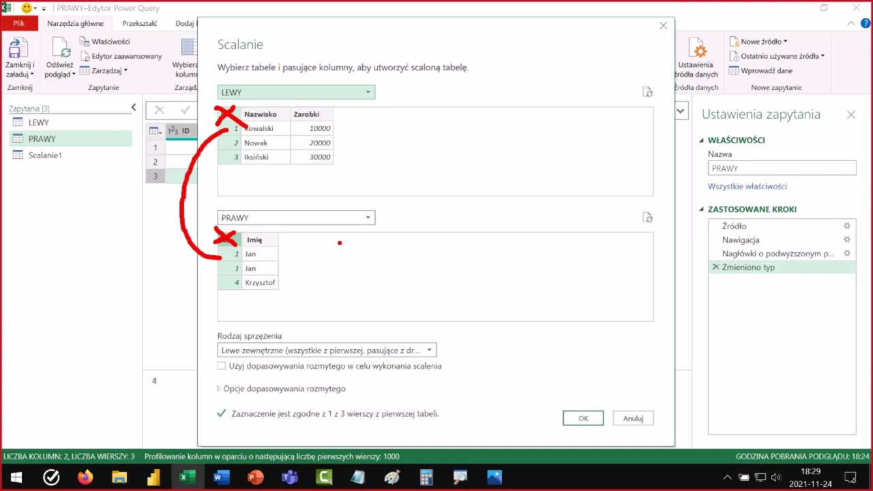
key("Escape")
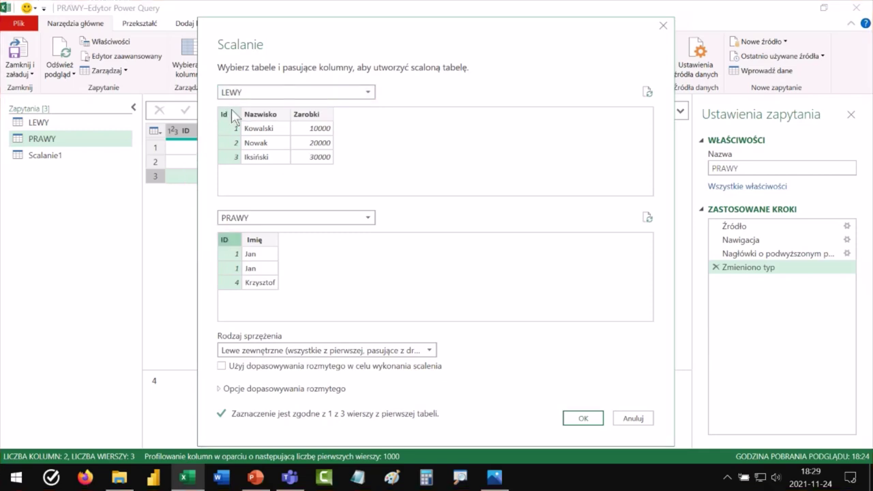
Step: Create the merge with a right outer join (Prawe zewnętrzne) and expand PRAWY into ID and Imię with the original column name as prefix
left_click(279, 350)
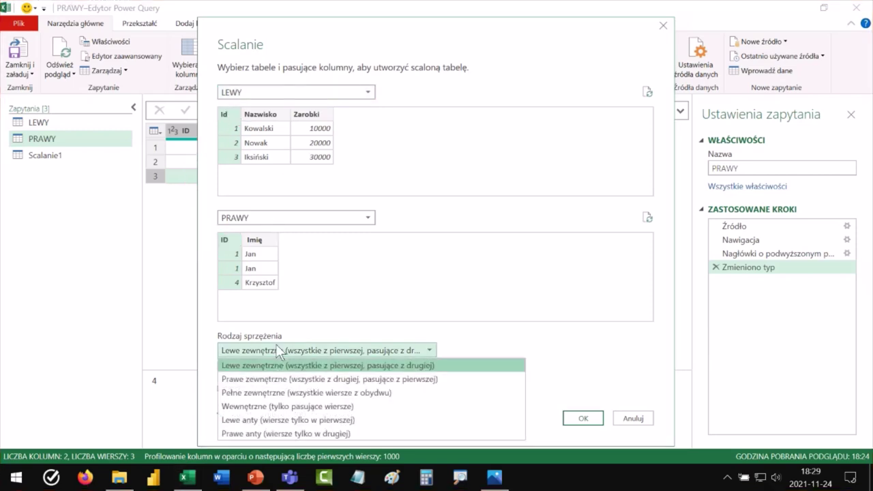
left_click(290, 383)
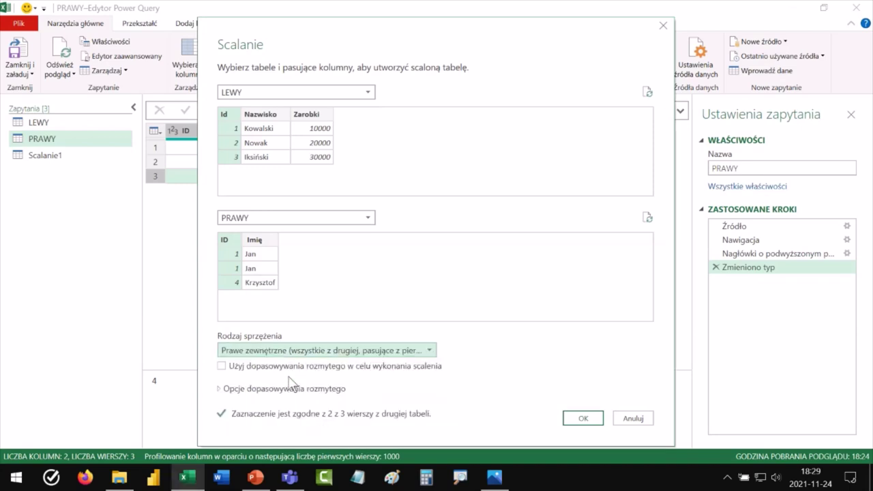
left_click(582, 418)
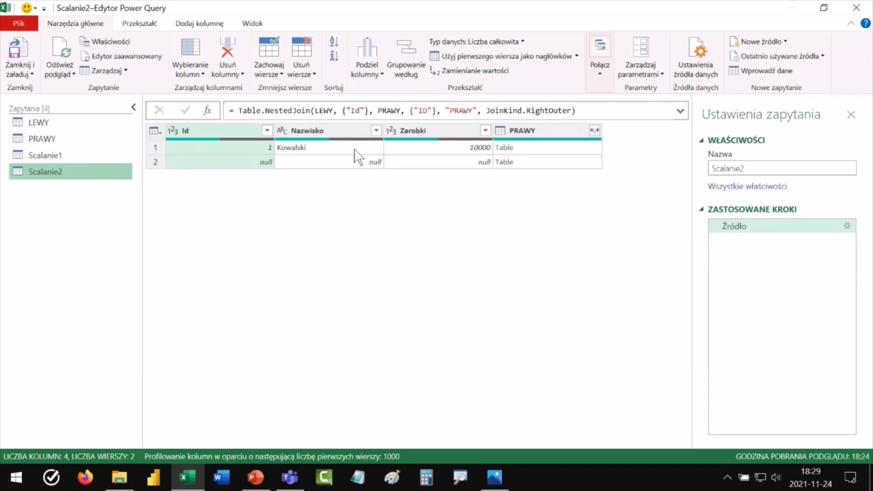
left_click(594, 130)
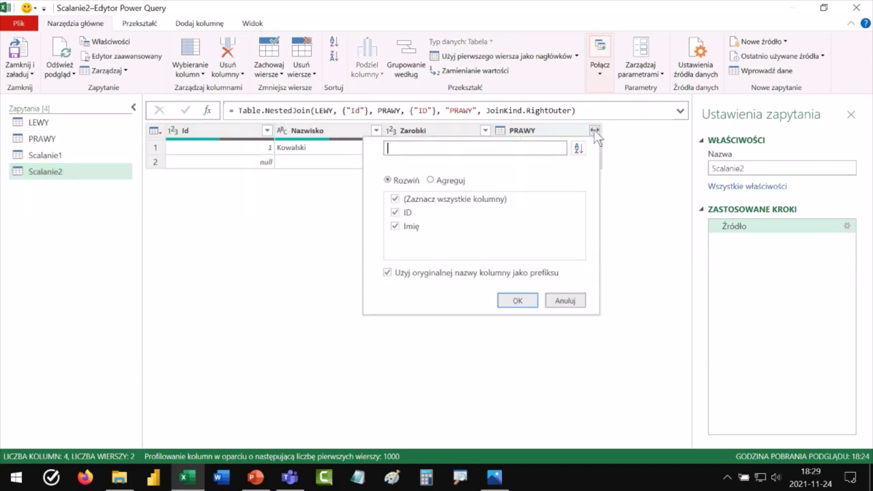
left_click(522, 301)
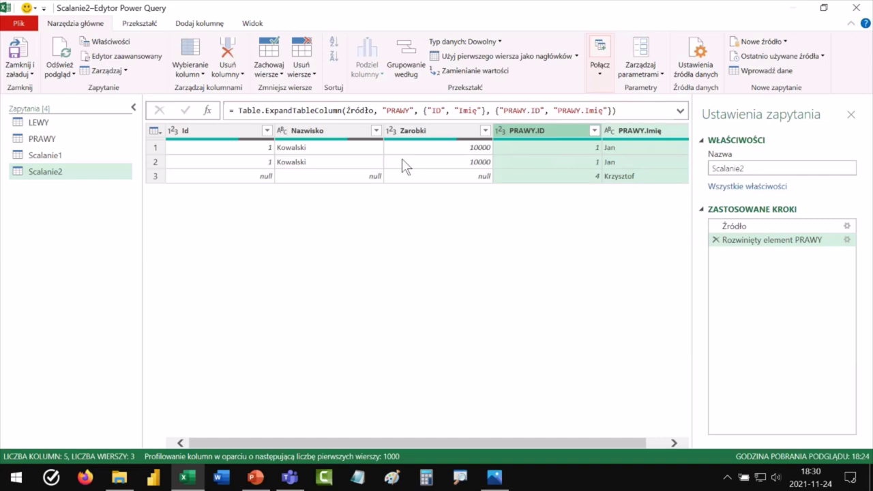
Step: Inspect the PRAWY.ID and PRAWY.Imię cells in the third row of the Scalanie2 query
left_click(573, 177)
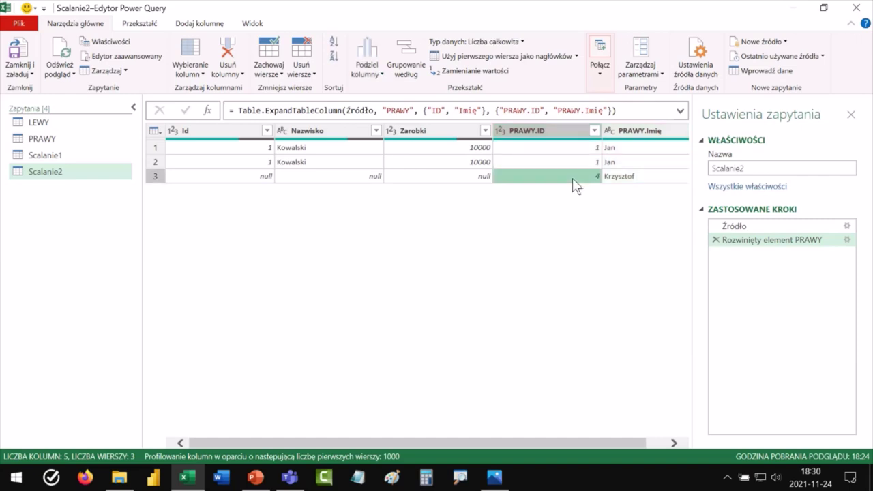
left_click(631, 178)
left_click(549, 179)
left_click(628, 180)
left_click(559, 180)
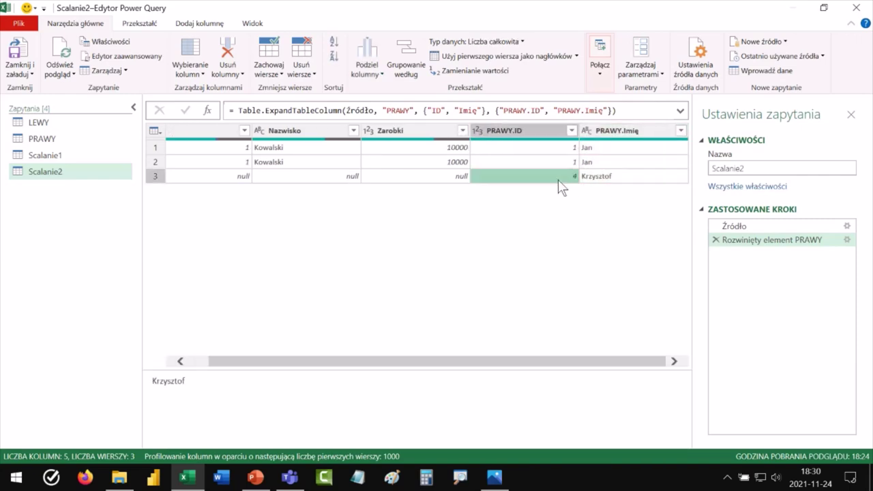
left_click(627, 179)
left_click(551, 179)
Step: View the LEWY query and inspect its rows with Id 2 and 3
left_click(48, 125)
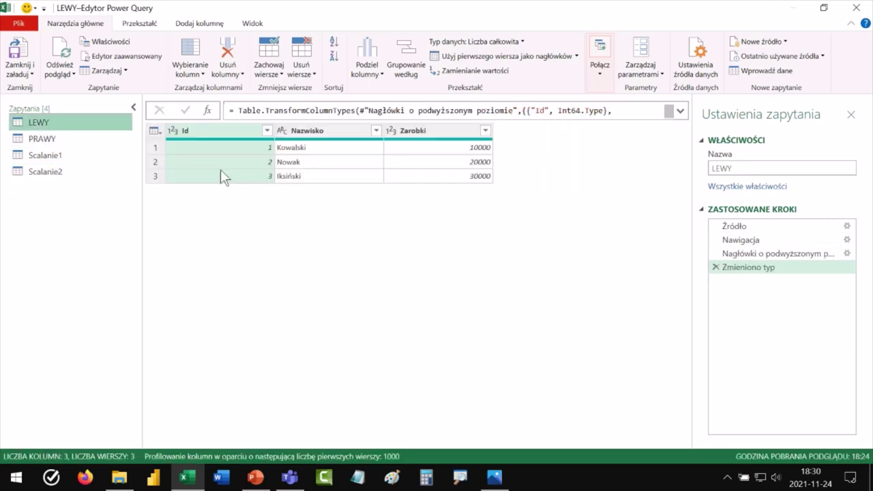
left_click(251, 160)
left_click(259, 177)
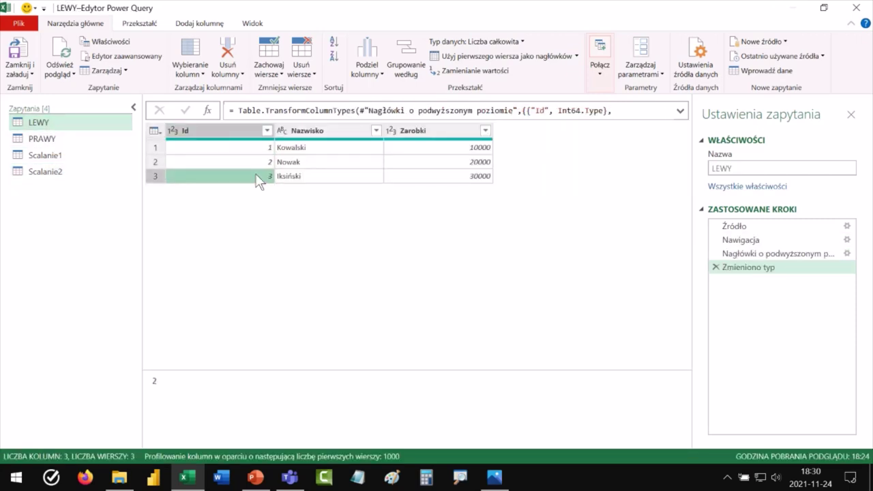
left_click(290, 176)
Step: Return to the Scalanie2 query, inspect every cell of the third row, and switch to the typy scalania.png picture
left_click(52, 172)
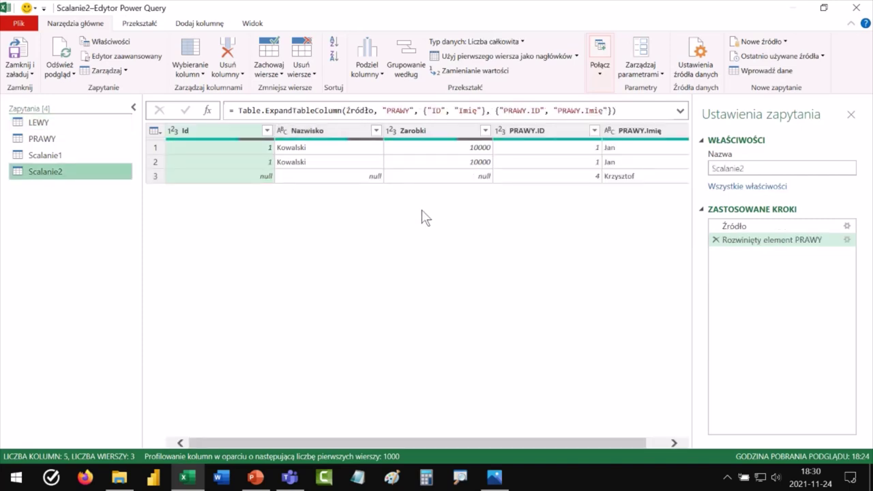
left_click(249, 177)
left_click(361, 178)
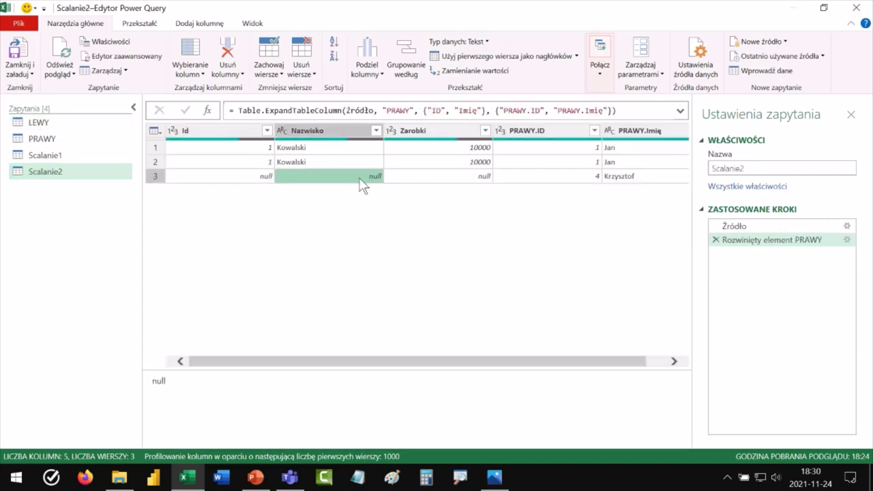
left_click(444, 179)
left_click(556, 179)
left_click(648, 178)
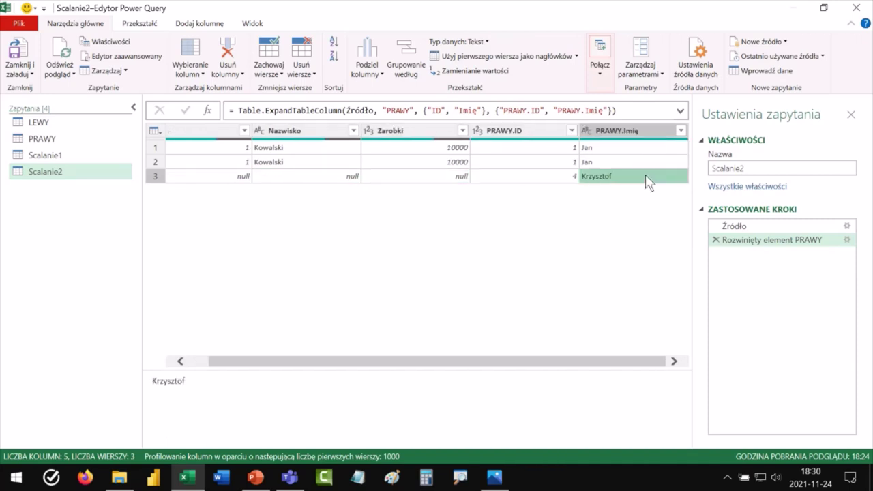
key("alt+Tab")
key("alt+Tab")
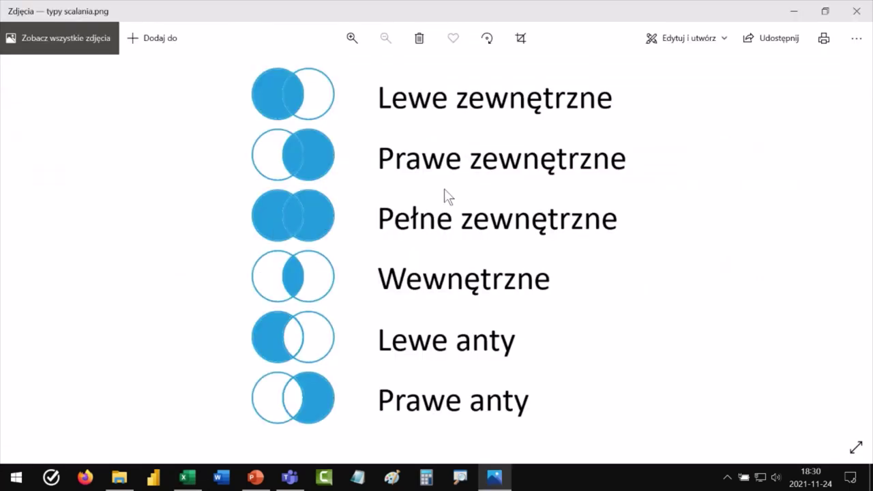
Step: Return to the Power Query Editor and set up a new merge query of LEWY with PRAWY, matching Id to ID
key("alt+Tab")
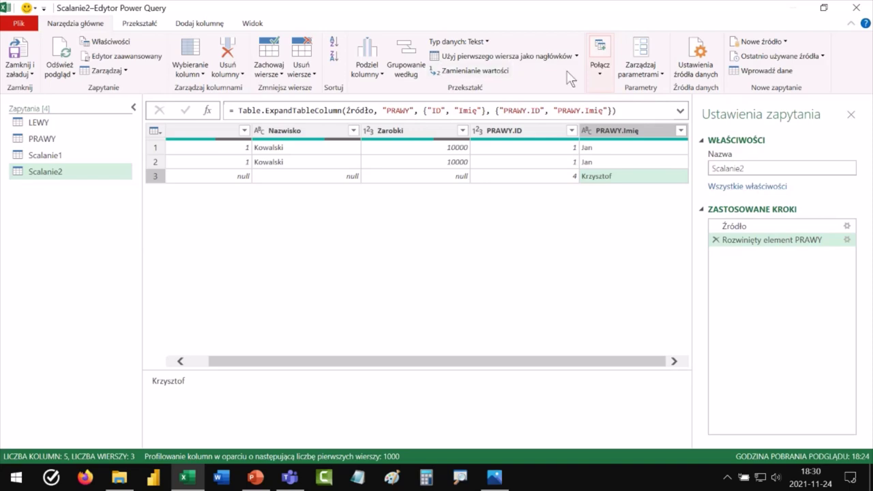
left_click(601, 75)
mouse_move(596, 103)
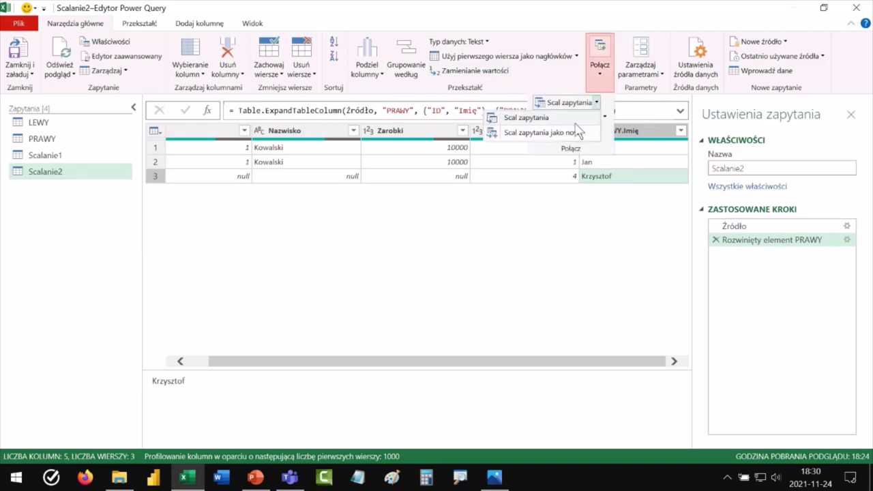
left_click(570, 134)
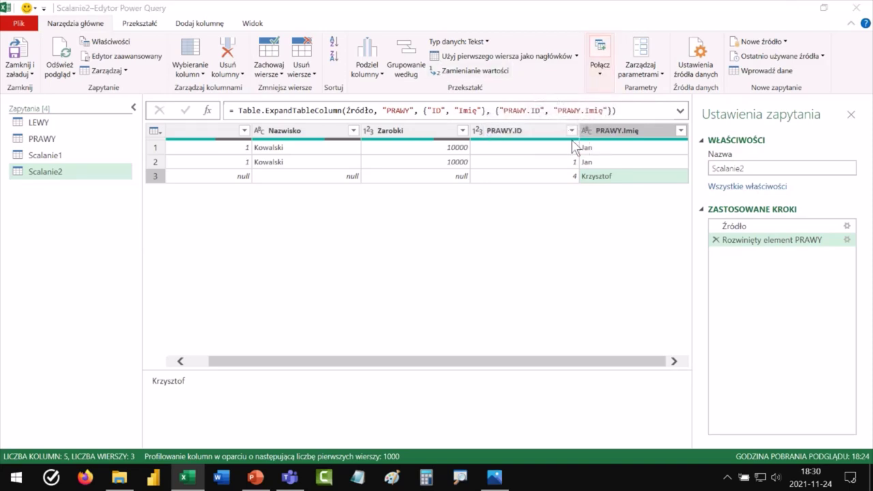
left_click(279, 92)
left_click(264, 107)
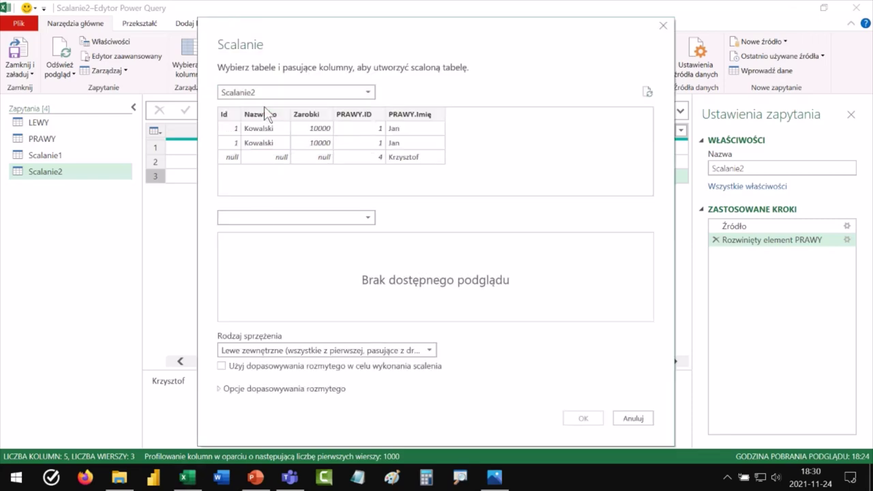
left_click(263, 218)
left_click(261, 246)
left_click(223, 114)
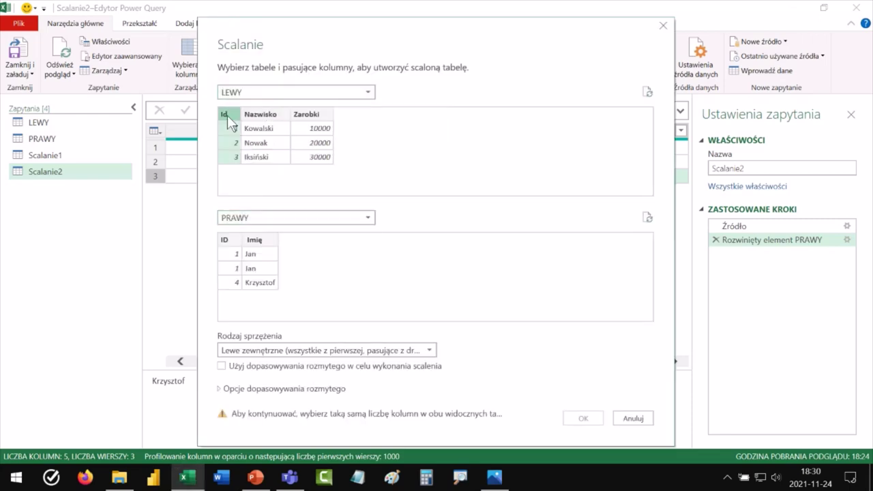
left_click(225, 240)
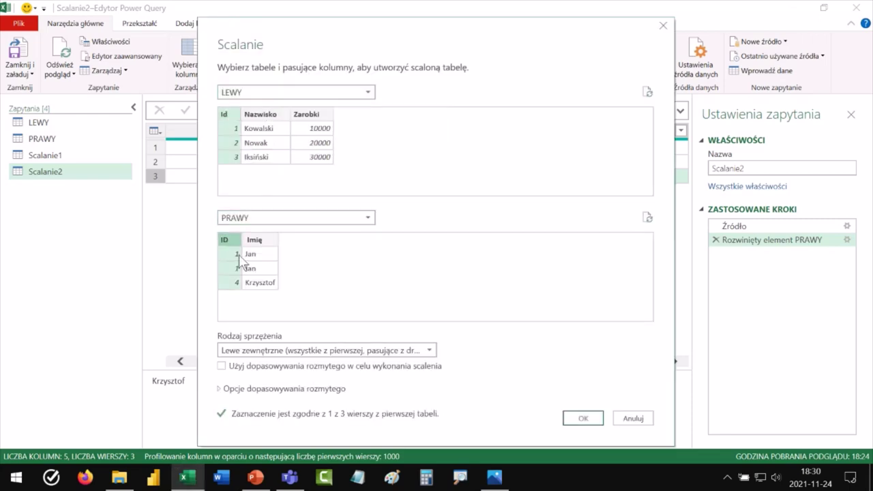
Step: Merge LEWY and PRAWY with the join kind Pełne zewnętrzne (wszystkie wiersze z obydwu) and expand PRAWY's ID and Imię columns
left_click(256, 350)
left_click(251, 394)
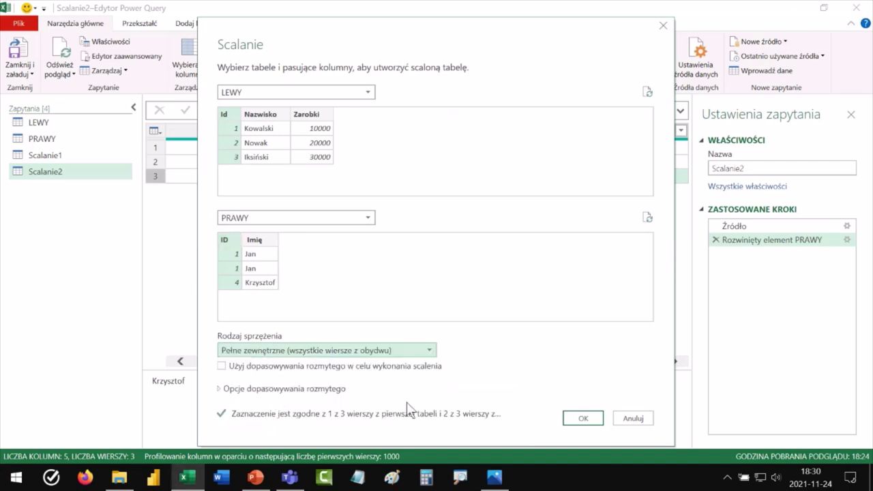
left_click(580, 418)
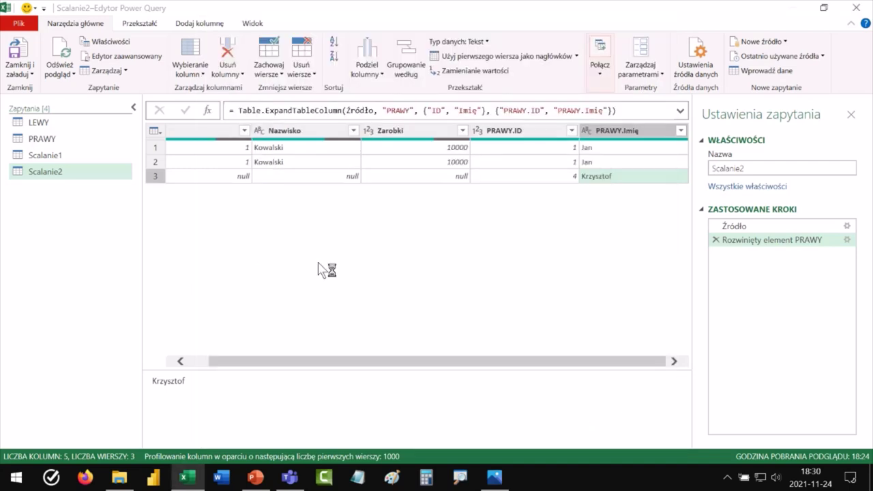
left_click(594, 130)
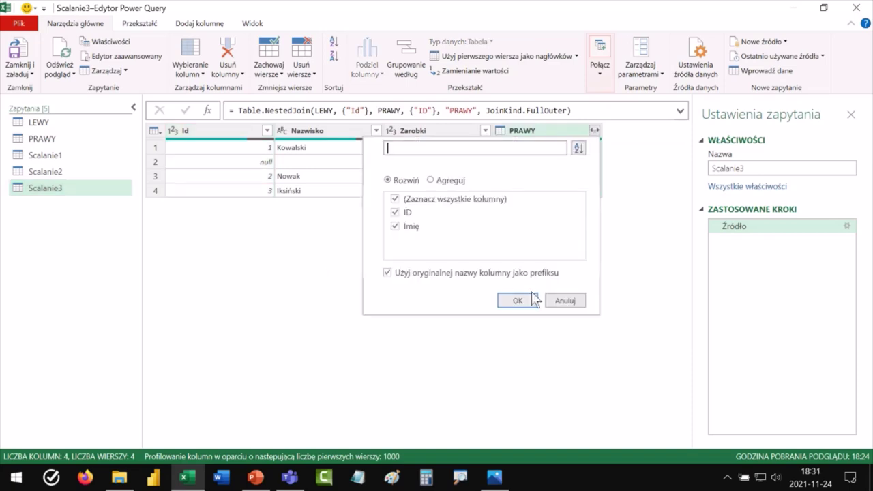
left_click(508, 298)
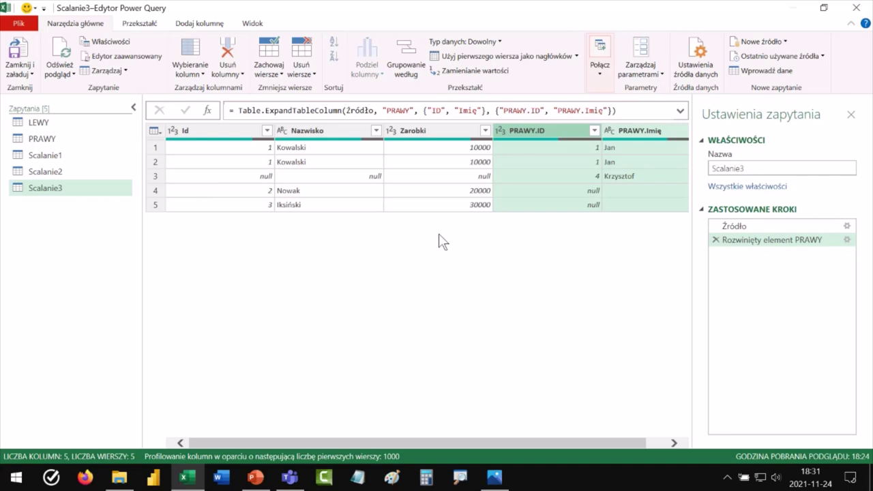
Step: Examine the matched rows, the PRAWY-only row and the LEWY-only rows in the full outer merge result
key("ctrl+2")
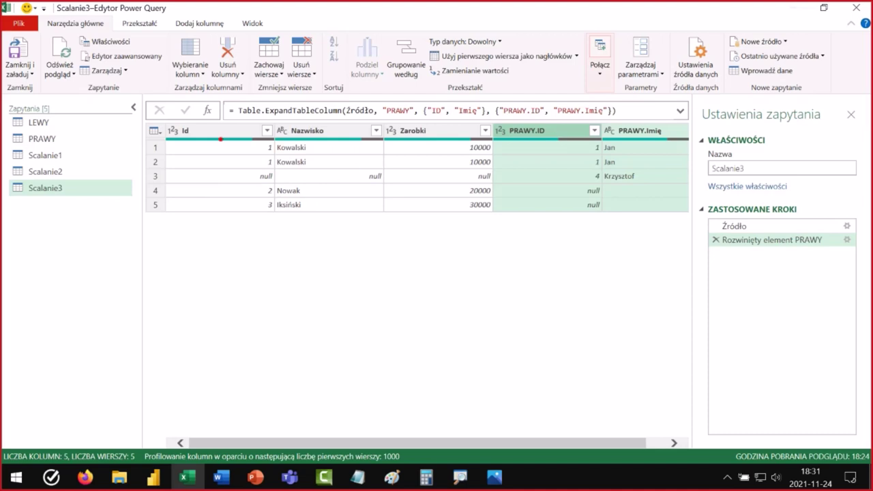
mouse_move(219, 136)
left_mouse_down()
mouse_move(346, 155)
mouse_move(686, 165)
left_mouse_up()
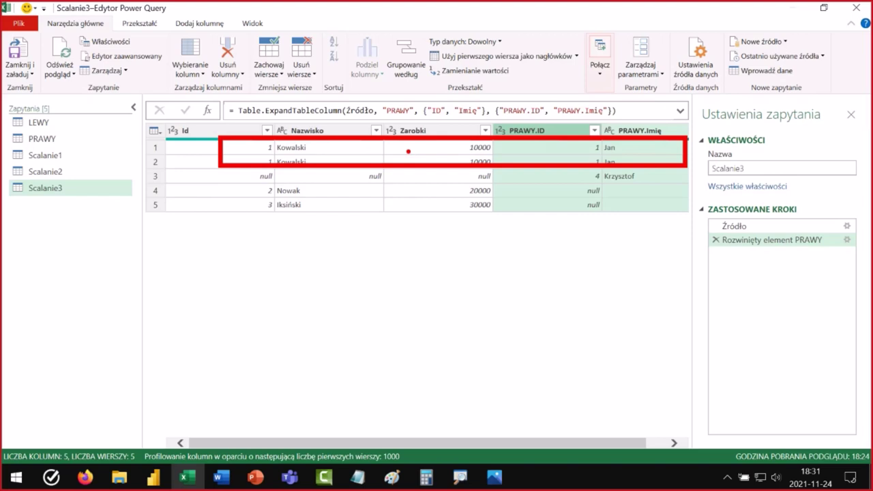
key("e")
mouse_move(492, 169)
left_mouse_down()
mouse_move(594, 188)
mouse_move(689, 187)
left_mouse_up()
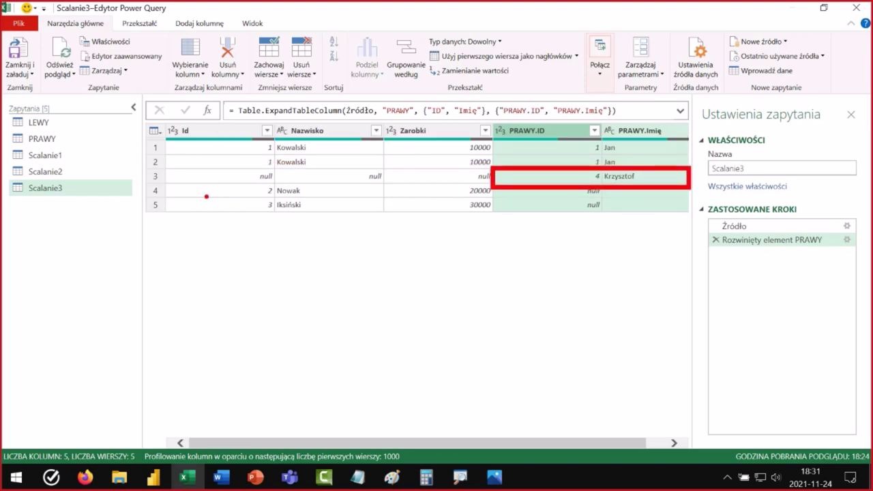
mouse_move(164, 182)
left_mouse_down()
mouse_move(449, 201)
mouse_move(493, 213)
left_mouse_up()
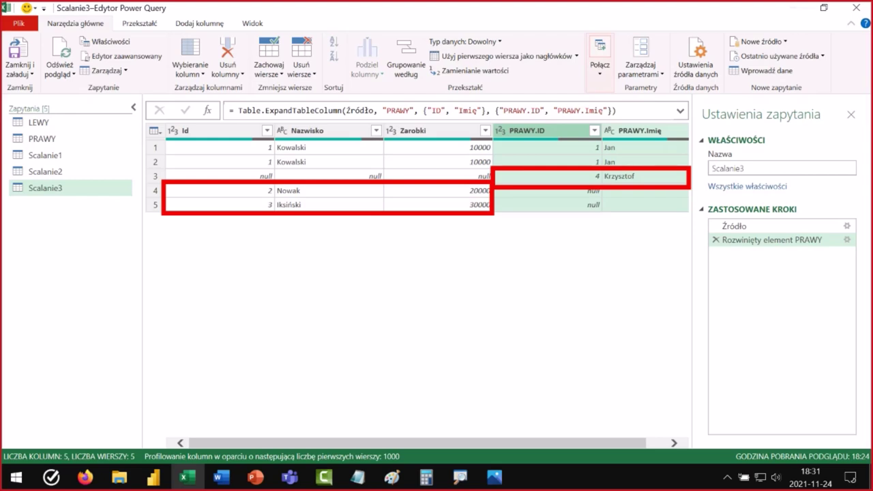
key("Escape")
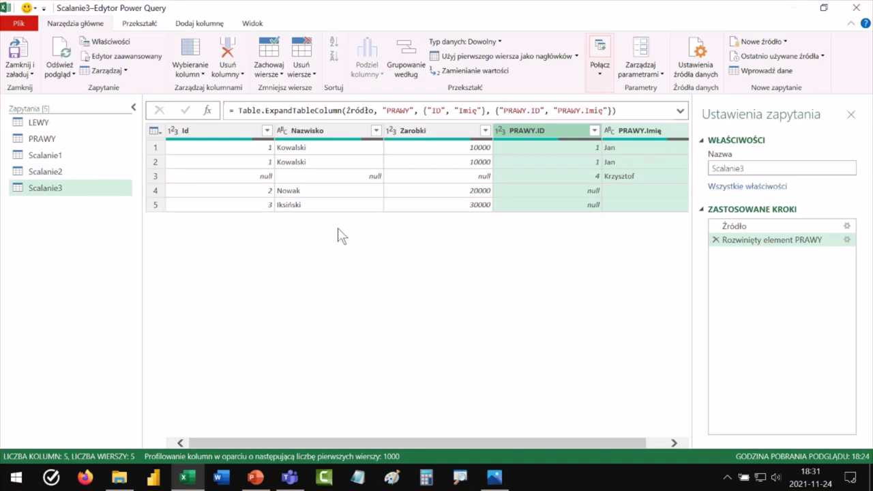
Step: Switch to Photos to examine the join-type diagram in typy scalania.png and return to the Power Query Editor
key("alt+Tab")
key("alt+Tab")
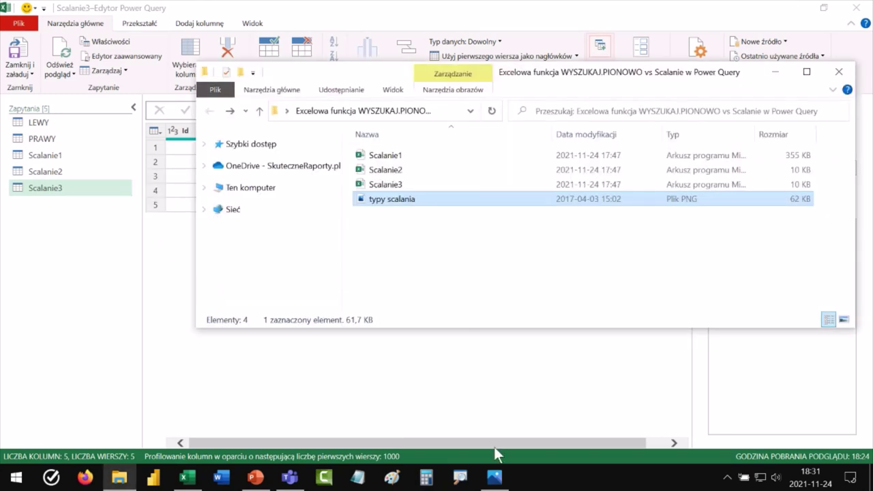
left_click(494, 478)
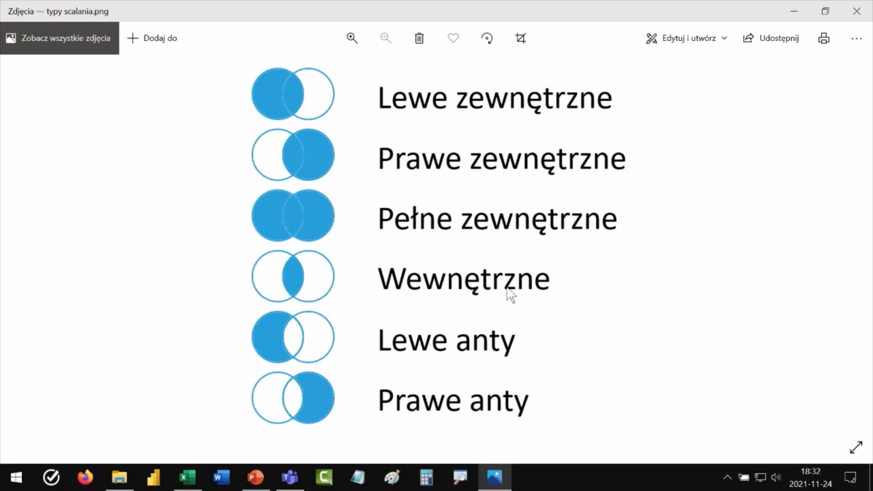
key("alt+Tab")
key("alt+Tab")
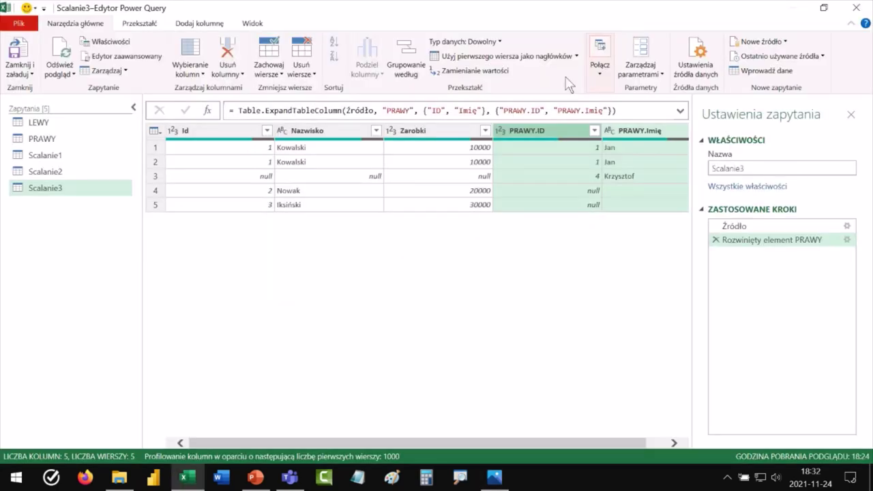
Step: Start merging queries as a new one with LEWY first and PRAWY second, matching the Id and ID columns
left_click(599, 65)
mouse_move(586, 102)
left_click(600, 136)
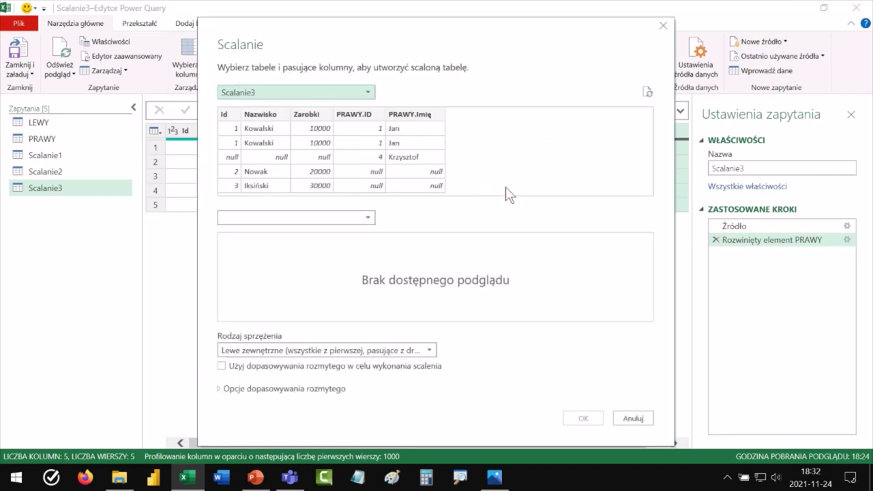
left_click(301, 92)
left_click(289, 107)
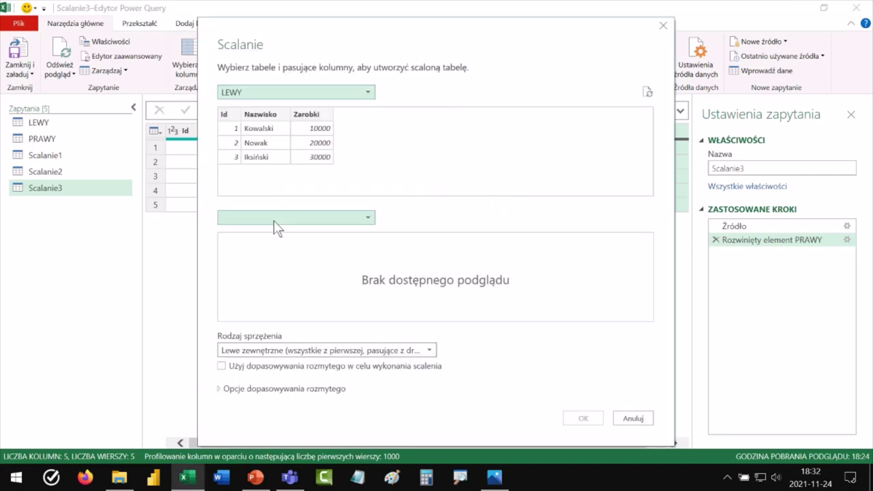
left_click(274, 219)
left_click(273, 246)
left_click(225, 114)
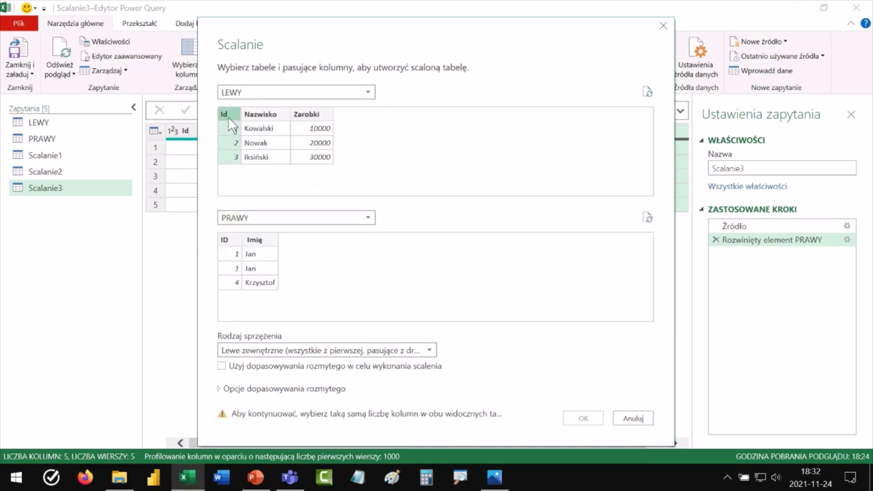
left_click(225, 240)
Step: Create the merge with the join kind Wewnętrzne (tylko pasujące wiersze) and expand PRAWY's ID and Imię columns
left_click(255, 350)
left_click(253, 406)
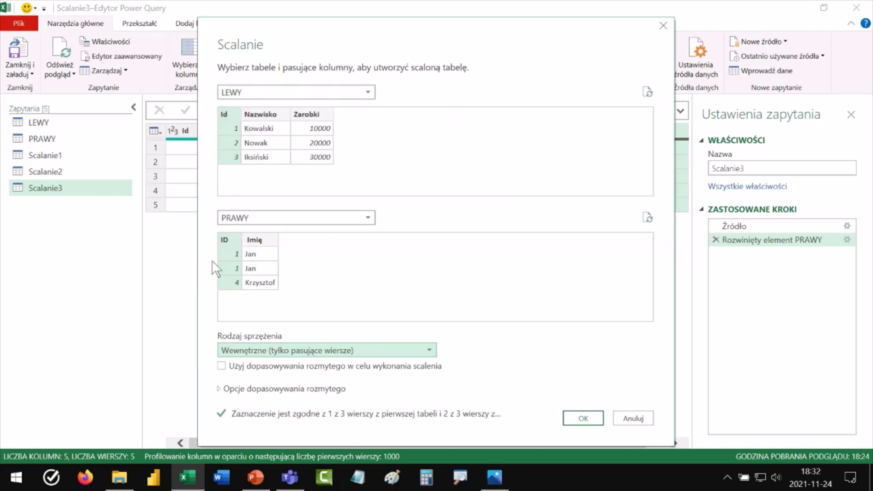
left_click(582, 419)
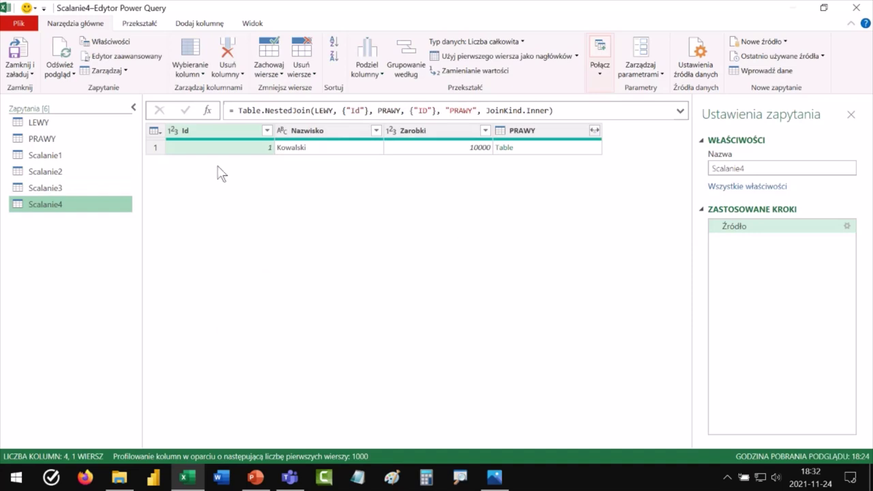
left_click(595, 130)
left_click(519, 304)
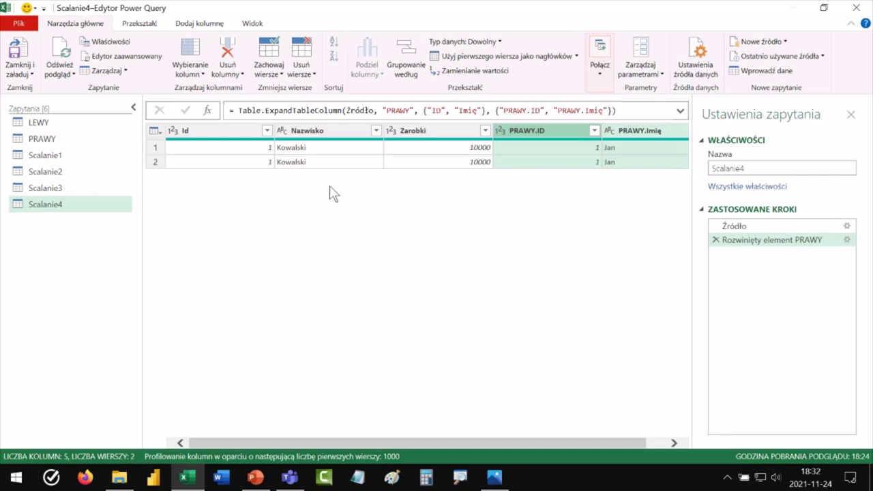
Step: Remove duplicate rows from the PRAWY query based on its ID column
left_click(37, 139)
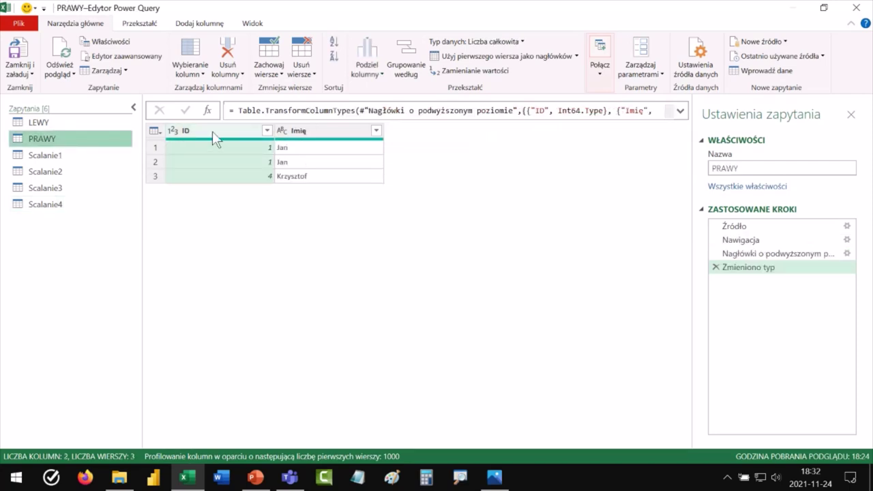
right_click(213, 131)
left_click(266, 213)
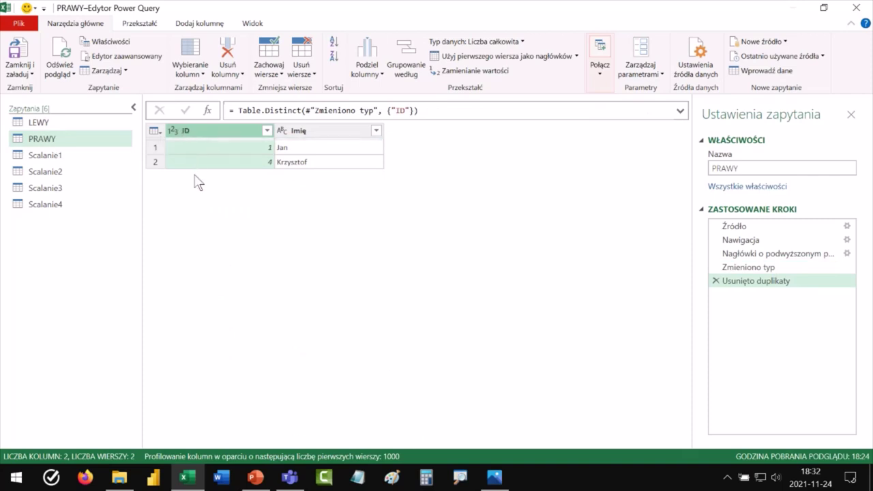
Step: Examine the merge queries Scalanie4, Scalanie3, Scalanie2 and Scalanie1 for the effect of removing the duplicates
left_click(59, 204)
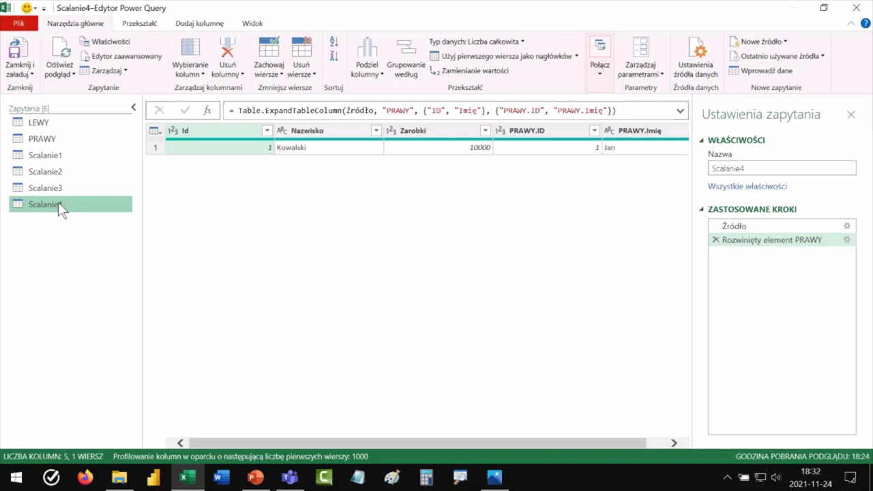
left_click(55, 183)
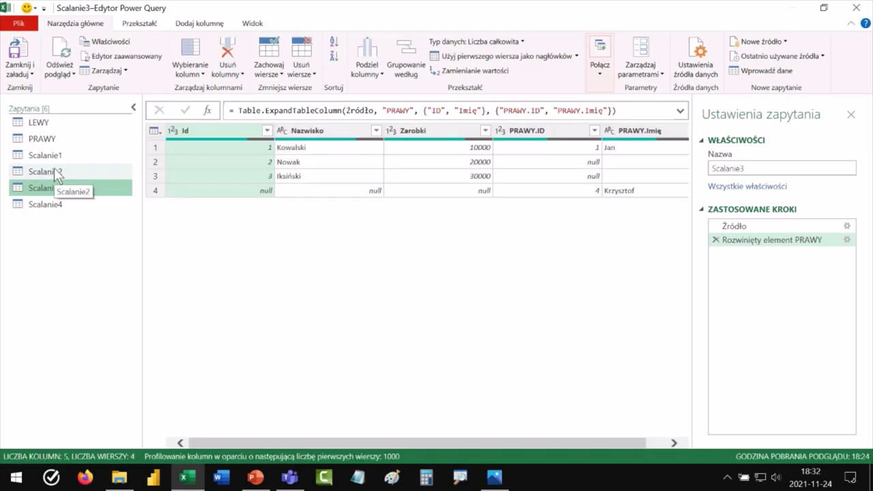
left_click(54, 172)
left_click(56, 155)
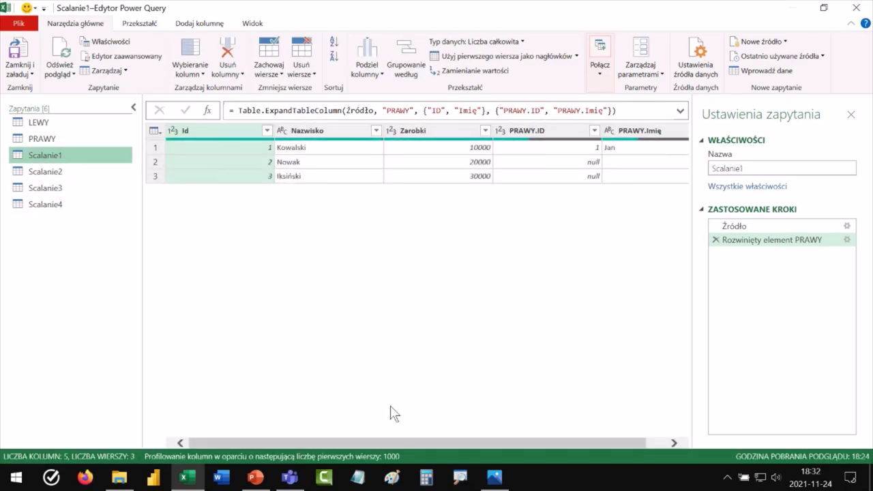
left_click_drag(436, 439, 358, 439)
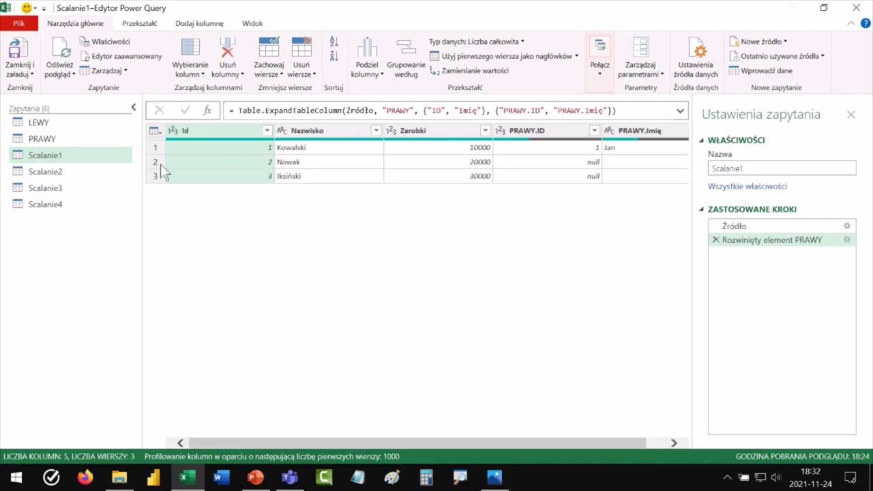
Step: Delete the Usunięto duplikaty step from the PRAWY query and check the Scalanie4 result
left_click(63, 140)
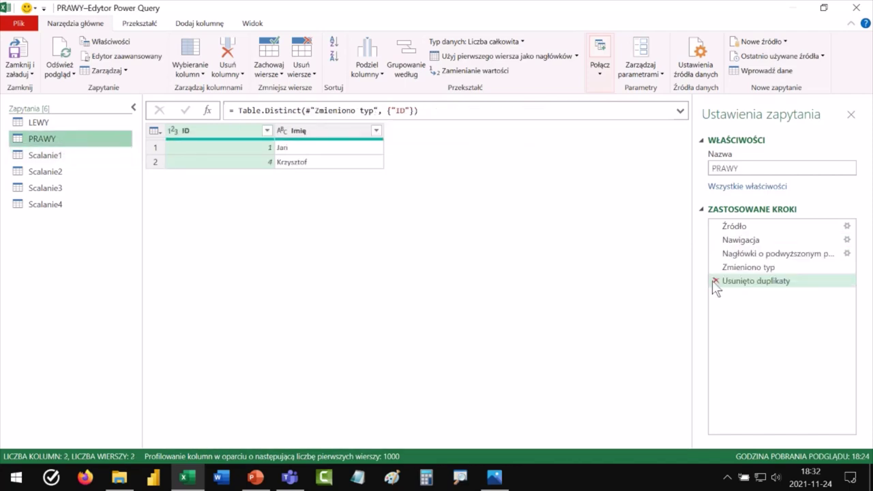
left_click(716, 281)
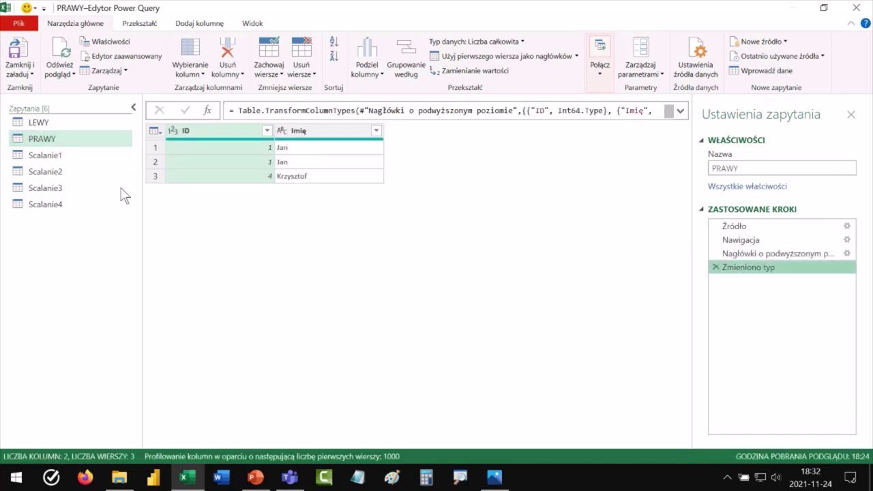
left_click(55, 208)
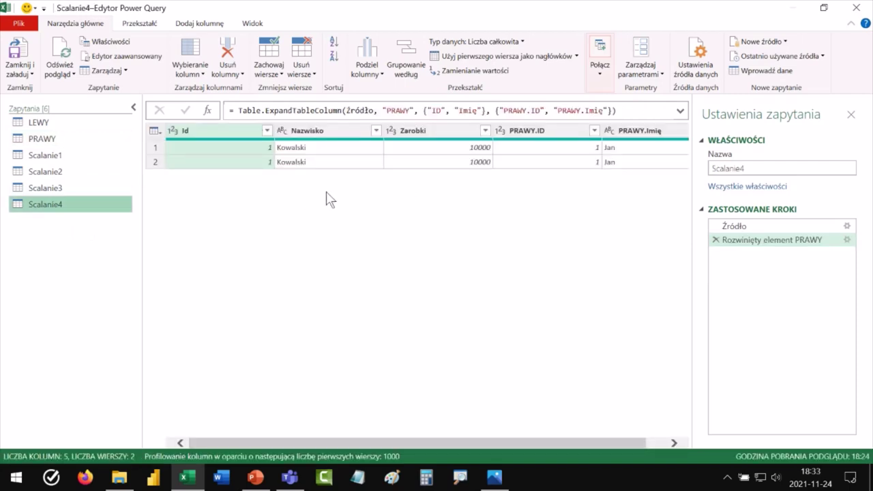
Step: Check the join-type diagram and start another merge as a new query with LEWY first and PRAWY second
key("alt+Tab")
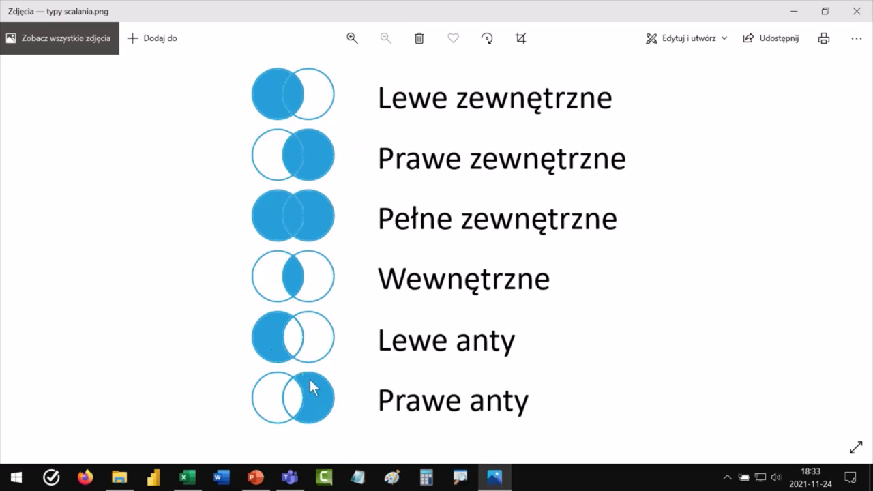
key("alt+Tab")
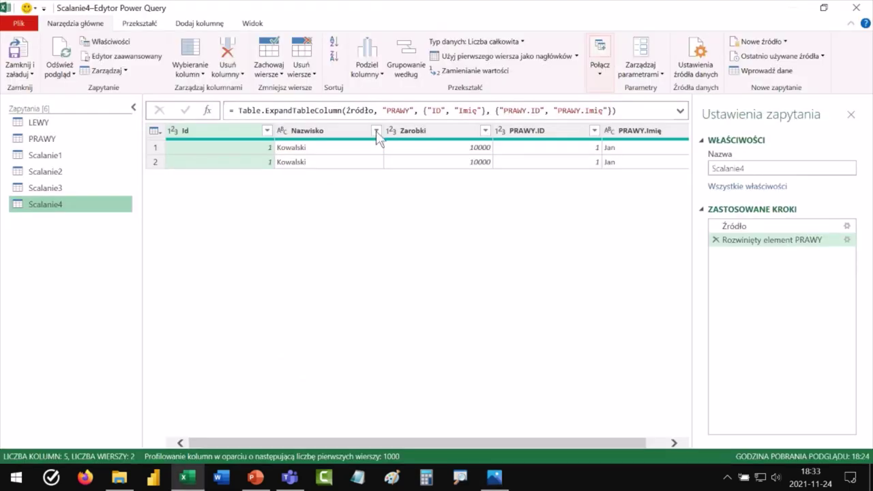
left_click(600, 68)
left_click(597, 102)
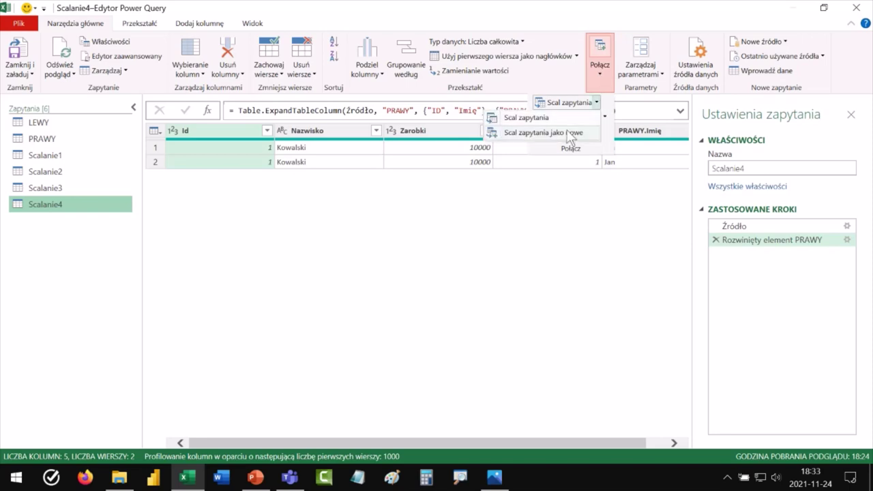
left_click(570, 133)
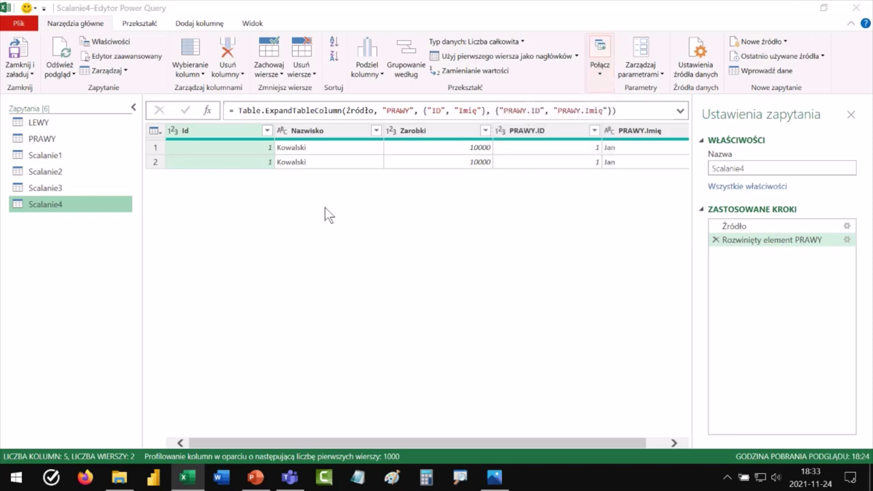
left_click(275, 94)
left_click(272, 94)
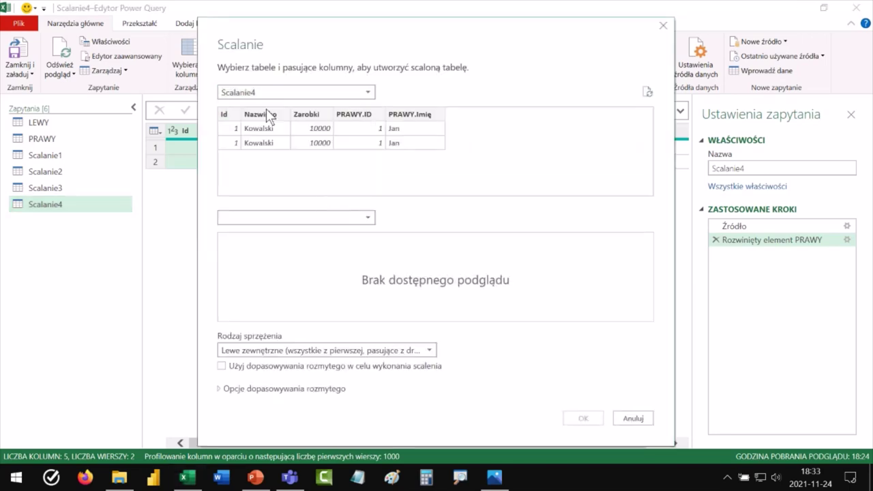
left_click(266, 109)
left_click(270, 218)
left_click(252, 246)
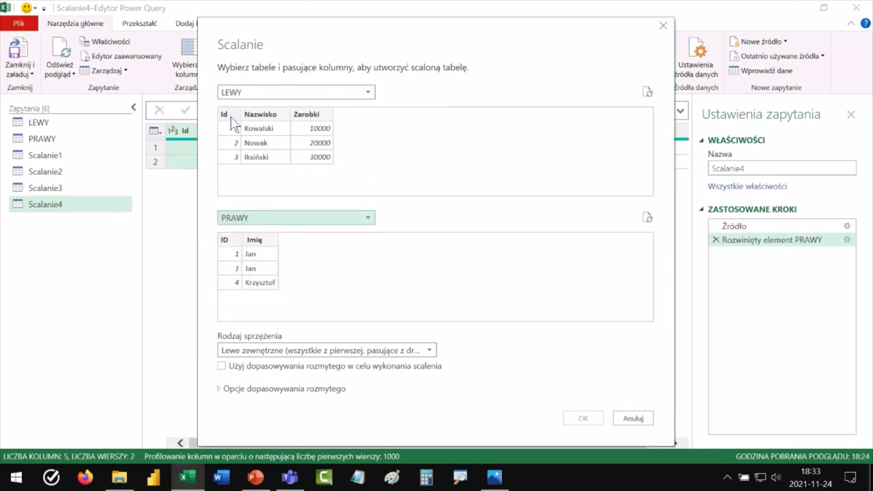
Step: Match LEWY and PRAWY on their ID columns and create the merged query with the Lewe anty join kind
left_click(227, 115)
left_click(225, 239)
left_click(266, 350)
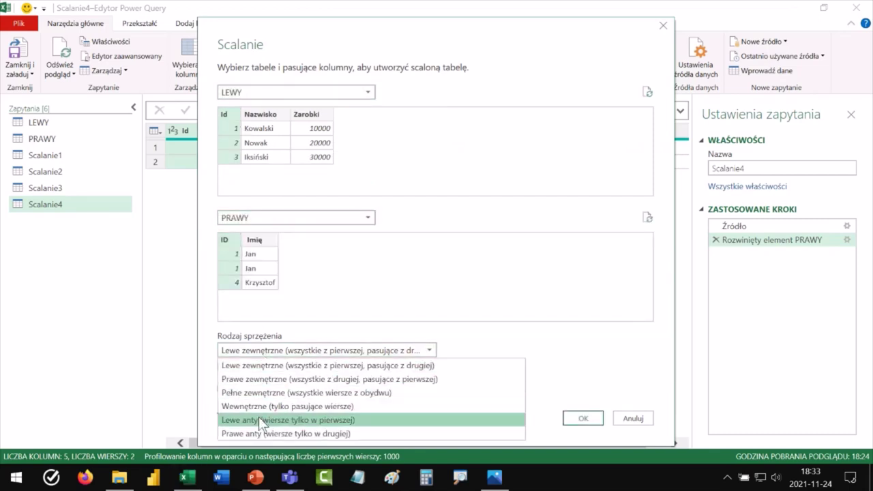
left_click(259, 418)
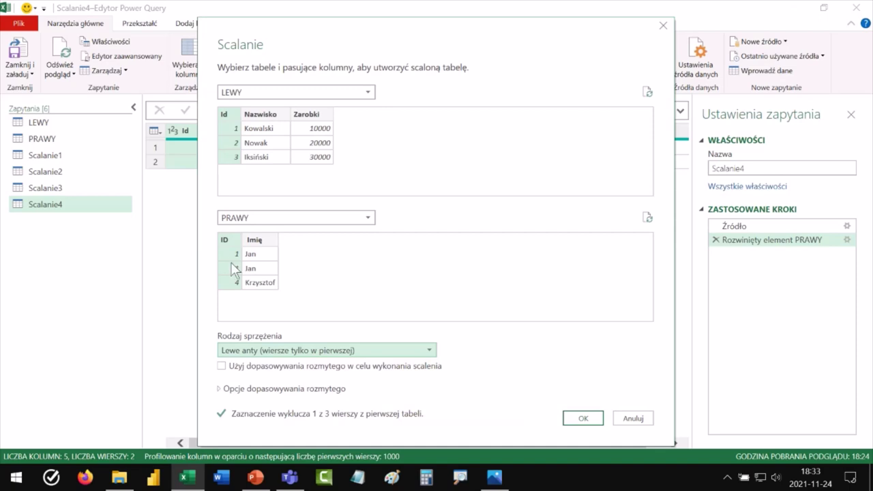
left_click(583, 418)
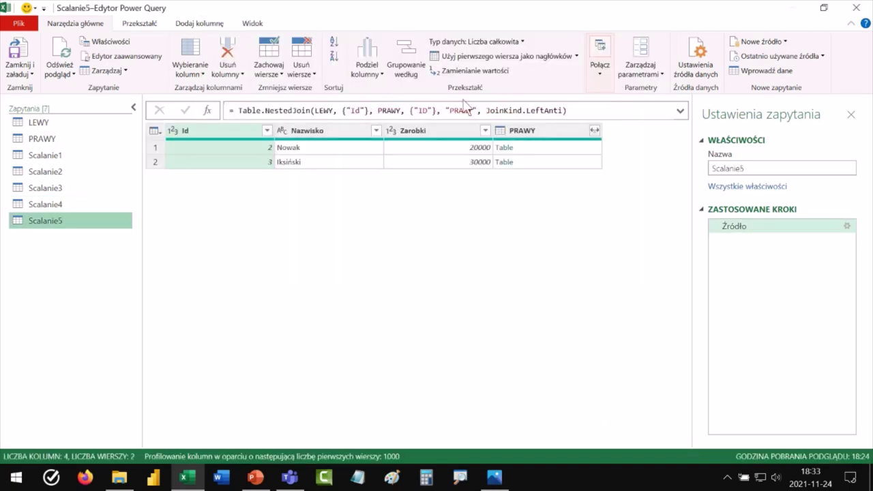
Step: Start another merge as a new query with LEWY as the first table and PRAWY as the second
left_click(599, 68)
left_click(598, 103)
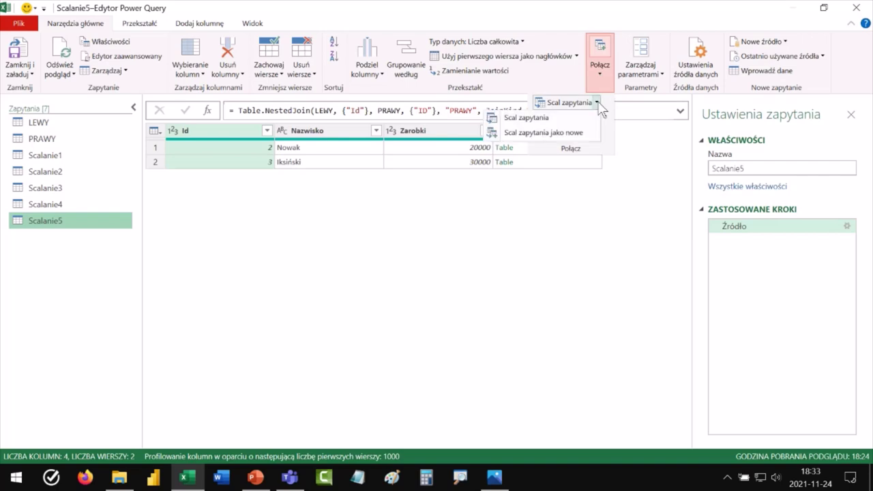
left_click(564, 133)
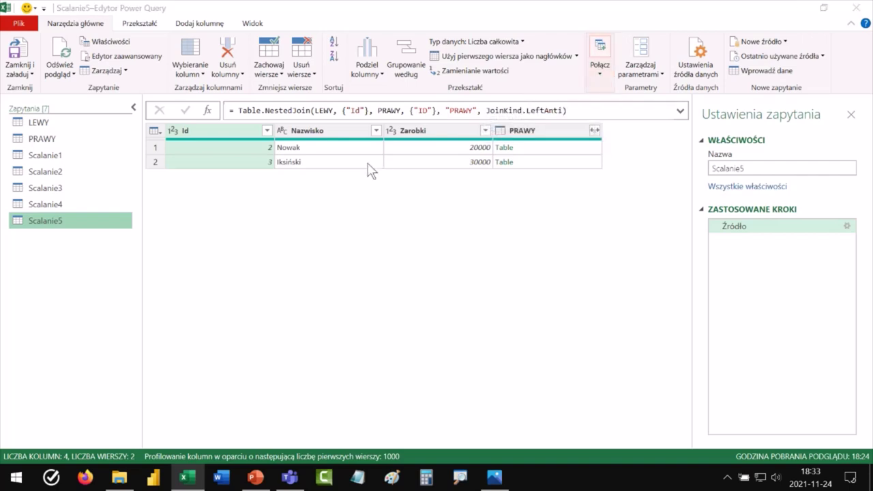
left_click(272, 92)
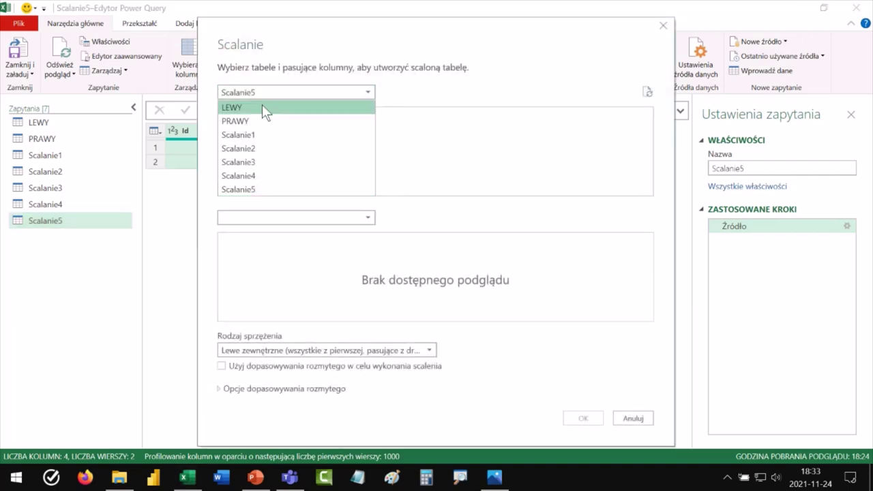
left_click(265, 107)
left_click(261, 218)
left_click(262, 246)
Step: Match the two tables on their ID columns and create the merged query with the Prawe anty join kind
left_click(231, 116)
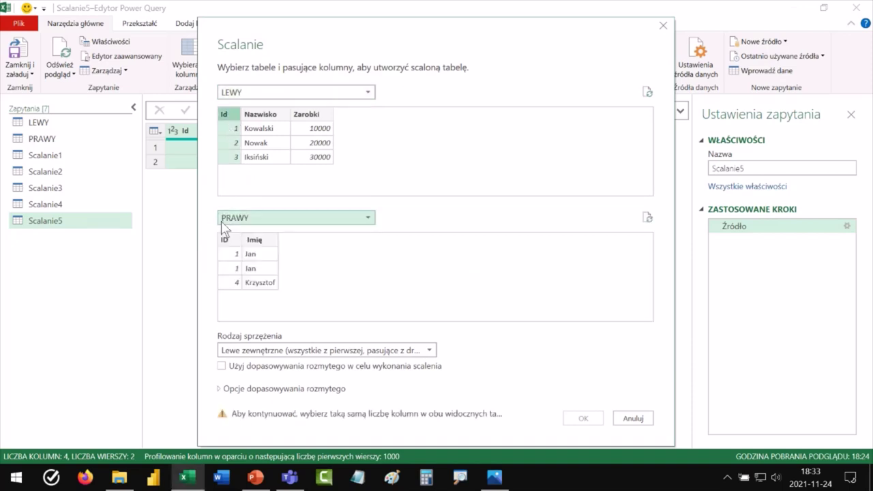
left_click(228, 240)
left_click(252, 350)
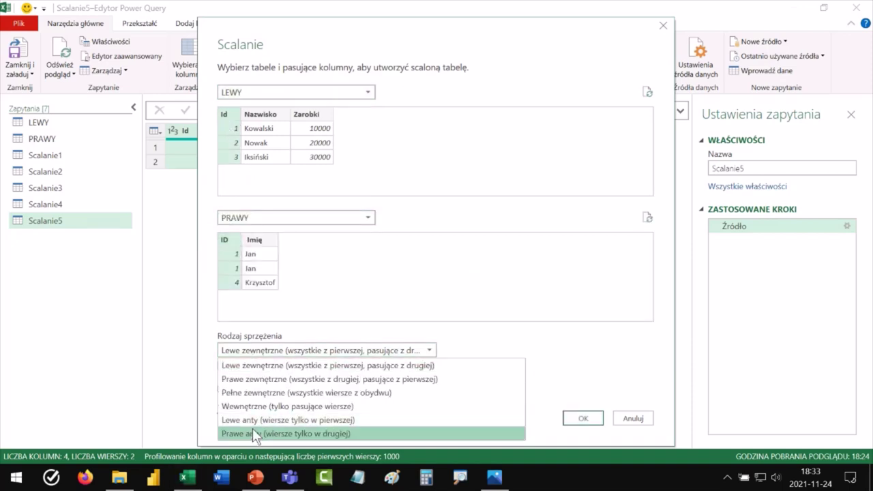
left_click(252, 423)
left_click(581, 418)
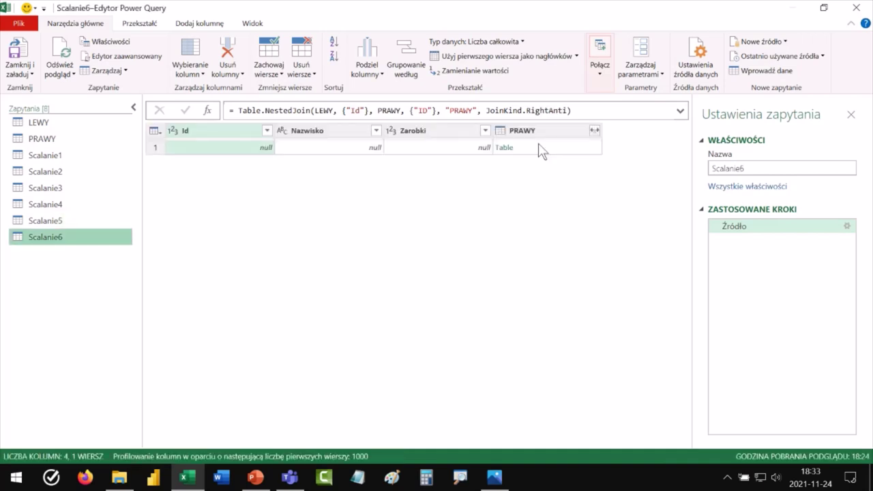
Step: Expand the PRAWY column of Scalanie6 with ID and Imię, and load the queries into the workbook
left_click(595, 130)
left_click(510, 297)
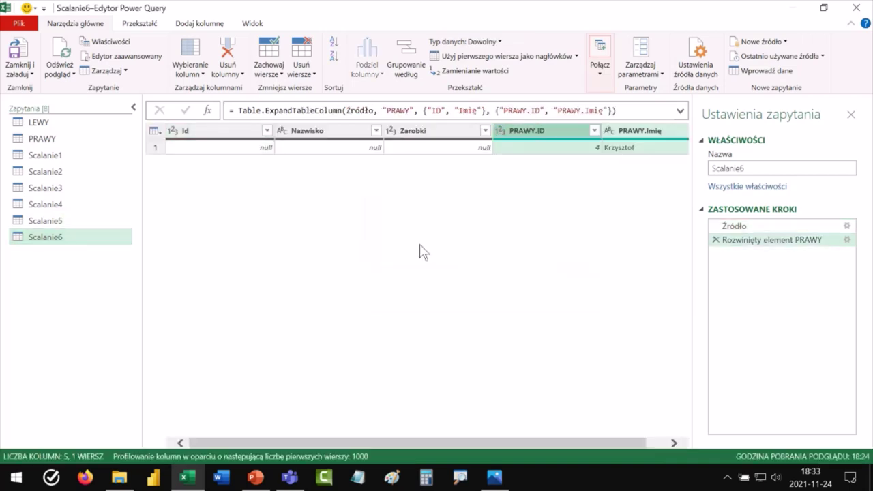
left_click(18, 55)
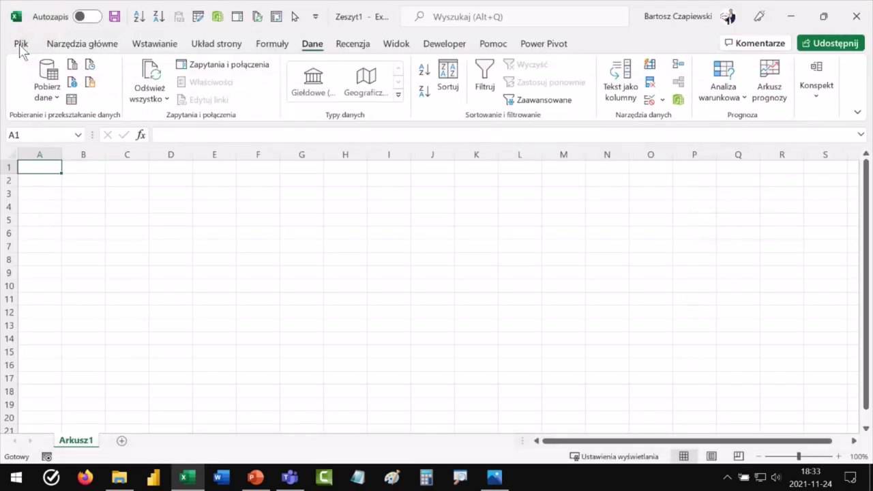
Step: Open the Roz3 workbook from the desktop and enter the heading Imię in cell D1 of the LEWY sheet
left_click(792, 17)
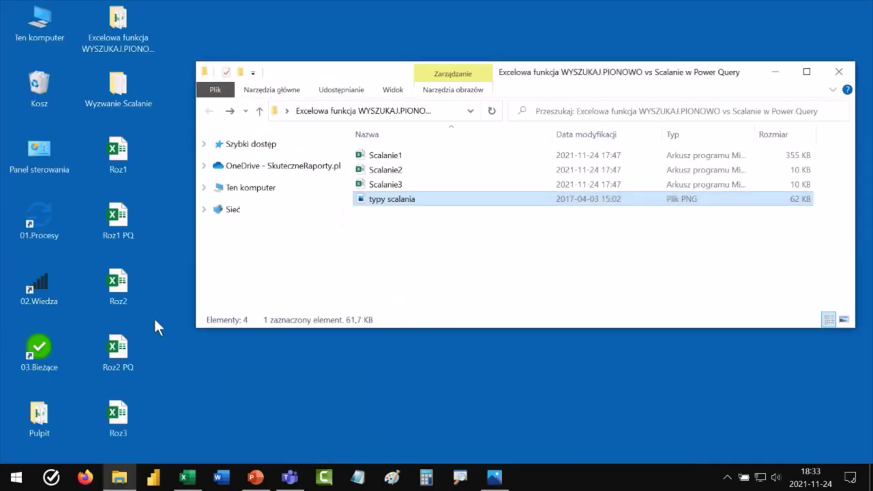
double_click(116, 413)
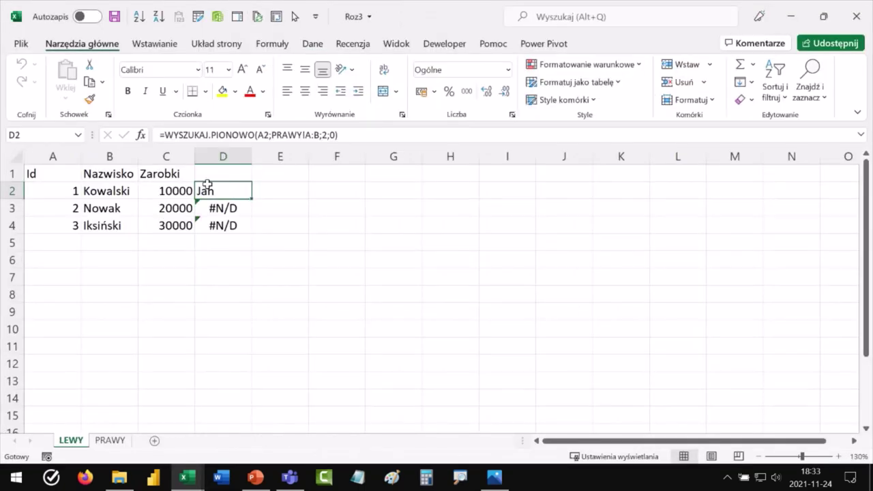
left_click(224, 174)
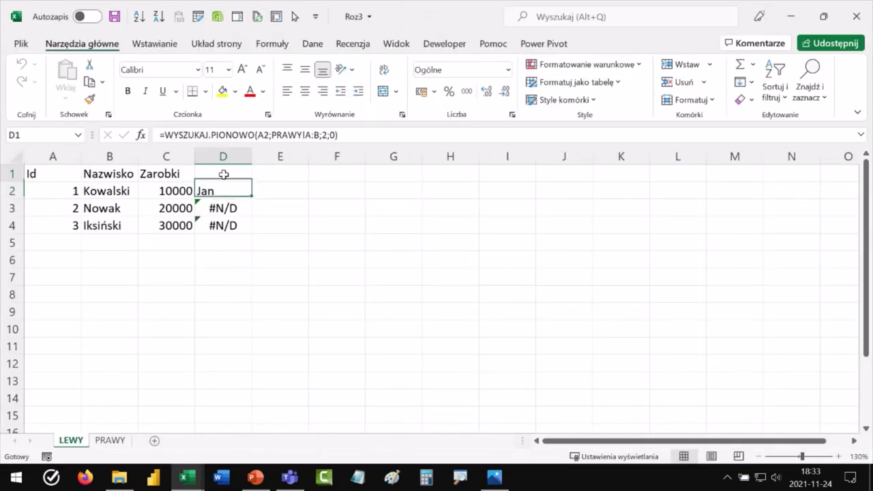
type("Imię")
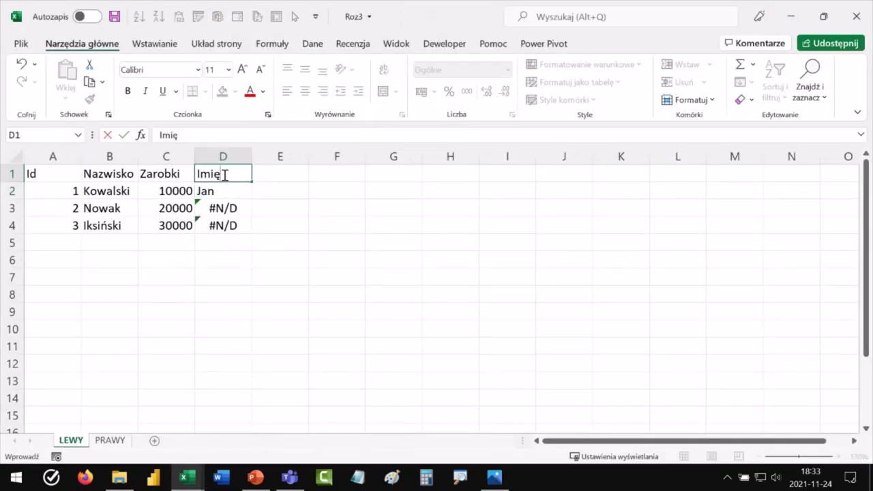
key("Return")
Step: Add filters to the header row of the LEWY sheet and filter the Imię column to the #N/D values
left_click(223, 175)
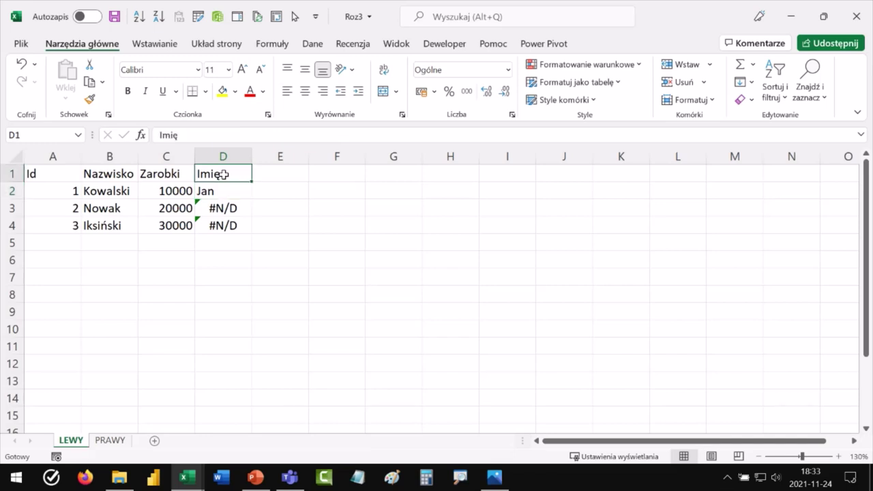
key("ctrl+shift+l")
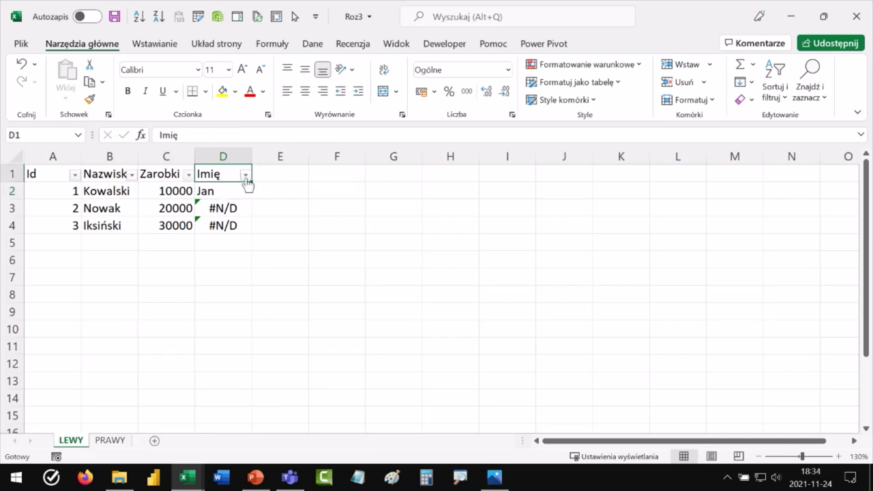
left_click(244, 176)
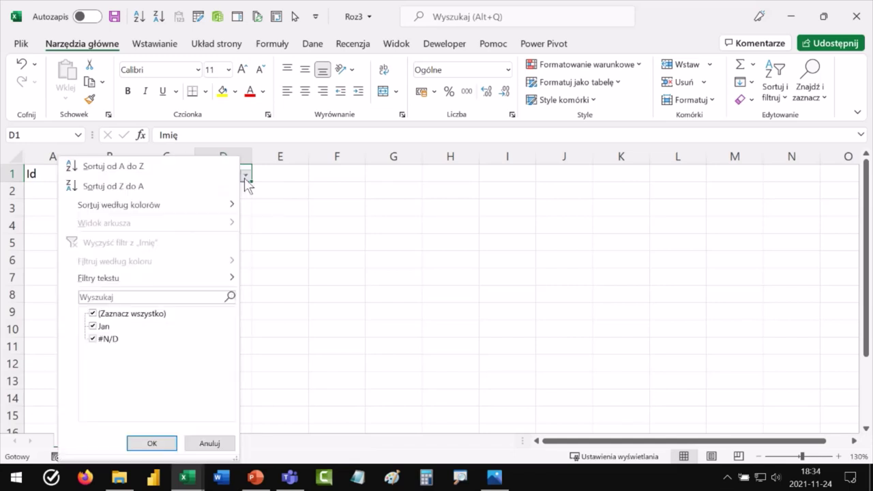
left_click(140, 298)
type("#")
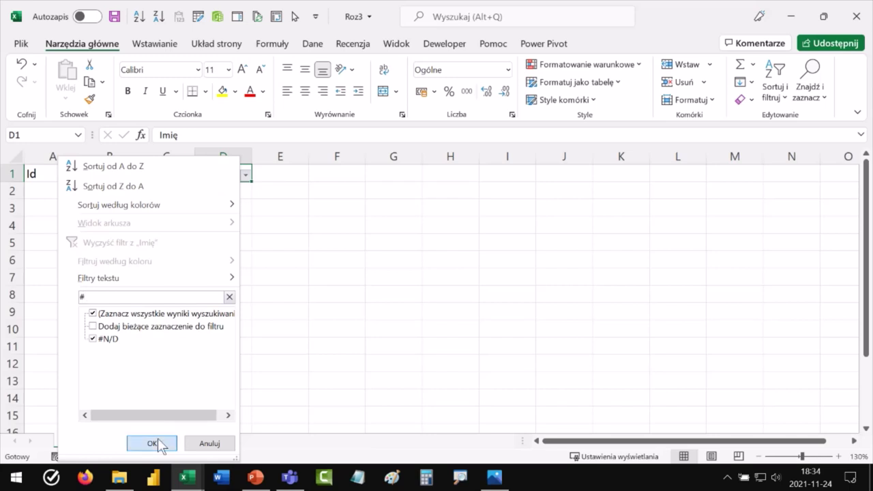
left_click(152, 444)
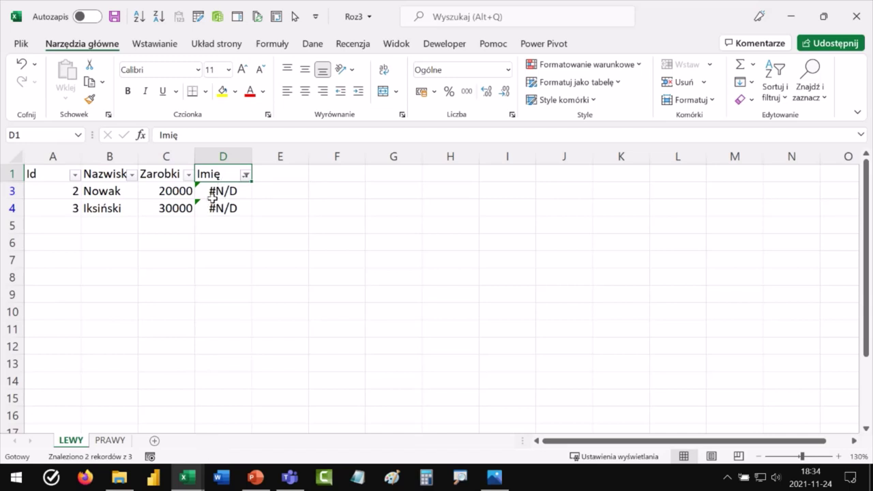
Step: Clear the filter on the Imię column and close the Roz3 workbook
left_click(246, 175)
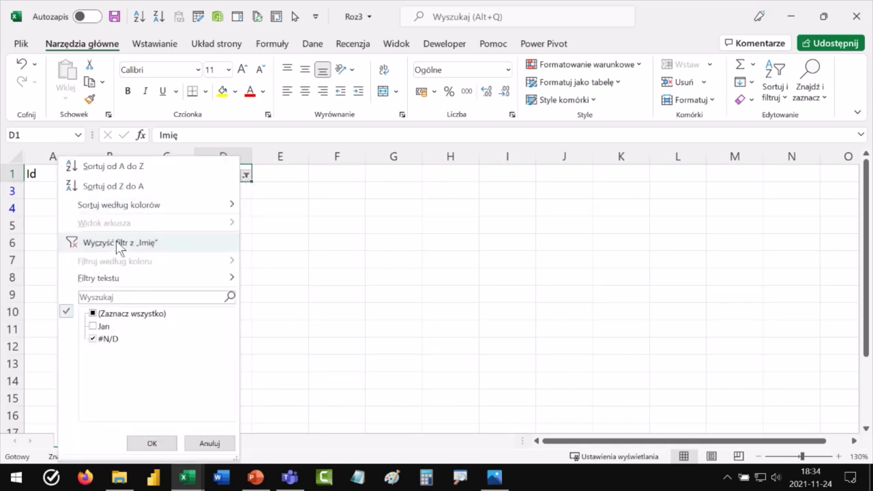
left_click(119, 243)
left_click(215, 192)
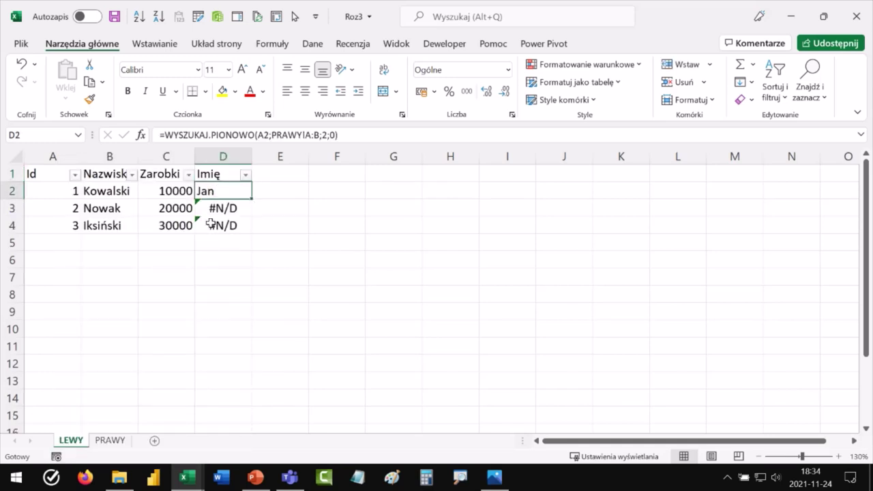
left_click(221, 173)
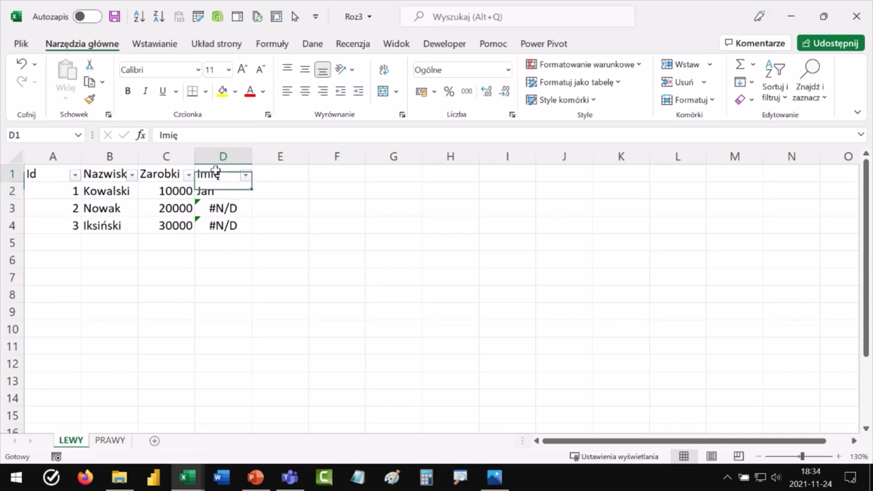
left_click(855, 14)
left_click(416, 254)
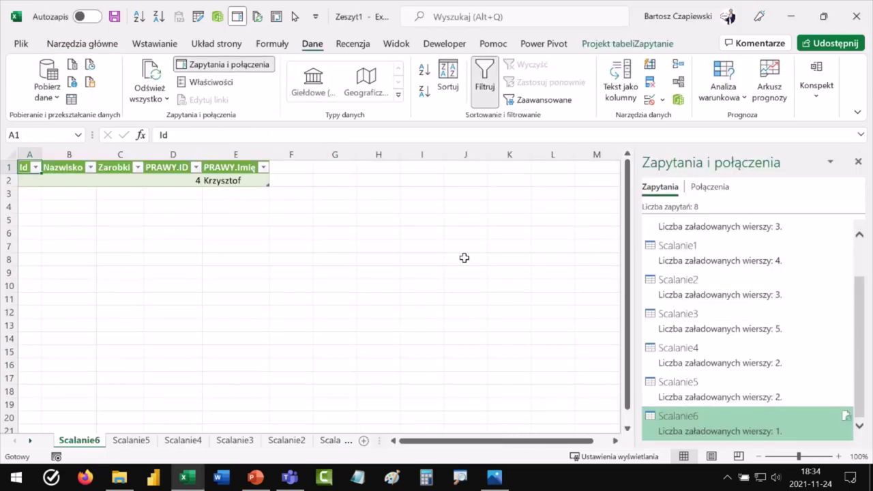
Step: Open the Scalanie5 query for editing from the list of workbook queries
left_click(684, 253)
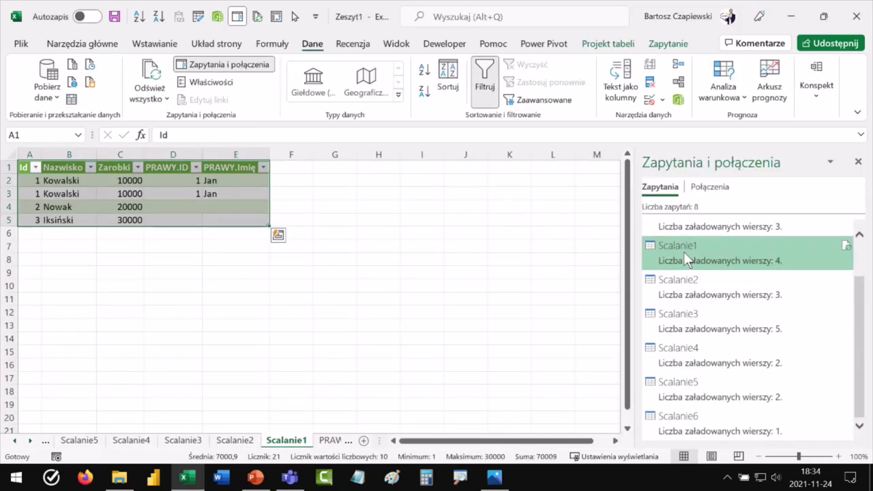
double_click(680, 392)
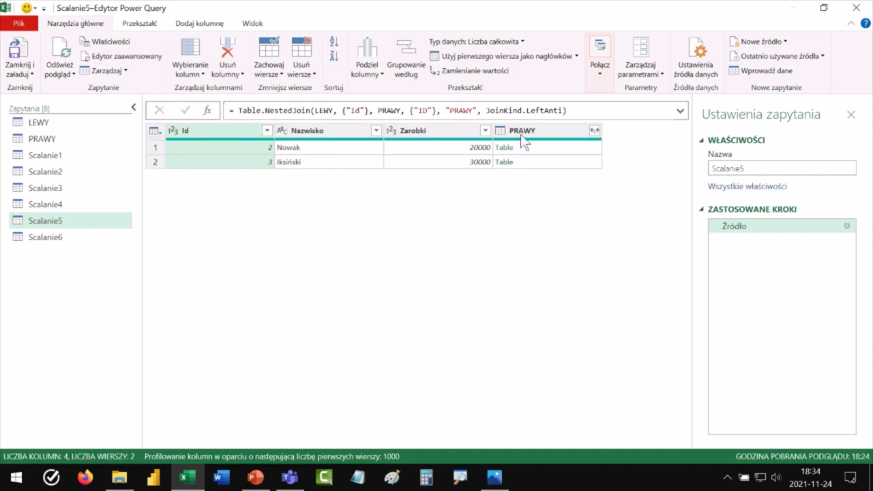
Step: Expand the PRAWY column of Scalanie5 with ID and Imię, and delete that expansion step
left_click(594, 135)
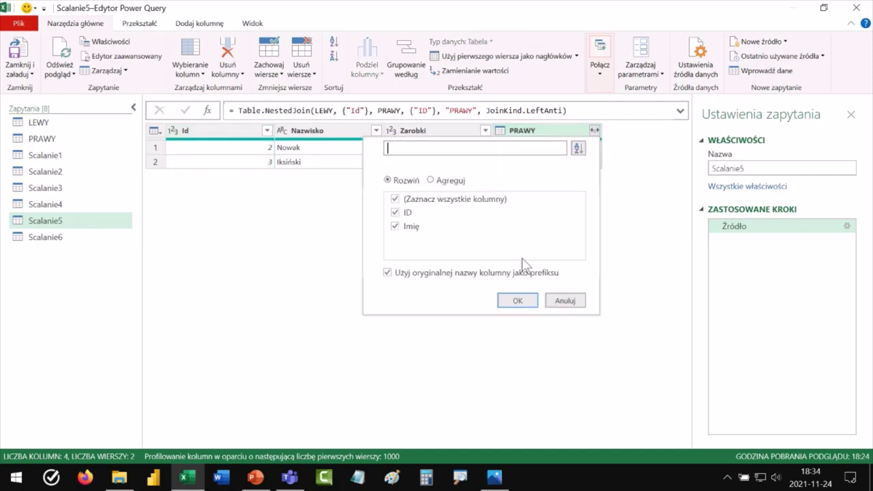
left_click(518, 300)
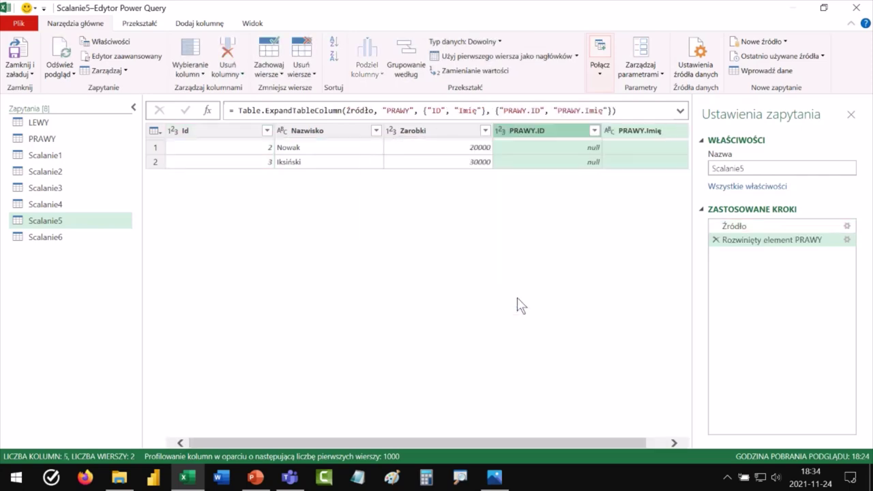
left_click(716, 240)
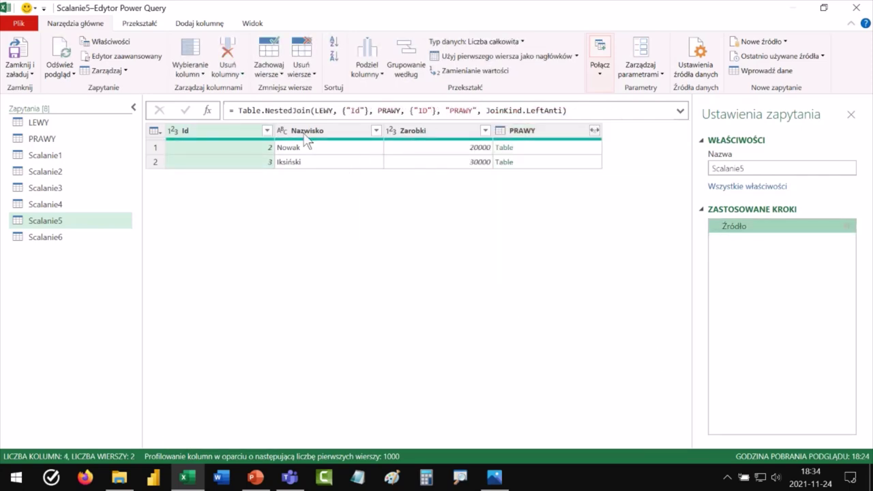
Step: Remove all columns except Id from the Scalanie5 query
right_click(216, 135)
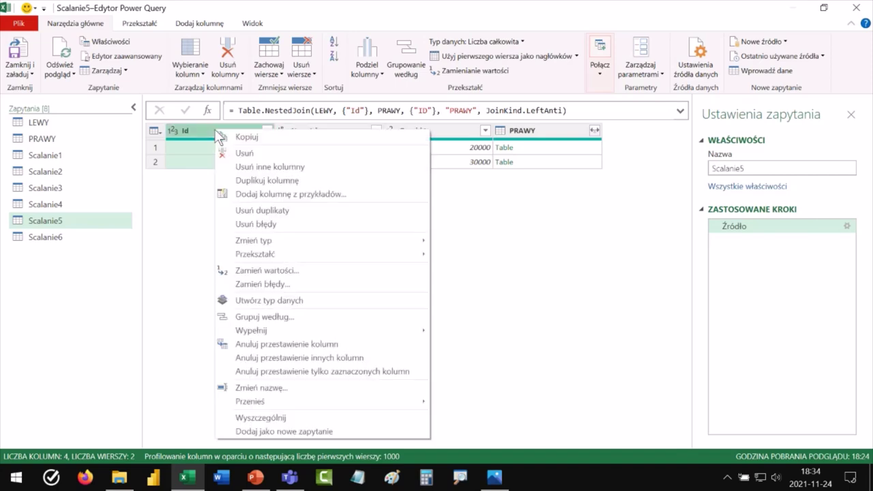
left_click(271, 167)
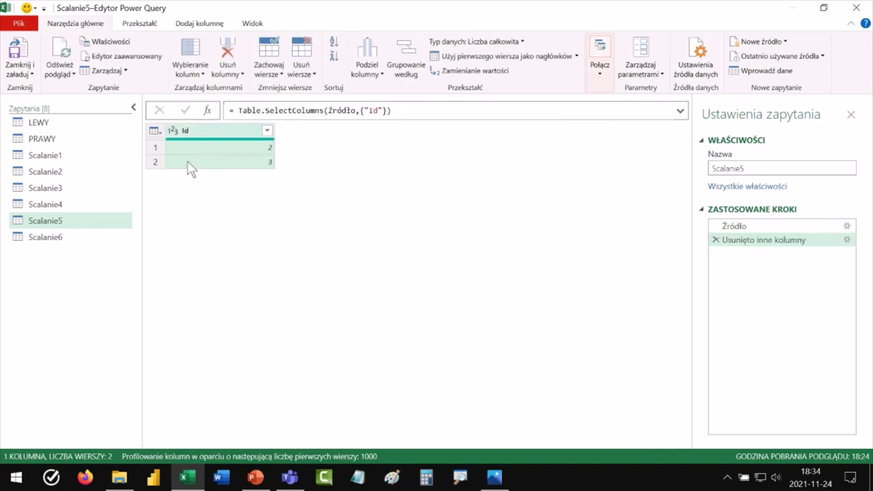
Step: Rename the Scalanie5 query as "Błędy: Braki w imionach" and load the changes into the workbook
double_click(65, 222)
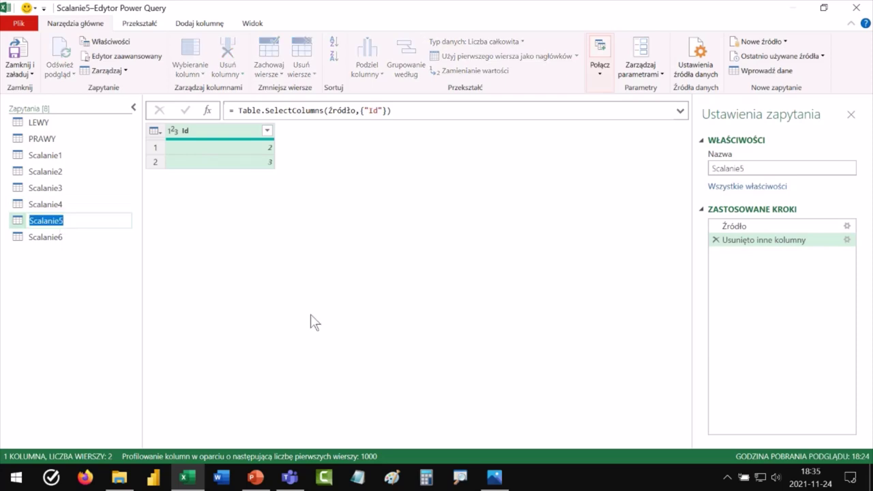
type("B")
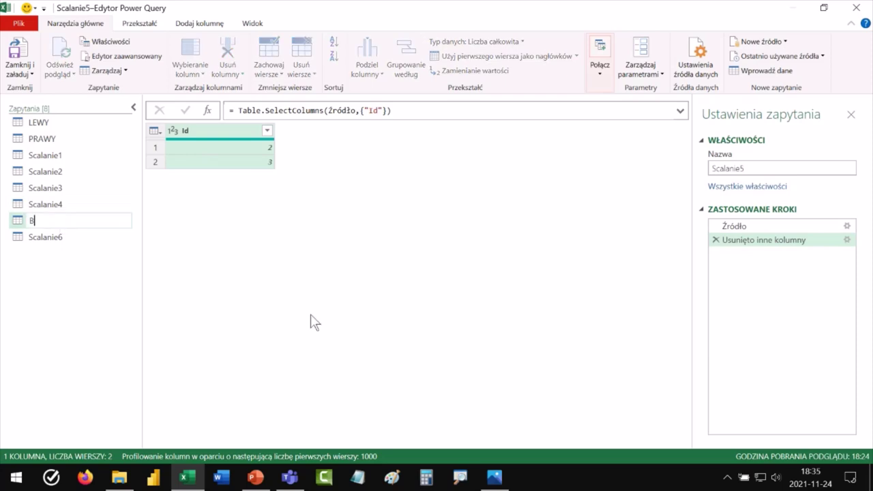
type("łędy: Braki w imionach")
key("Return")
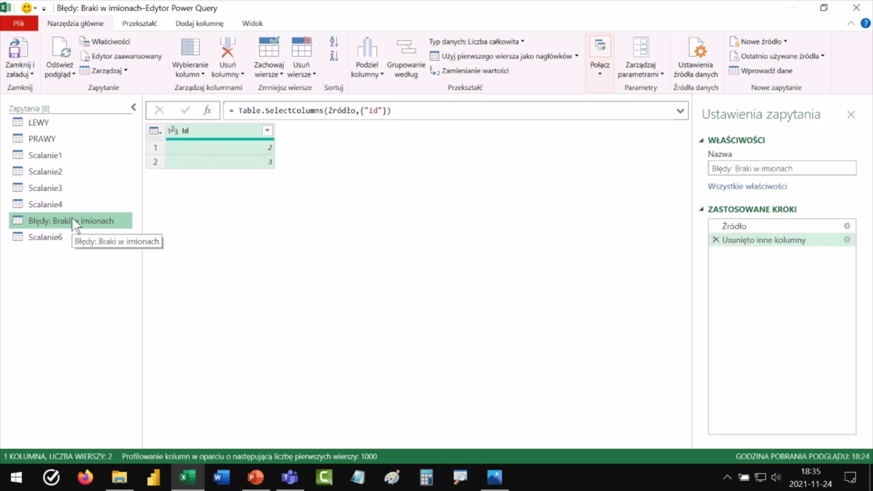
left_click(29, 60)
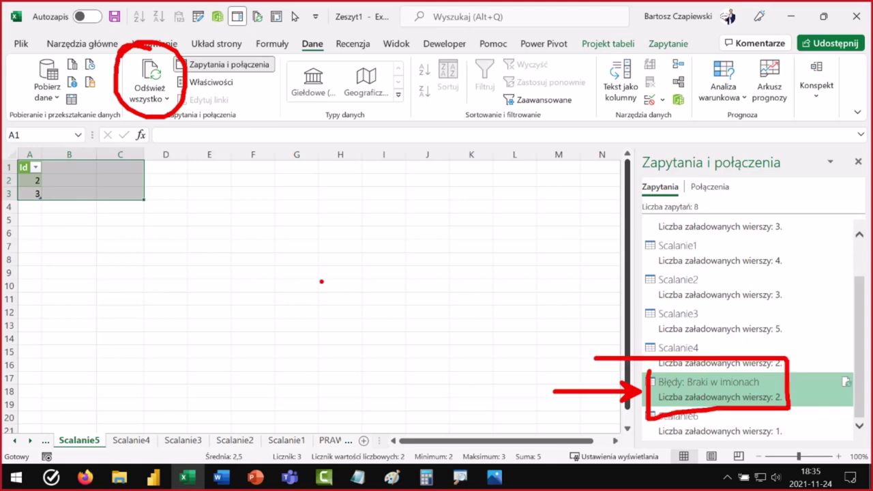
Step: Open the "Błędy: Braki w imionach" query for editing, and switch to the typy scalania.png picture in Photos
double_click(710, 384)
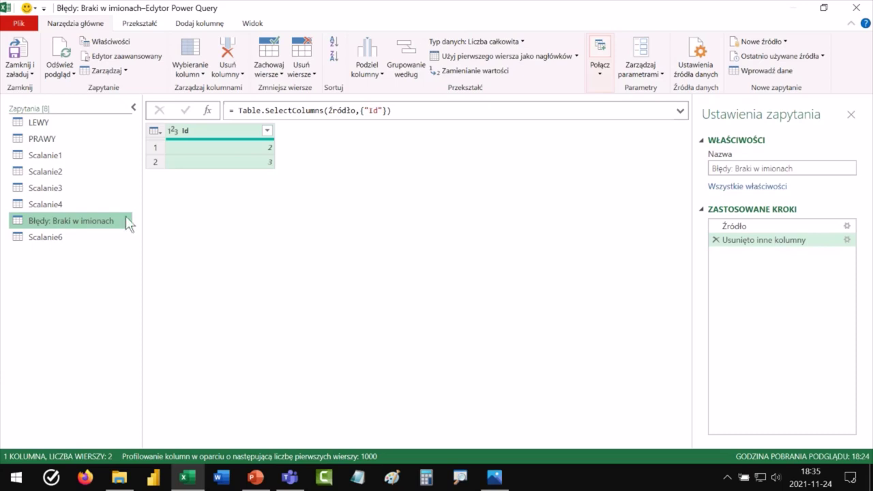
left_click(495, 477)
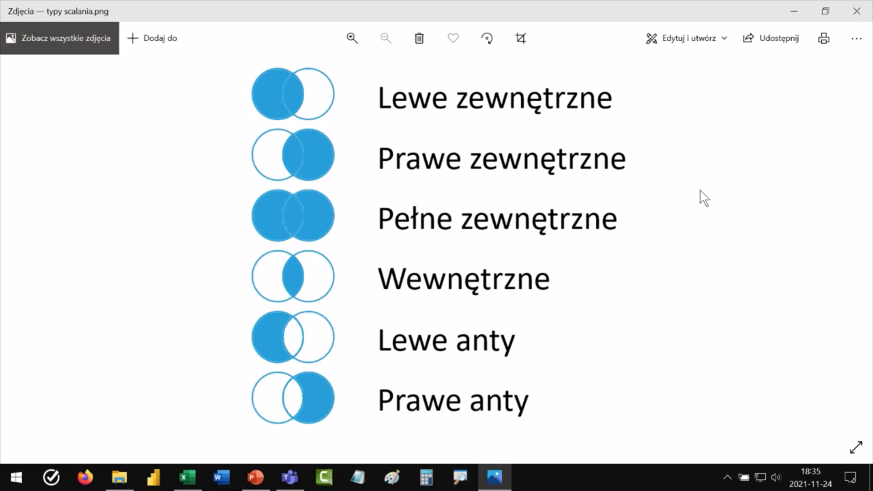
Step: Annotate the Lewe zewnętrzne join in the picture with a red tick and "80%"
key("ctrl+2")
left_click_drag(634, 94, 670, 71)
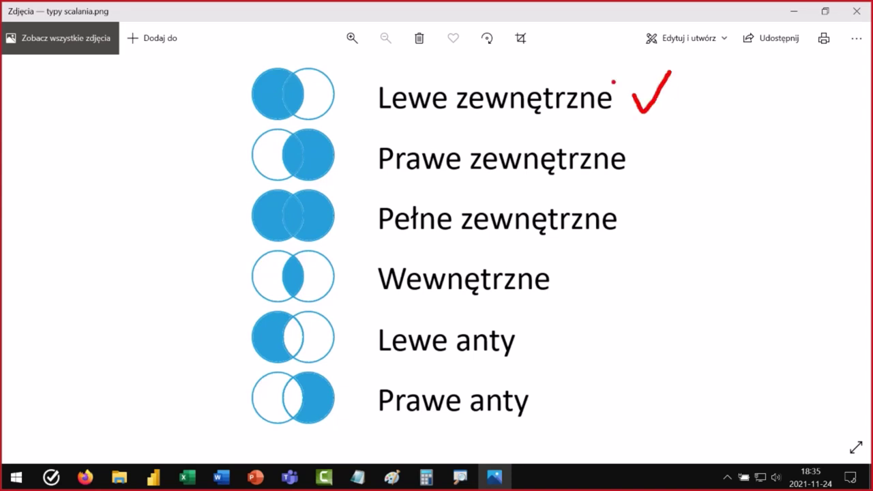
mouse_move(717, 74)
left_mouse_down()
mouse_move(722, 89)
mouse_move(734, 71)
left_mouse_up()
mouse_move(742, 85)
left_mouse_down()
mouse_move(753, 107)
mouse_move(762, 80)
left_mouse_up()
left_click_drag(767, 79, 771, 78)
mouse_move(787, 77)
left_mouse_down()
mouse_move(770, 112)
mouse_move(781, 116)
left_mouse_up()
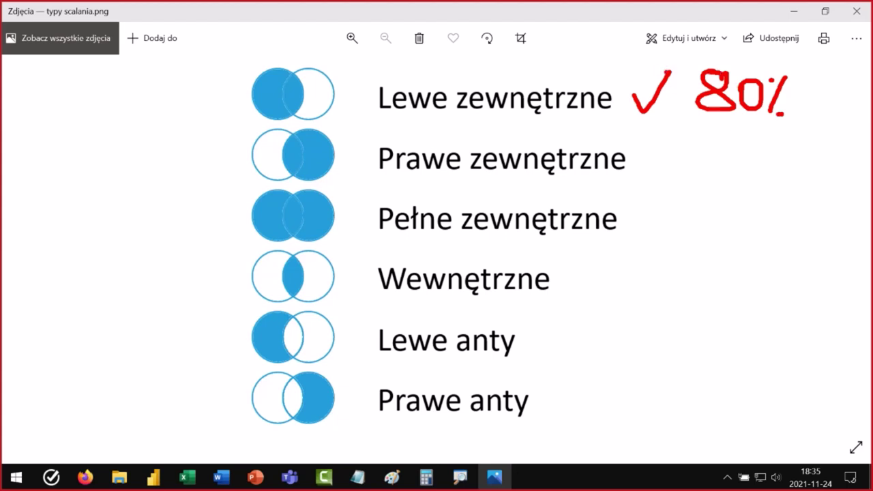
Step: Label the Lewe zewnętrzne circles L and P, and draw an exclamation mark and a D beside the diagram
mouse_move(264, 82)
left_mouse_down()
mouse_move(268, 97)
mouse_move(313, 100)
mouse_move(315, 90)
mouse_move(312, 105)
left_mouse_up()
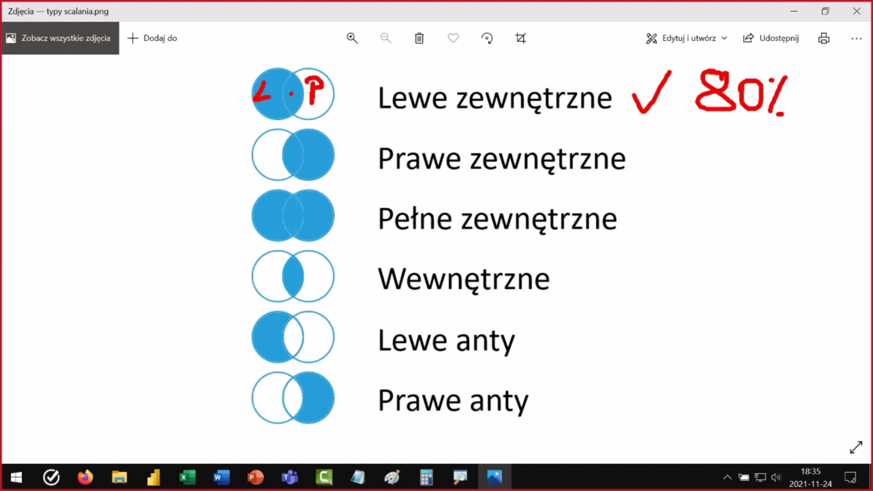
mouse_move(101, 87)
left_mouse_down()
mouse_move(115, 111)
mouse_move(111, 139)
left_mouse_up()
left_click_drag(137, 96, 144, 114)
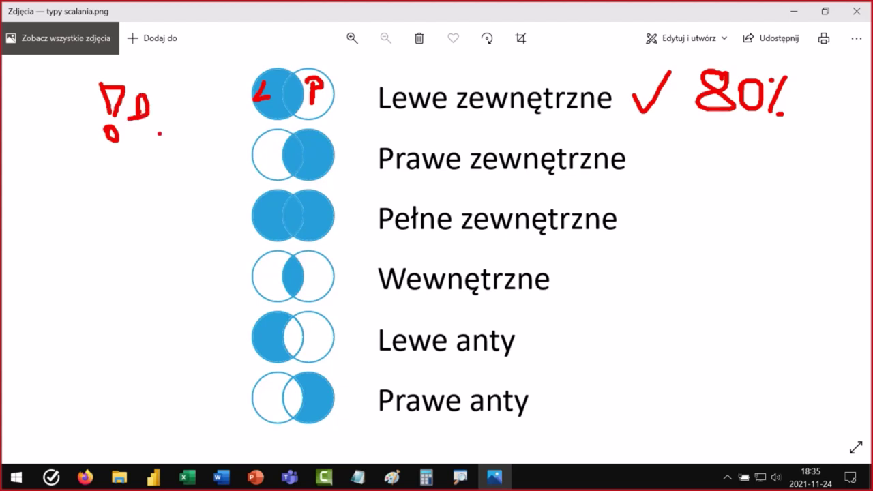
left_click_drag(113, 115, 113, 122)
Step: Label the Prawe zewnętrzne circles L and P, and undo both labels
mouse_move(264, 144)
left_mouse_down()
mouse_move(264, 165)
mouse_move(282, 166)
left_mouse_up()
mouse_move(311, 142)
left_mouse_down()
mouse_move(312, 168)
mouse_move(311, 142)
mouse_move(315, 159)
left_mouse_up()
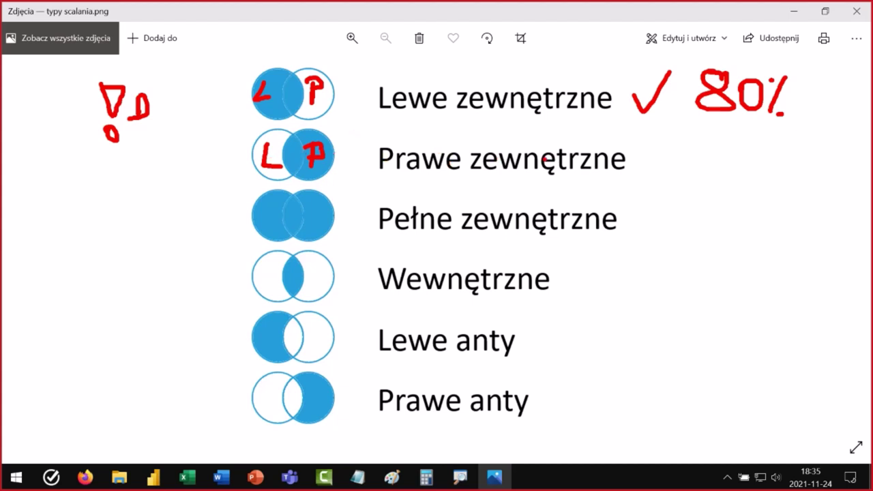
key("ctrl+z")
key("ctrl+z")
key("ctrl+z")
key("ctrl+z")
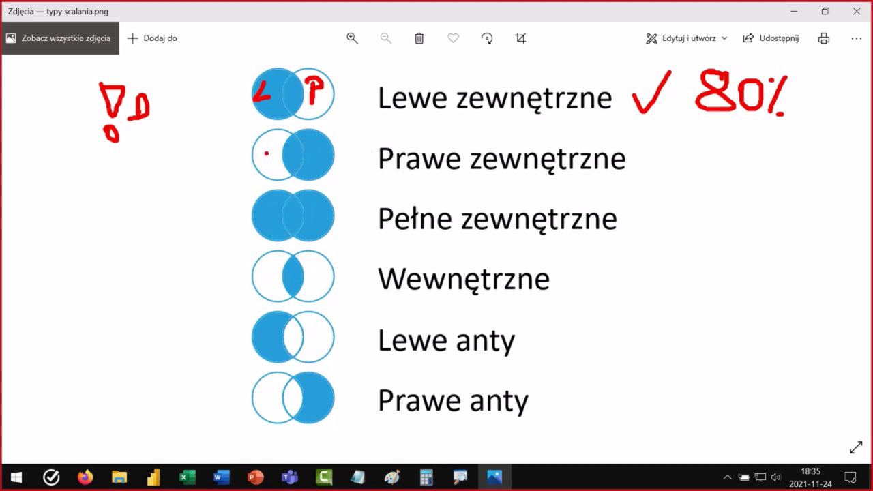
Step: Sketch two boxes beside the diagrams with an L in the upper one, and undo everything except the upper box
mouse_move(97, 185)
left_mouse_down()
mouse_move(152, 258)
mouse_move(97, 186)
mouse_move(166, 238)
left_mouse_up()
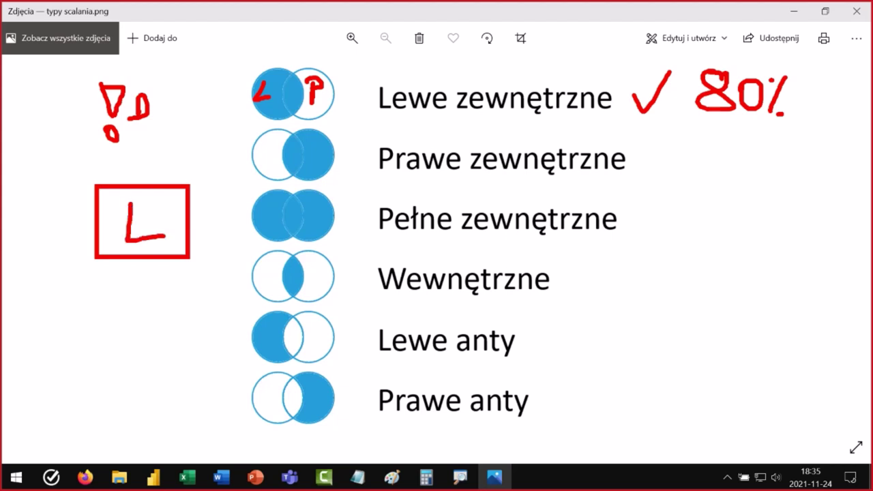
left_click_drag(92, 279, 172, 353)
mouse_move(125, 301)
left_mouse_down()
mouse_move(125, 331)
mouse_move(128, 315)
left_mouse_up()
key("ctrl+z")
key("ctrl+z")
key("ctrl+z")
key("ctrl+z")
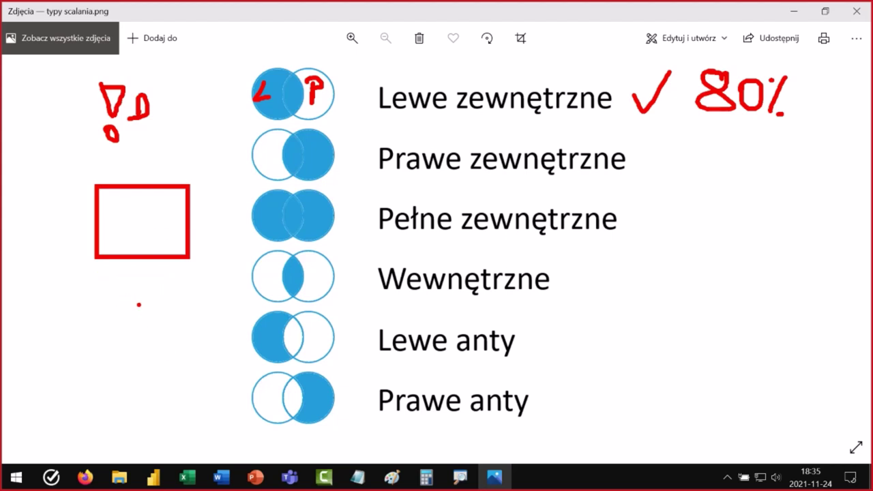
Step: Label the upper box P, add a box labelled L below it, and draw an arrow towards the Lewe zewnętrzne diagram
left_click_drag(126, 200, 120, 239)
left_click_drag(115, 208, 137, 216)
mouse_move(97, 277)
left_mouse_down()
mouse_move(141, 343)
mouse_move(186, 350)
left_mouse_up()
mouse_move(124, 290)
left_mouse_down()
mouse_move(124, 326)
mouse_move(162, 326)
left_mouse_up()
mouse_move(155, 179)
left_mouse_down()
mouse_move(190, 136)
mouse_move(238, 108)
mouse_move(218, 142)
left_mouse_up()
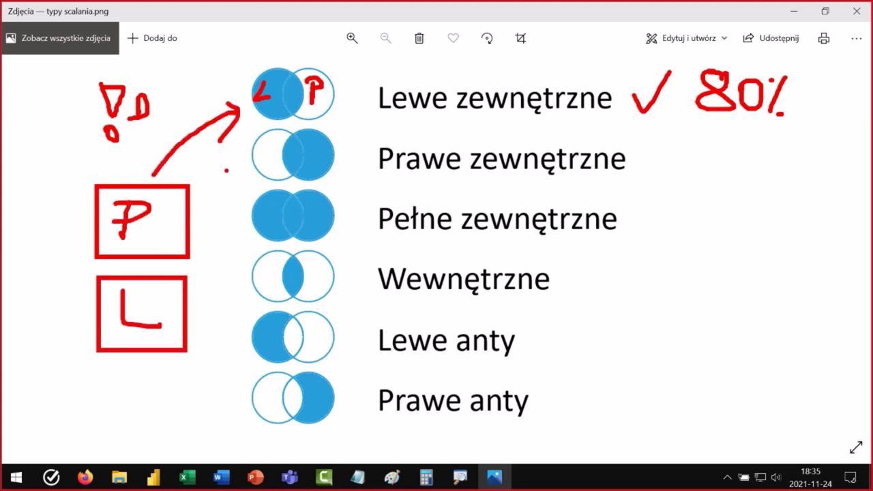
Step: Undo the arrow and the P and L boxes beside the diagrams
key("ctrl+z")
key("ctrl+z")
key("ctrl+z")
key("ctrl+z")
key("ctrl+z")
key("ctrl+z")
key("ctrl+z")
key("ctrl+z")
key("ctrl+z")
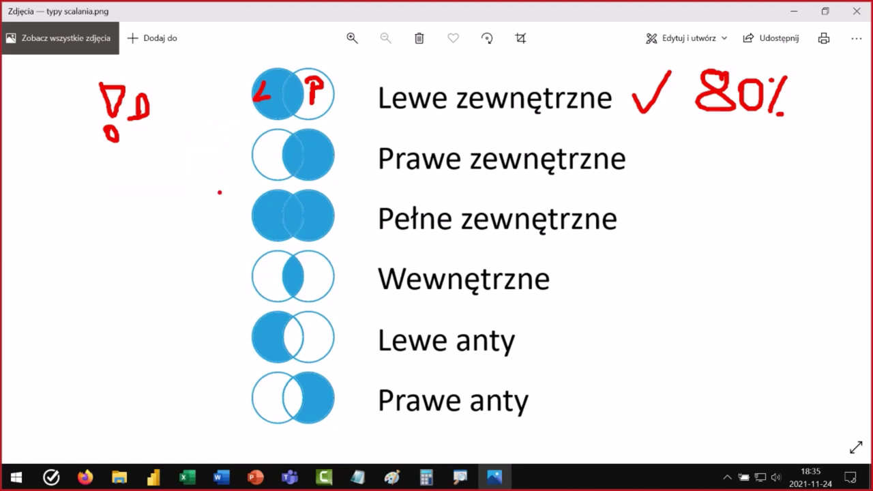
Step: Cross out the Prawe zewnętrzne, Prawe anty and Pełne zewnętrzne joins with straight red lines
mouse_move(236, 159)
left_mouse_down()
mouse_move(780, 159)
mouse_move(672, 159)
left_mouse_up()
mouse_move(221, 403)
left_mouse_down()
mouse_move(453, 395)
mouse_move(679, 402)
left_mouse_up()
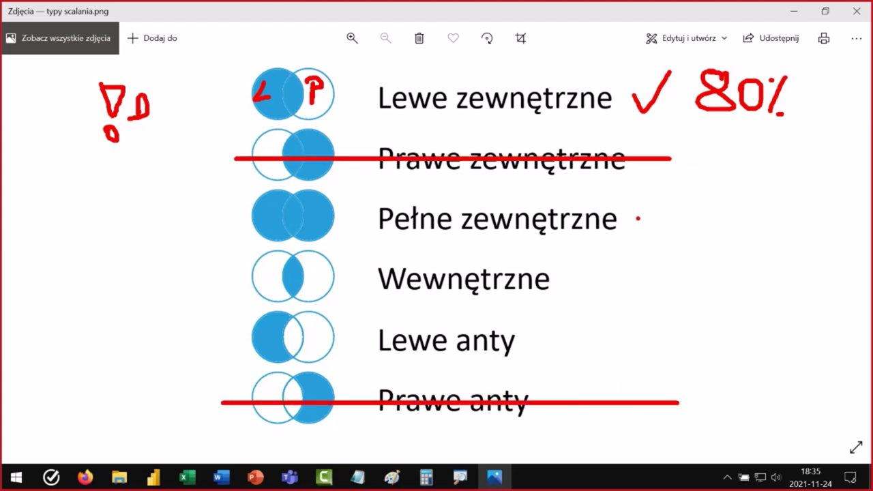
mouse_move(233, 215)
left_mouse_down()
mouse_move(627, 206)
mouse_move(677, 213)
left_mouse_up()
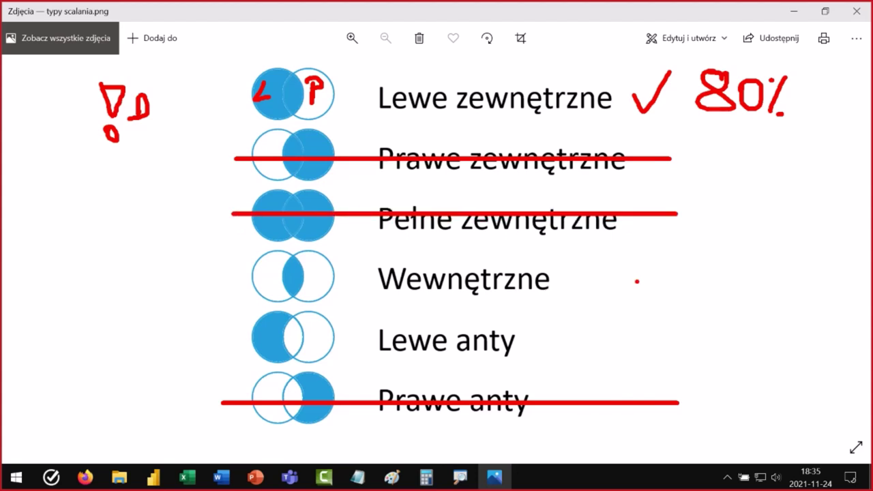
Step: Annotate the Wewnętrzne and Lewe anty joins with a tick and "10%" each
mouse_move(621, 279)
left_mouse_down()
mouse_move(626, 292)
mouse_move(653, 266)
mouse_move(703, 292)
mouse_move(711, 285)
left_mouse_up()
mouse_move(715, 281)
left_mouse_down()
mouse_move(724, 268)
mouse_move(757, 275)
mouse_move(752, 303)
left_mouse_up()
left_click(774, 301)
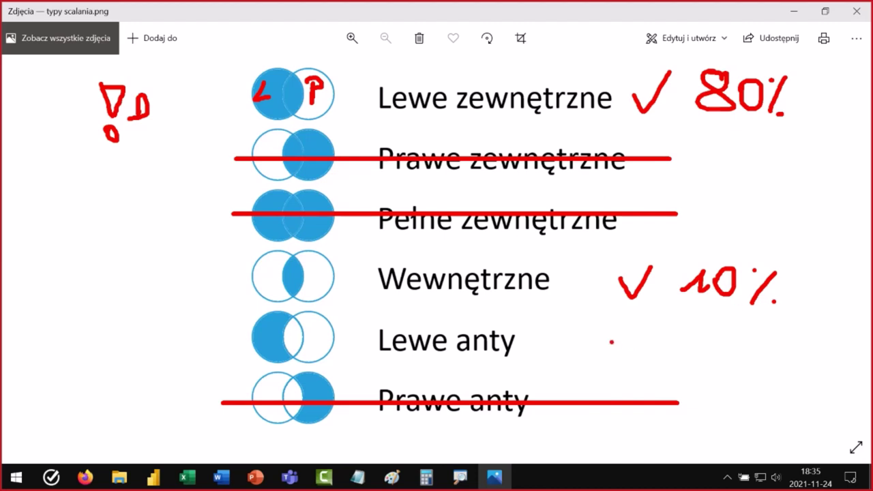
mouse_move(613, 342)
left_mouse_down()
mouse_move(622, 357)
mouse_move(649, 313)
left_mouse_up()
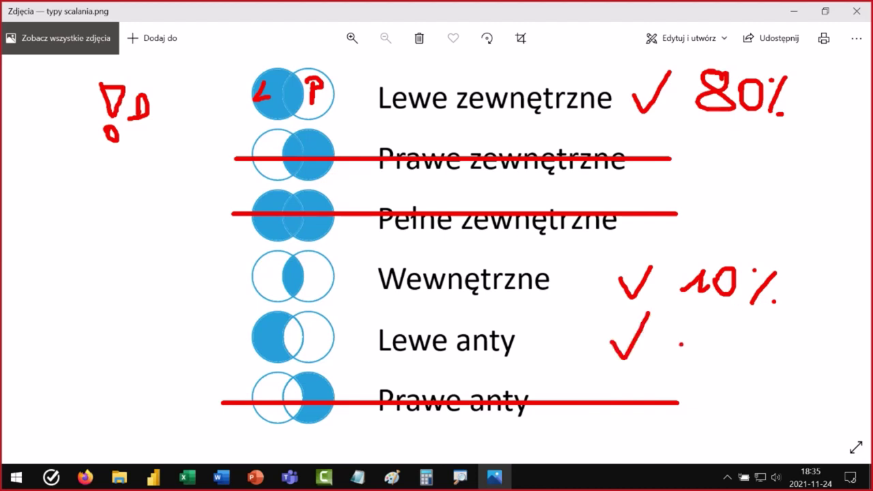
mouse_move(681, 344)
left_mouse_down()
mouse_move(696, 357)
mouse_move(744, 334)
mouse_move(737, 357)
left_mouse_up()
left_click(747, 365)
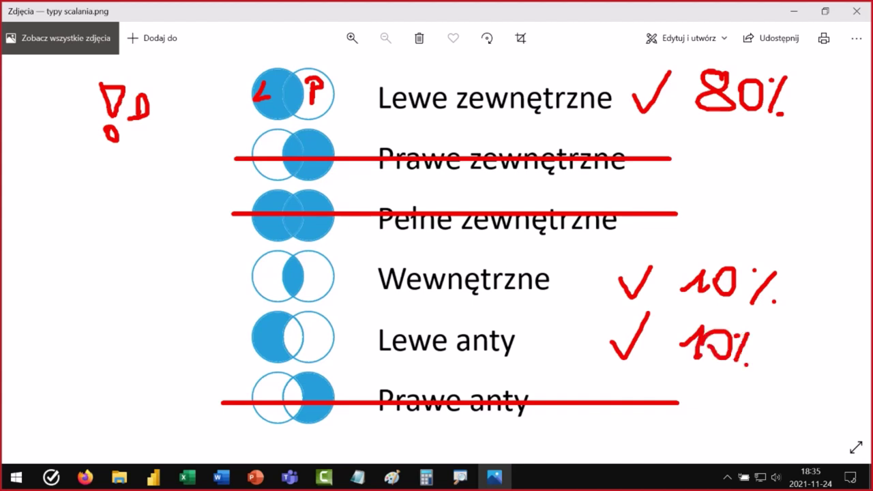
Step: Point an arrow at the Lewe anty diagram with a large tick beside it, and clear all annotations
left_click_drag(170, 340, 238, 341)
left_click_drag(217, 330, 217, 350)
left_click_drag(88, 331, 170, 257)
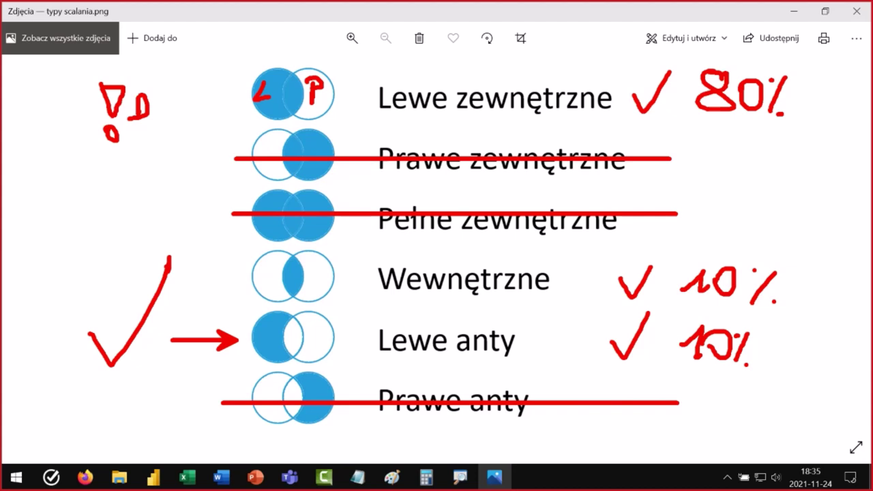
key("Escape")
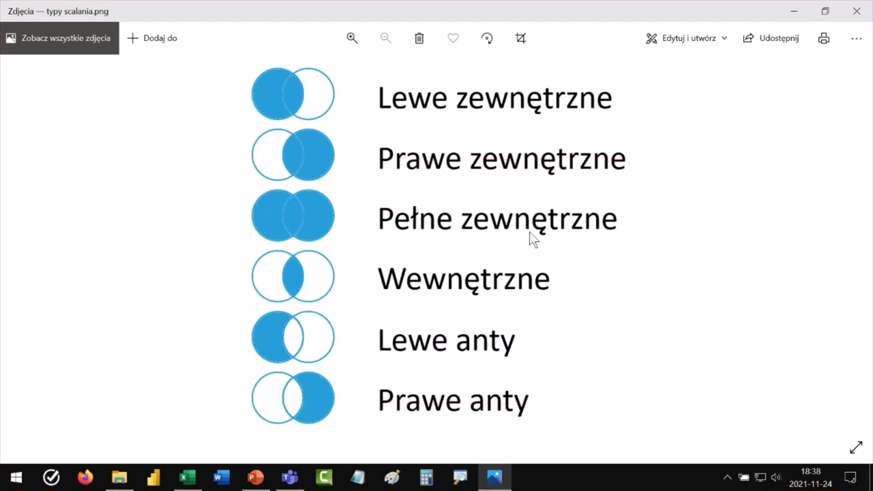
Step: Switch back to the Power Query Editor and open the merge settings of the Źródło step in Scalanie1
left_click(188, 478)
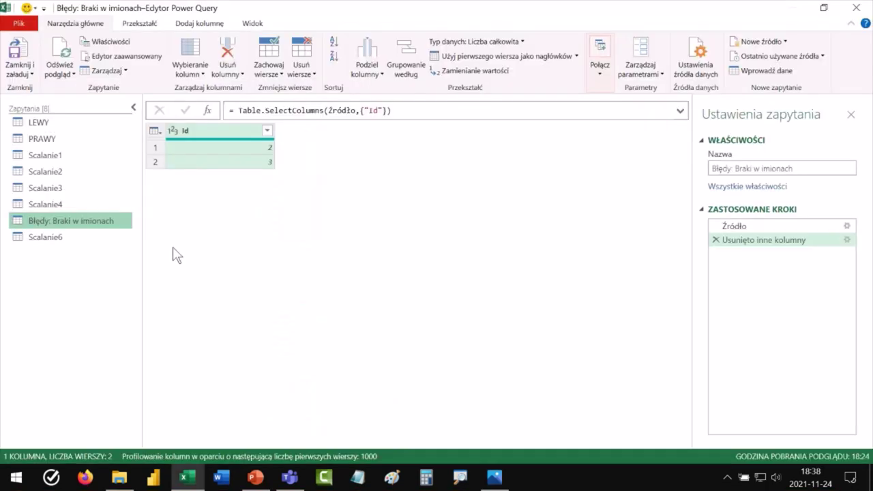
left_click(46, 157)
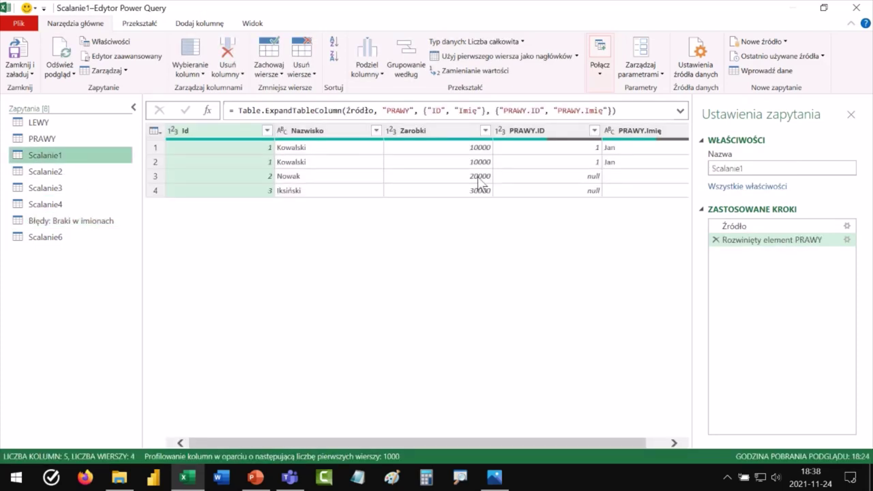
left_click(747, 227)
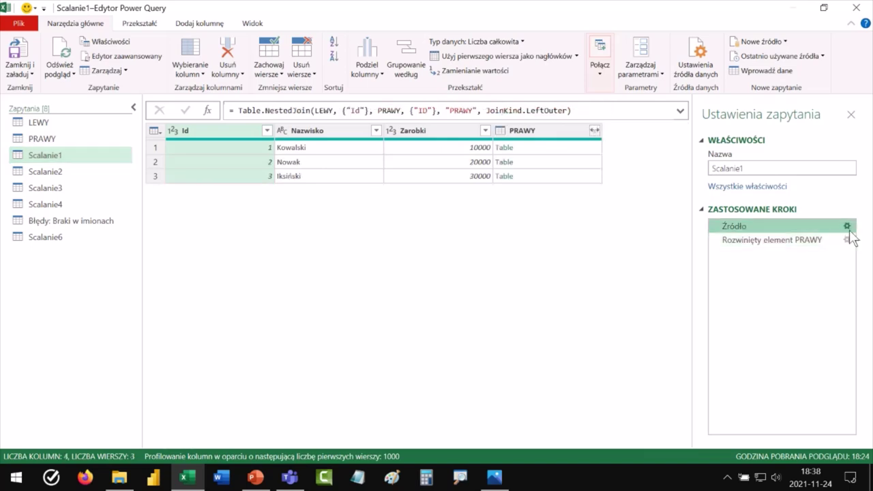
left_click(846, 226)
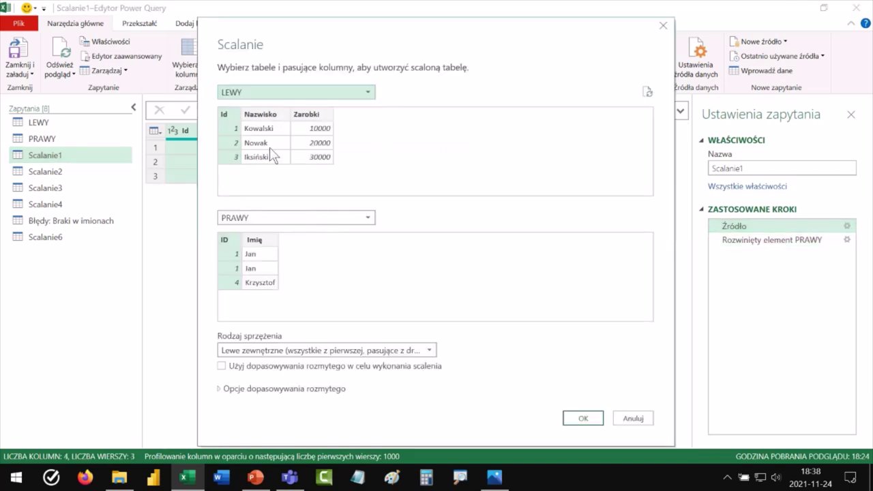
Step: Reselect Id as the matching column of LEWY, highlight the matching rows with ID 1, and cancel the merge settings
left_click(266, 115)
left_click(231, 114)
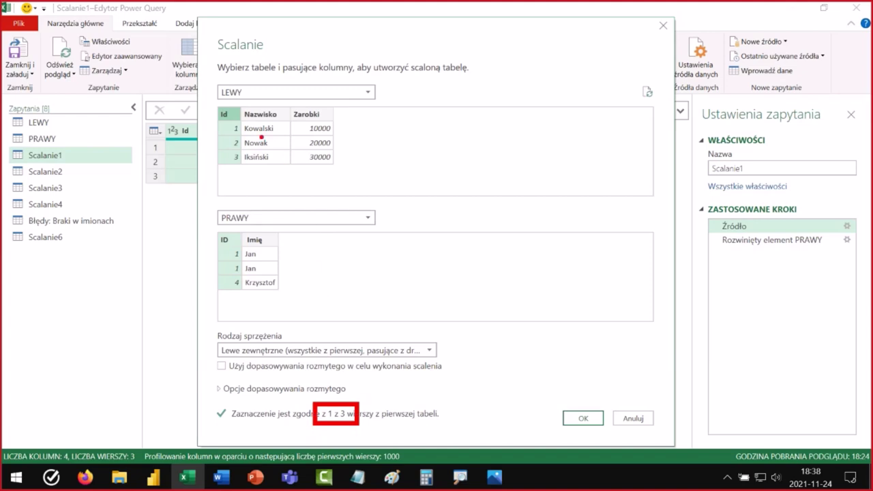
left_click_drag(247, 130, 240, 254)
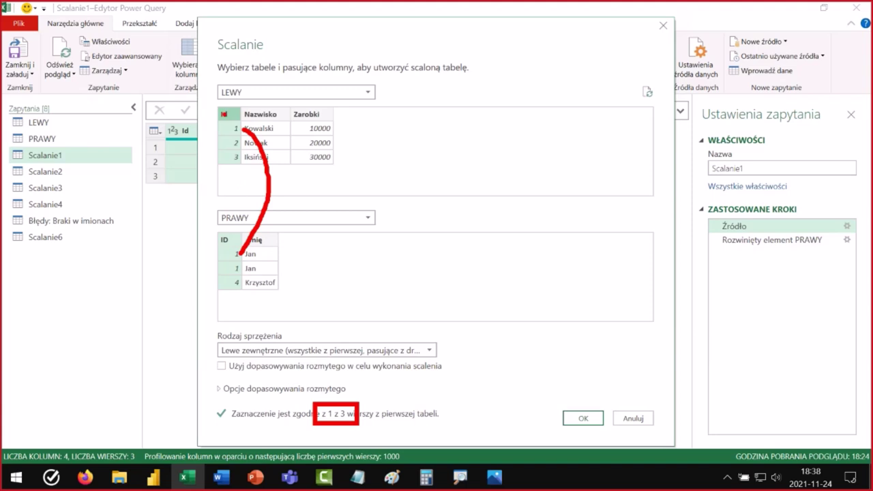
mouse_move(244, 135)
left_mouse_down()
mouse_move(222, 115)
mouse_move(247, 124)
left_mouse_up()
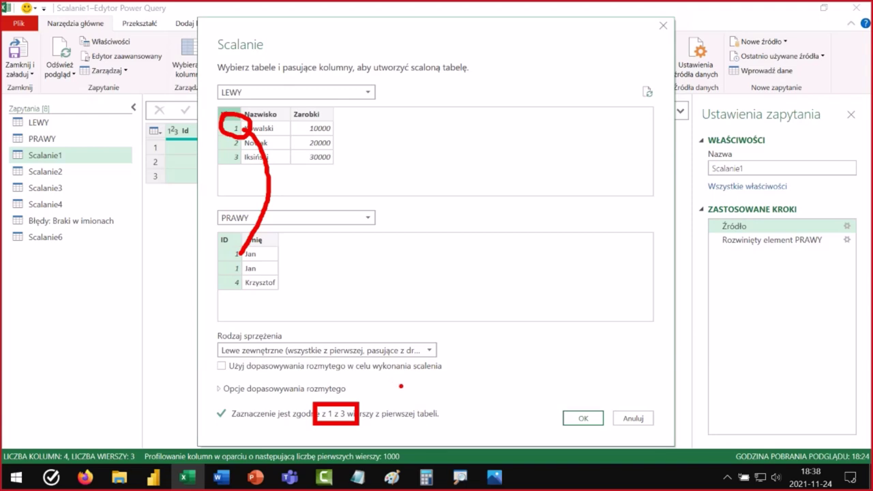
key("Escape")
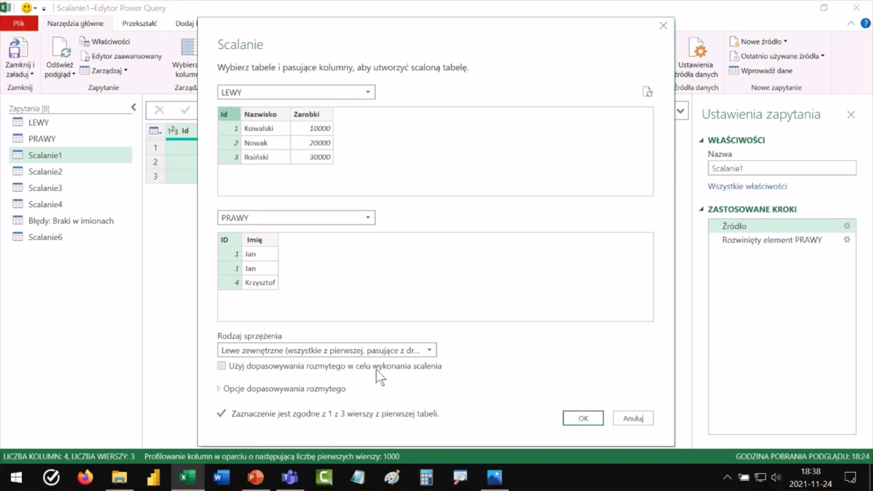
left_click(635, 418)
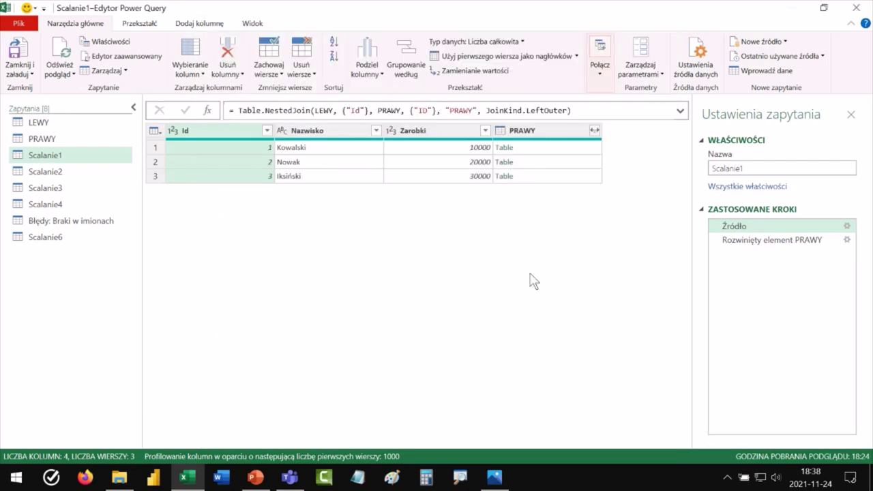
Step: Insert a row-count step after the Źródło step of Scalanie1
left_click(744, 241)
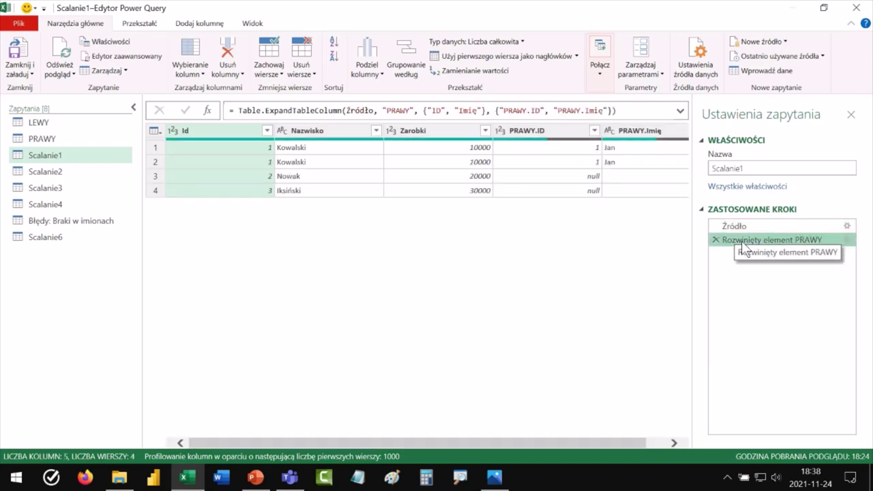
left_click(733, 227)
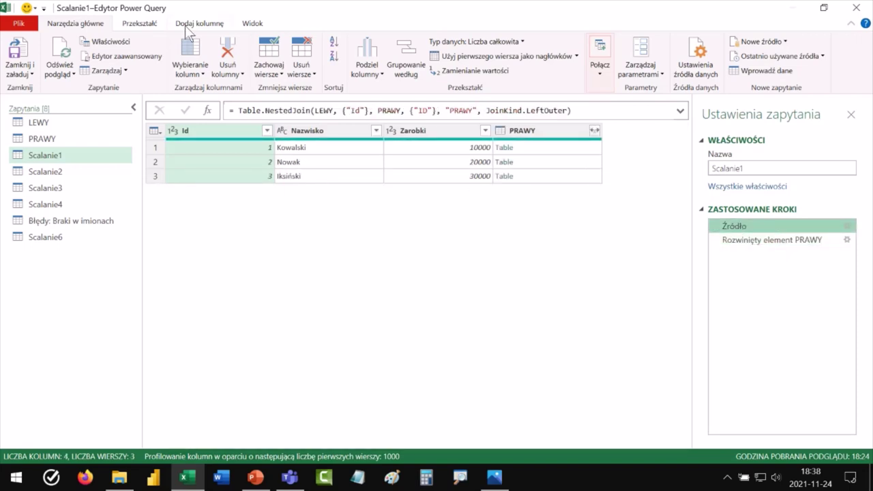
left_click(155, 23)
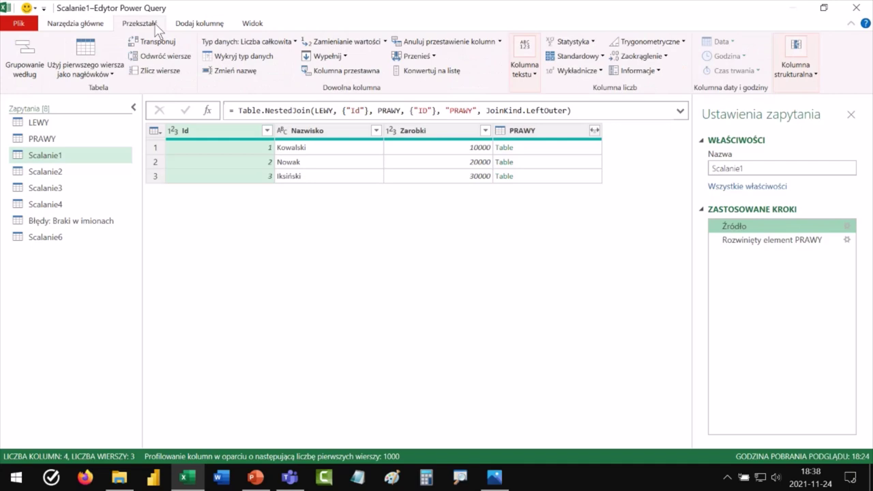
left_click(159, 71)
left_click(505, 272)
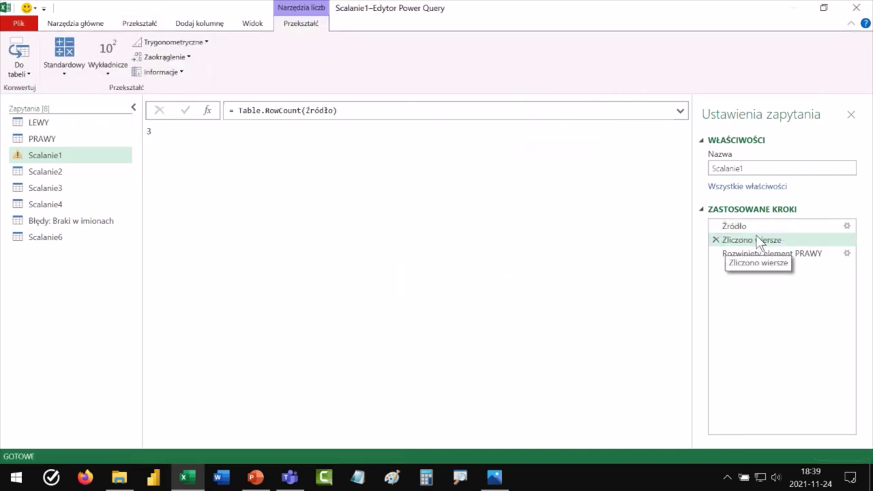
Step: Move the Zliczono wiersze step of Scalanie1 below the Rozwinięty element PRAWY step
left_click(147, 131)
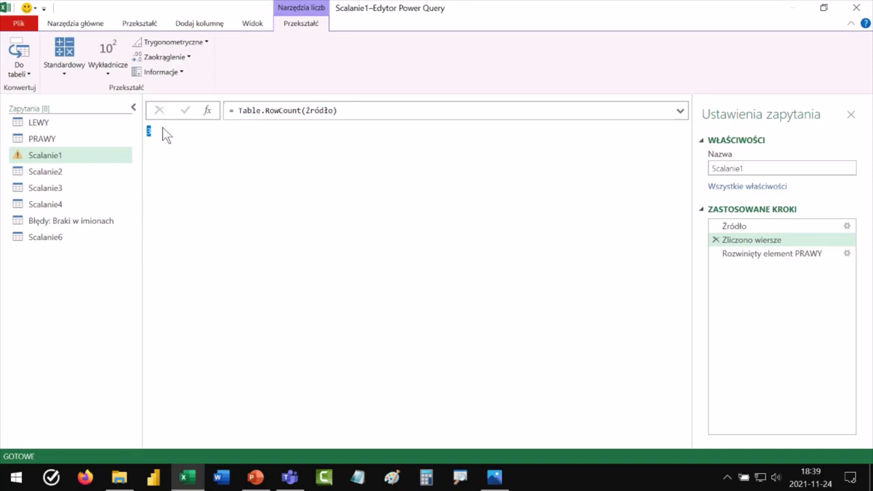
left_click(171, 135)
left_click_drag(709, 256, 622, 254)
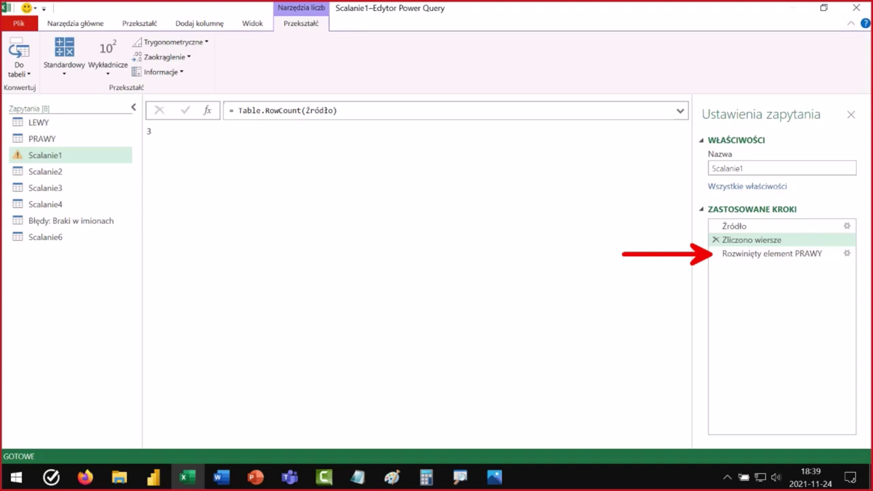
key("Escape")
left_click_drag(751, 243, 756, 267)
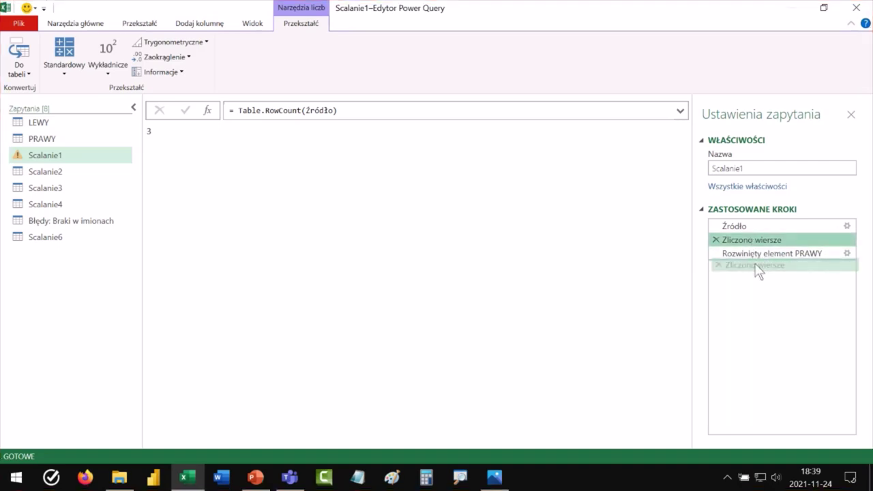
Step: Place the row-count step after Rozwinięty element PRAWY in Scalanie1 and delete it from the applied steps
left_click_drag(755, 263, 757, 269)
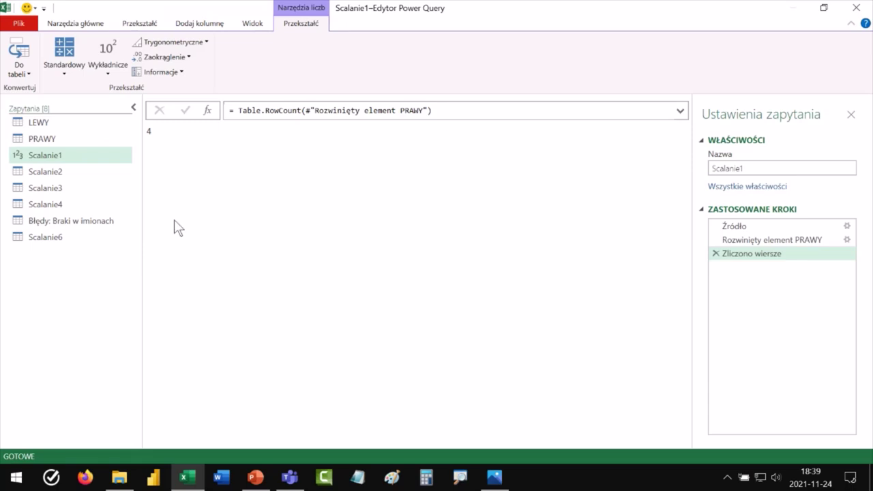
left_click(716, 253)
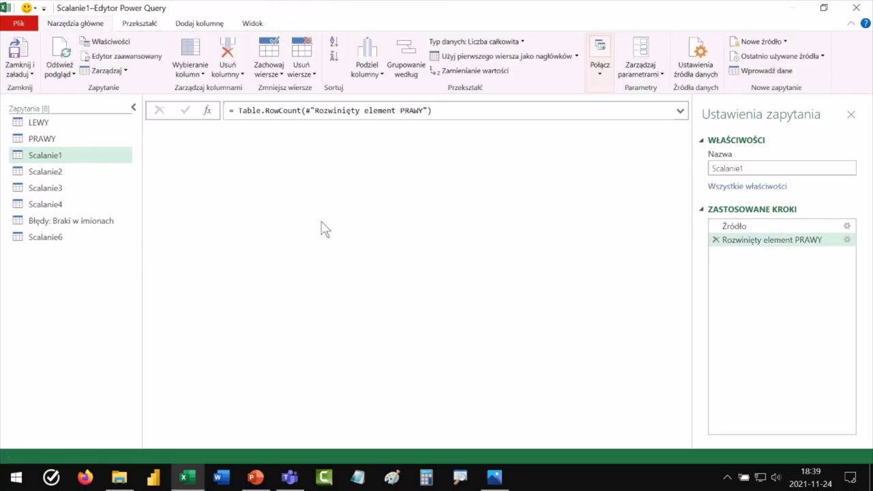
Step: Open the PRAWY query and review the options for removing duplicates from its ID column without applying any
left_click(49, 138)
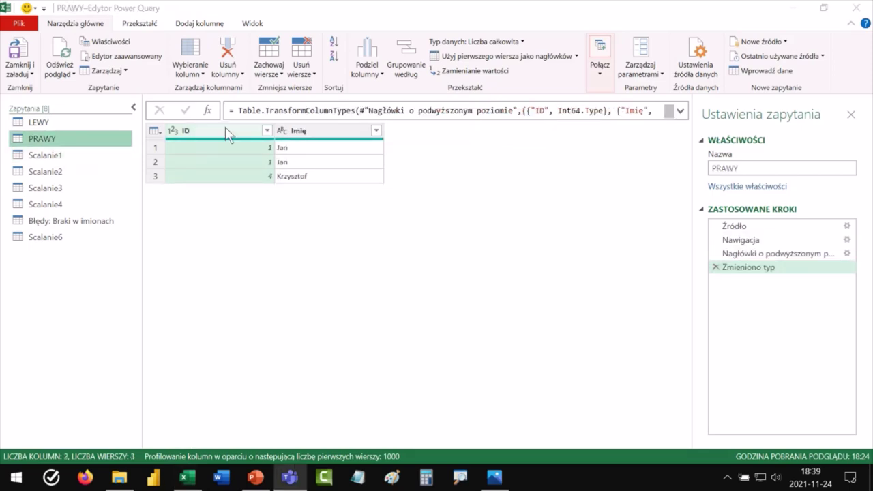
right_click(215, 129)
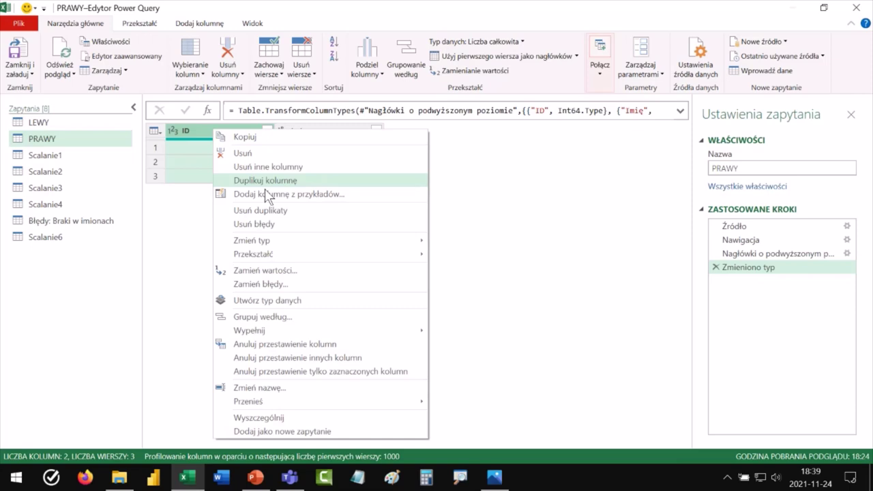
left_click(301, 70)
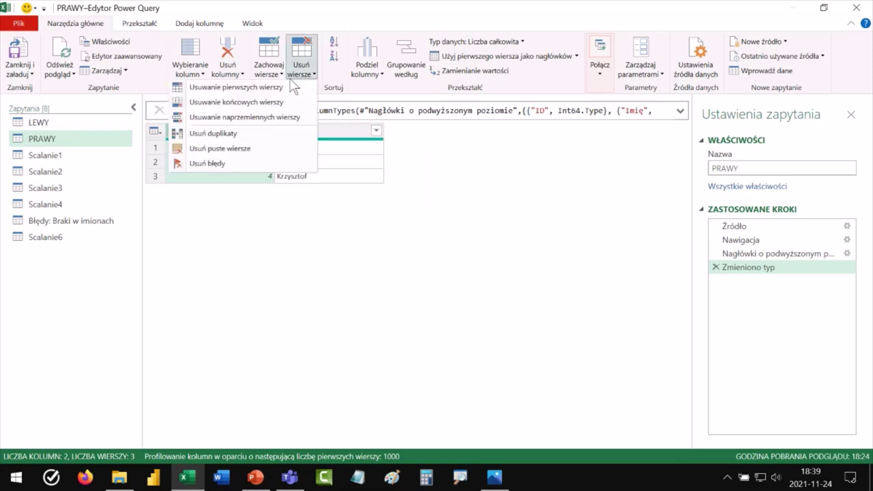
left_click(305, 353)
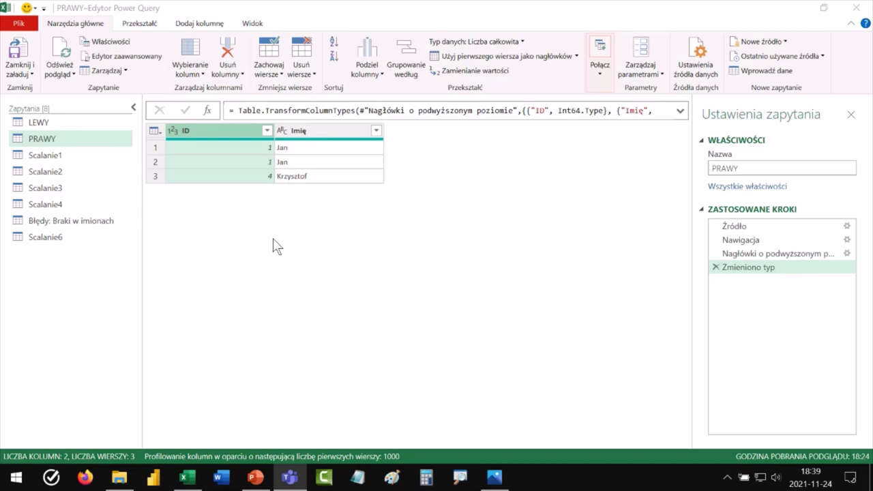
Step: Close and load the queries back to the workbook and select cell A2 on the Scalanie5 sheet
mouse_move(256, 479)
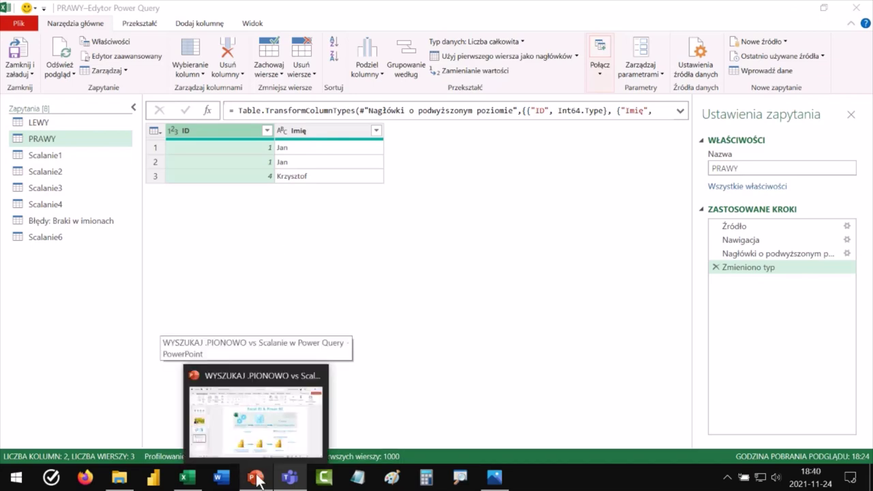
left_click(20, 54)
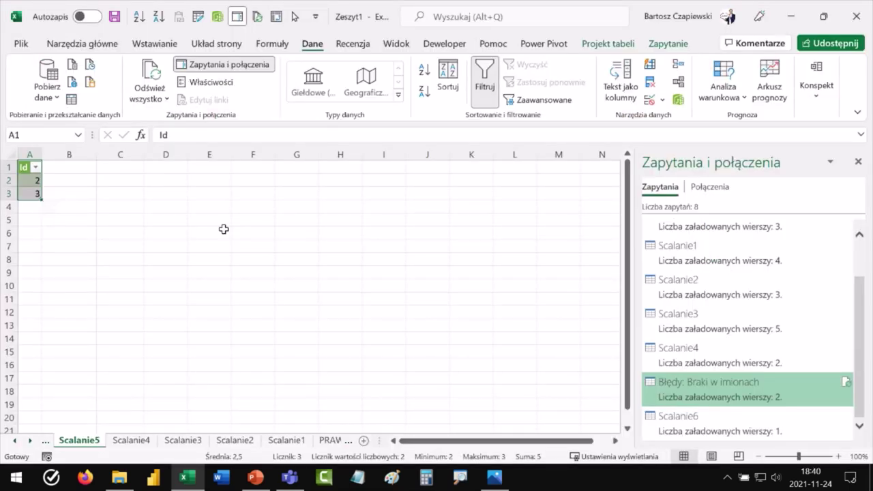
left_click(36, 180)
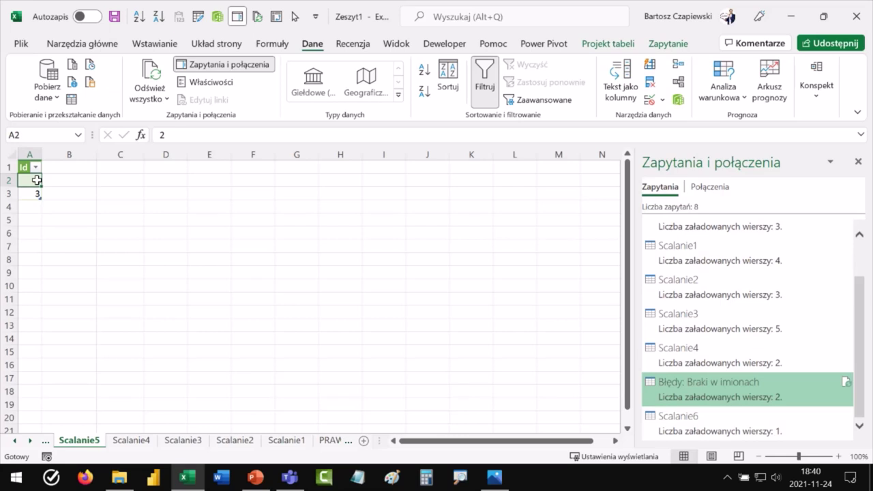
Step: Save the workbook in the Pulpit folder as Roz3 PQ
key("F12")
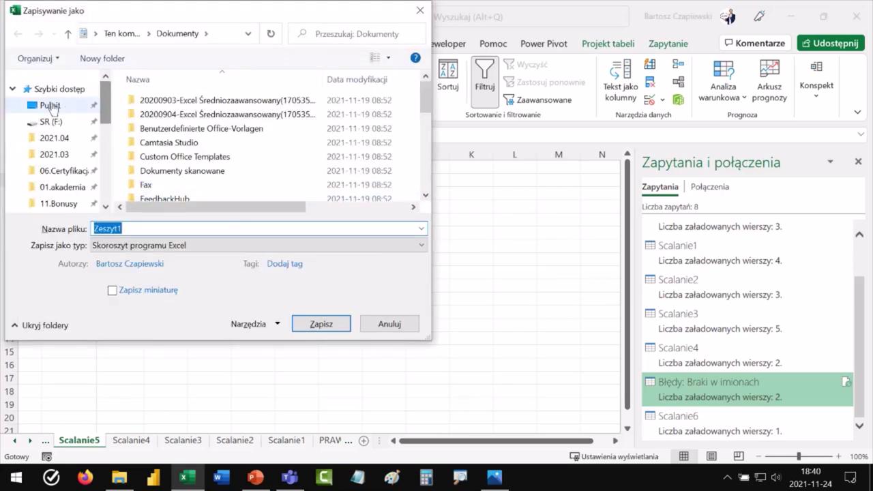
left_click(51, 106)
scroll(248, 135, "down", 2)
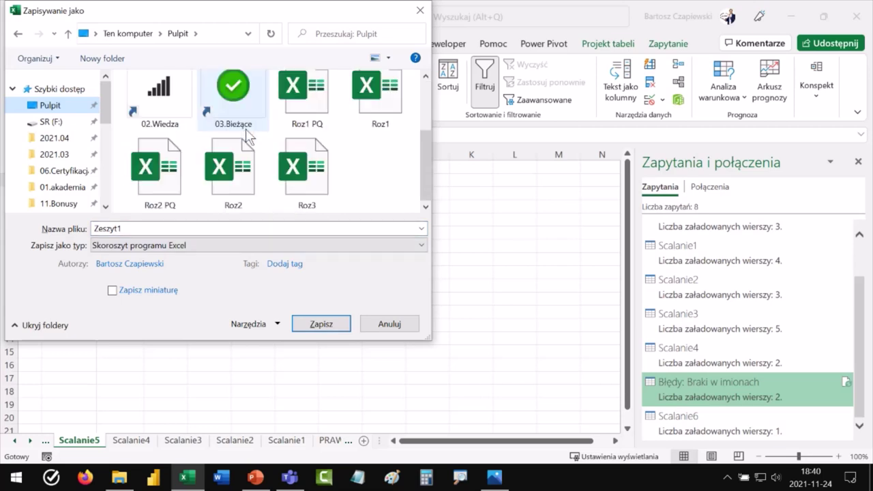
left_click(163, 174)
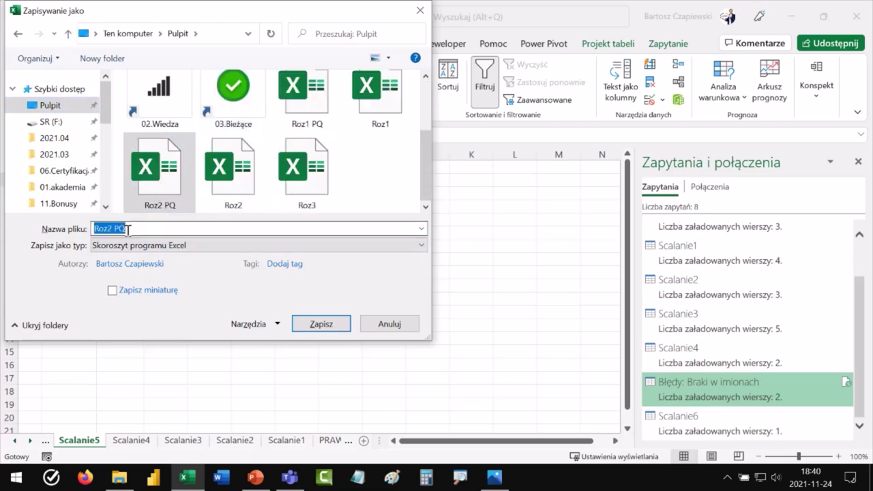
left_click(110, 225)
key("BackSpace")
type("3")
key("Return")
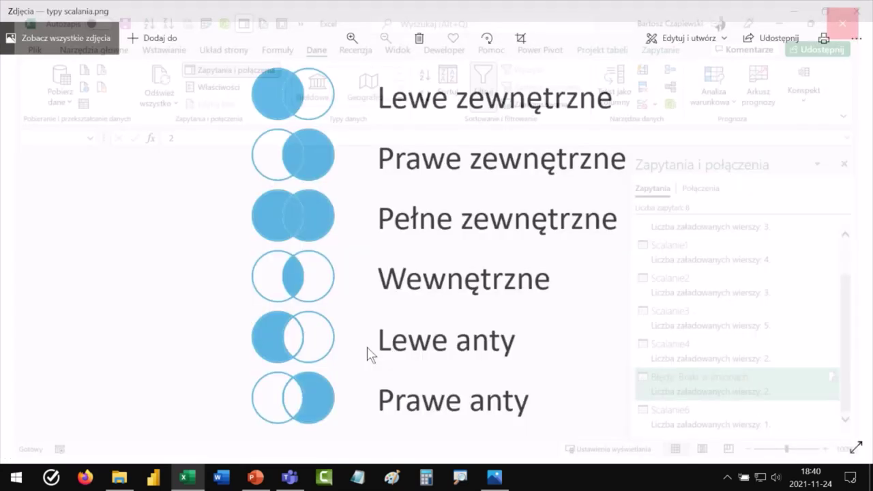
Step: Switch to PowerPoint and start the slide show from slide 8, "Jak uczyć się Power Query?"
left_click(256, 477)
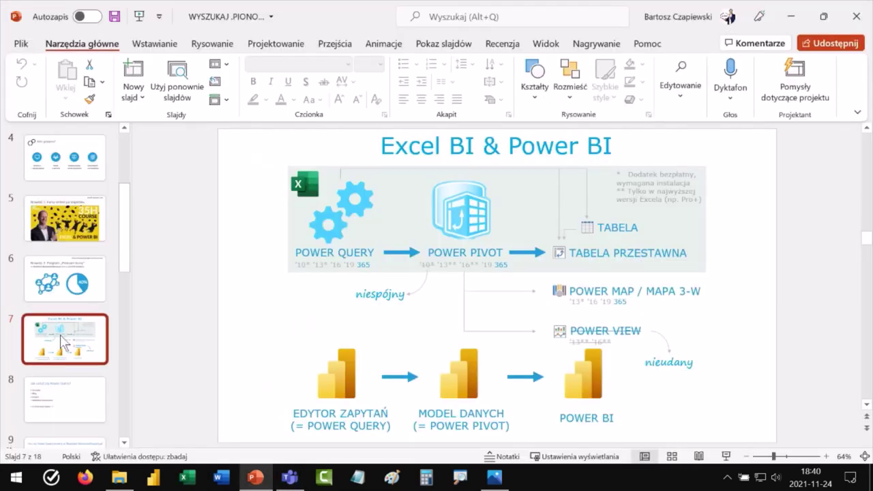
left_click(62, 394)
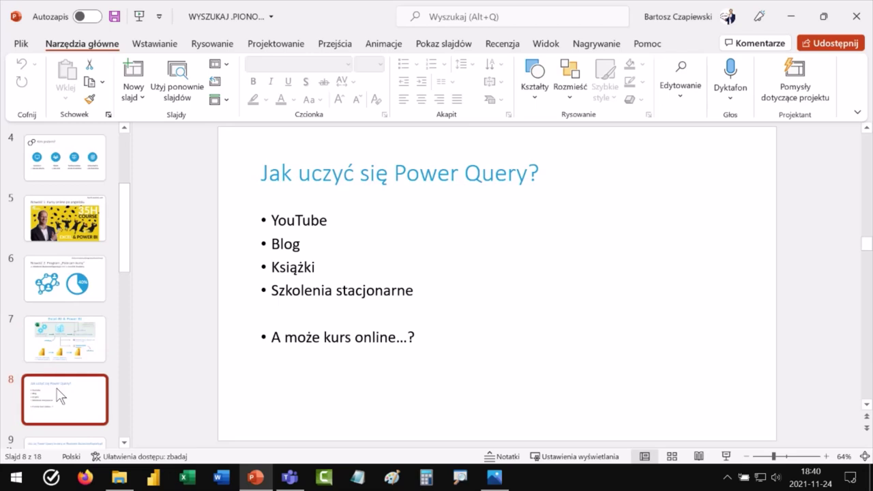
key("shift+F5")
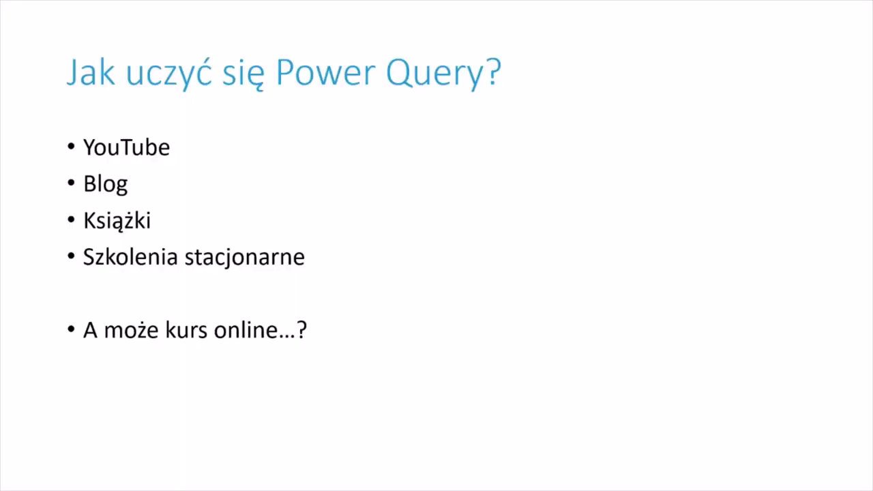
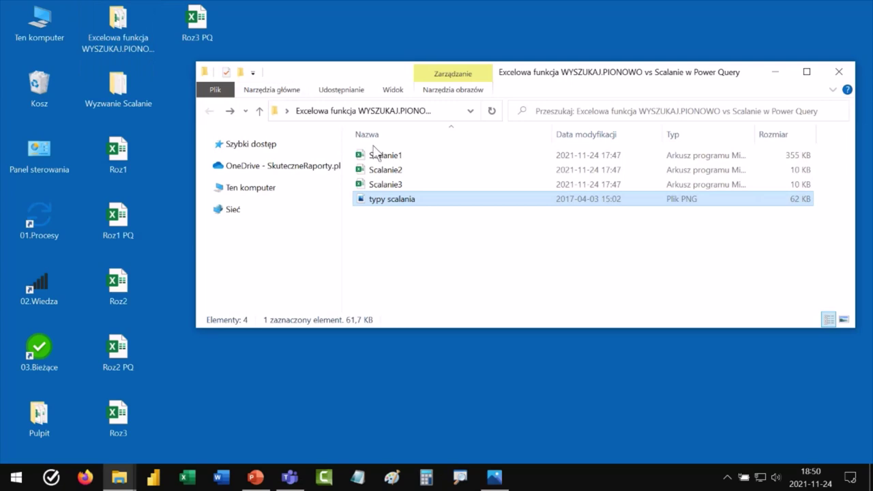
Step: Open the Scalanie1 workbook and save a copy in the Pulpit folder, named Pytanie plus the asker's first name
double_click(384, 156)
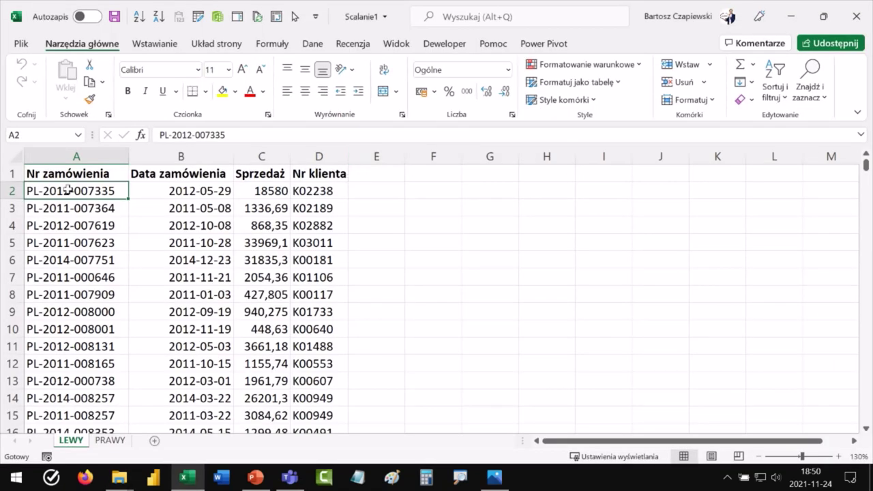
key("F12")
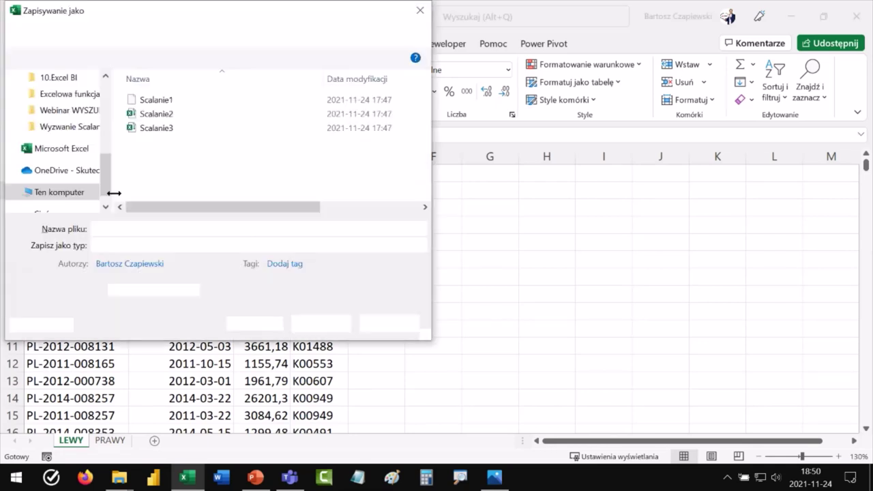
left_click(50, 105)
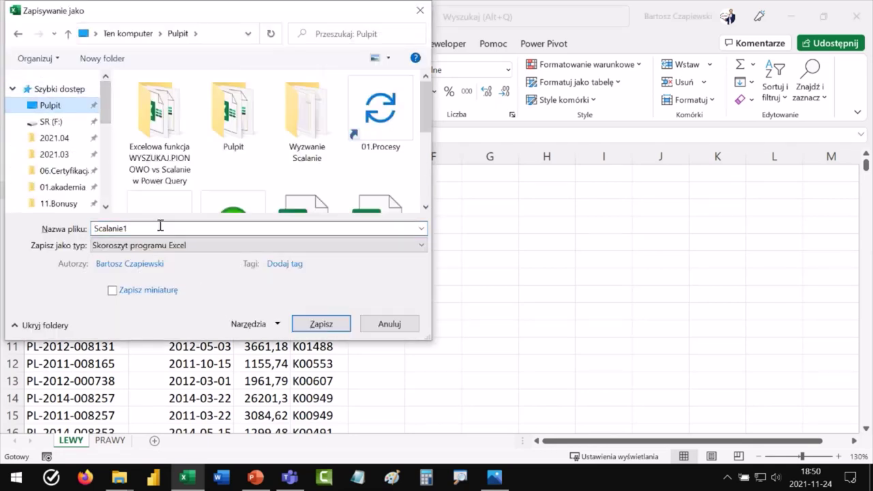
type("Pytanie Ela")
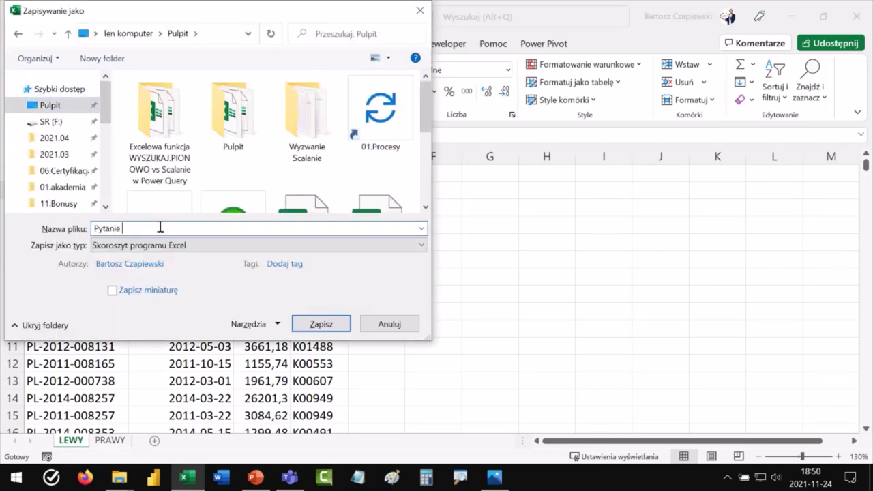
key("Return")
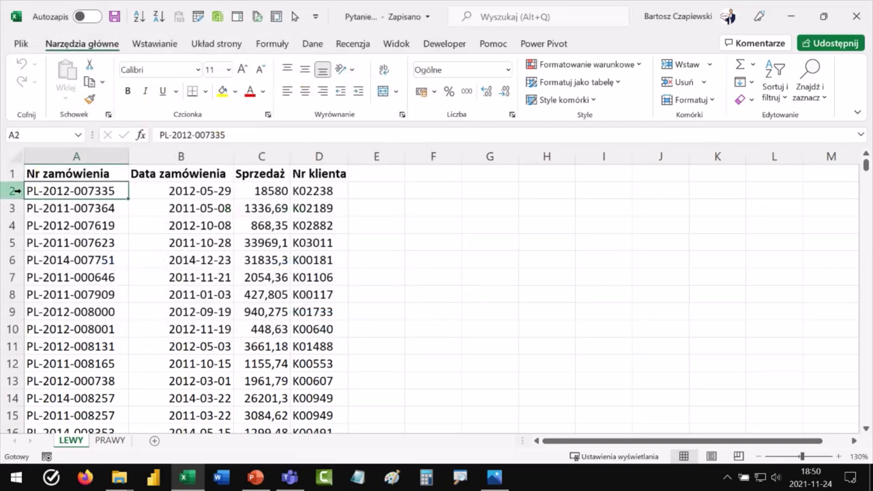
Step: Insert blank rows at rows 2 to 1014 of the LEWY sheet, above the existing data, and return to A1
mouse_move(14, 192)
left_mouse_down()
mouse_move(10, 486)
mouse_move(17, 183)
mouse_move(26, 191)
left_mouse_up()
right_click(25, 191)
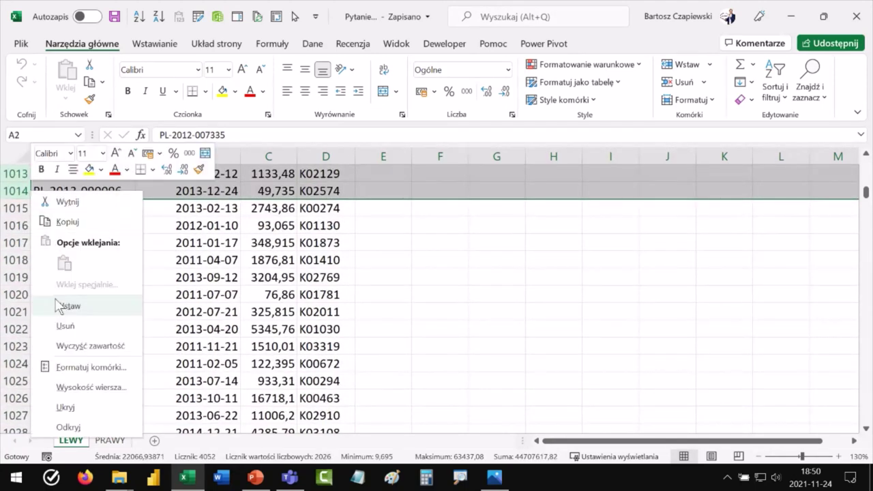
left_click(62, 318)
left_click(83, 223)
key("ctrl+Home")
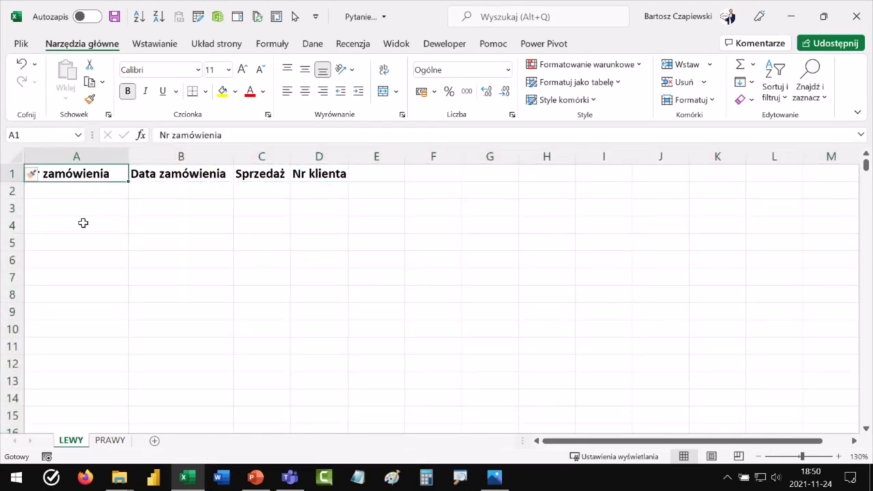
Step: Enter 1 in A2 and 2 in A3 under Nr zamówienia
key("Down")
type("1")
key("ctrl+Return")
left_click(80, 213)
type("2")
key("Return")
Step: Copy the values in A2:A3 and paste them into A4:A5 and A6:A7
left_click_drag(111, 193, 120, 210)
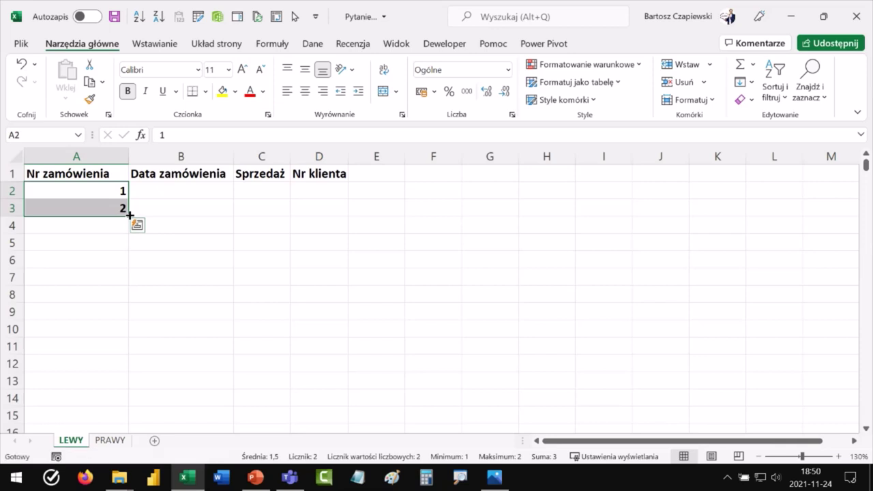
key("ctrl+c")
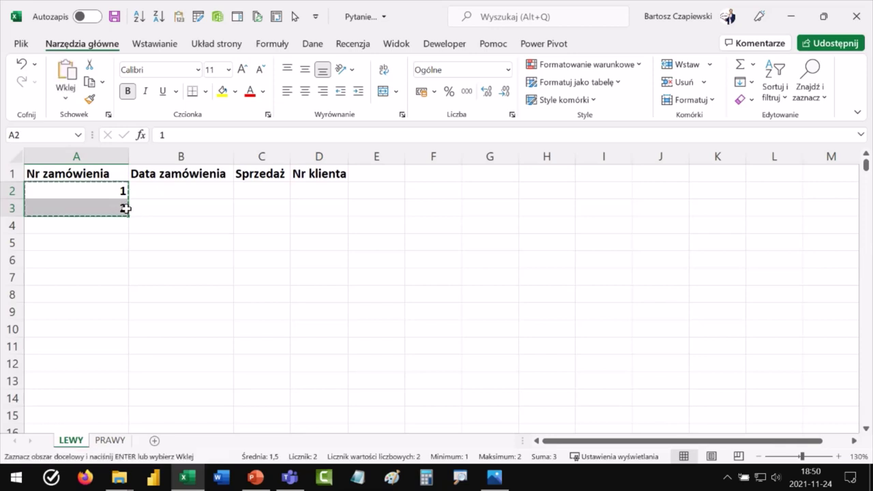
key("Down")
key("Down")
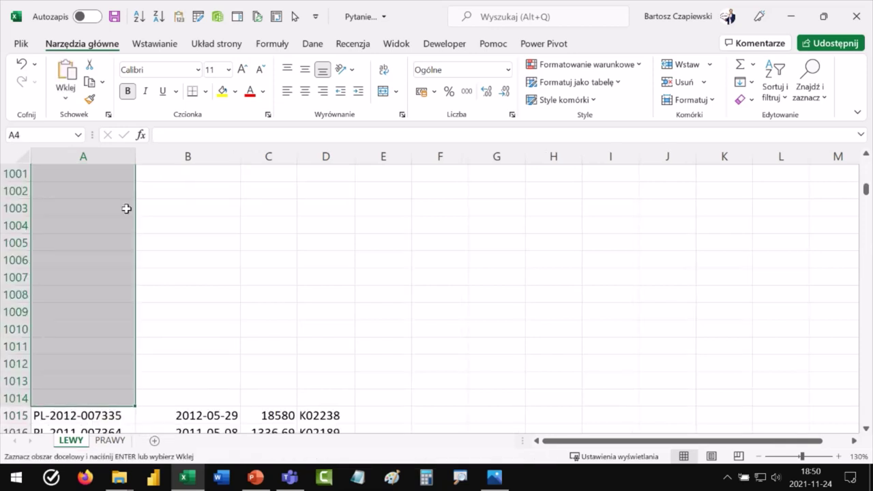
key("ctrl+v")
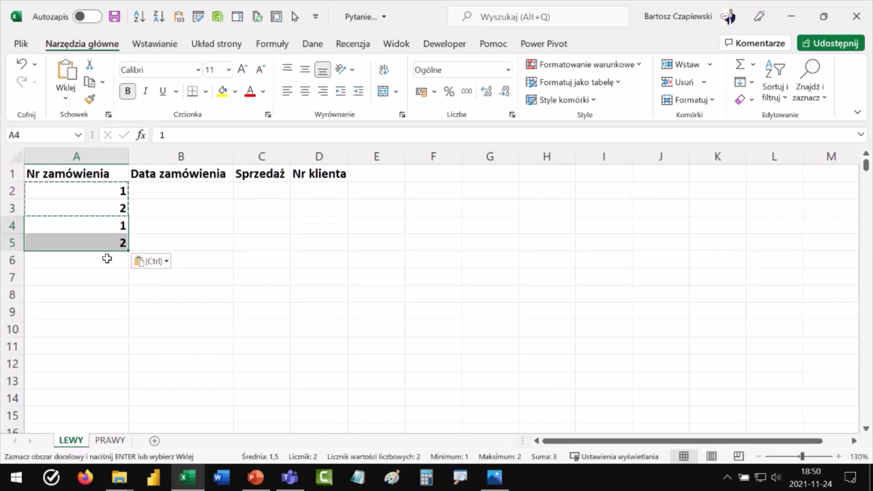
left_click(121, 259)
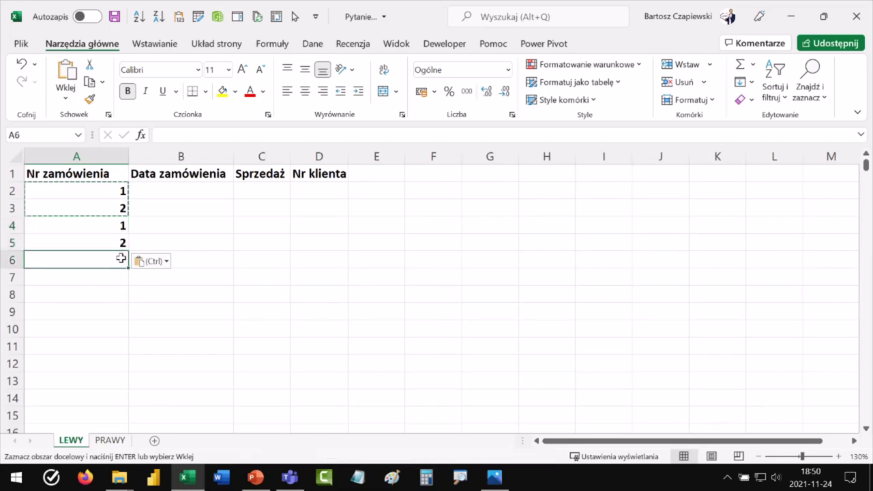
key("ctrl+v")
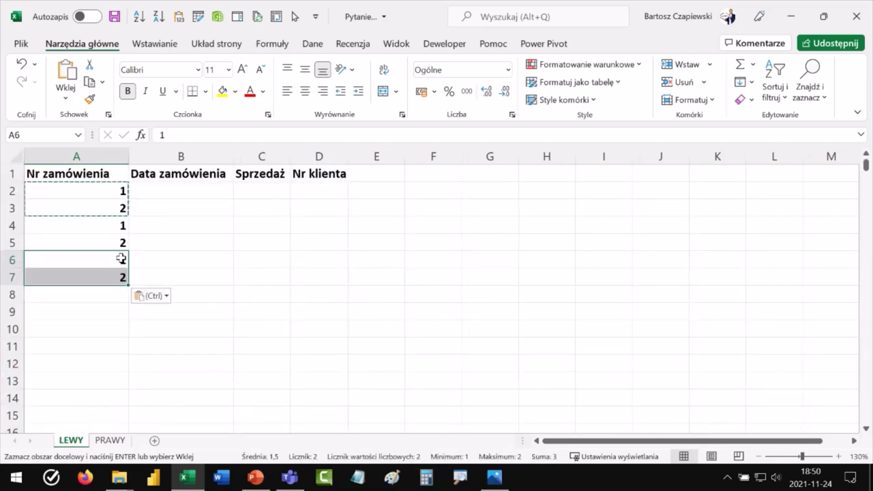
Step: Fill the 2 from A7 down the blank cells of column A to A1014
key("Up")
key("Up")
key("Up")
key("Up")
left_click_drag(111, 187, 124, 278)
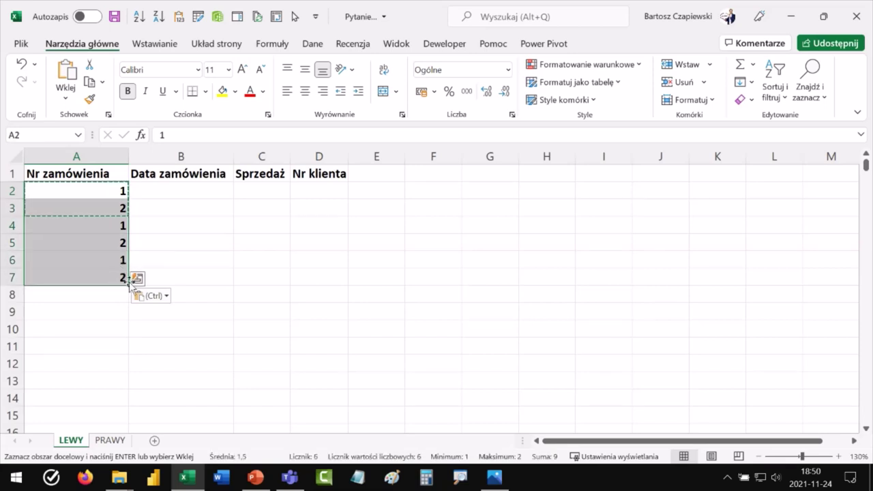
left_click(123, 275)
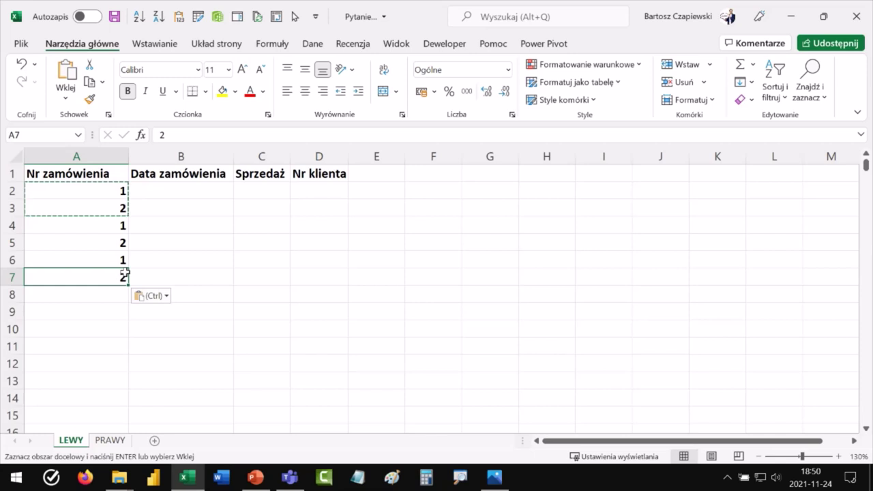
key("ctrl+shift+Down")
key("shift+Up")
key("Escape")
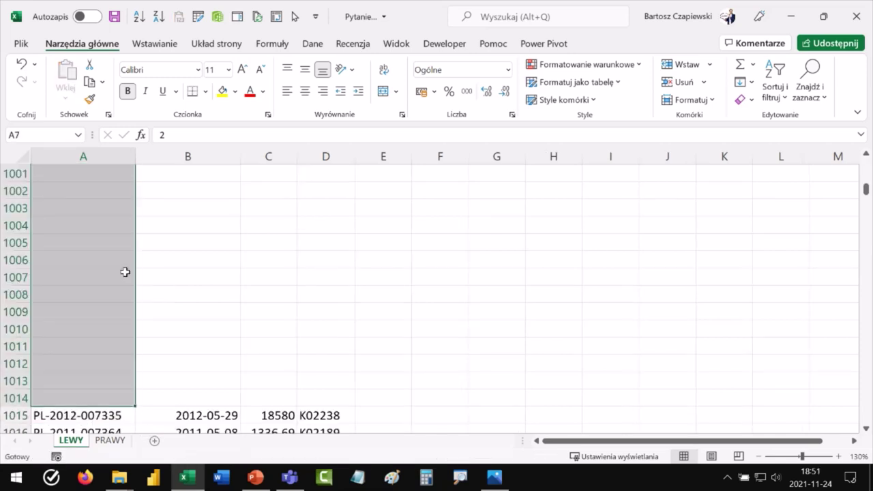
key("ctrl+d")
left_click(108, 279)
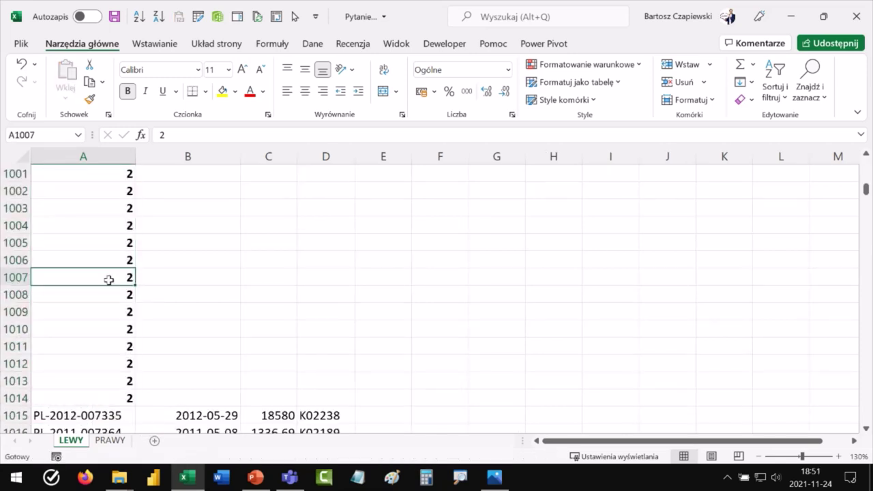
Step: Save the attendee's question workbook and create a new blank workbook
key("super+Down")
key("super+Down")
left_click(183, 477)
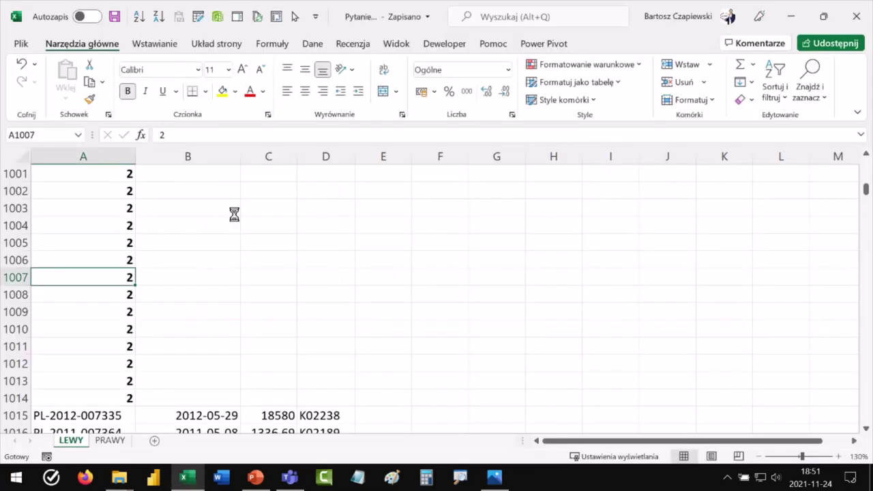
key("ctrl+n")
Step: Import the LEWY and PRAWY sheets of the attendee's question workbook from the desktop into the Power Query Editor
left_click(313, 44)
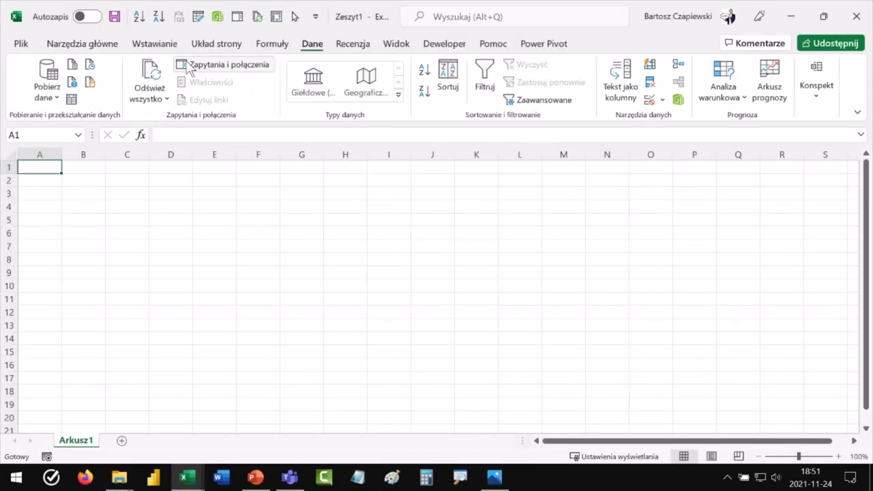
left_click(47, 79)
left_click(269, 134)
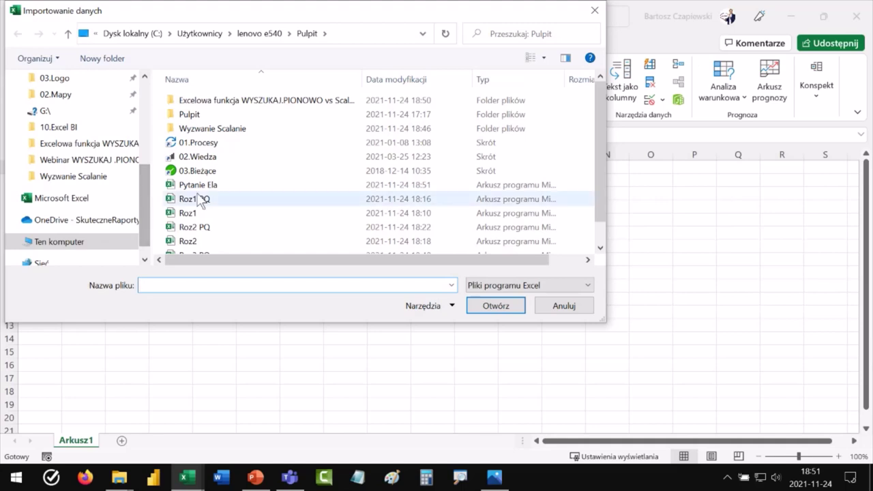
left_click(199, 185)
left_click(483, 306)
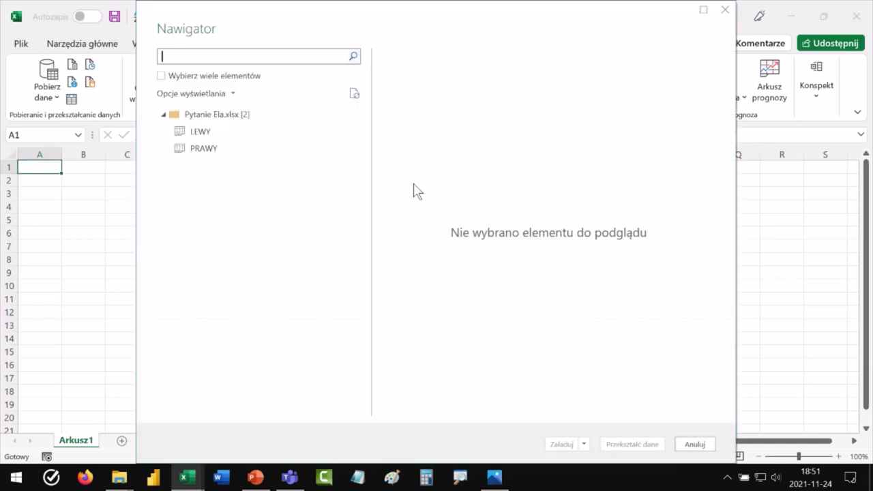
left_click(162, 77)
left_click(178, 131)
left_click(178, 149)
left_click(623, 441)
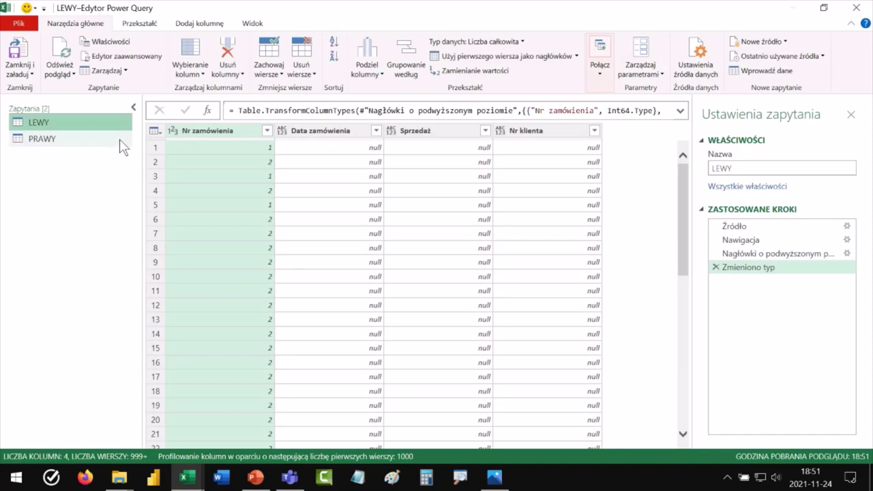
Step: Set column profiling to the entire data set and check the Nr zamówienia column of LEWY for errors
left_click_drag(156, 117, 184, 148)
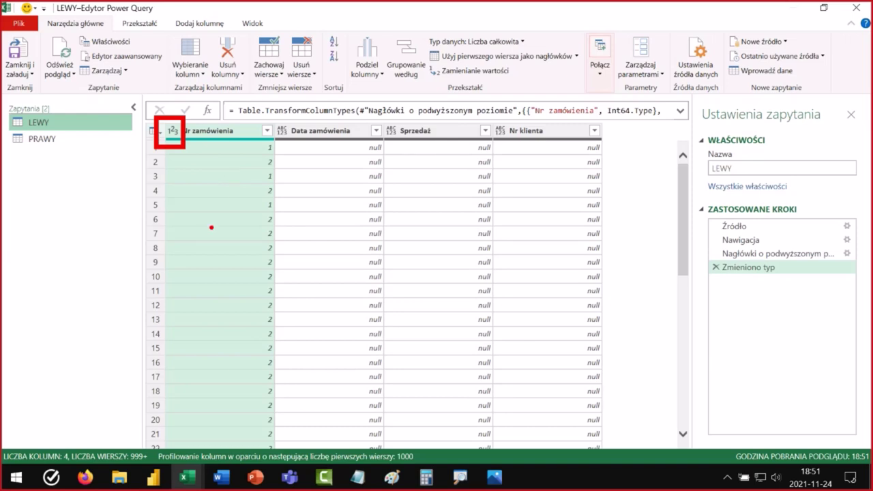
key("Escape")
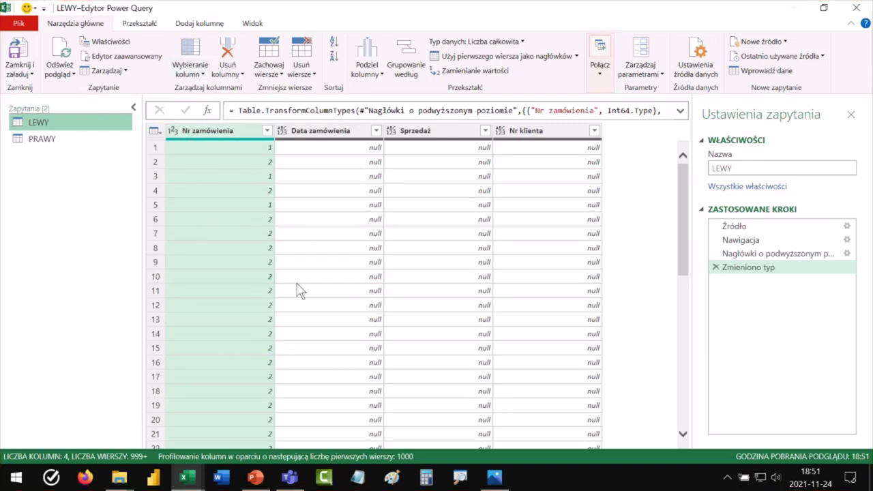
left_click(296, 462)
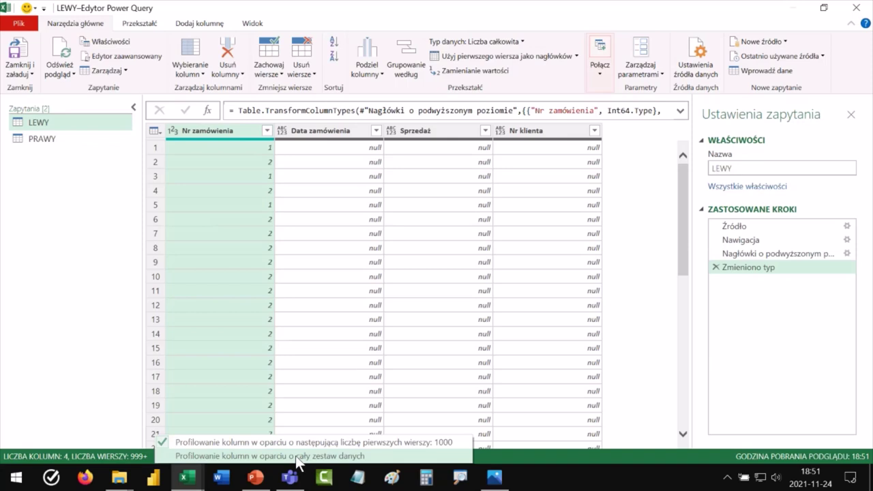
left_click(296, 456)
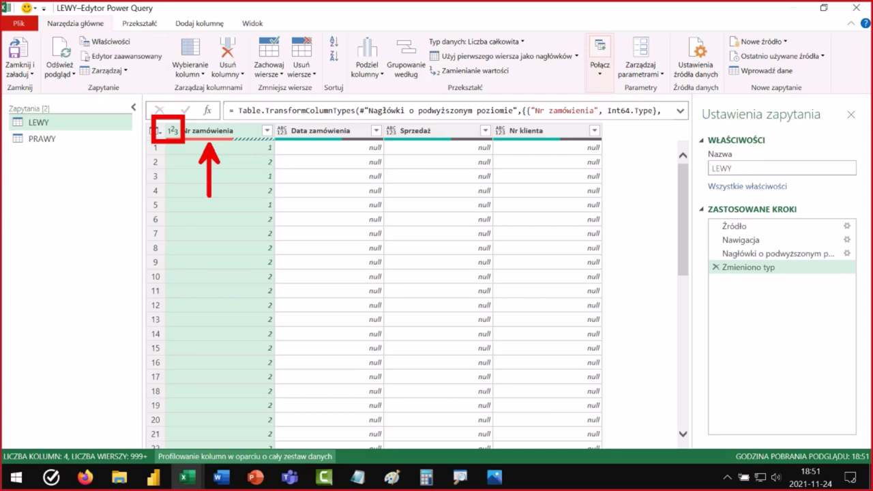
mouse_move(222, 141)
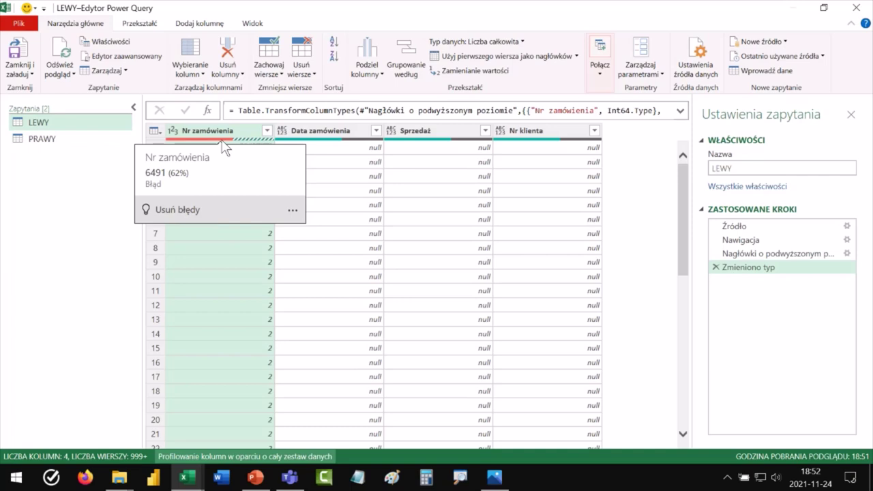
Step: Change the Nr zamówienia column of LEWY to the Text data type, replacing the existing conversion
left_click(172, 131)
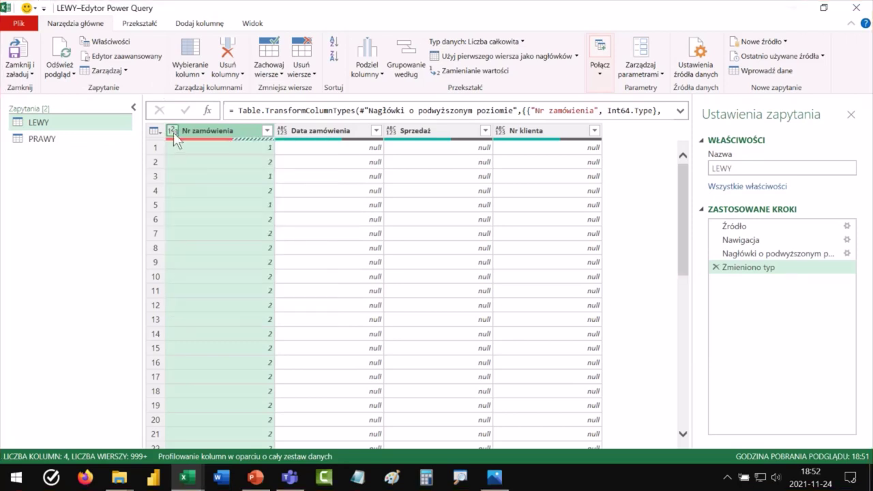
left_click(172, 130)
left_click(195, 272)
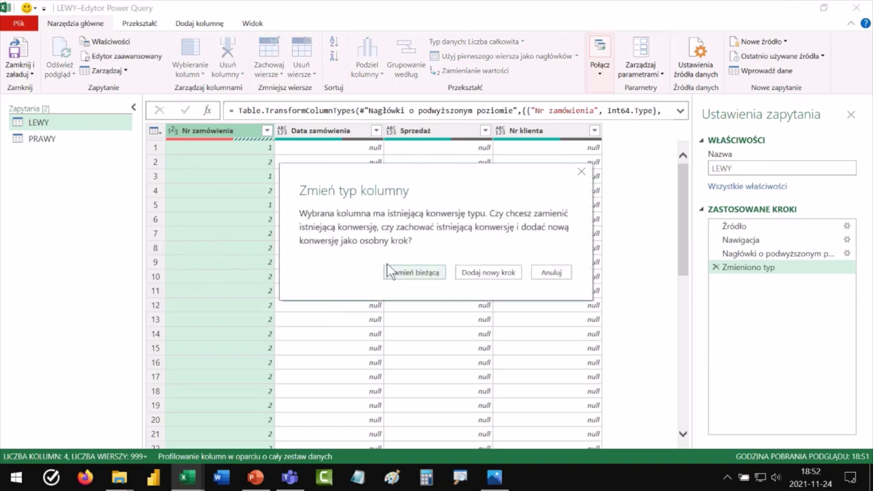
left_click(414, 273)
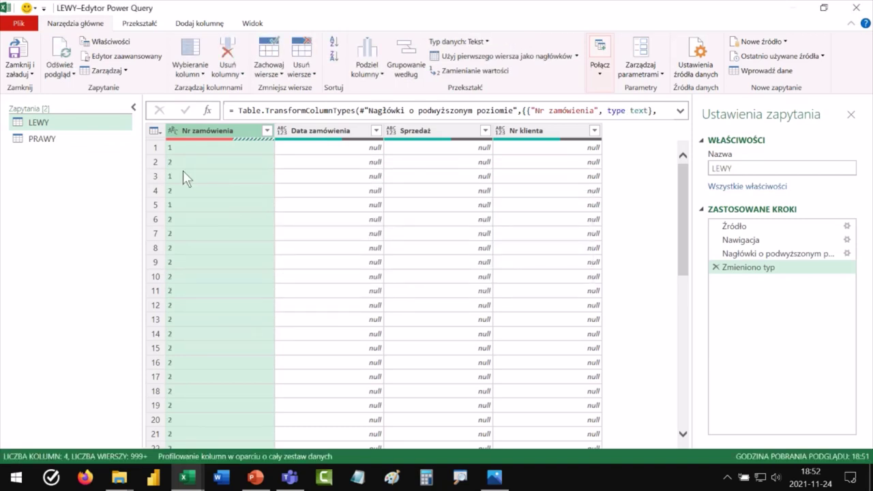
Step: Refresh all query previews and recheck the quality bar of the Nr zamówienia column in LEWY
left_click(65, 52)
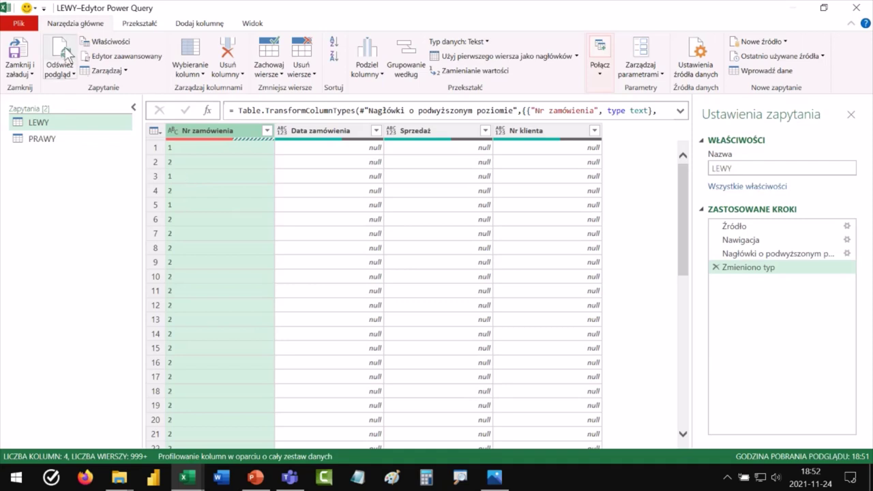
left_click(71, 73)
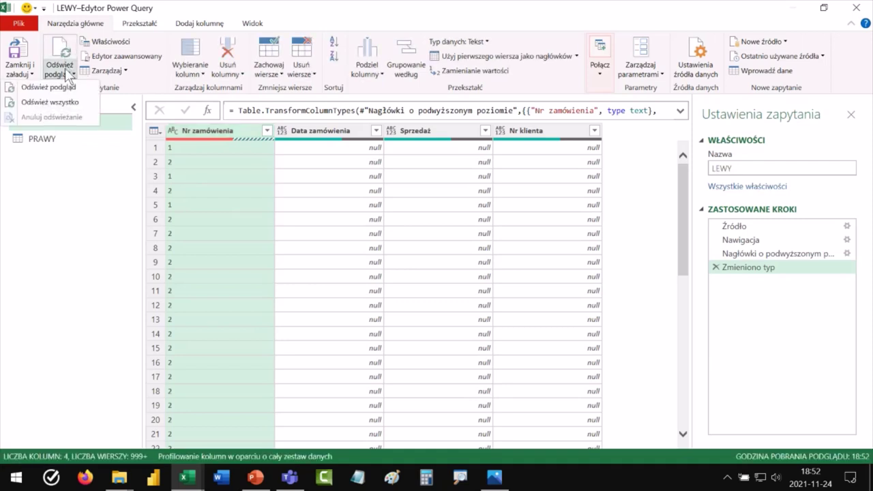
left_click(73, 101)
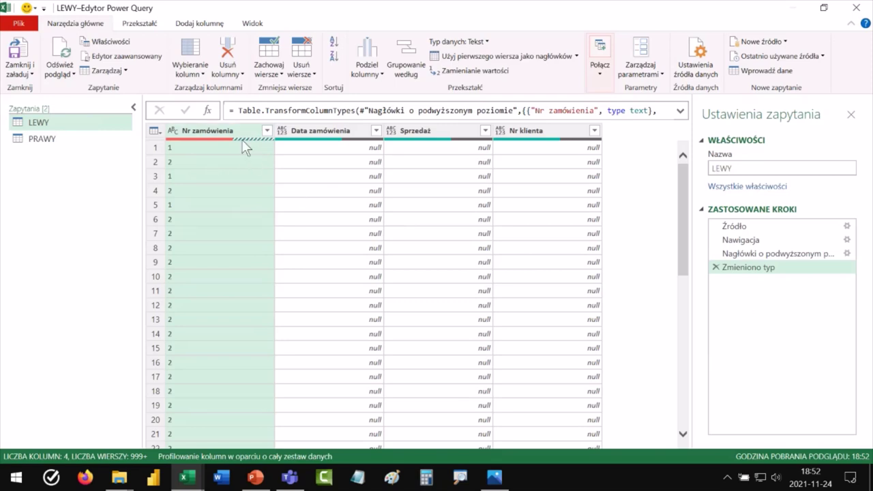
left_click(59, 140)
left_click(50, 124)
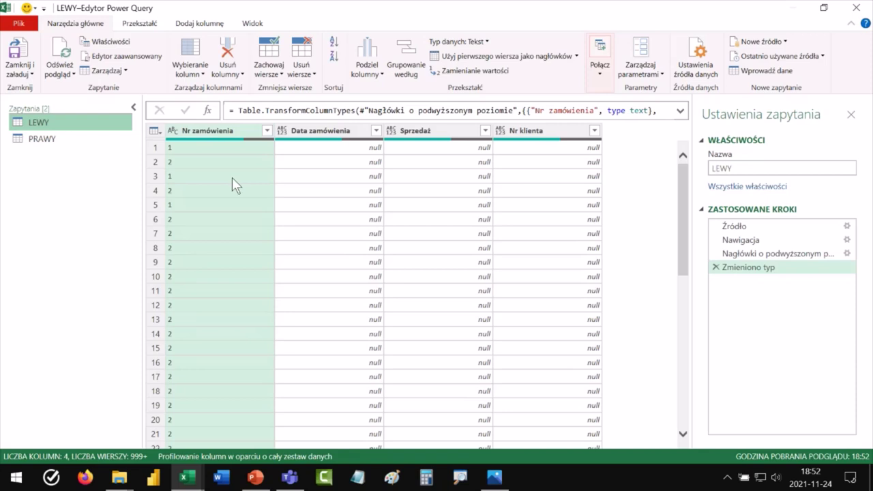
left_click_drag(230, 127, 273, 146)
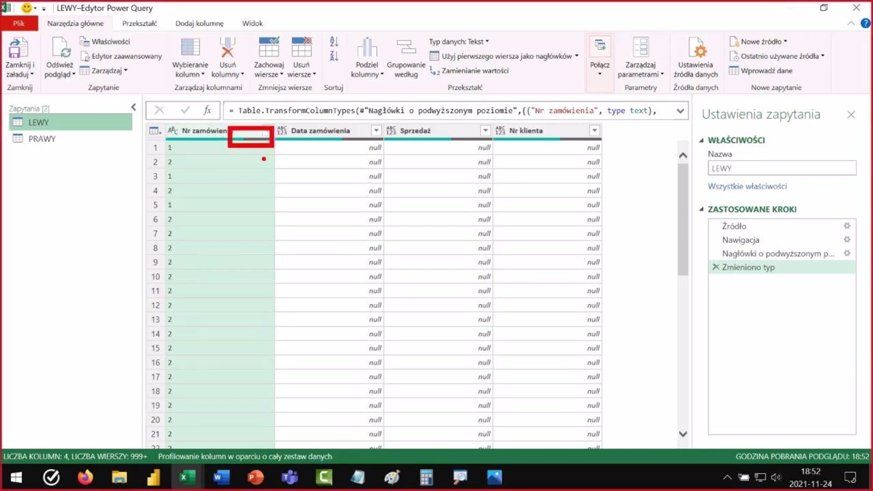
key("Escape")
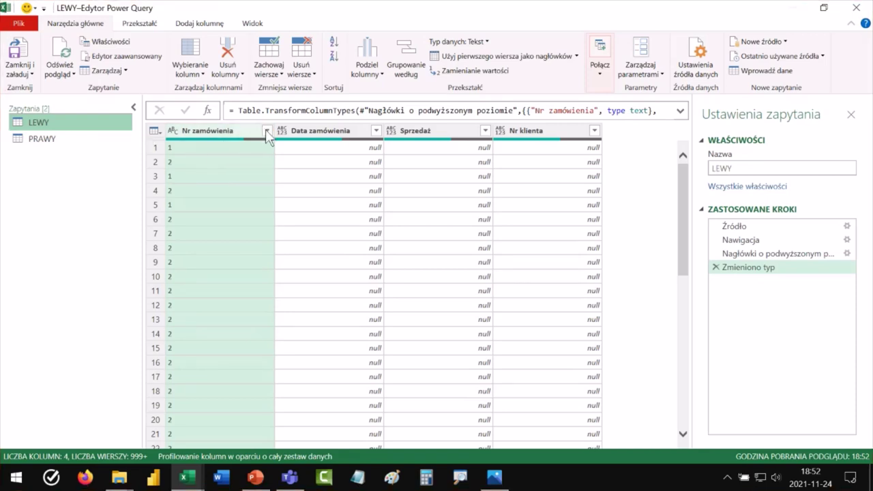
Step: Load more values in the Nr zamówienia filter list to review them, and close it without filtering
scroll(241, 205, "down", 1)
scroll(241, 205, "down", 15)
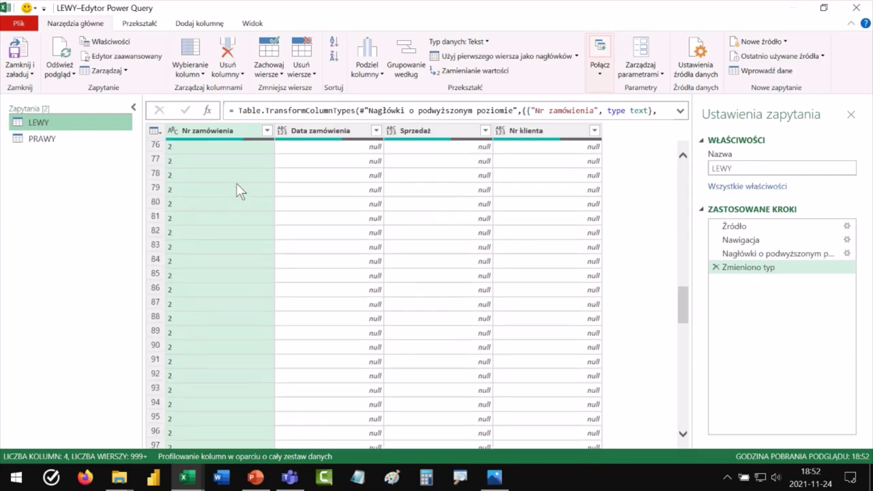
left_click(267, 130)
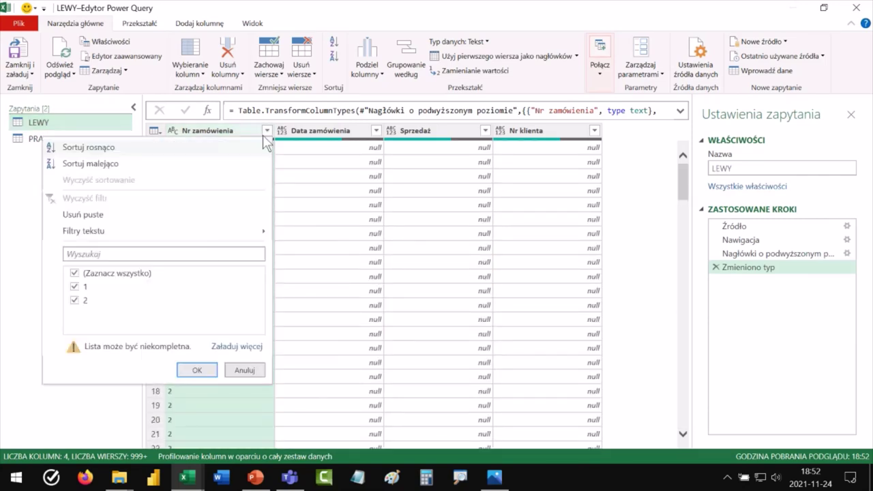
left_click(234, 344)
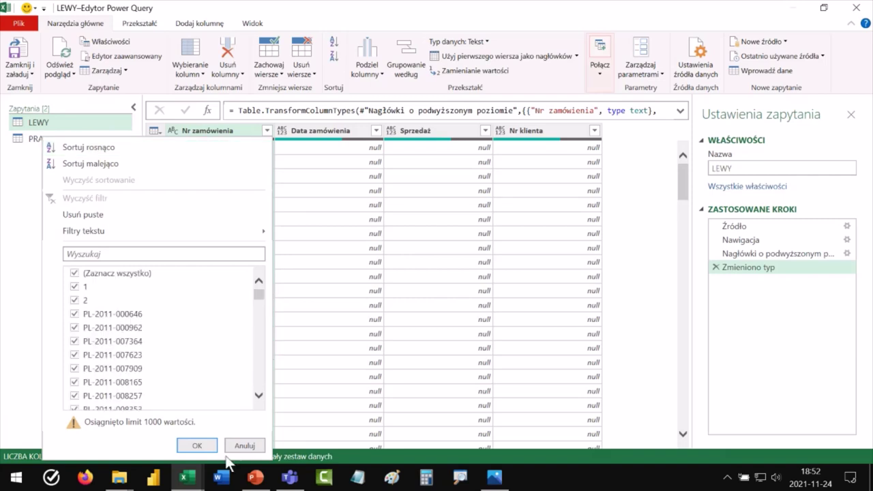
left_click(244, 445)
left_click(212, 162)
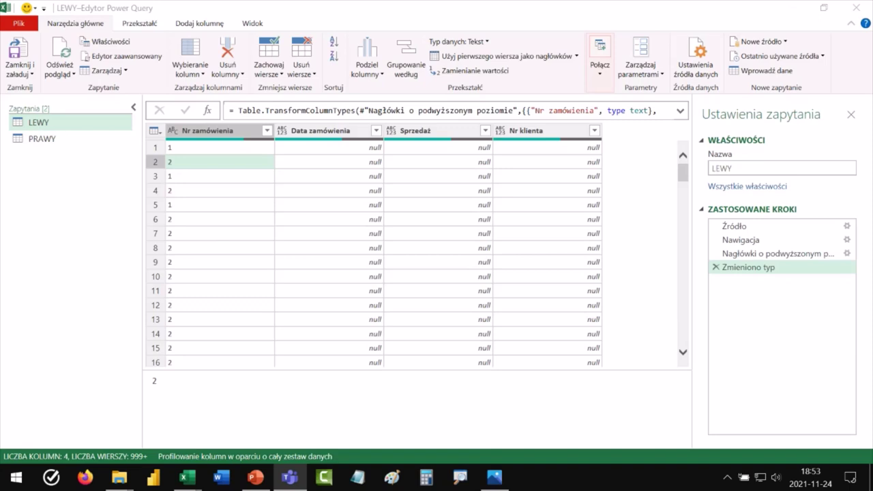
Step: Load both queries into the new workbook and close it without saving
left_click(18, 51)
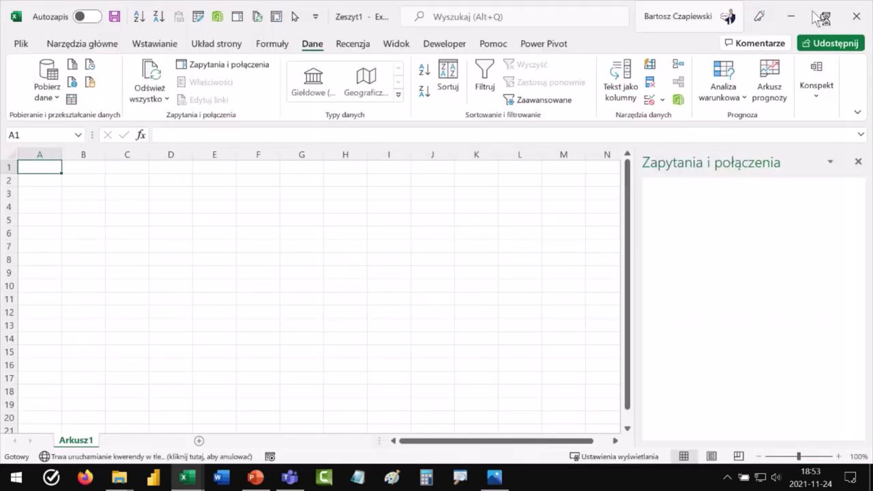
left_click(857, 17)
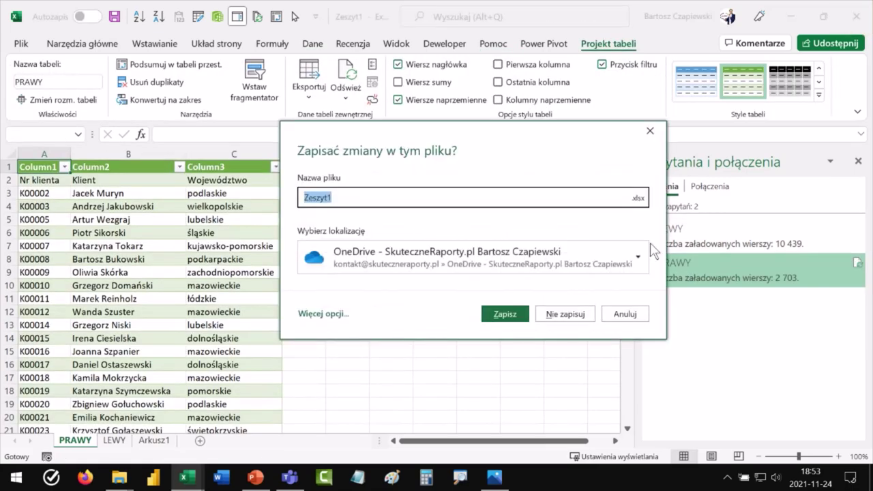
left_click(576, 319)
Step: Delete cells A2:A1014 on the LEWY sheet, shifting the cells below up
left_click(79, 305)
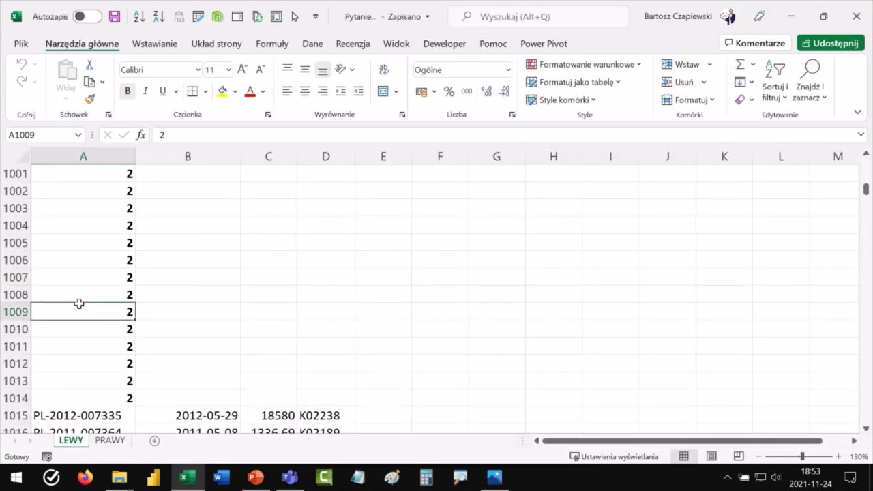
left_click(63, 397)
key("ctrl+Home")
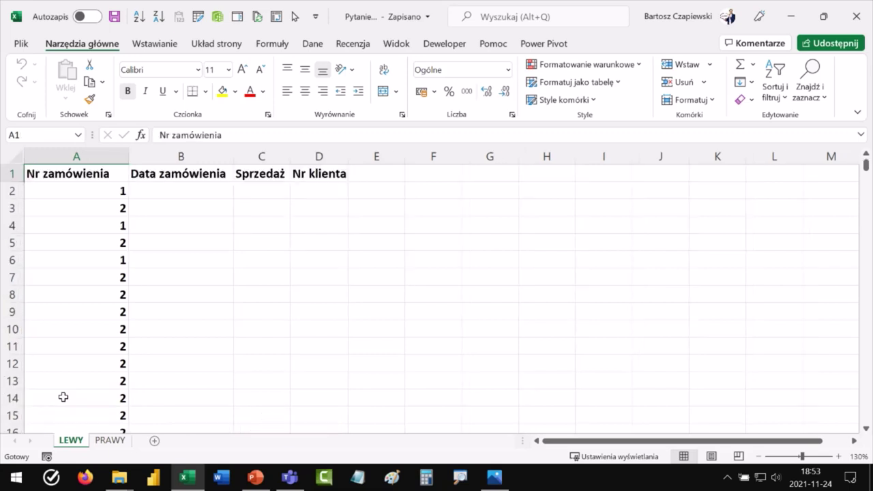
key("Down")
key("Right")
key("ctrl+Down")
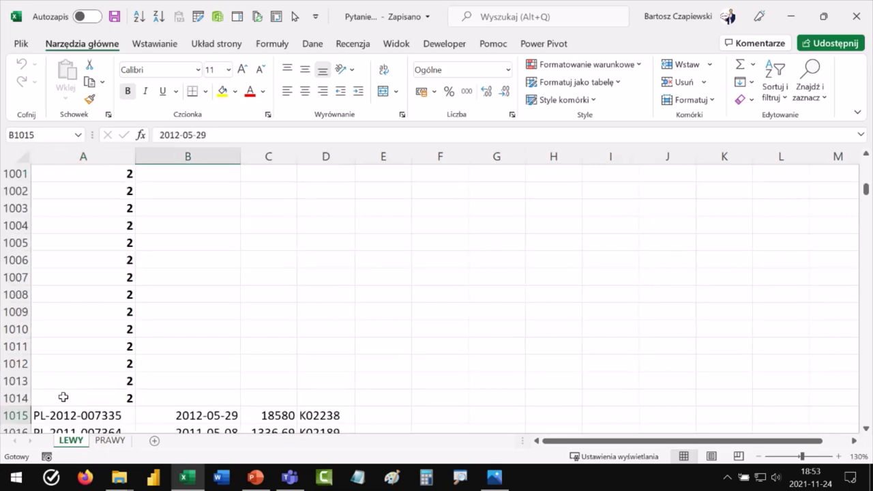
key("Up")
key("Left")
key("ctrl+shift+Up")
key("shift+Down")
key("ctrl+minus")
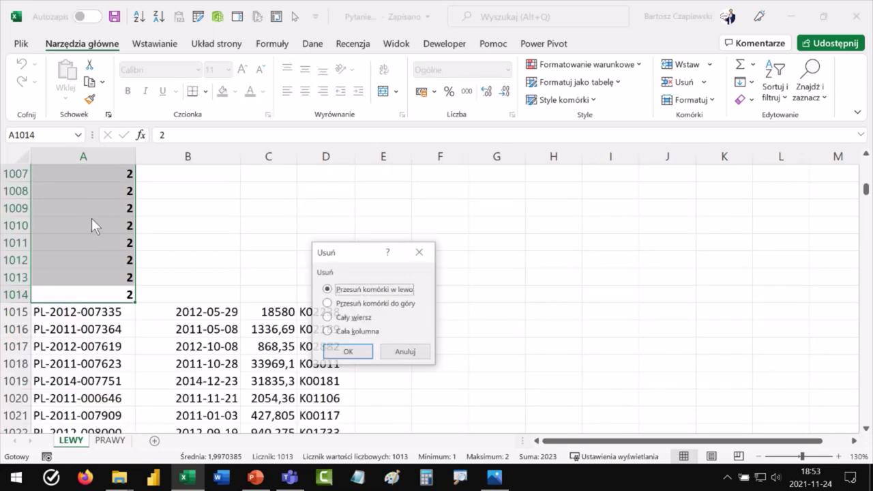
left_click(362, 304)
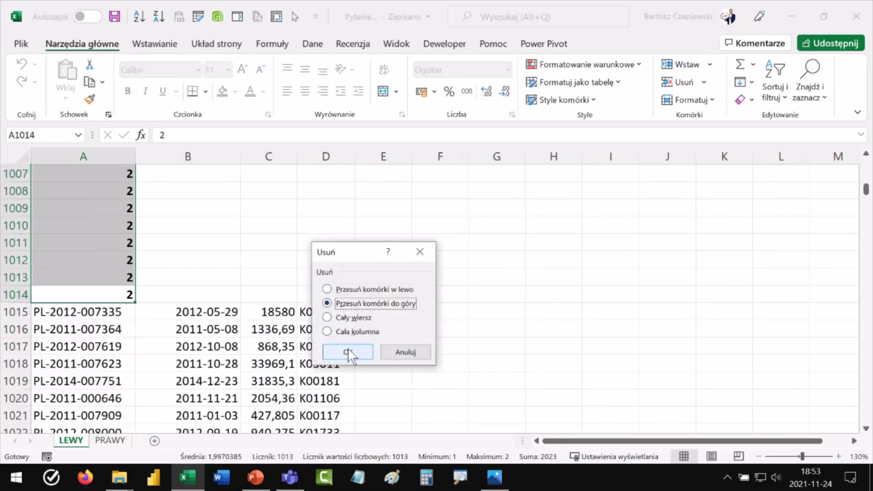
left_click(347, 352)
Step: Change the prefix of the order number in A2 to lowercase "pl"
scroll(140, 282, "up", 12)
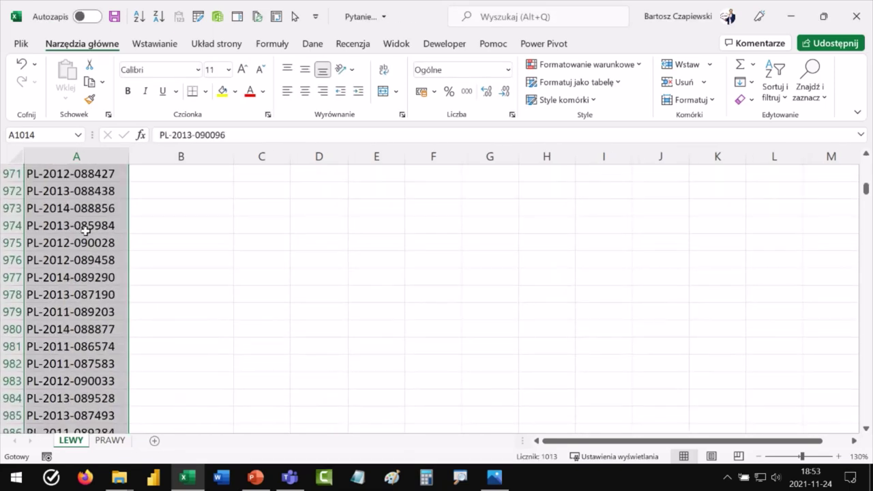
scroll(83, 229, "up", 20)
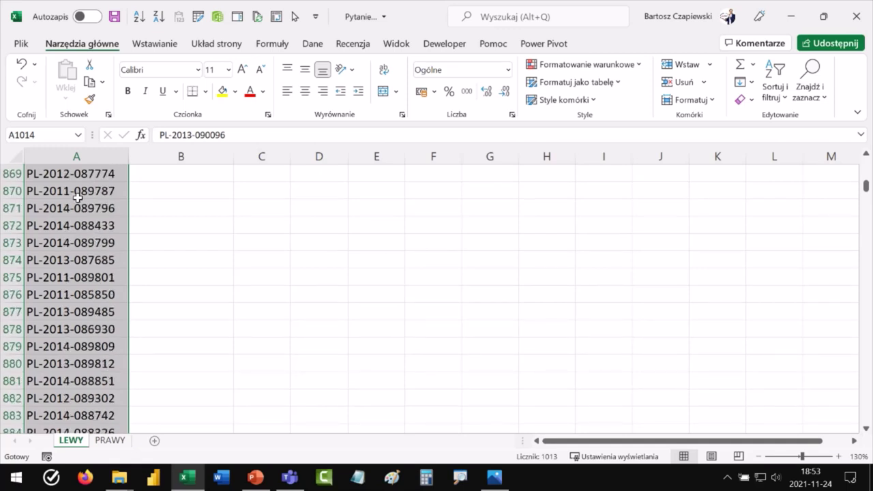
left_click(80, 197)
key("ctrl+Home")
key("Down")
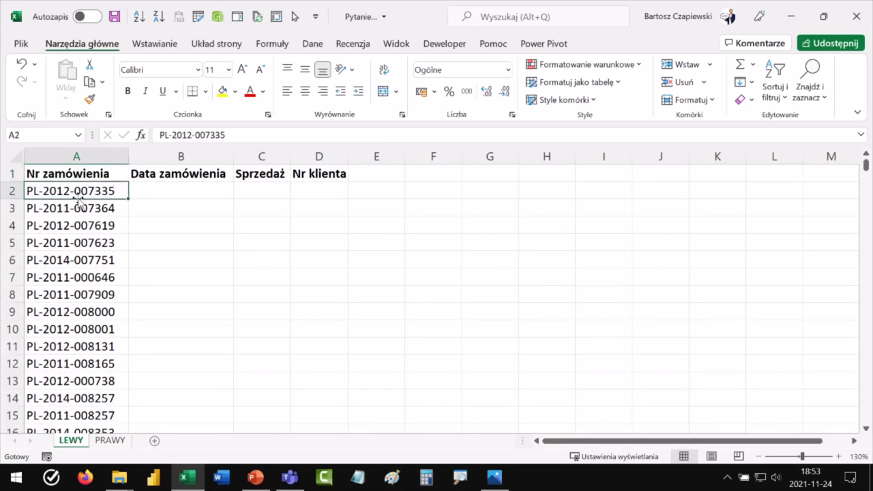
double_click(161, 135)
type("pl")
key("Return")
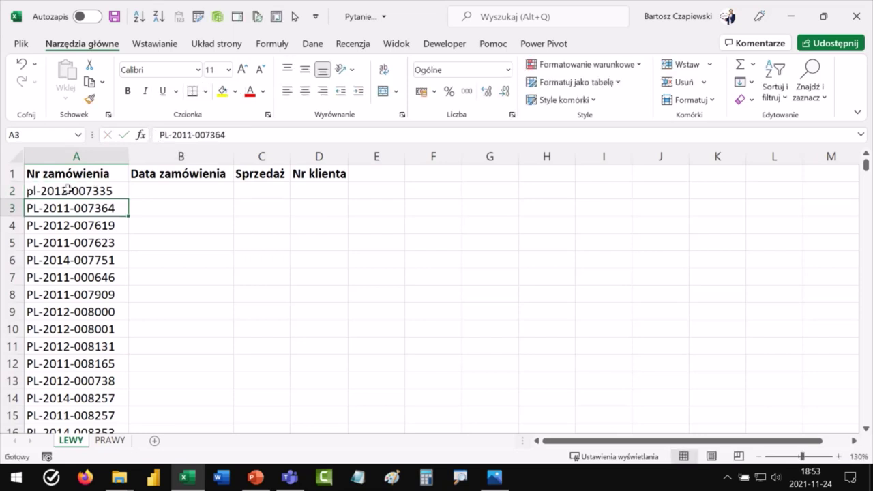
left_click_drag(13, 208, 12, 277)
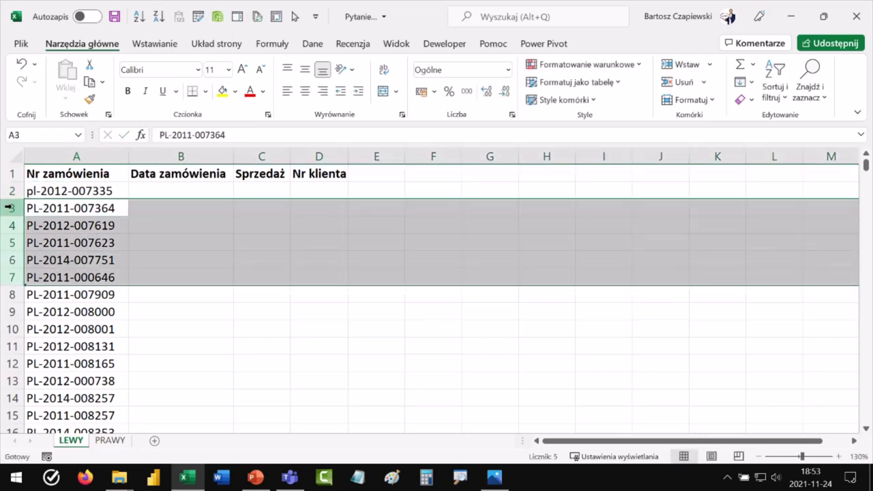
right_click(14, 207)
key("Escape")
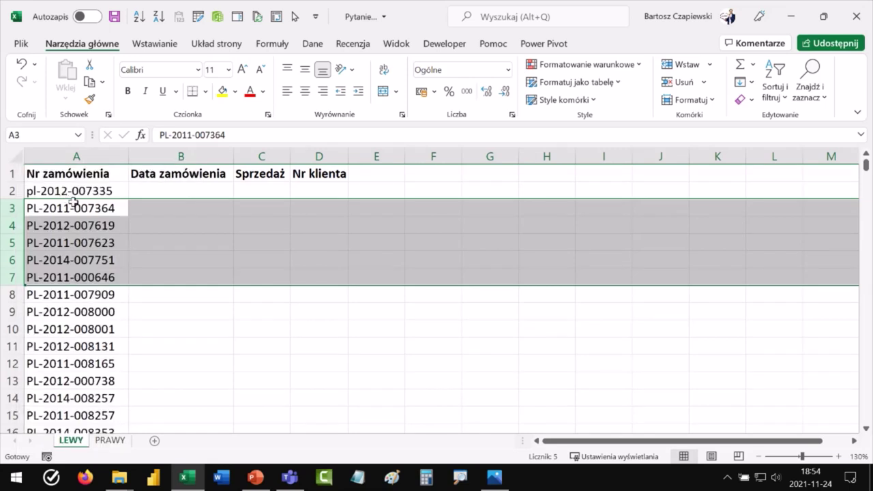
Step: Copy A1:A2 of the LEWY sheet into a new workbook at A1 and fit column A's width to its contents
left_click_drag(75, 179, 102, 189)
key("ctrl+c")
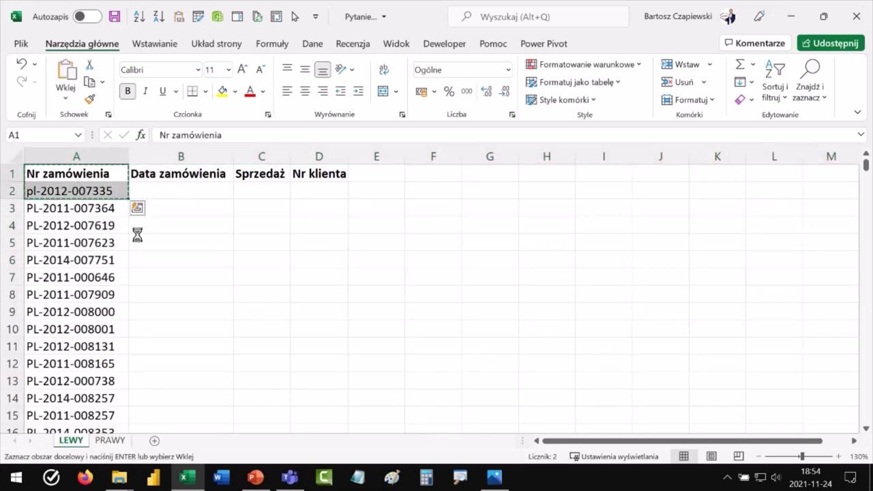
key("ctrl+n")
key("ctrl+v")
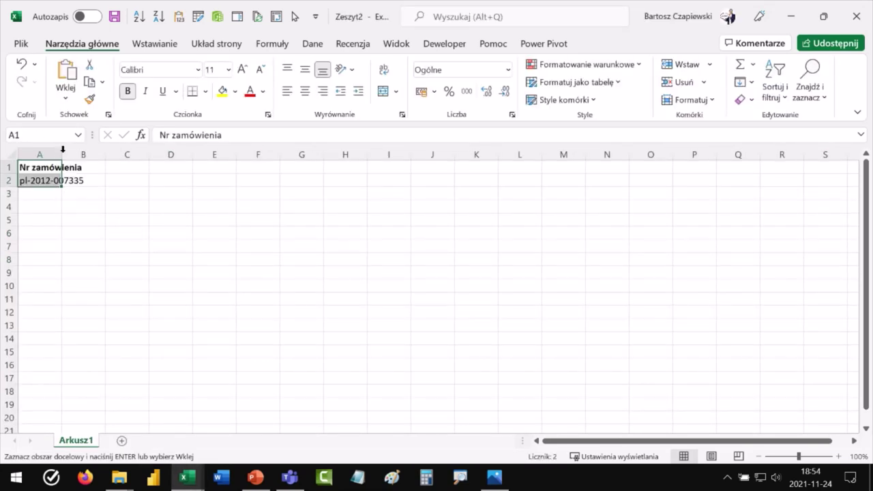
double_click(61, 151)
Step: Place a second copy of the Nr zamówienia header and order number in D1:D2
left_click(52, 182)
left_click_drag(54, 167, 53, 182)
left_click(203, 167)
key("ctrl+v")
Step: Change the prefix of the order number in D2 to uppercase "PL" and fit column D's width to its contents
left_click(186, 180)
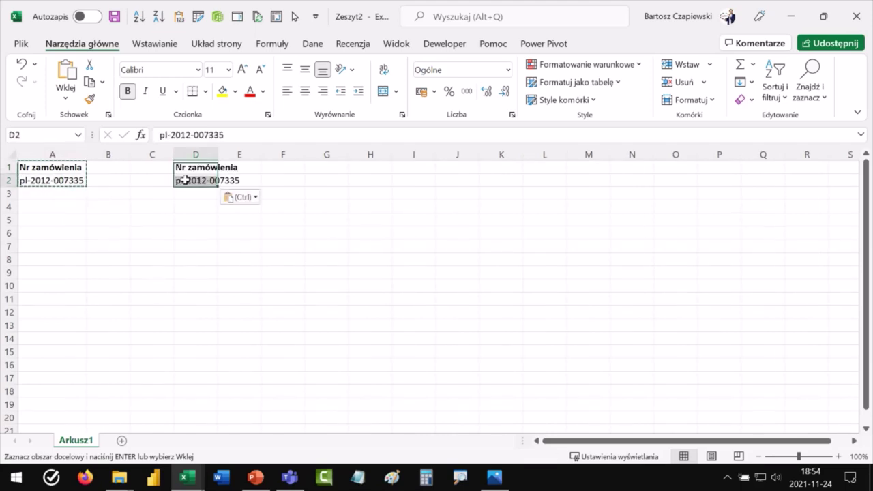
double_click(185, 180)
key("BackSpace")
key("BackSpace")
type("PL")
key("ctrl+Return")
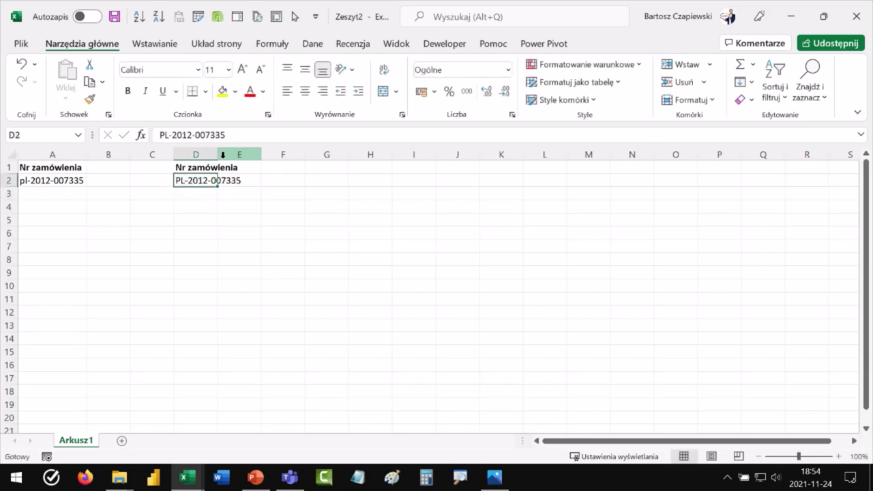
left_click(102, 169)
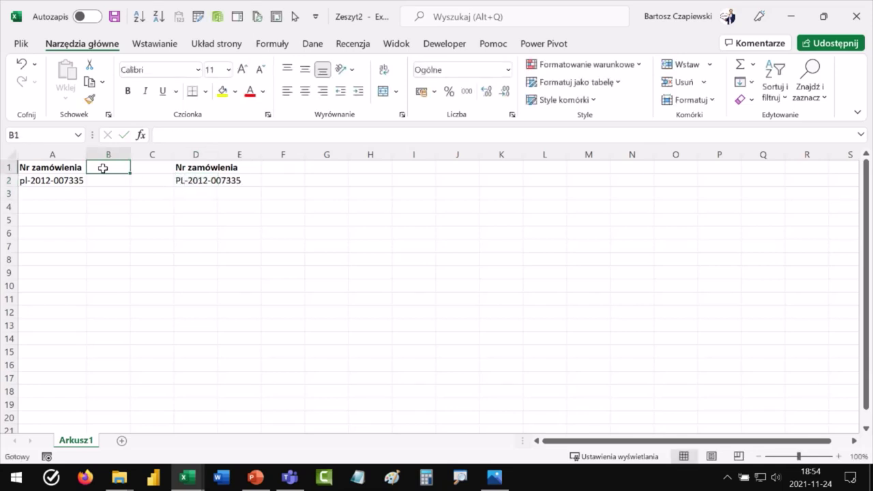
double_click(217, 154)
Step: Add a Cena header in E1 with the price 100 in E2
left_click(260, 171)
type("Cena")
key("Return")
type("1900")
key("BackSpace")
key("BackSpace")
key("BackSpace")
type("00")
key("Return")
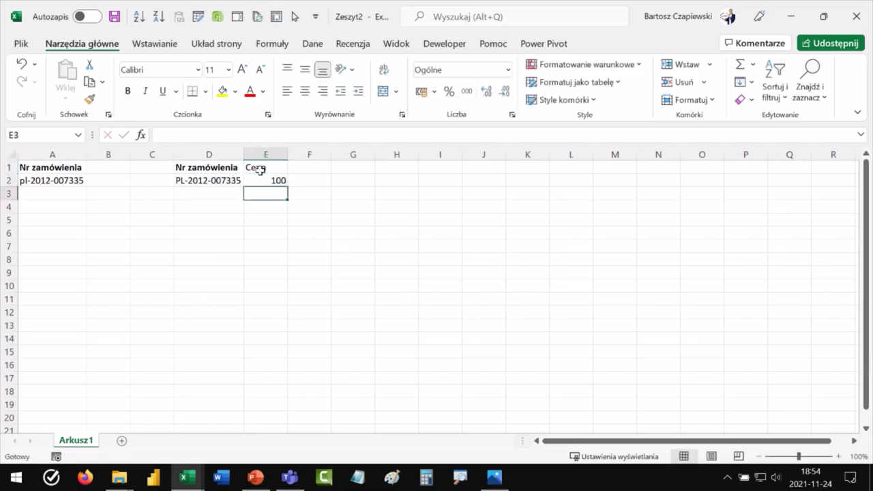
Step: Convert the ranges A1:A2 and D1:E2 into two separate tables with headers
left_click(65, 176)
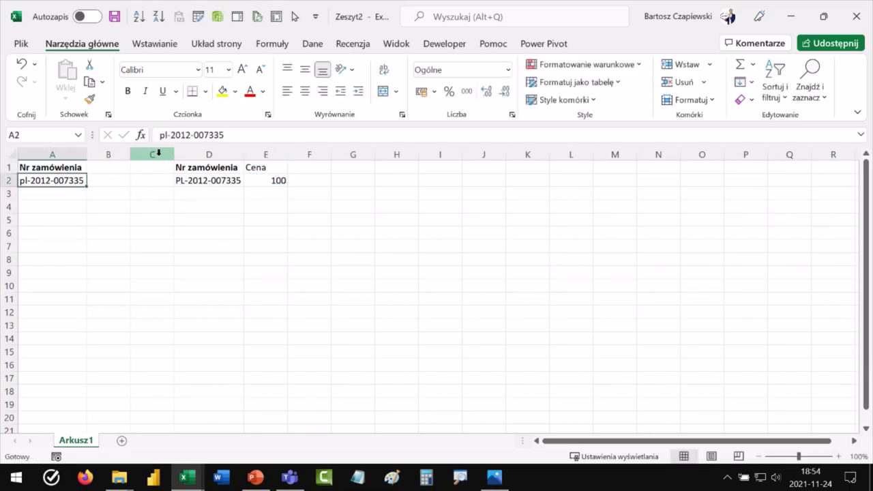
key("ctrl+t")
left_click(358, 335)
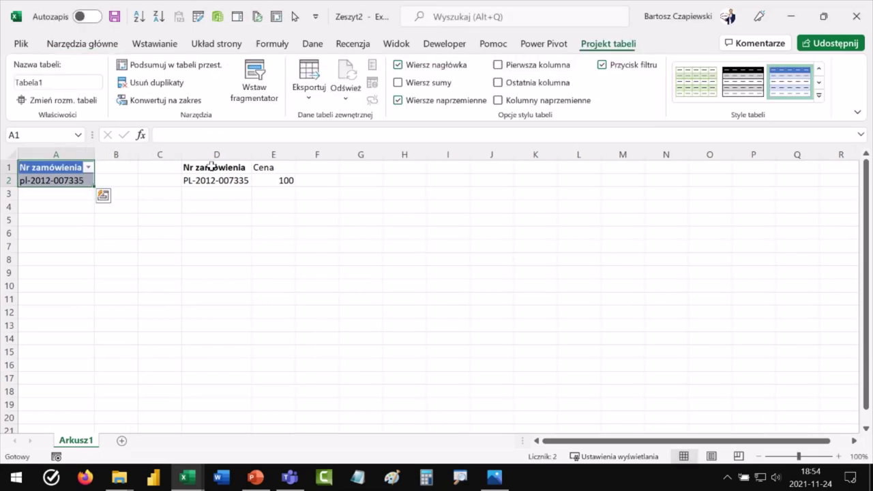
left_click(222, 168)
key("ctrl+t")
key("Return")
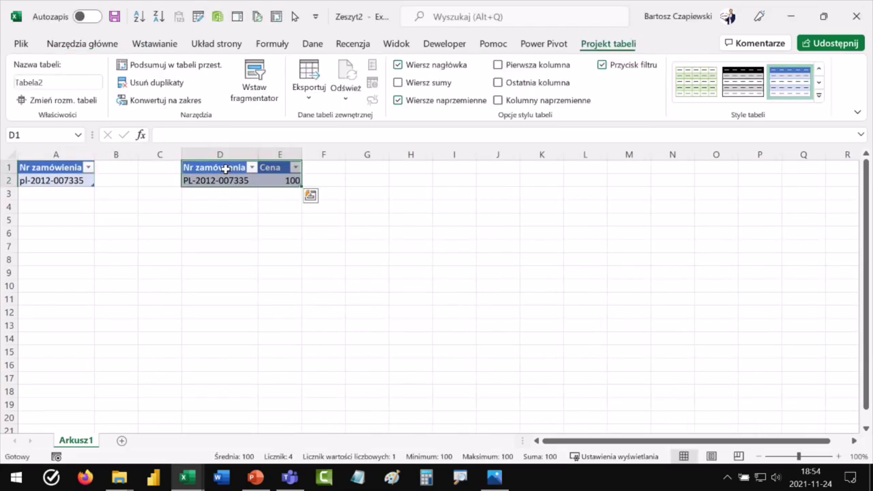
Step: Bring the table in column A into the Power Query editor and rename its query LEWA
left_click(70, 180)
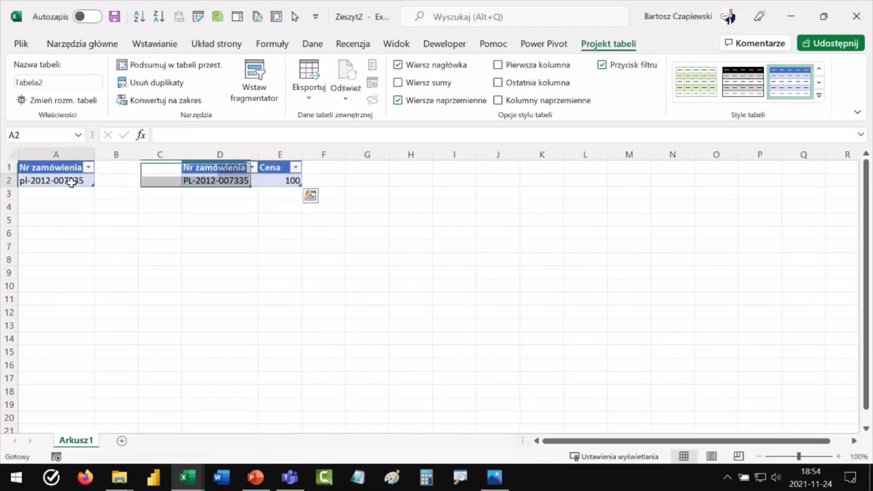
left_click(313, 43)
left_click(74, 100)
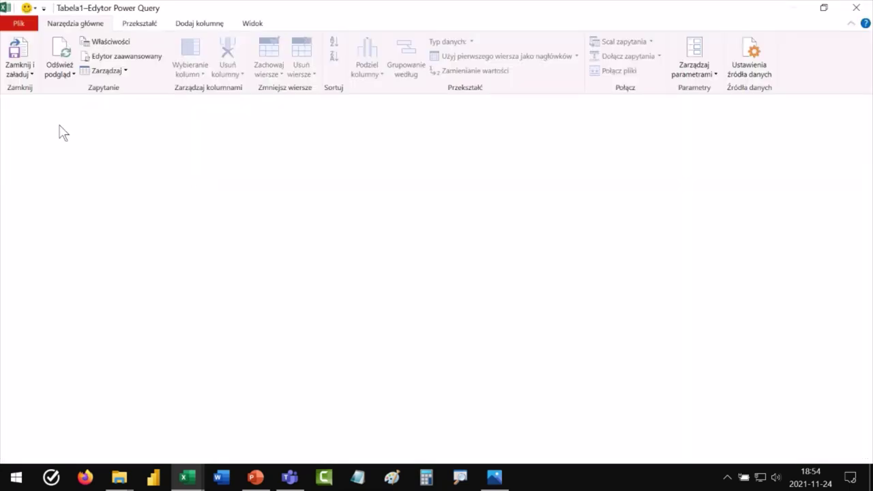
double_click(57, 124)
type("LEWA")
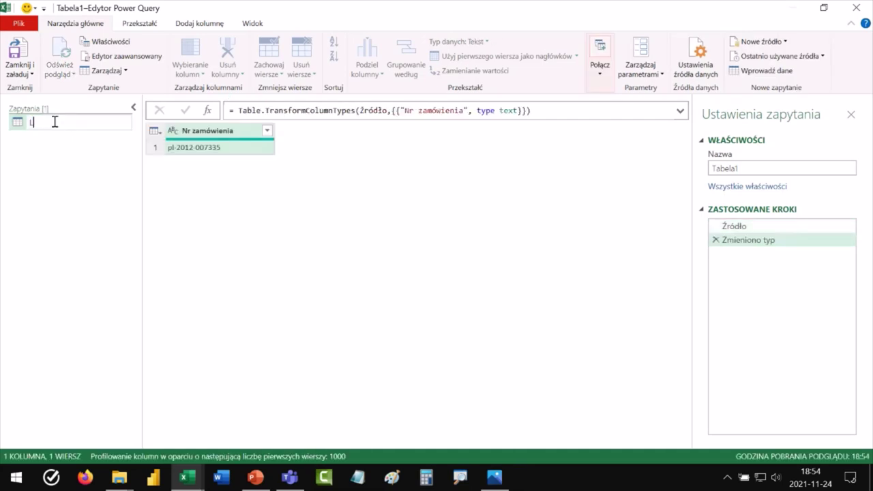
key("Return")
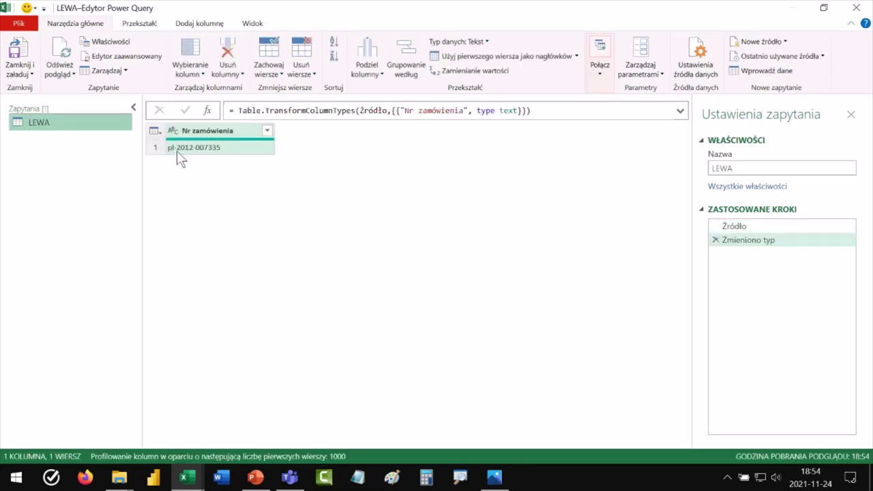
Step: Duplicate the LEWA query and change the source table in the copy's Źródło step to Tabela2
right_click(51, 126)
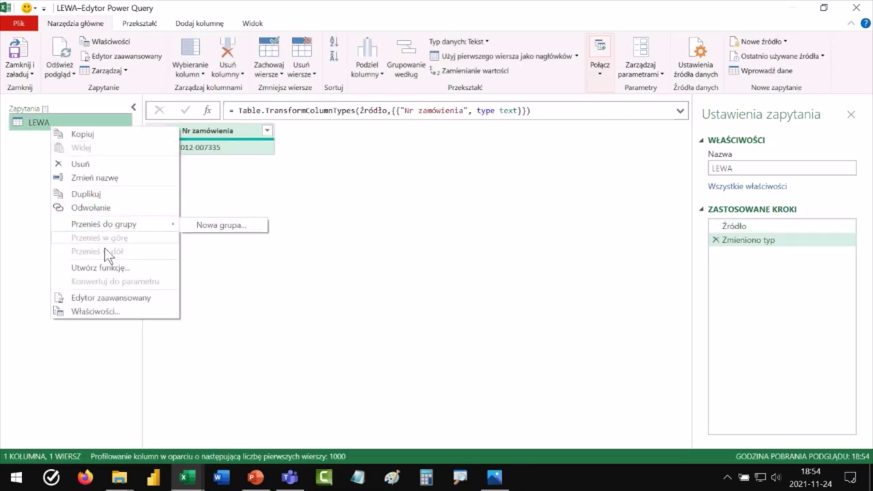
left_click(90, 207)
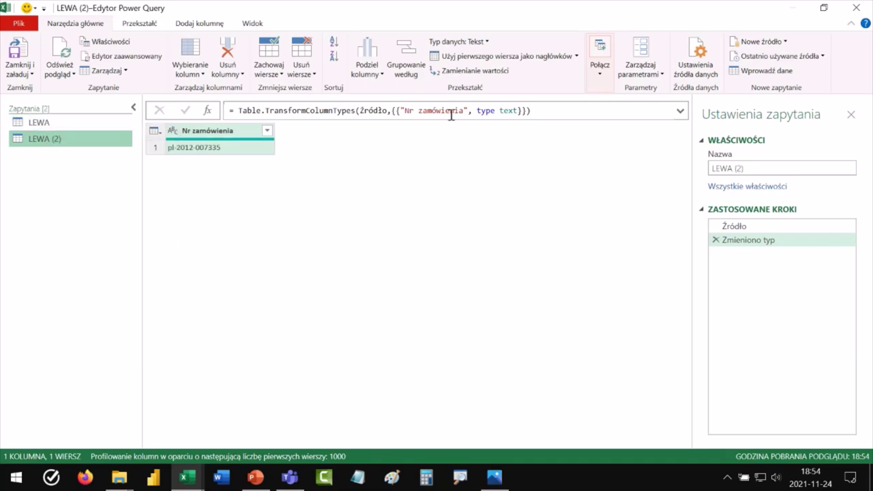
left_click(757, 227)
left_click(413, 110)
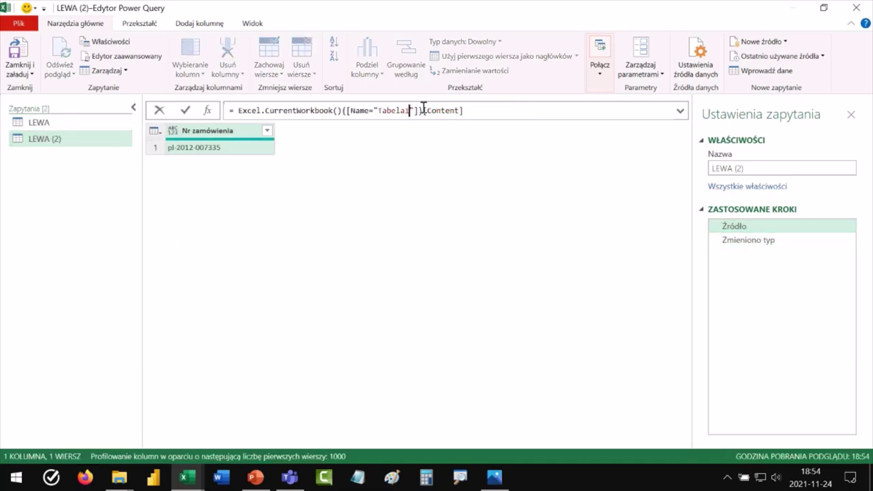
key("BackSpace")
type("2")
key("Return")
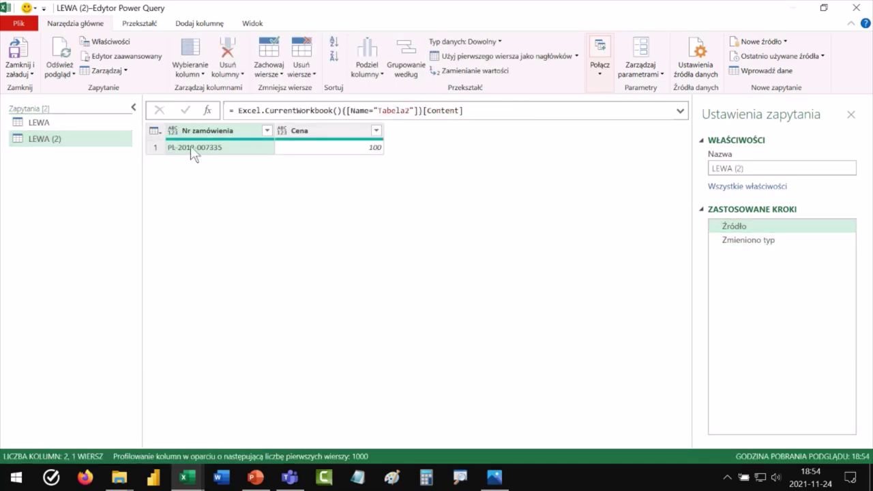
Step: Rename the duplicated query PRAWA
double_click(43, 137)
type("PRAWA")
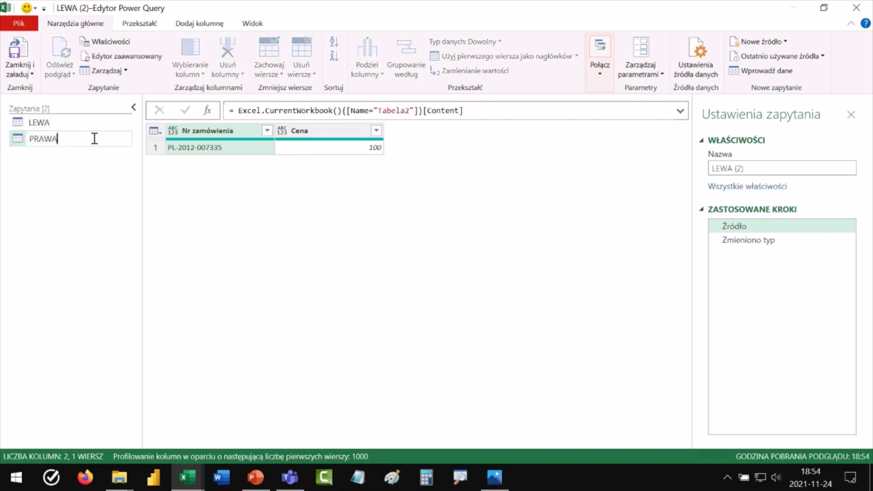
key("Return")
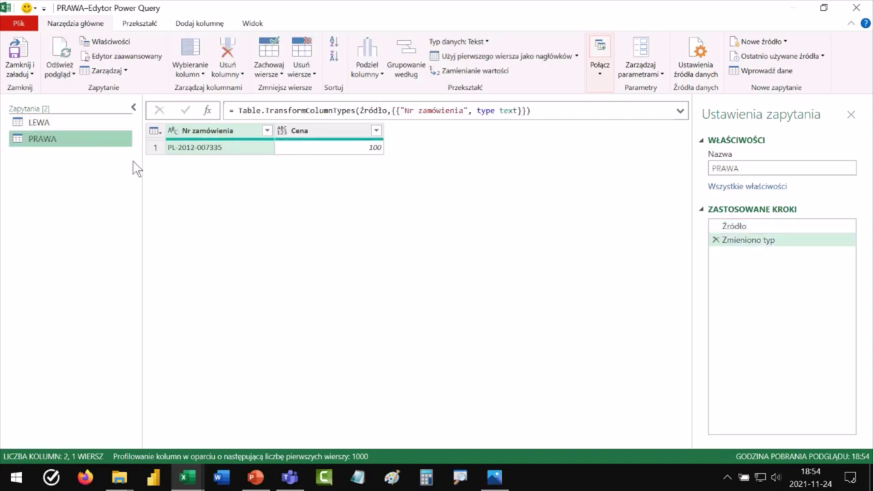
Step: Check how LEWA and PRAWA match on Nr zamówienia in a left outer merge as a new query, and cancel the merge
left_click(63, 122)
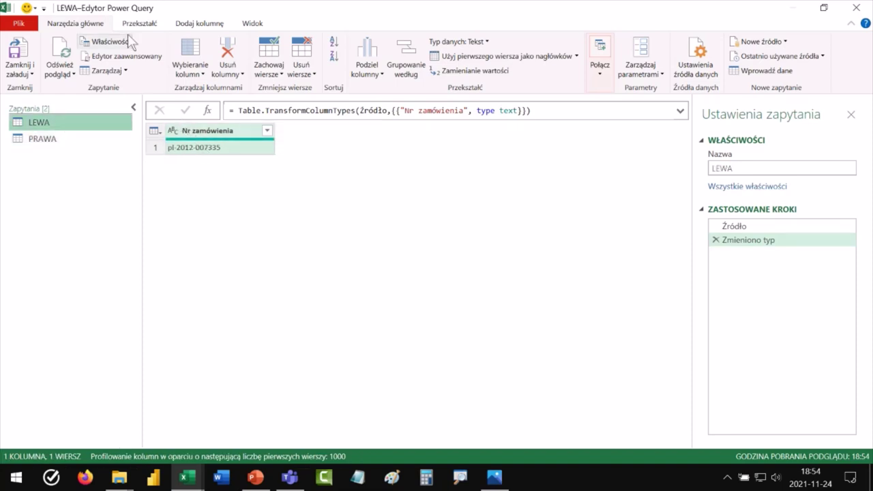
left_click(600, 71)
left_click(597, 102)
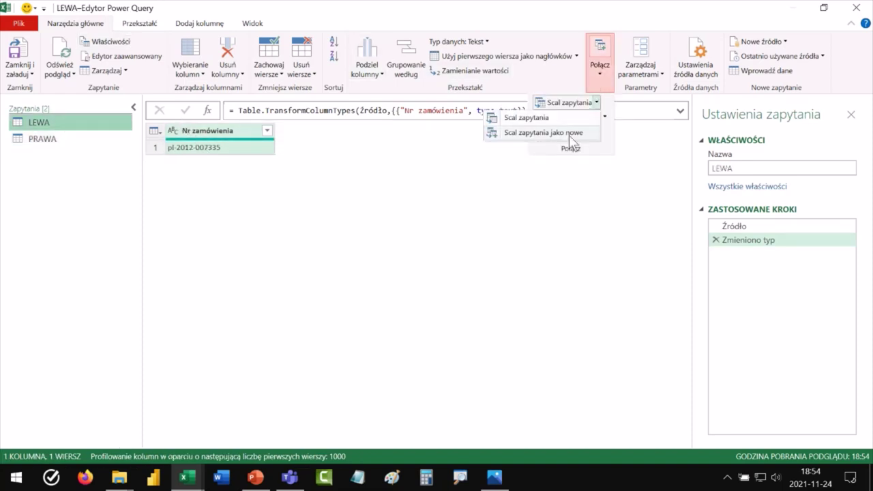
left_click(569, 135)
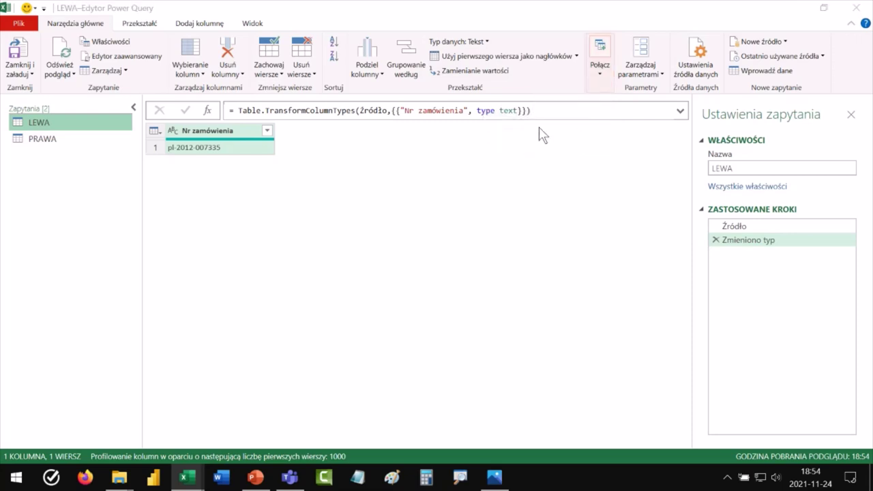
left_click(251, 217)
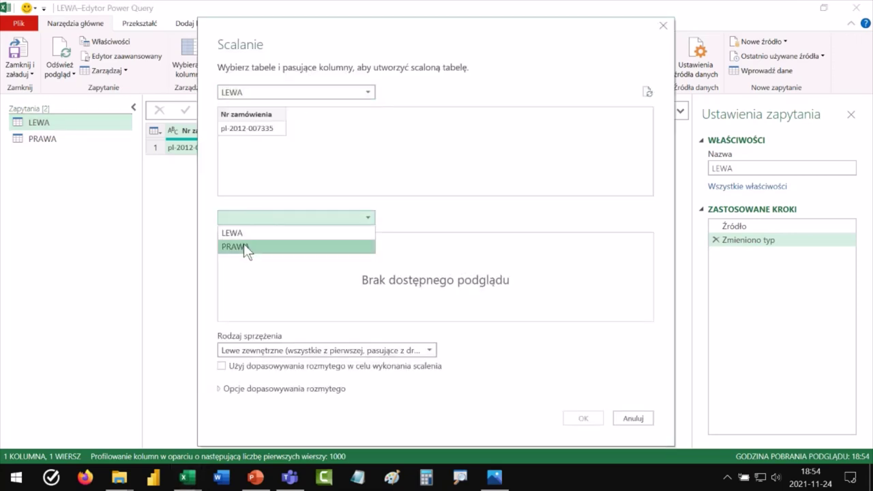
left_click(243, 243)
left_click(248, 114)
left_click(235, 239)
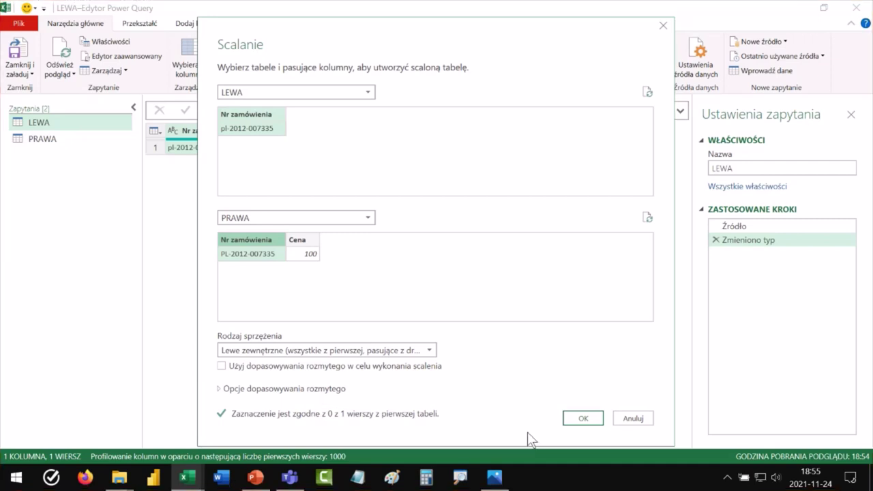
left_click(638, 419)
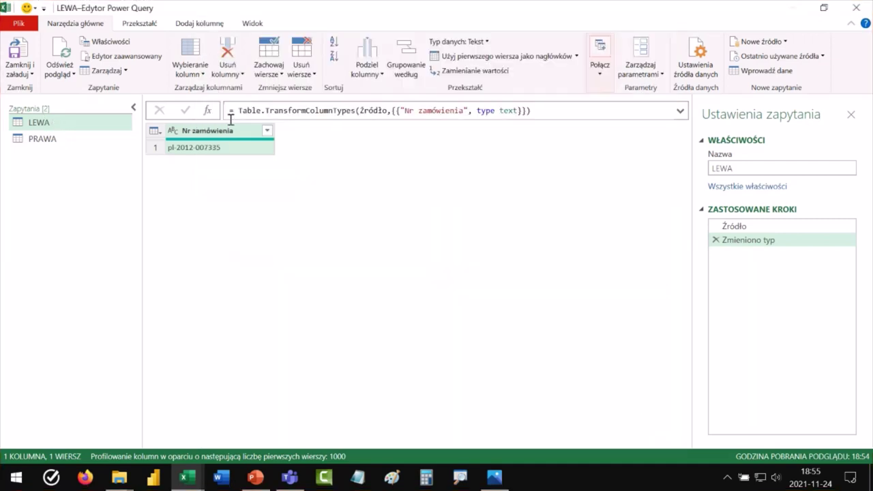
Step: Convert the text in the Nr zamówienia column of the LEWA query to uppercase (Wielkie litery)
left_click(144, 25)
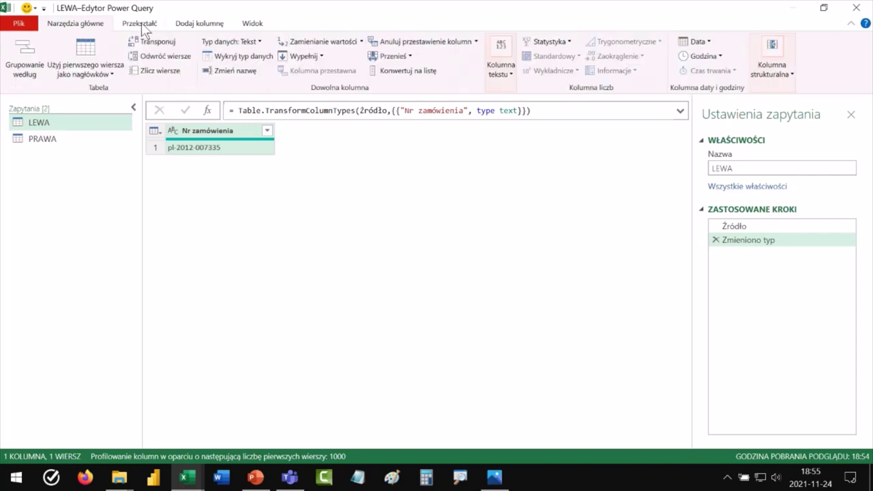
left_click(500, 80)
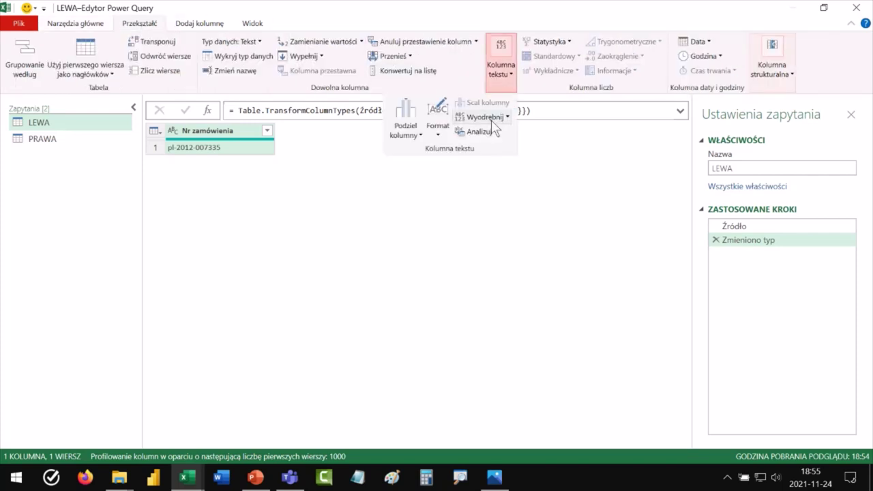
left_click(441, 137)
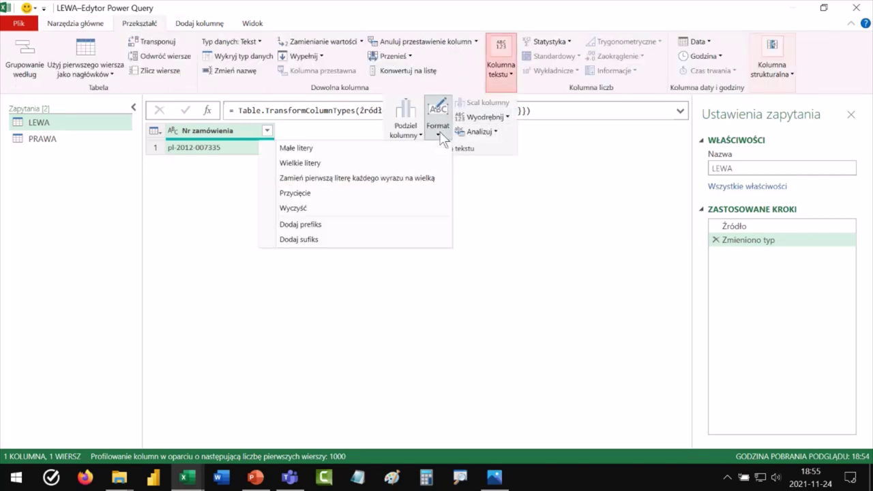
left_click(314, 163)
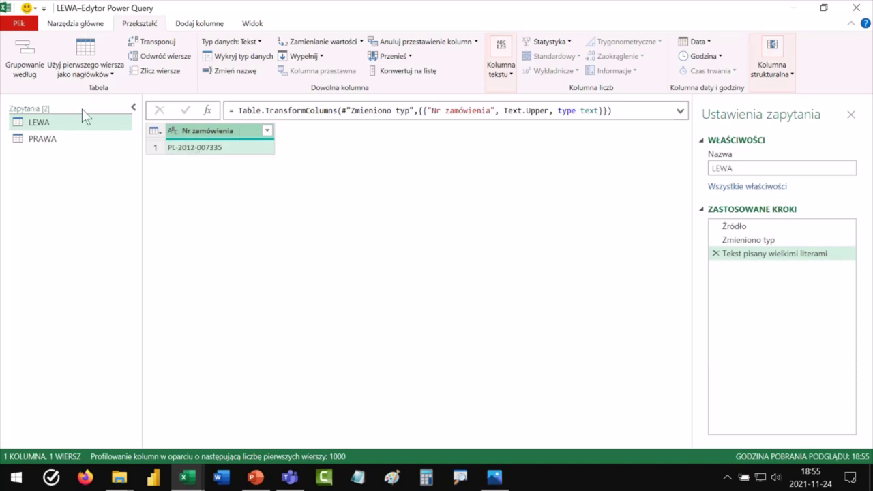
Step: Check how the uppercased LEWA query matches PRAWA on Nr zamówienia in a left outer merge as a new query, and cancel it
left_click(75, 23)
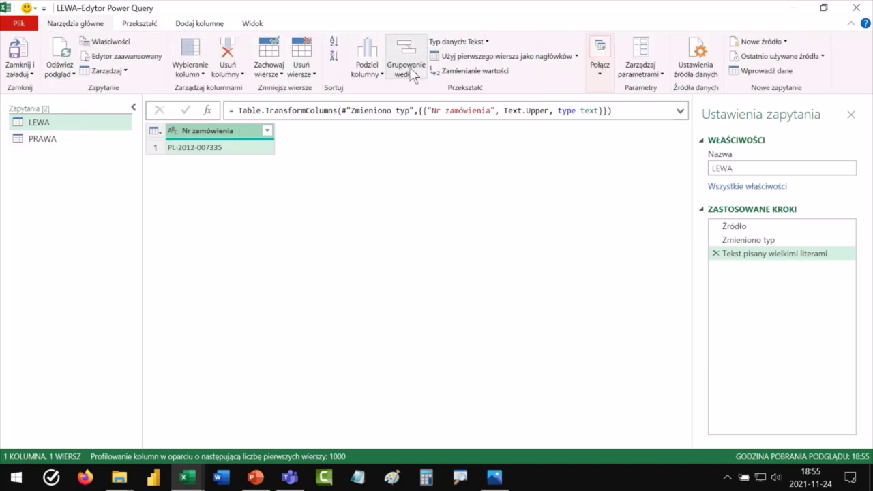
left_click(603, 87)
left_click(596, 104)
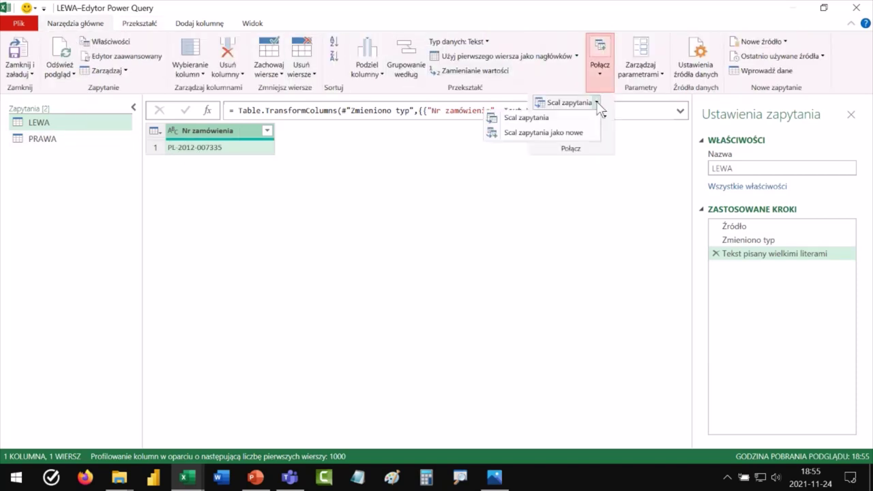
left_click(563, 134)
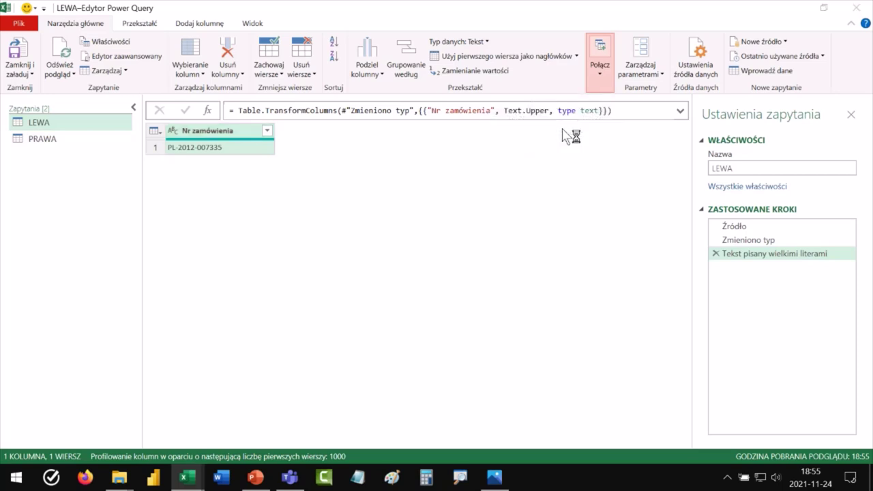
left_click(237, 218)
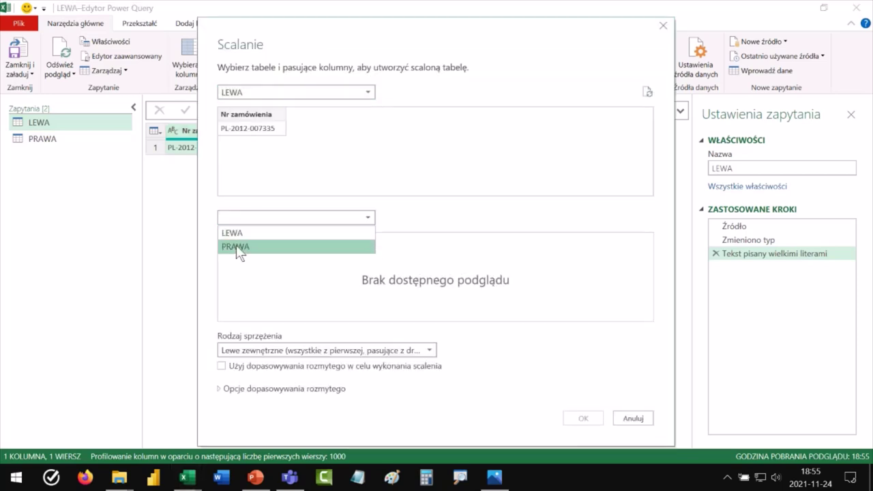
left_click(237, 247)
left_click(249, 128)
left_click(242, 253)
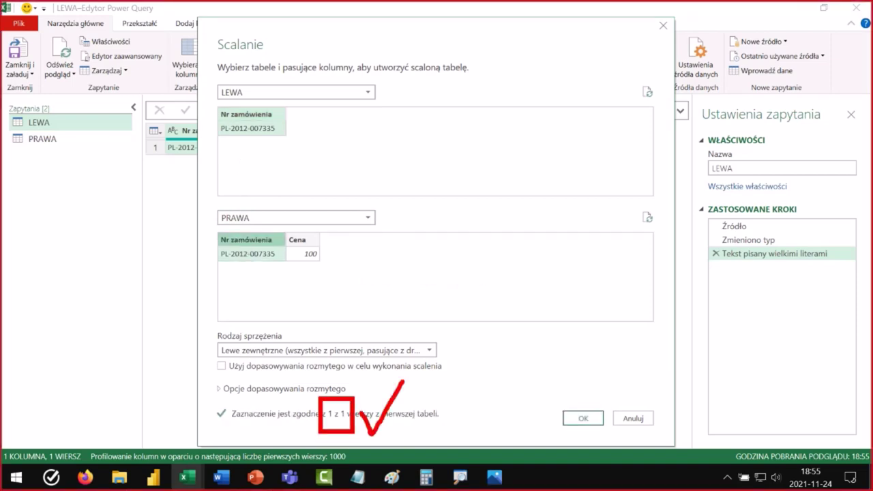
mouse_move(222, 377)
left_mouse_down()
mouse_move(209, 382)
mouse_move(236, 395)
mouse_move(346, 393)
mouse_move(341, 377)
mouse_move(211, 376)
left_mouse_up()
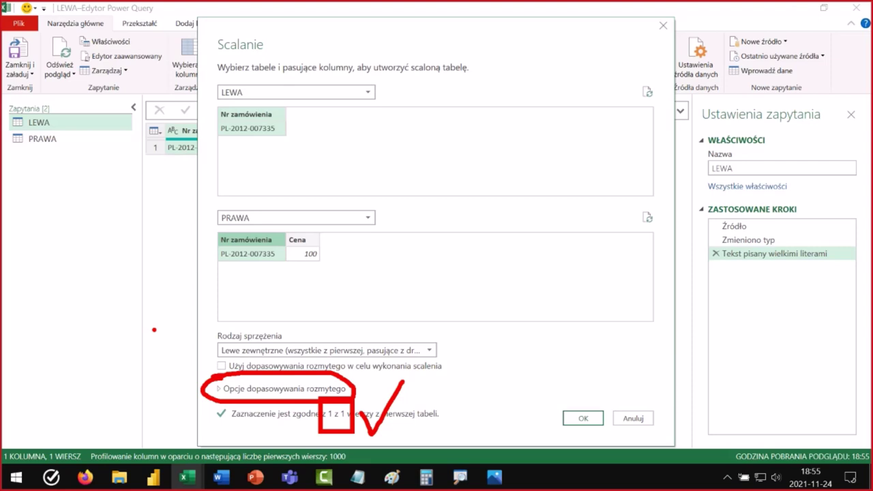
key("Escape")
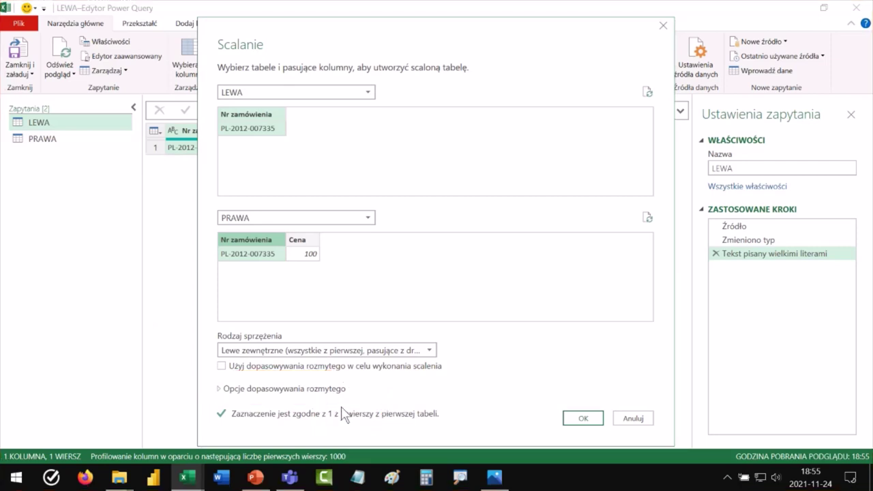
left_click(628, 418)
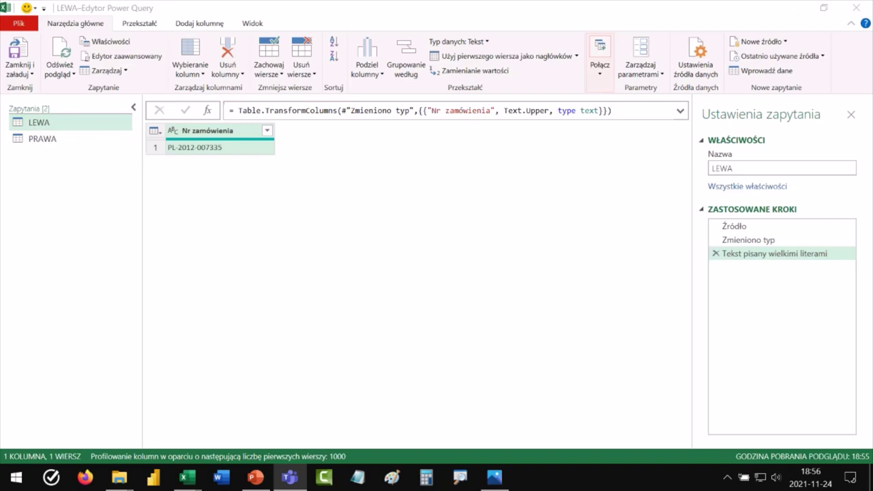
Step: Compare the Nr zamówienia values in the PRAWA and LEWA queries
left_click(54, 141)
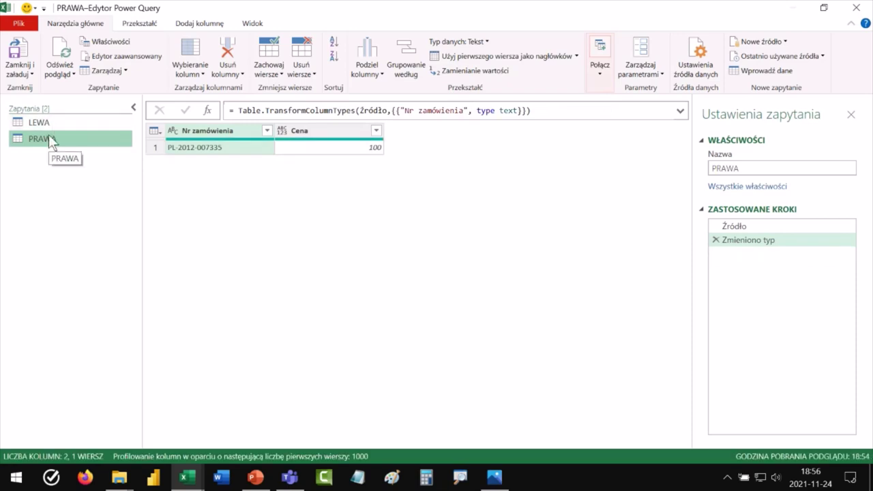
left_click(54, 125)
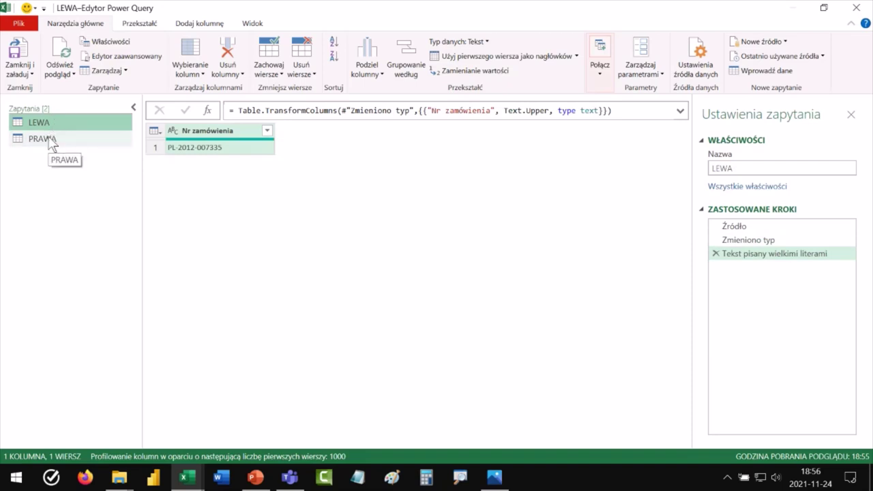
left_click(53, 139)
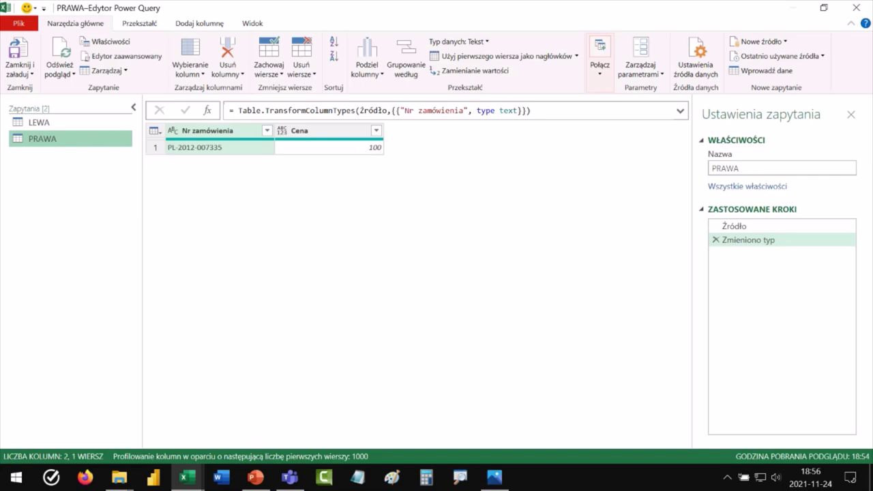
key("alt+Tab")
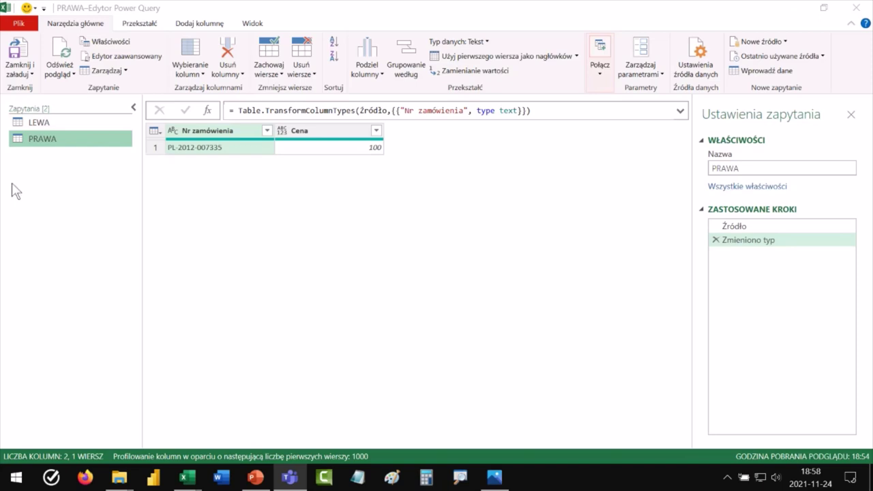
Step: Close the query editor and load both queries to the workbook, and move the LEWA sheet ahead of the PRAWA sheet
left_click(26, 51)
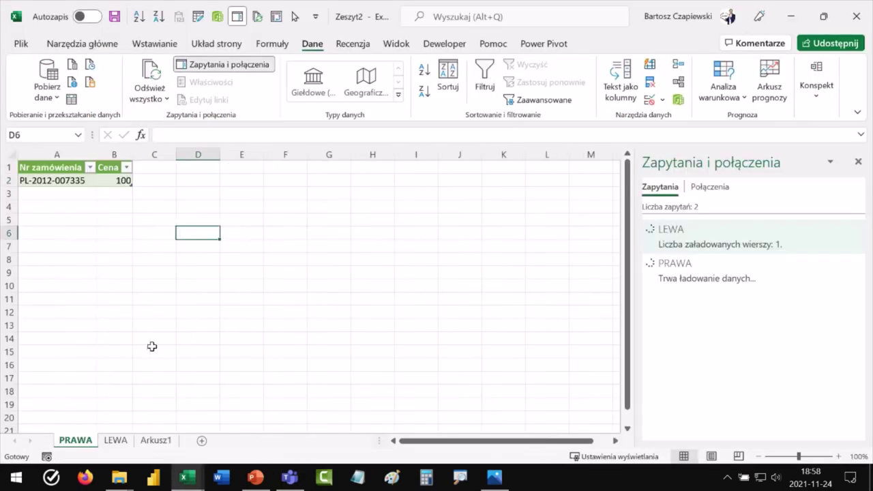
left_click(118, 442)
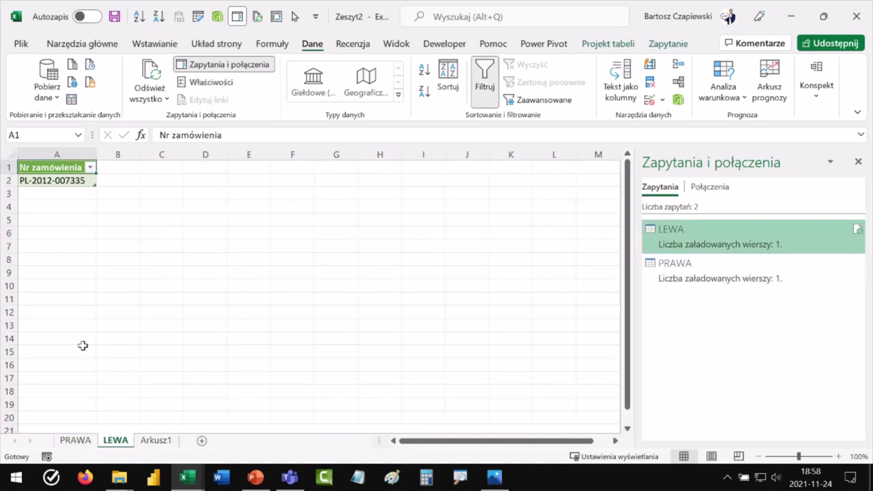
left_click(75, 440)
left_click(61, 181)
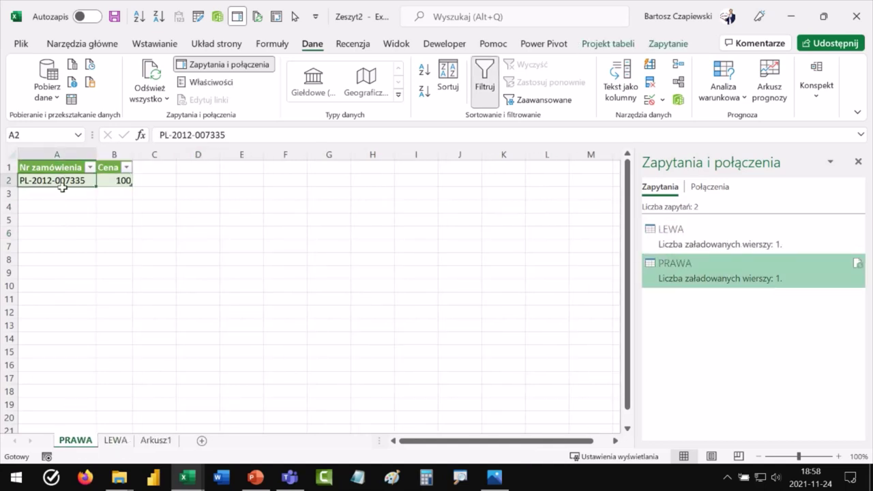
left_click_drag(115, 440, 62, 440)
Step: On Arkusz1, replace the order number in A2 of the one-column table with a sample person's full name
left_click(176, 441)
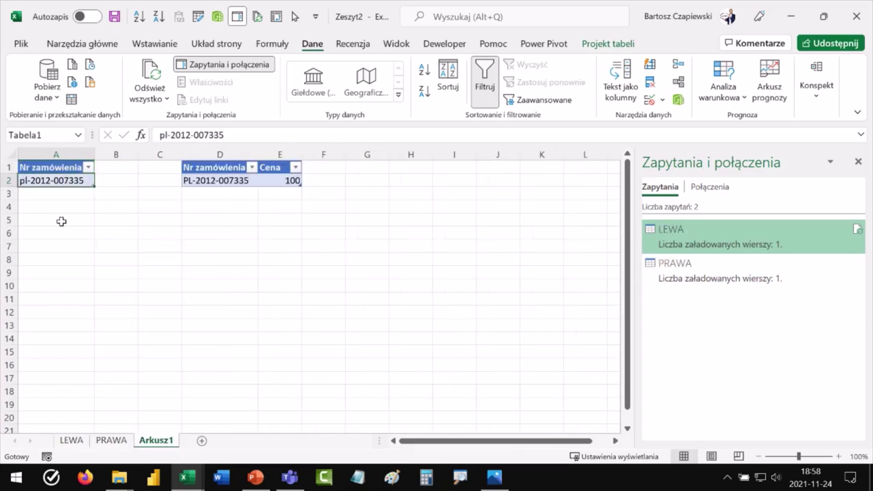
left_click(51, 177)
type("Jan Kowalski")
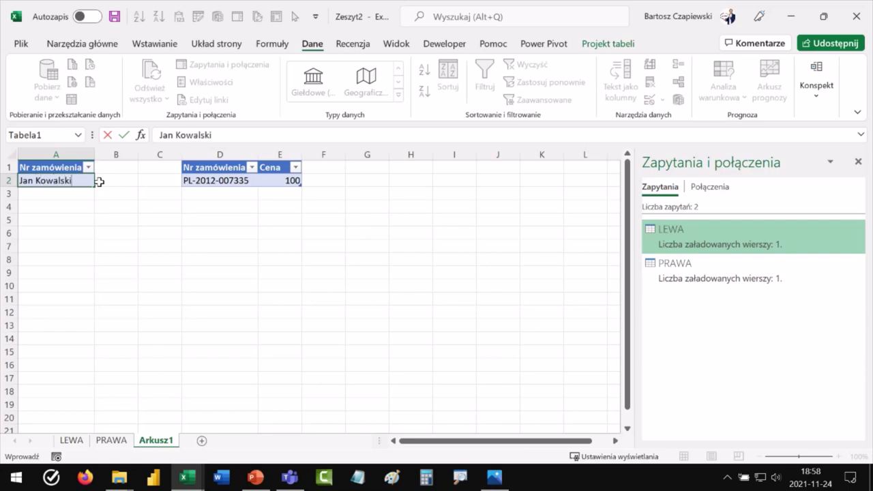
key("Return")
key("Down")
key("Up")
key("Up")
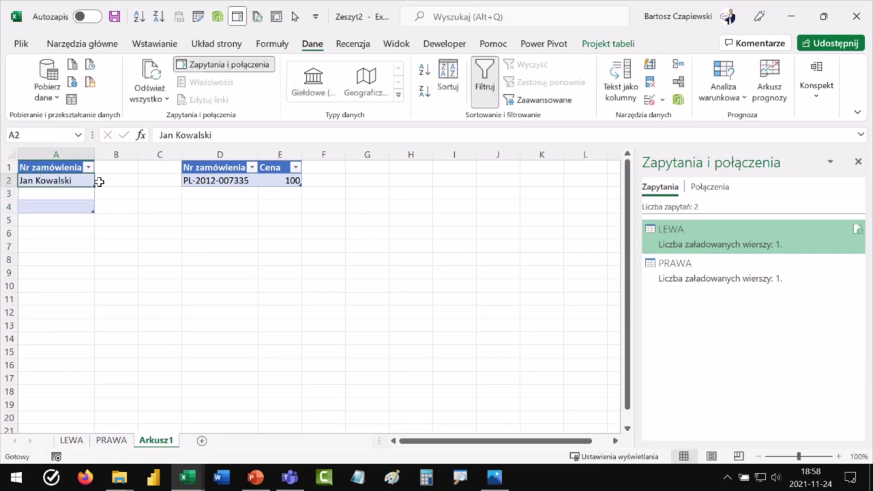
key("Right")
key("Right")
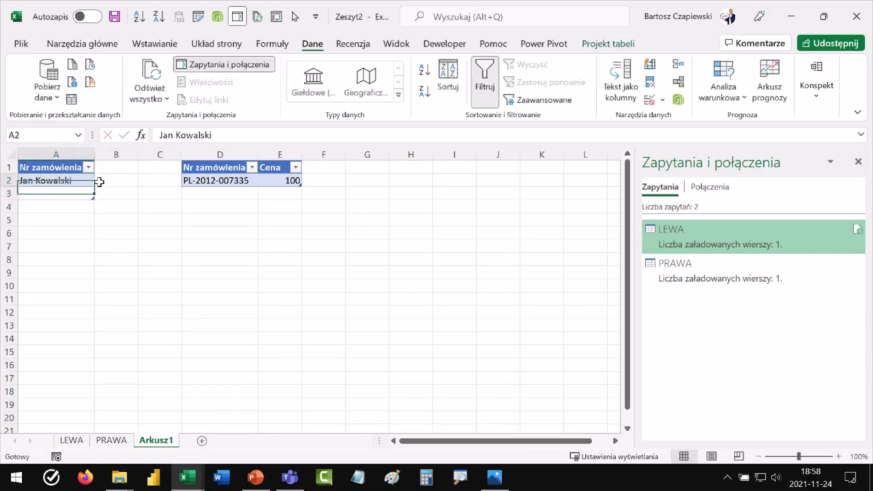
Step: Enter three variants of the sample name in D2:D4: surname first, with a misspelled first name, and in all capitals
key("Right")
type("K")
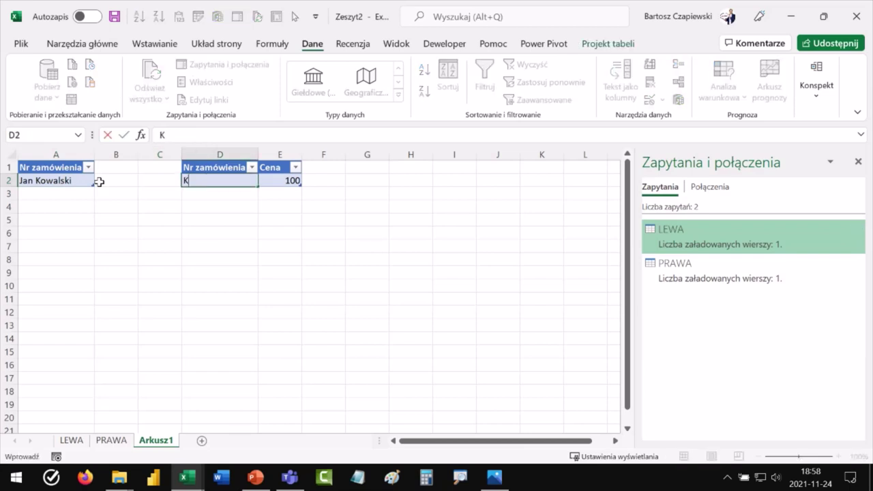
type("owalski Jan")
key("Return")
type("Ja Kowal")
key("BackSpace")
key("BackSpace")
key("BackSpace")
key("BackSpace")
type("owalski")
key("Return")
type("JAN KOWALSKI")
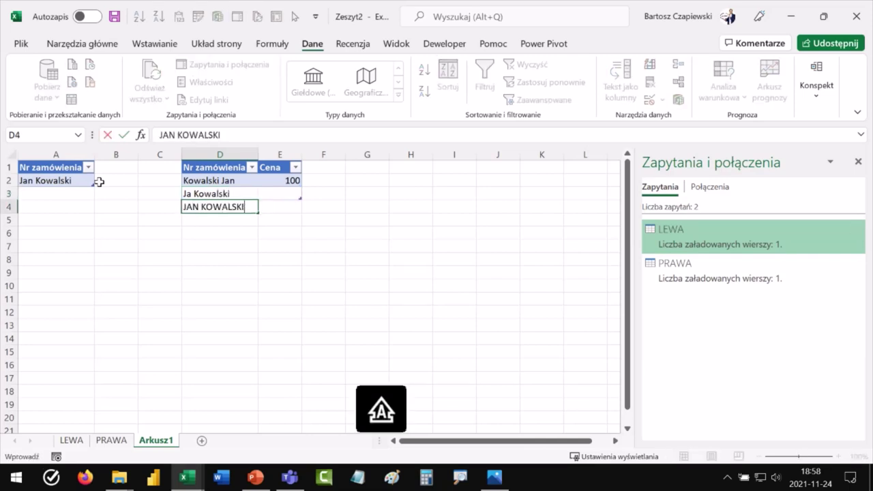
Step: Fill in the Cena values of the two new rows with 50 in E3 and 100 in E4
key("Tab")
key("Up")
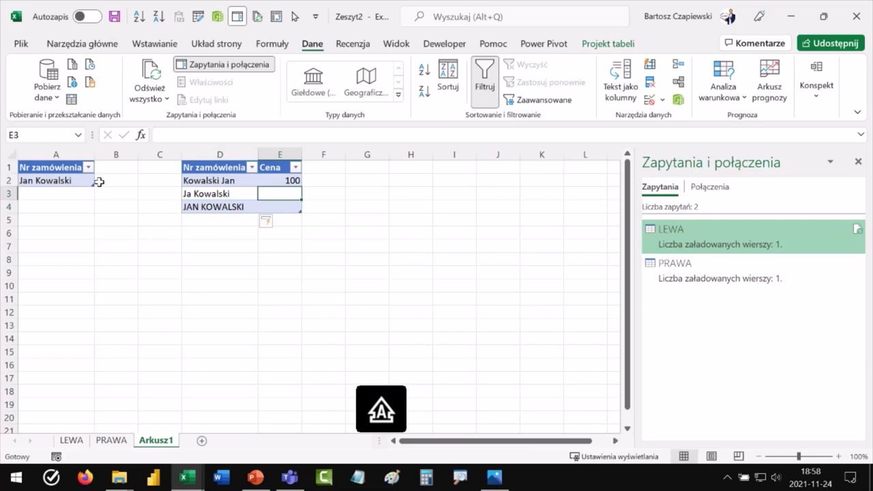
type("50")
key("Return")
type("100")
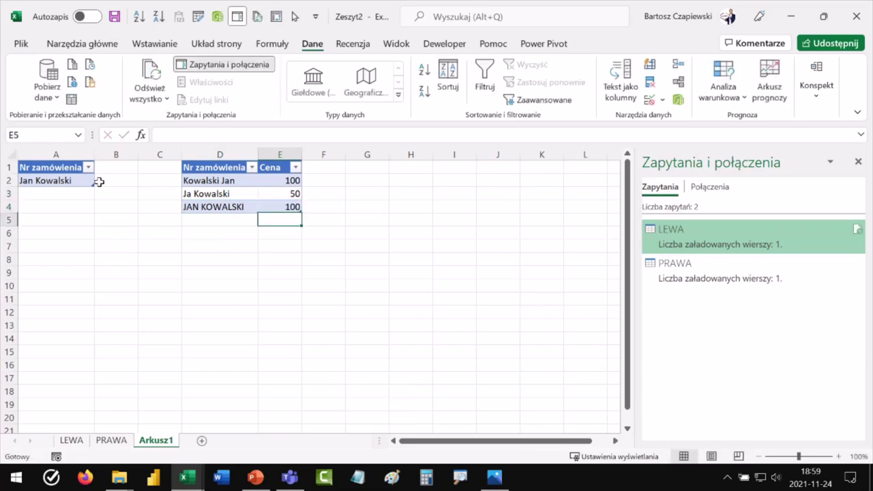
key("Return")
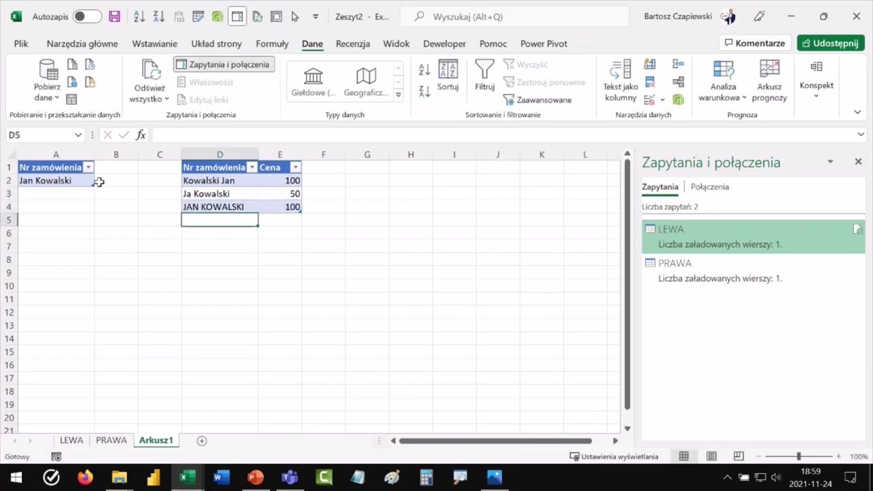
Step: Add a lowercase variant of the name with a misspelled surname in D5 and compare the variants with the name in A2
type("jan kiowalski")
key("Return")
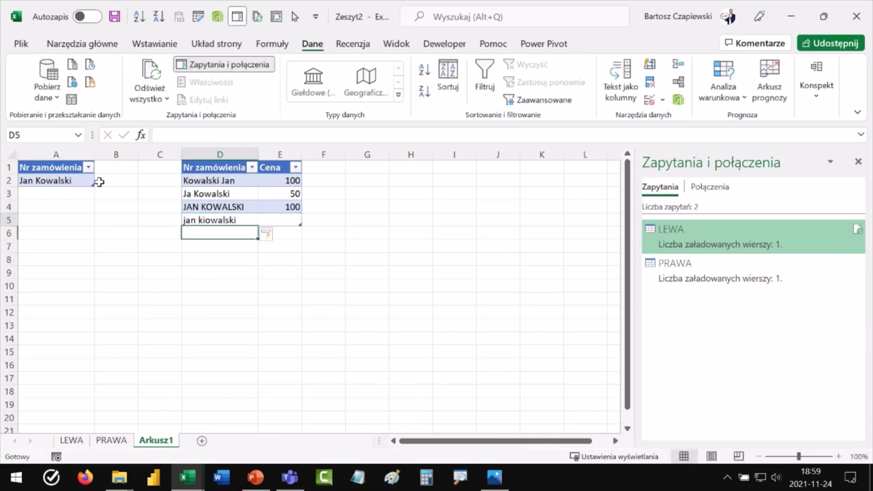
key("Up")
left_click(217, 206)
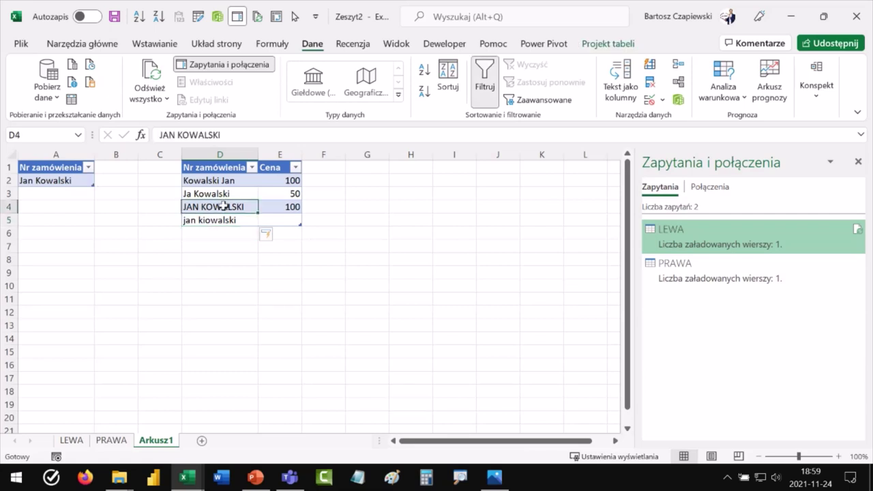
left_click(108, 180)
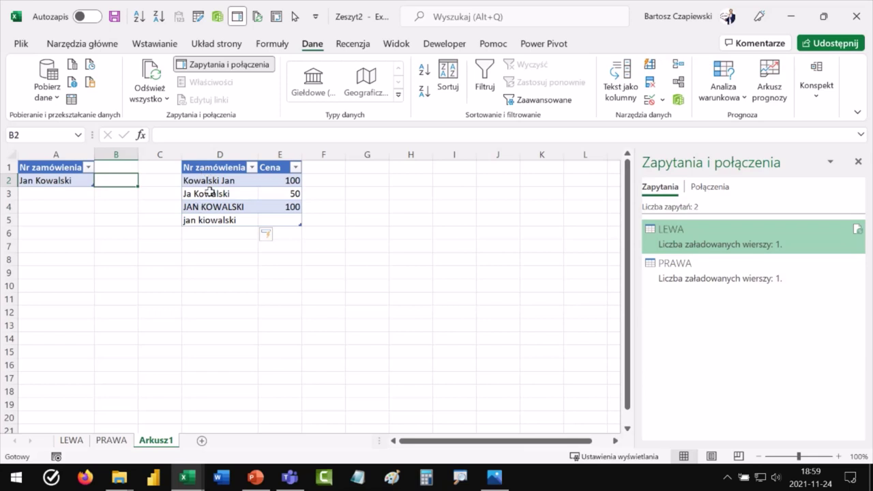
left_click(72, 179)
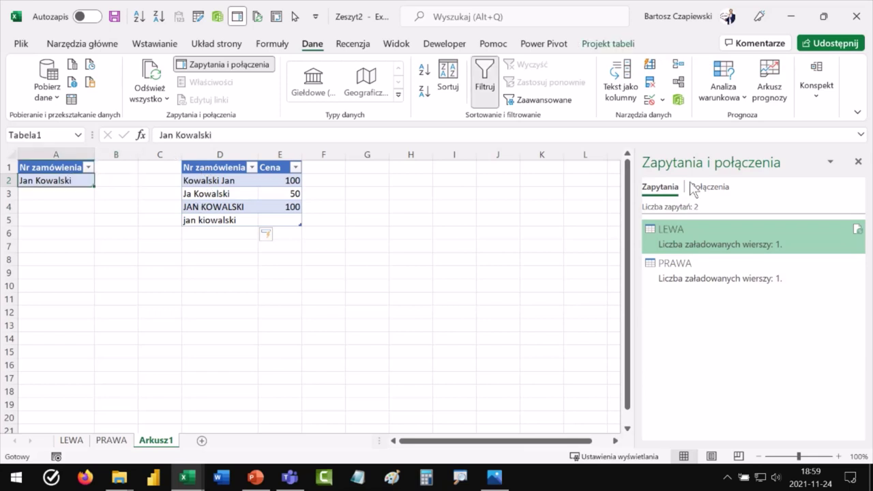
Step: Open the LEWA query in the Power Query editor and review the updated data in PRAWA and LEWA
double_click(689, 230)
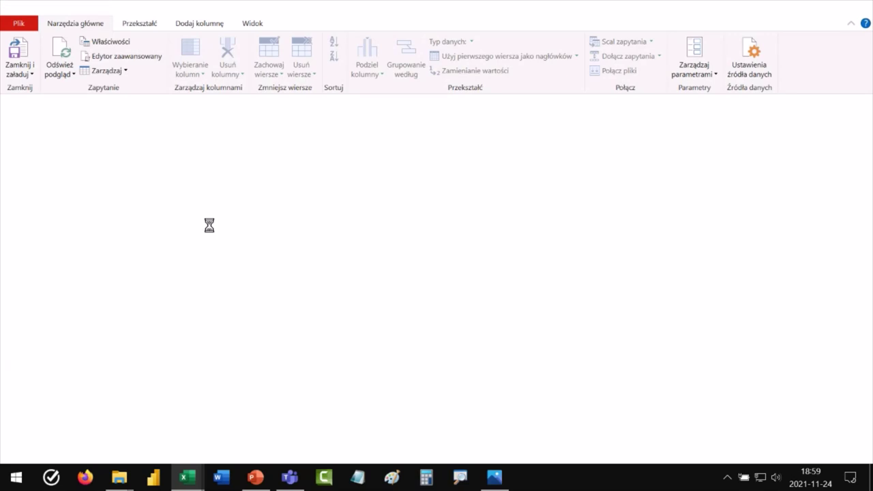
left_click(49, 141)
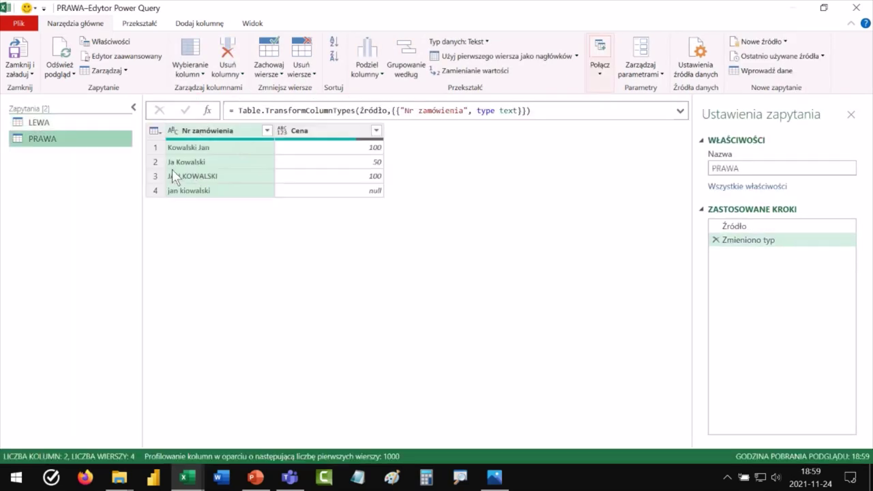
left_click(59, 123)
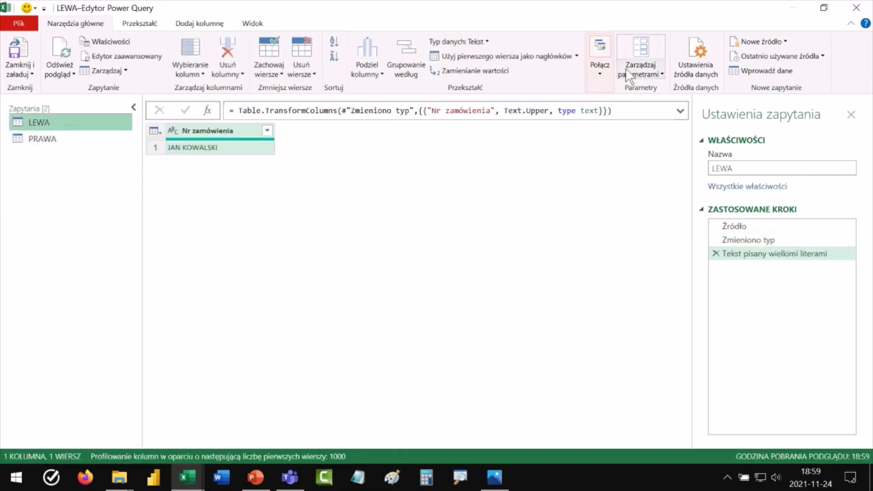
Step: Start a merge as a new query between LEWA and PRAWA, matching on the Nr zamówienia column in both tables
left_click(605, 75)
left_click(598, 103)
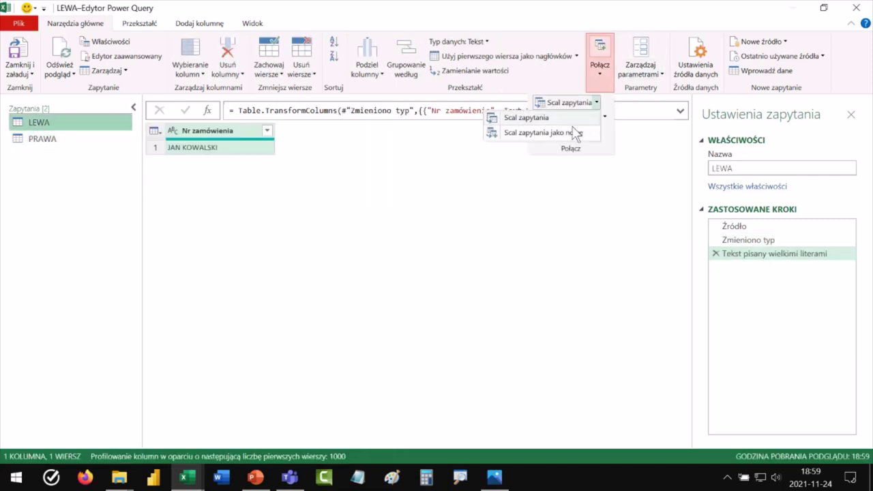
left_click(576, 134)
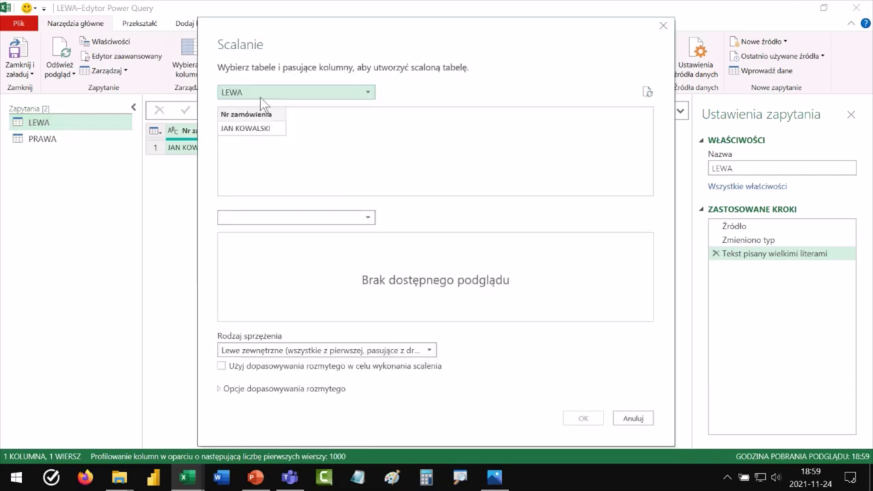
left_click(261, 217)
left_click(254, 246)
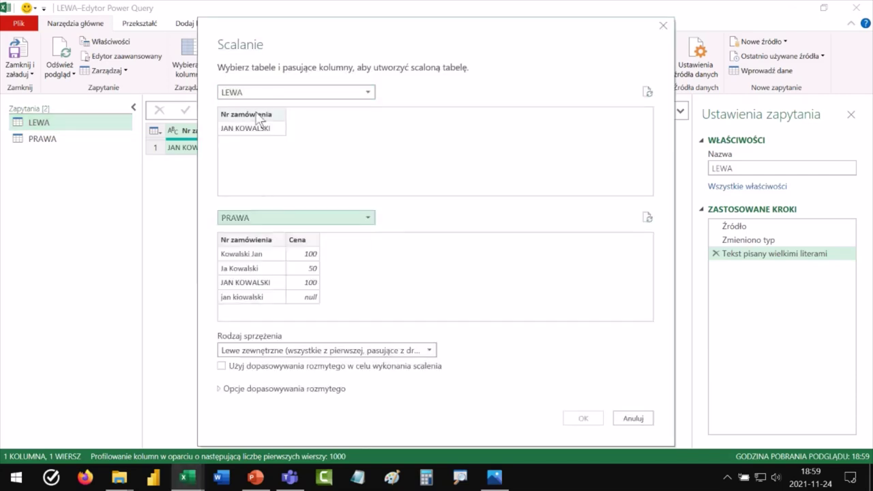
left_click(240, 243)
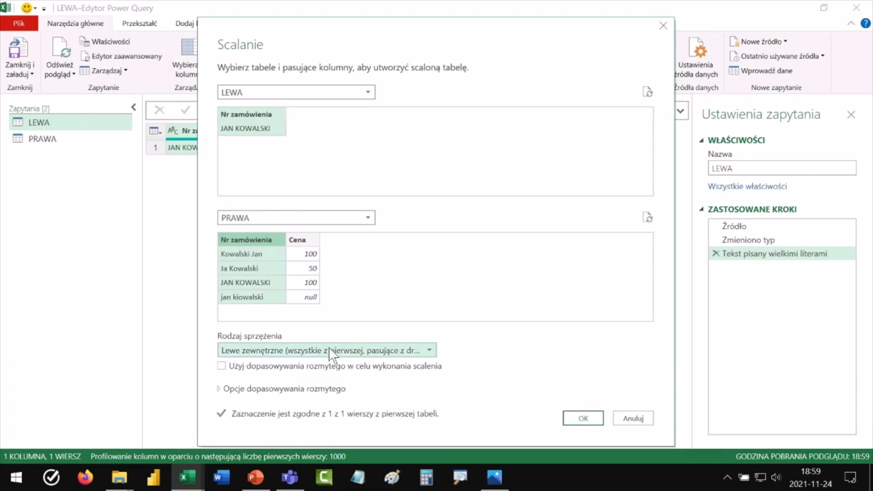
Step: Enable fuzzy matching for the merge, review its similarity threshold, case, text-part and maximum-match options, and create the merged query
left_click(223, 367)
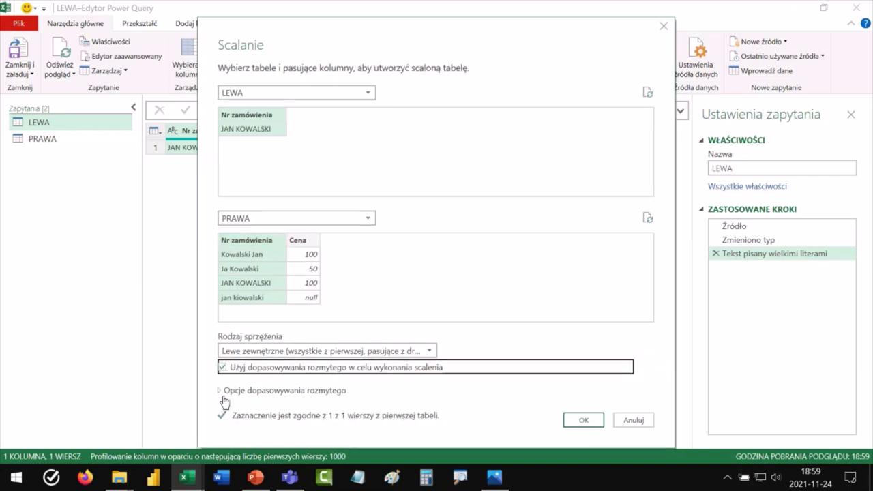
left_click_drag(318, 39, 312, 23)
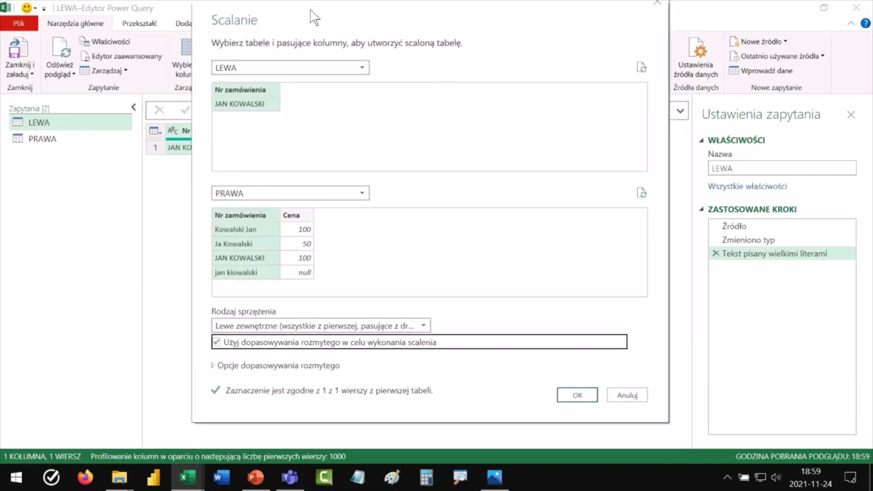
left_click(214, 375)
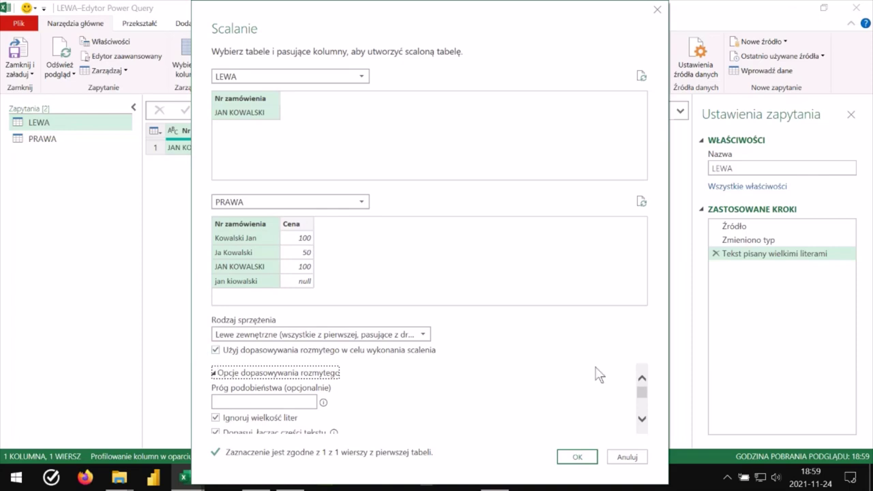
left_click_drag(643, 393, 648, 403)
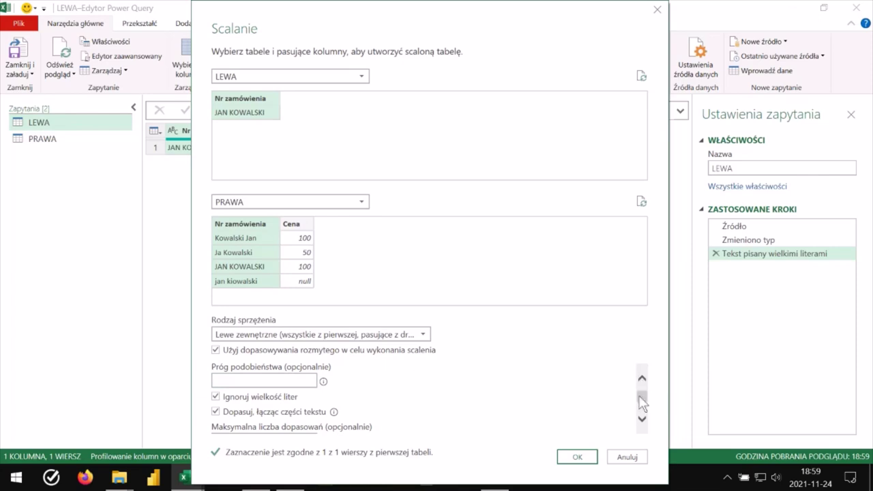
left_click_drag(641, 397, 641, 410)
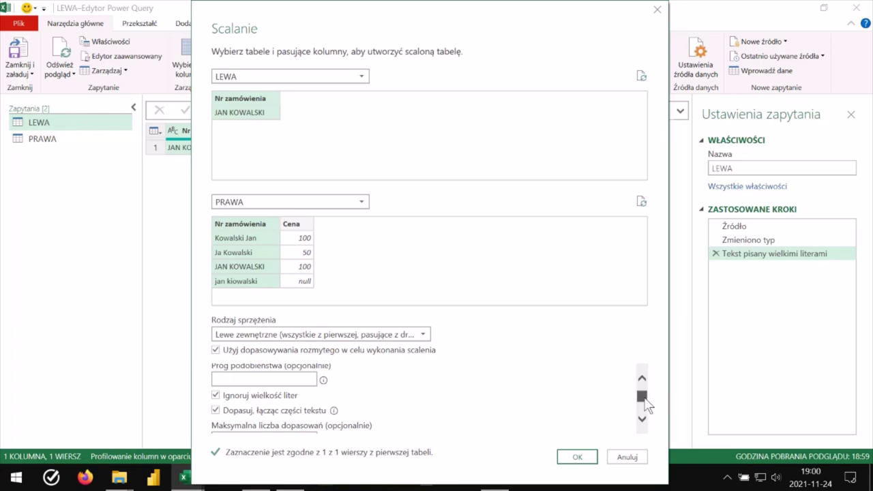
scroll(646, 403, "down", 1)
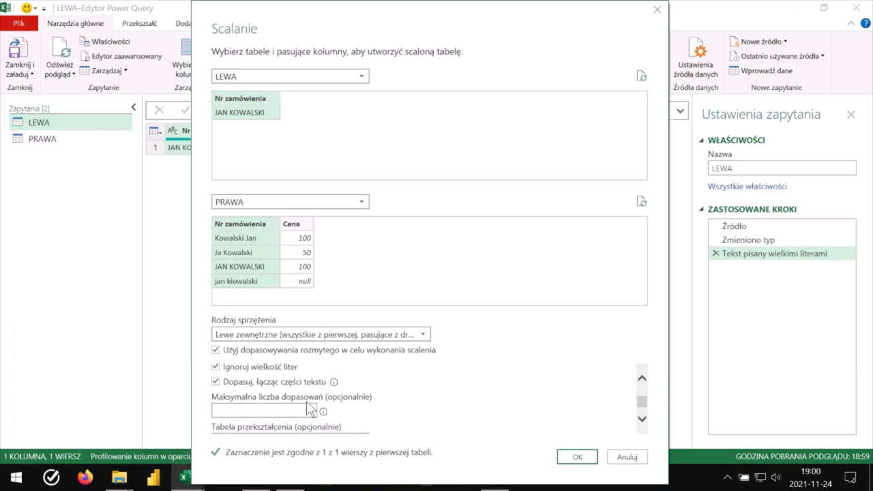
scroll(307, 401, "down", 2)
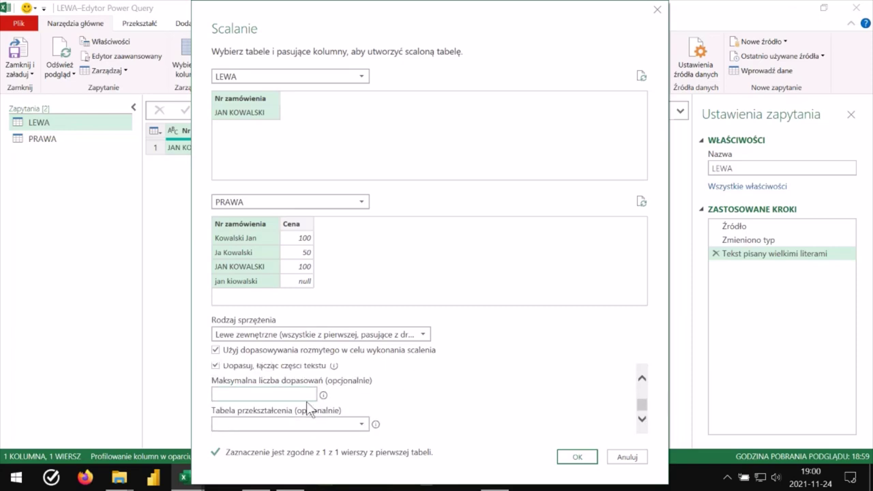
left_click(577, 457)
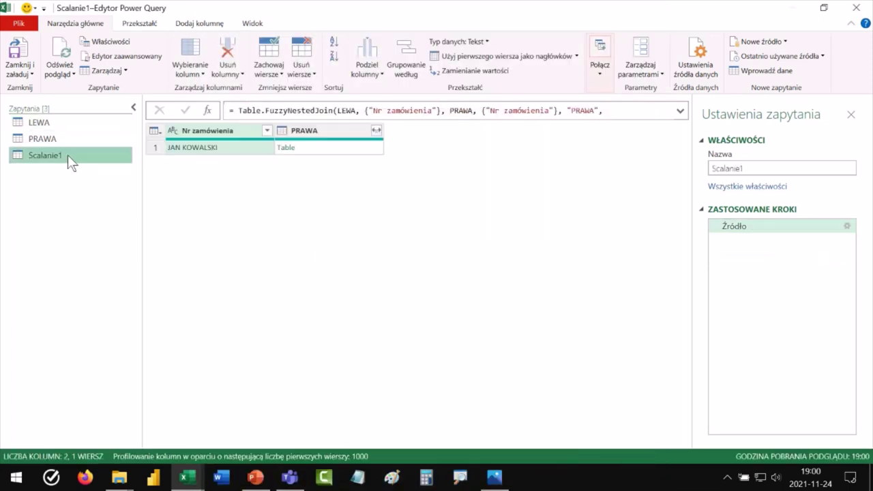
Step: Expand the PRAWA column of the merged query into Nr zamówienia and Cena, using the original column name as prefix
left_click(376, 130)
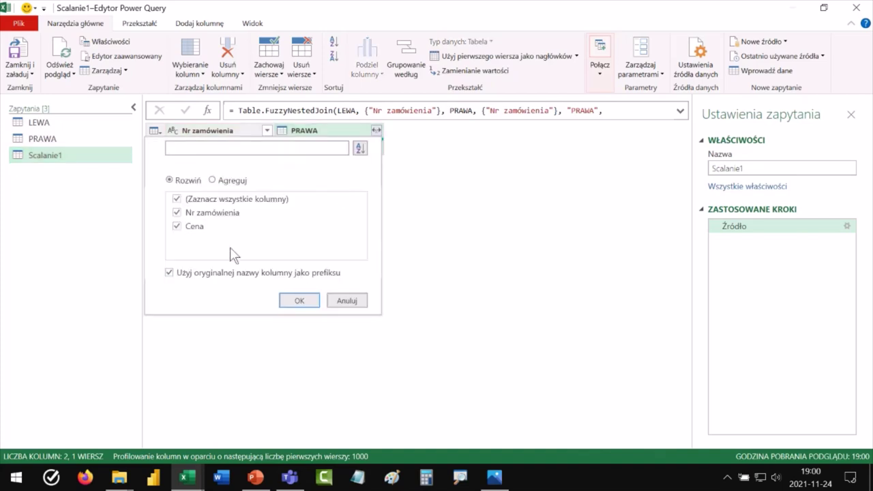
left_click(295, 301)
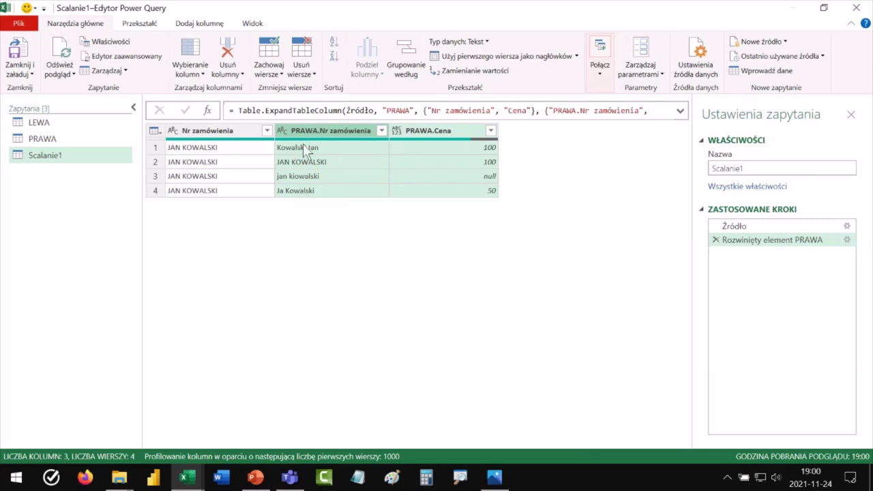
Step: Annotate the screen with a box around the matched names, 80% and the text FUZZY LOOKUP, and clear the annotations
mouse_move(272, 140)
left_mouse_down()
mouse_move(322, 201)
mouse_move(334, 199)
mouse_move(314, 217)
mouse_move(325, 213)
mouse_move(341, 236)
mouse_move(354, 220)
mouse_move(357, 236)
left_mouse_up()
left_click(365, 240)
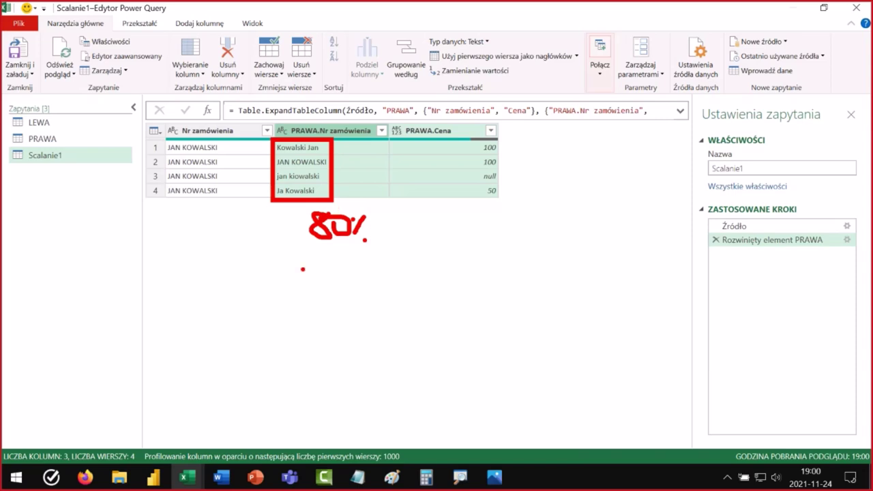
key("t")
left_click(275, 278)
type("FUZZY")
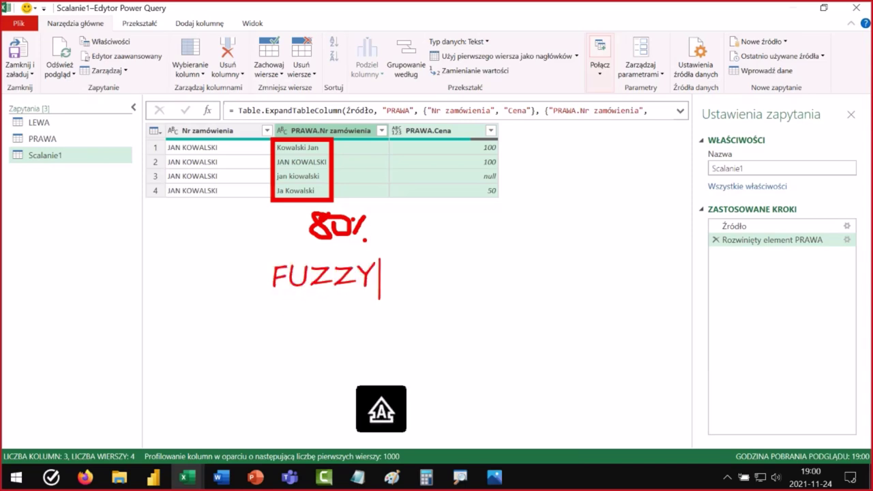
type(" LOOUKUP")
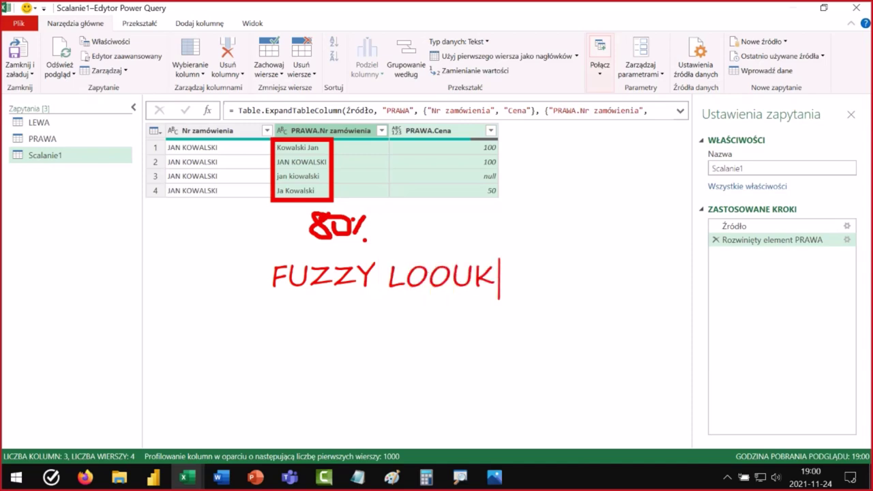
key("BackSpace")
key("BackSpace")
key("BackSpace")
key("BackSpace")
type("KUP")
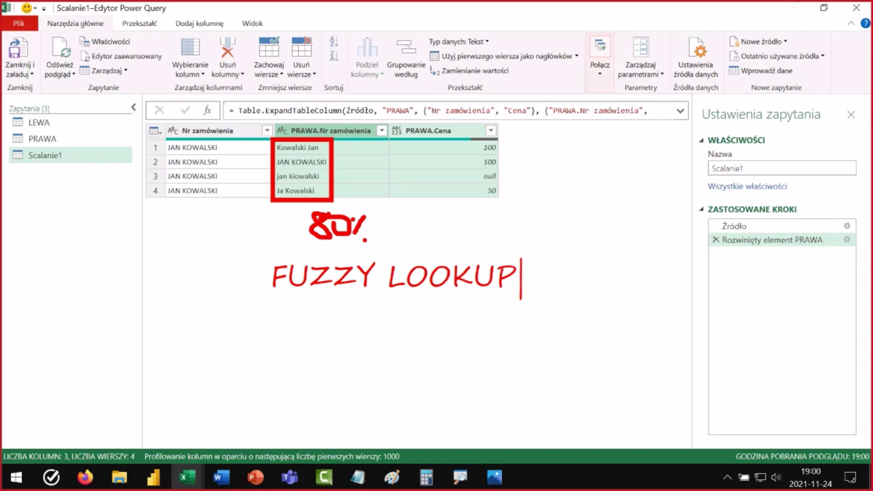
key("Escape")
key("Escape")
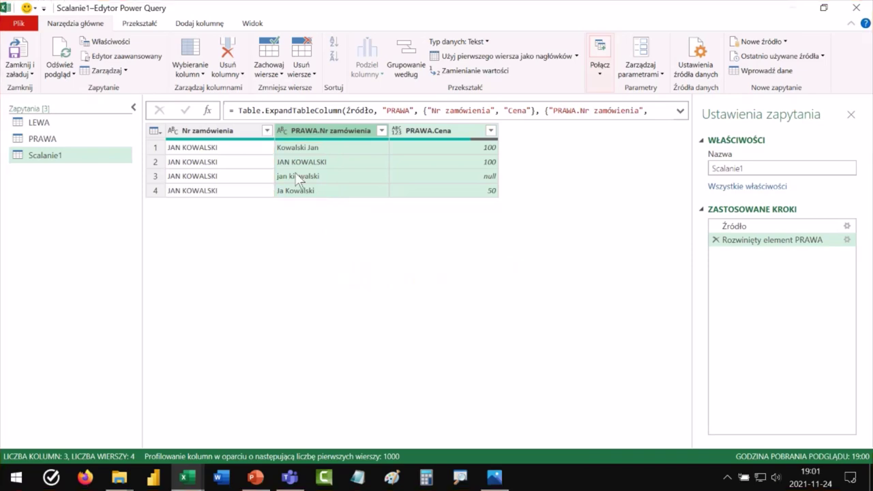
Step: Reopen the merge settings of the Źródło step, review the fuzzy matching options, and leave without changes
left_click(751, 226)
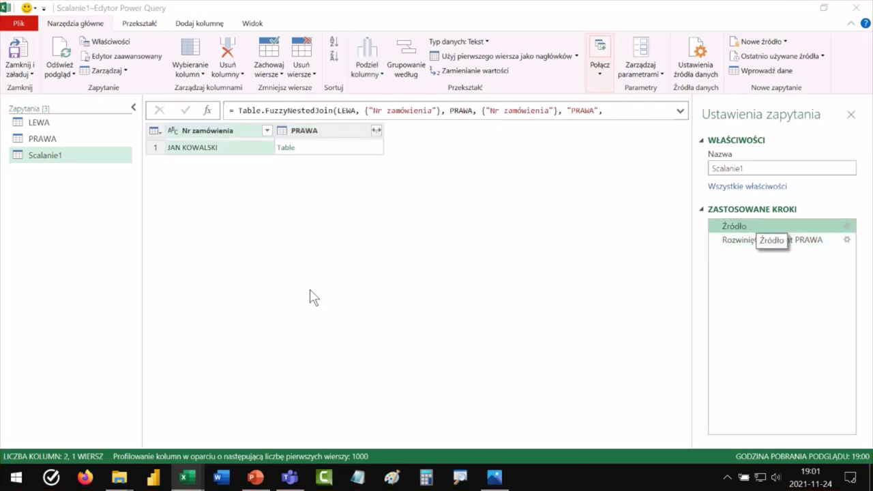
left_click(219, 390)
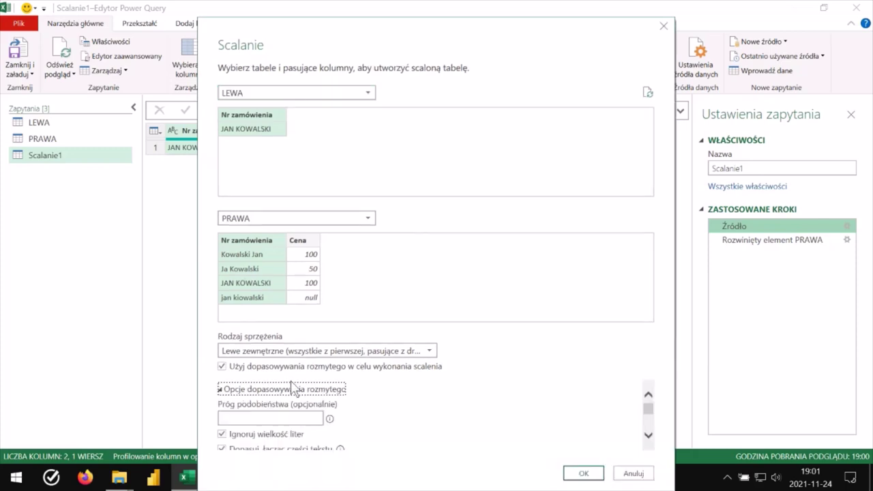
scroll(312, 413, "down", 1)
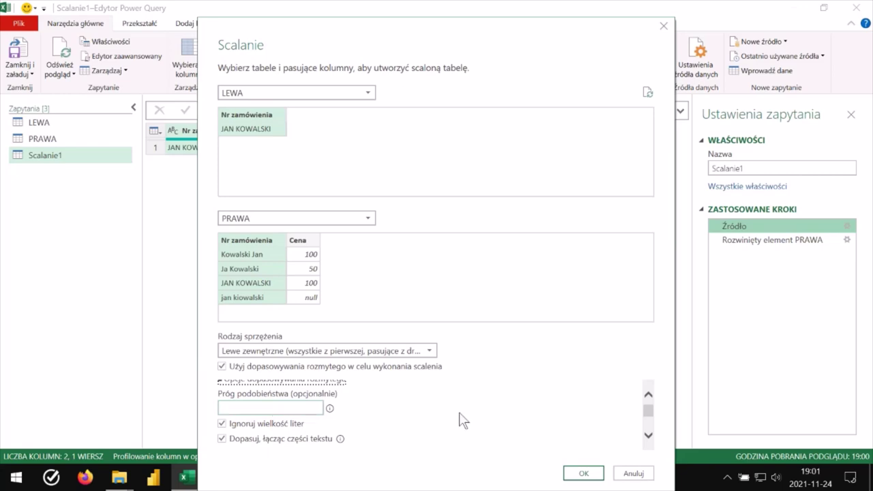
left_click(633, 474)
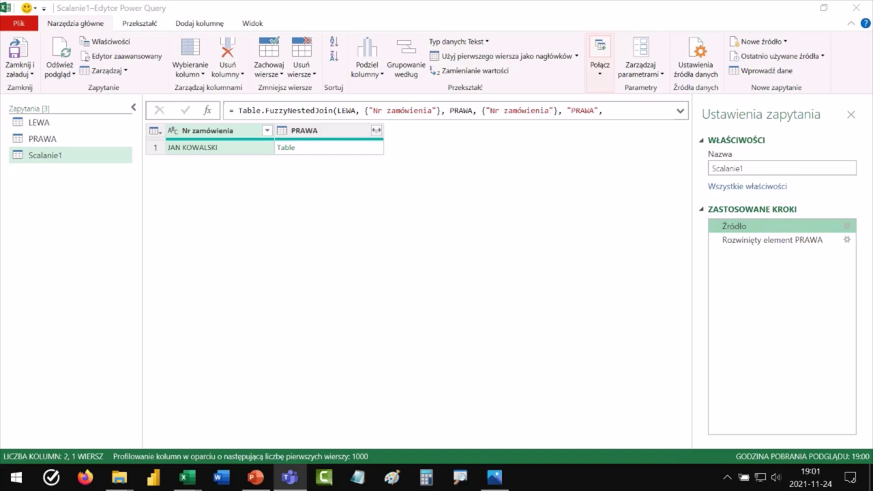
Step: Close the query editor, load the merged query to the workbook, and add a blank worksheet after Arkusz1
left_click(26, 56)
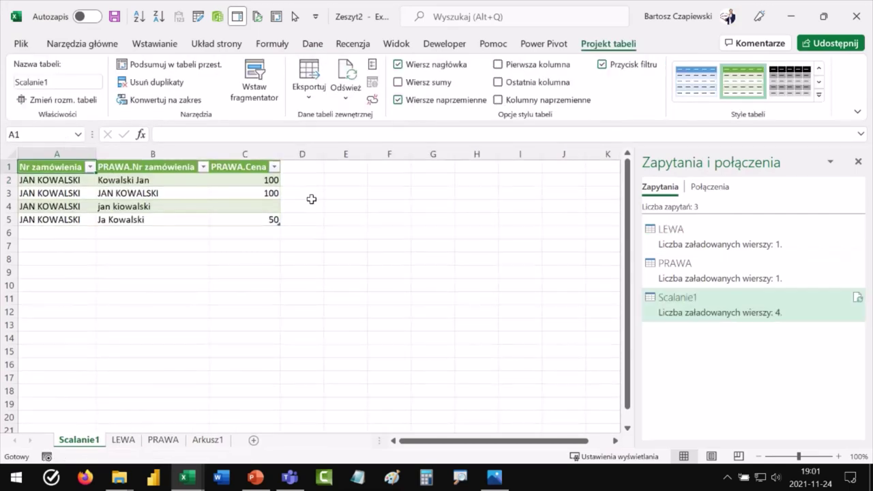
left_click(208, 440)
left_click(253, 440)
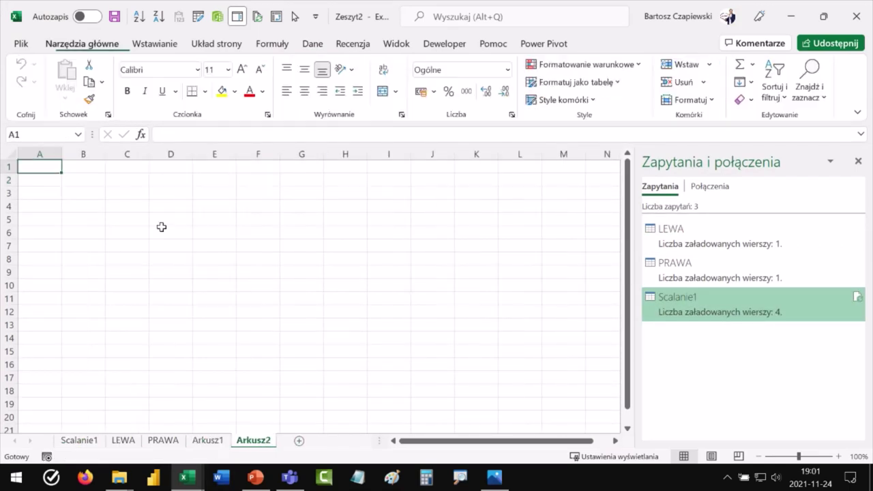
Step: Enter the header Data in A1 and the date 2021-11-24 in A2 of the new worksheet
type("dATA")
key("BackSpace")
key("BackSpace")
key("BackSpace")
key("BackSpace")
type("Data")
key("Return")
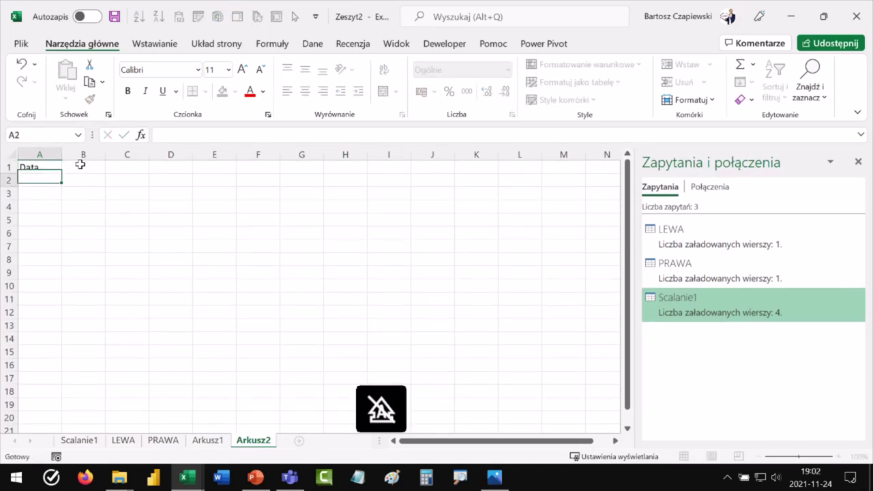
key("Up")
key("Down")
type("202")
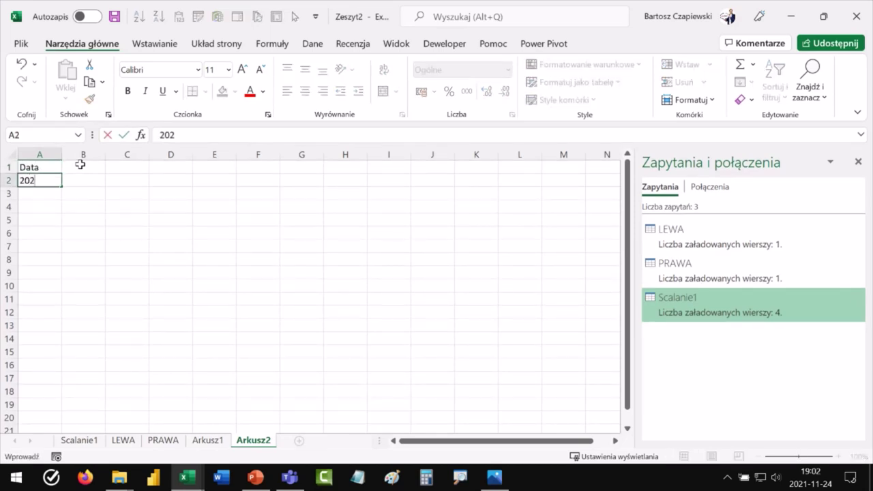
type("1-11-24")
key("Return")
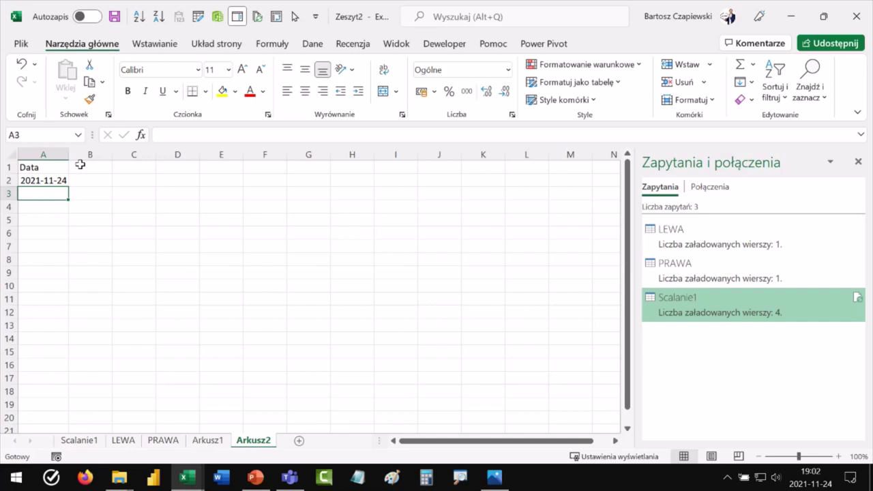
Step: Enter the text data 221 in A3 and convert A1:A3 into a table with headers
type("data ")
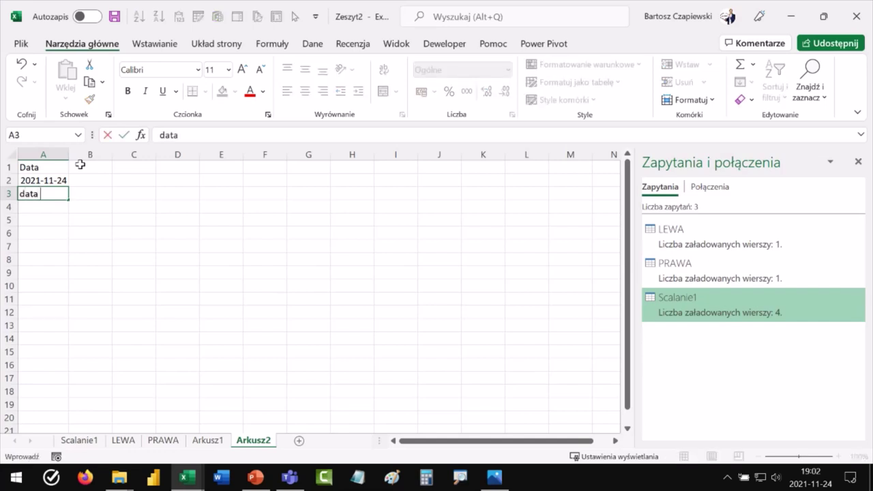
type("221")
key("Return")
key("Up")
key("ctrl+t")
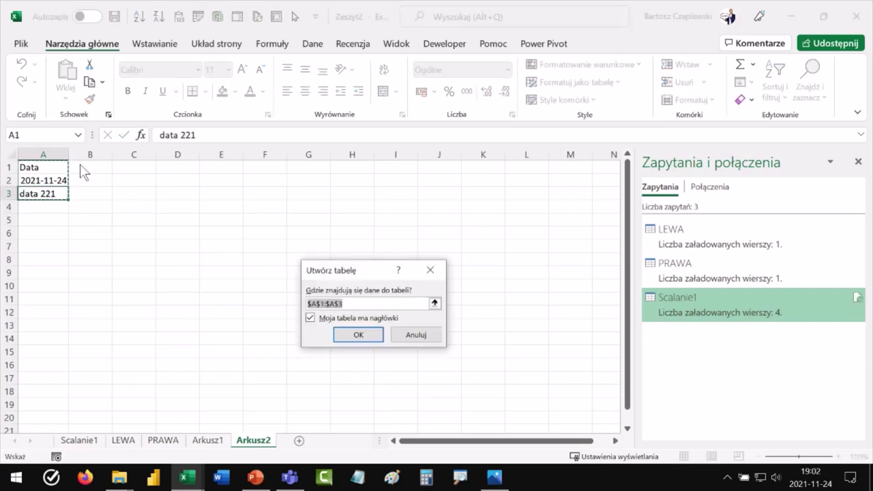
key("Return")
key("Up")
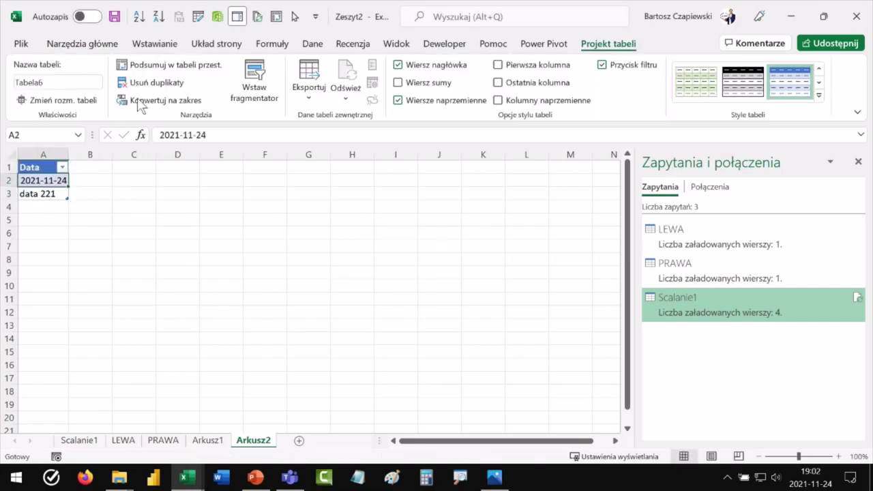
Step: Load the new table into the Power Query editor and change the Data column's type to date
left_click(313, 43)
left_click(73, 97)
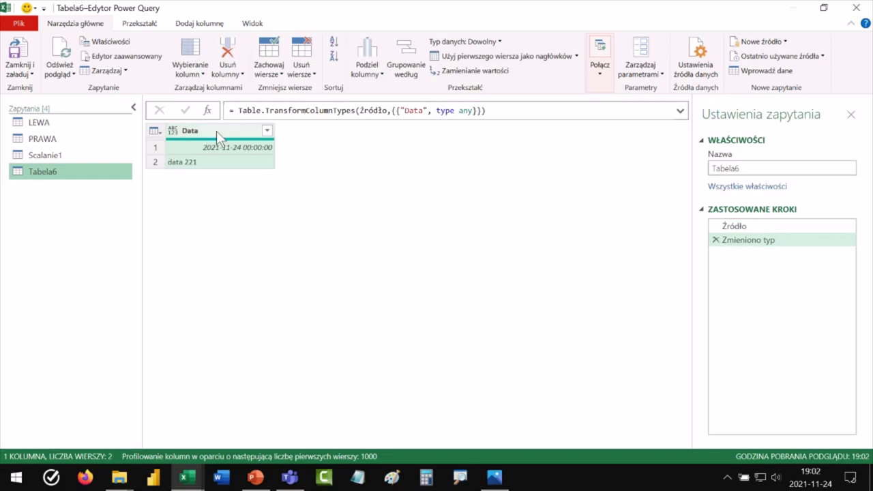
left_click(172, 130)
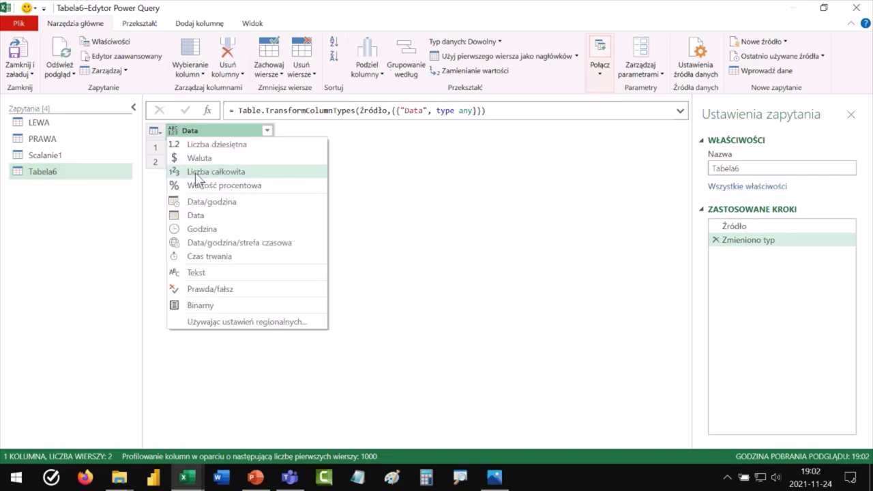
left_click(198, 215)
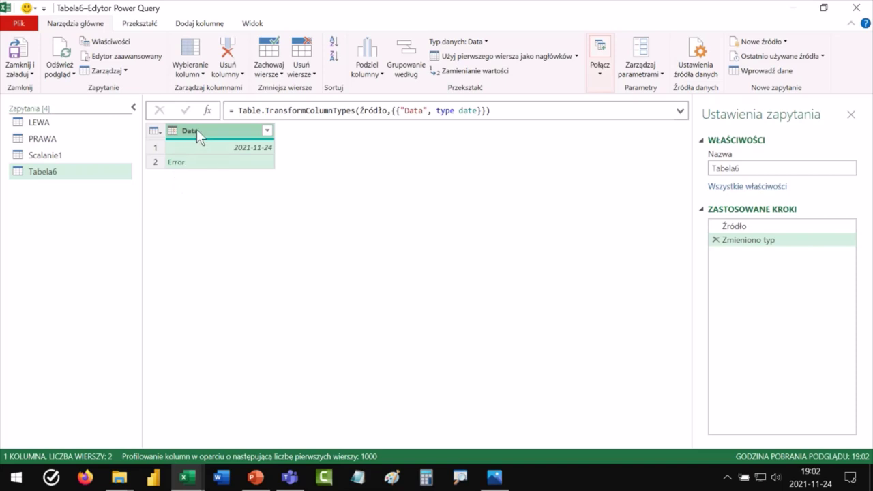
Step: Remove the existing type change, then duplicate the Data column and set the original column's type to date
left_click(716, 240)
right_click(239, 133)
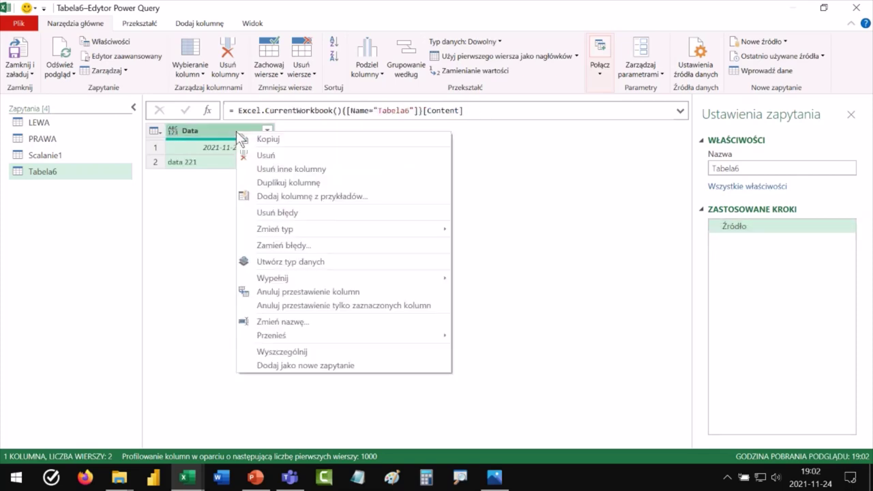
left_click(298, 183)
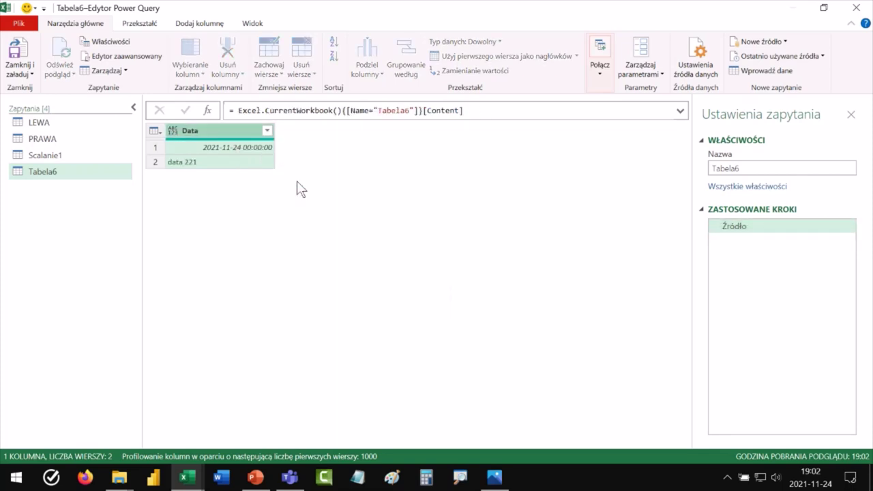
left_click(171, 130)
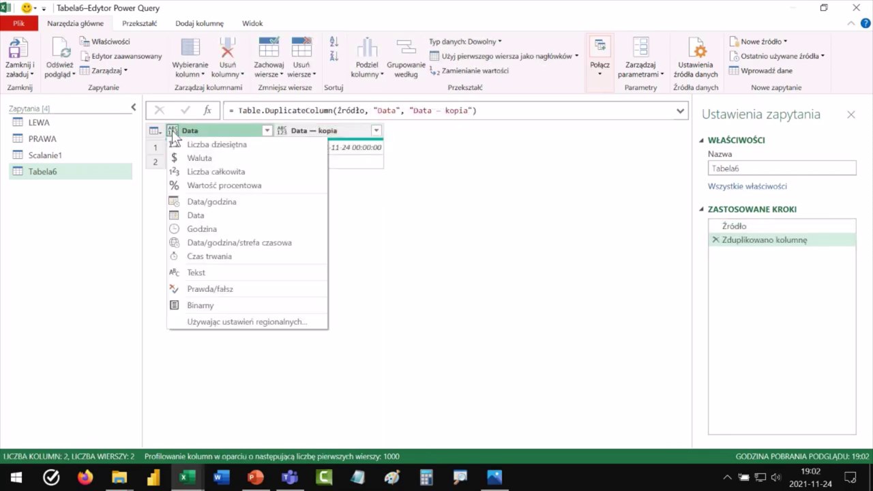
left_click(202, 216)
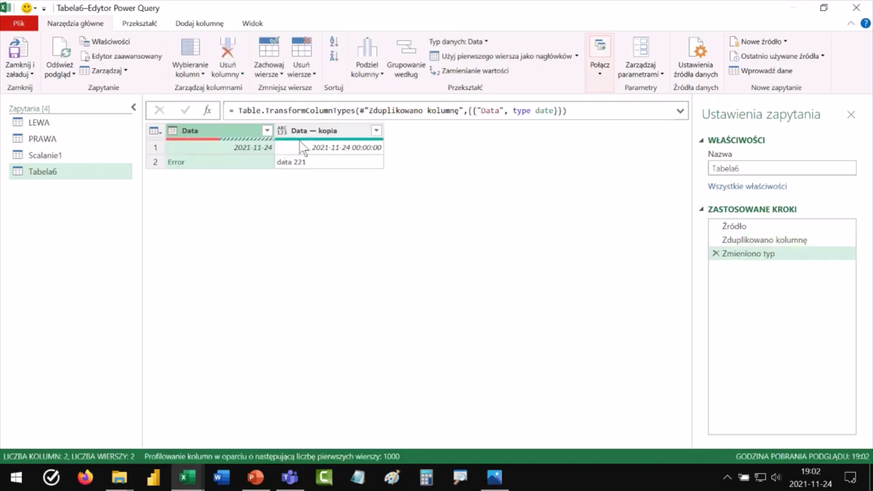
Step: Keep only the rows with errors in the Data column and remove that filter step again
left_click(269, 72)
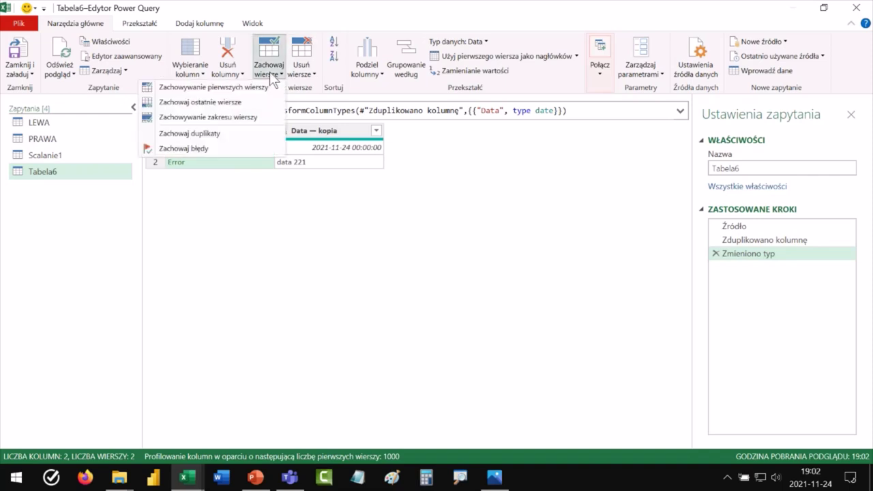
left_click(208, 148)
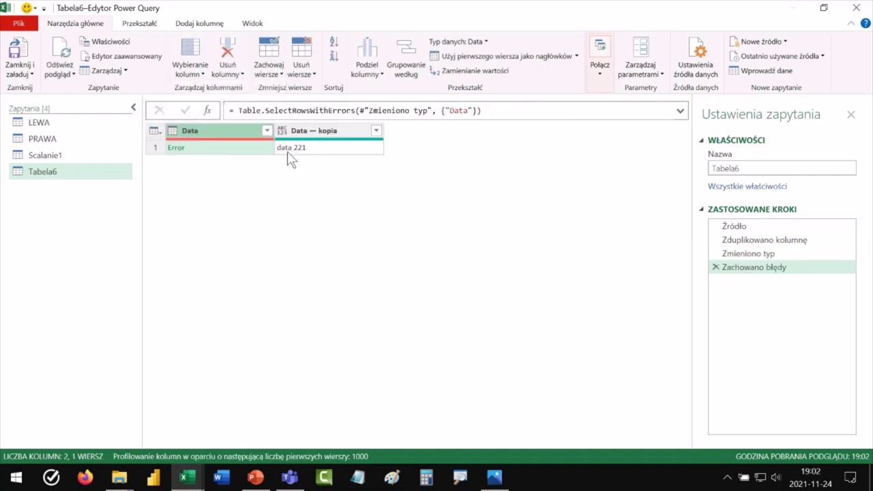
left_click(716, 268)
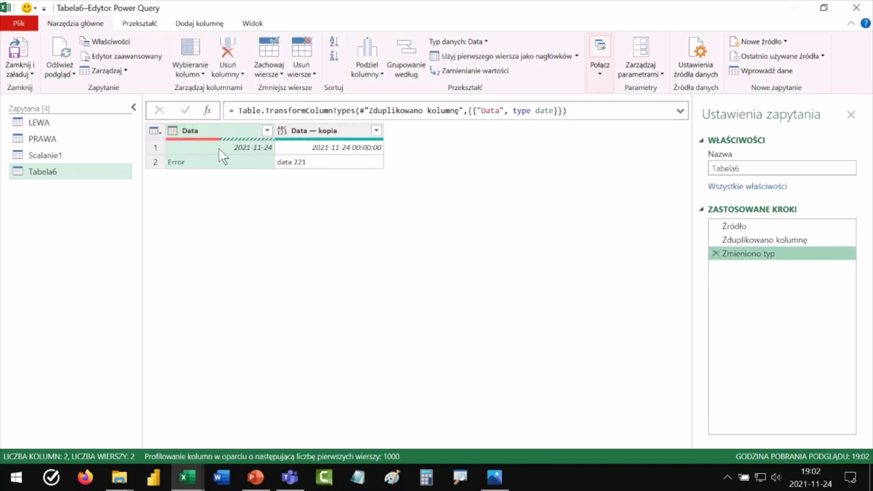
Step: Remove the type change and duplicated column steps from the Tabela6 query, leaving only its source step
left_click(310, 146)
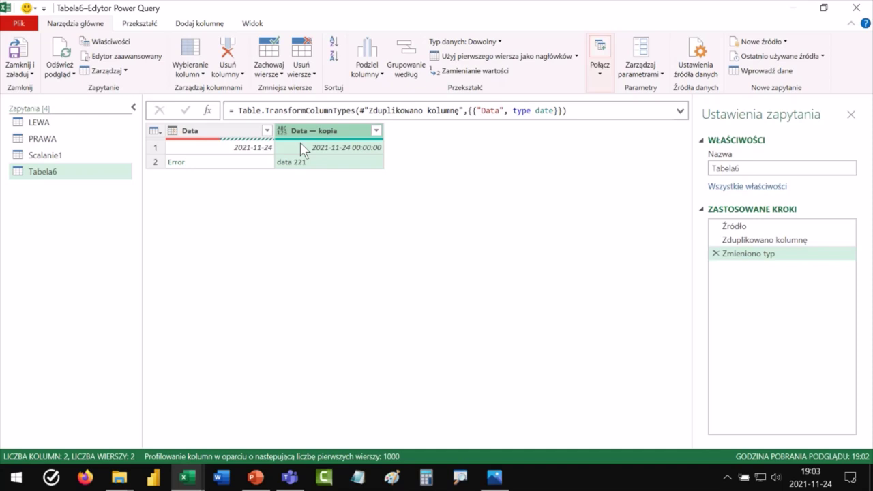
left_click(715, 253)
left_click(716, 240)
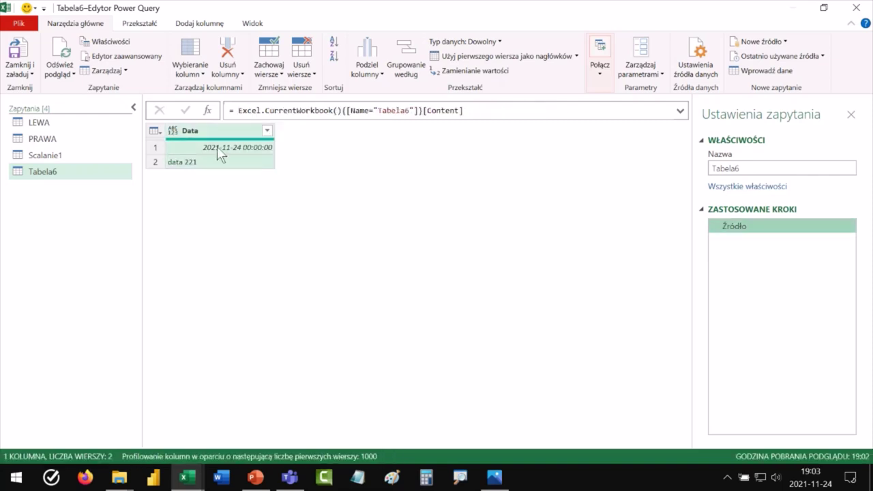
Step: Add an index column starting from 1 to the Tabela6 query
left_click(153, 26)
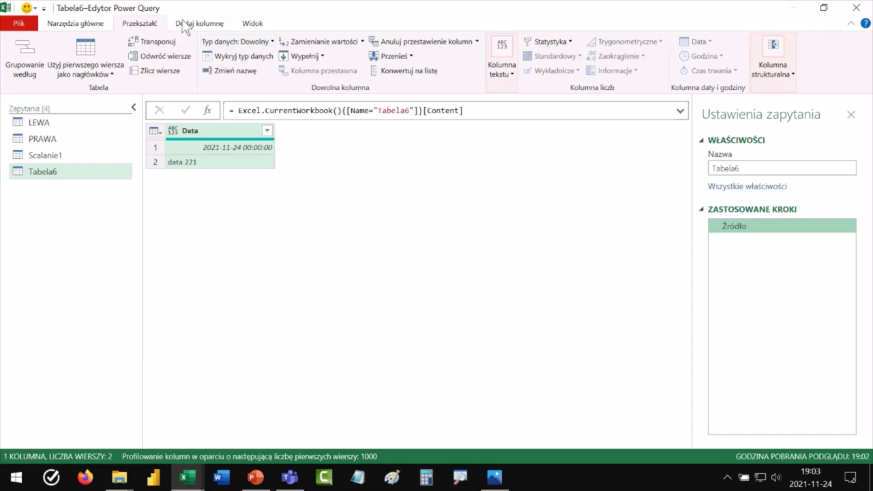
left_click(199, 23)
left_click(231, 56)
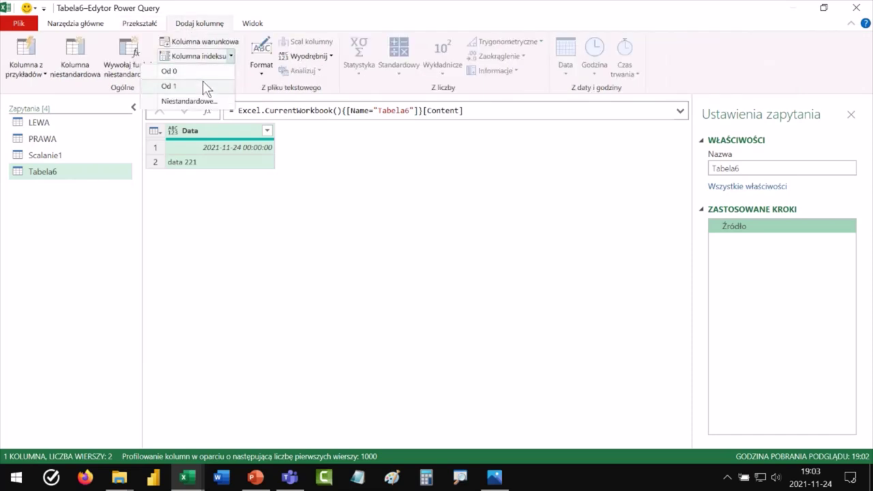
left_click(204, 86)
Step: Change the Data column's type to date in the indexed table
left_click(243, 132)
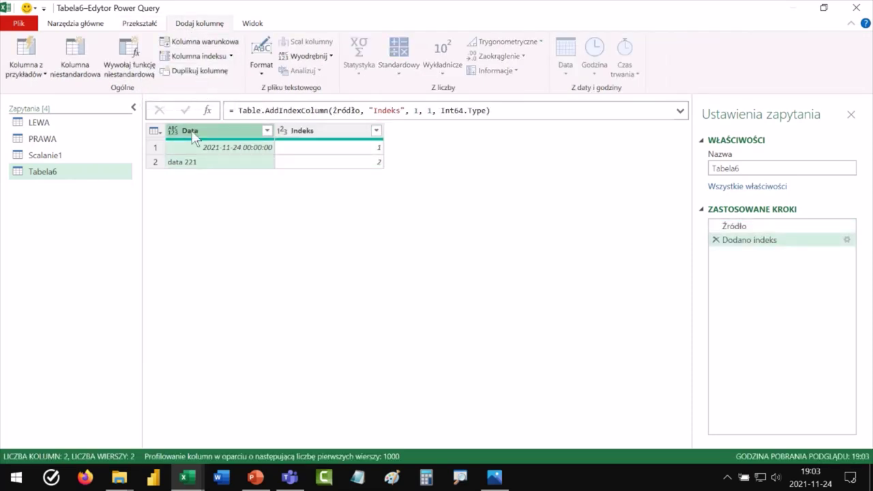
left_click(173, 130)
left_click(197, 215)
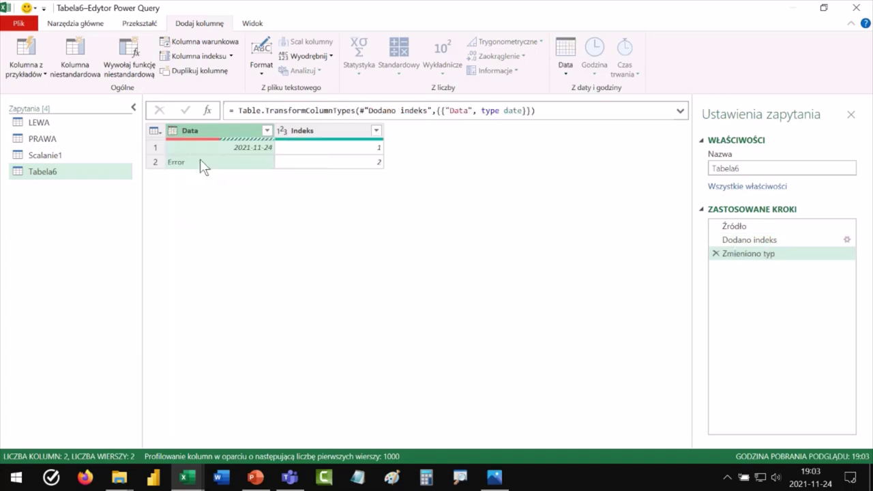
Step: Keep only the rows that contain errors in the Data column
left_click(266, 131)
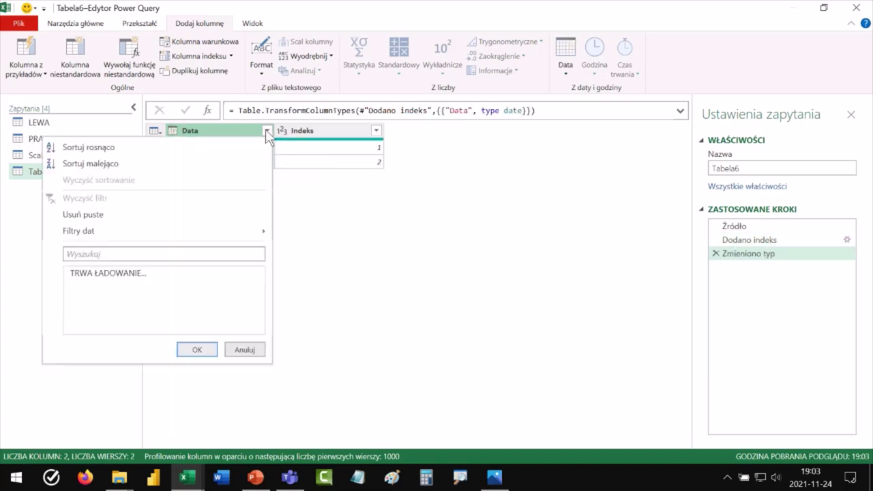
left_click(139, 25)
left_click(81, 23)
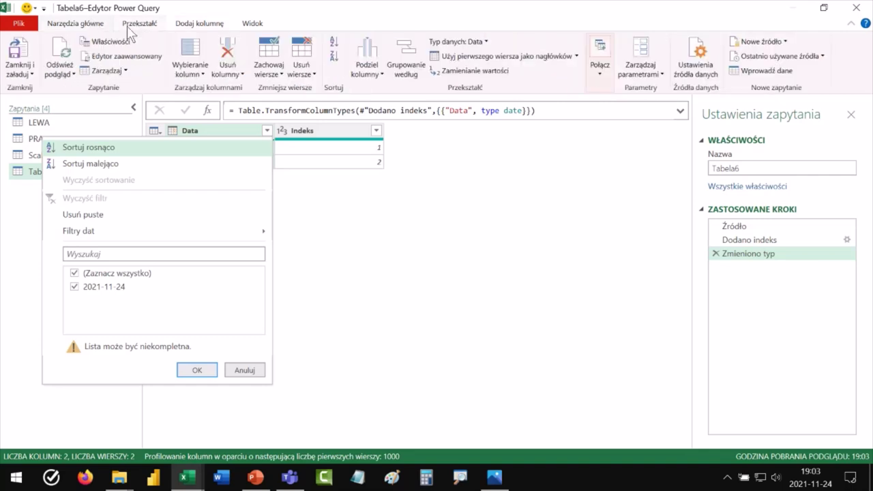
left_click(273, 72)
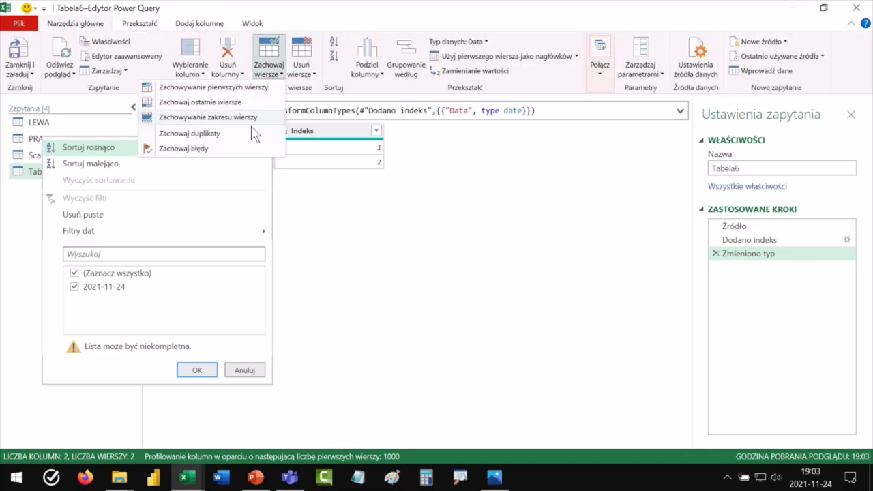
left_click(224, 148)
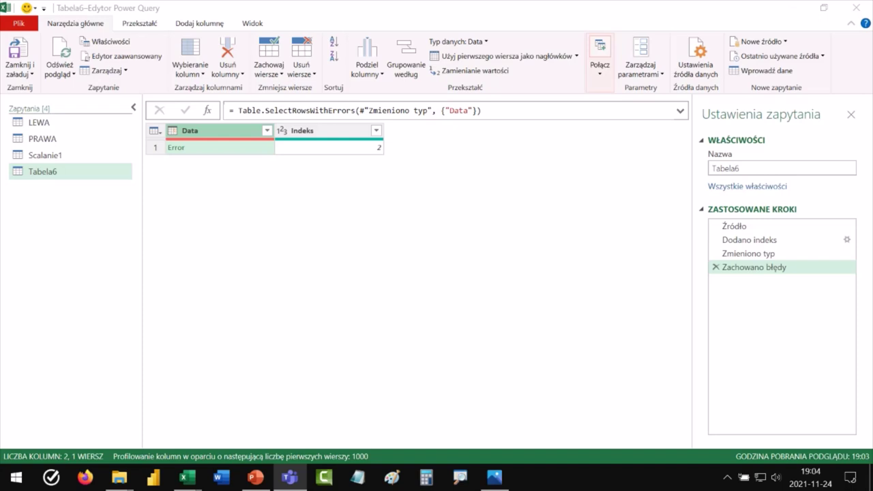
Step: Close the query editor, load Tabela6 to the workbook, and add a blank worksheet after Arkusz2
left_click(20, 54)
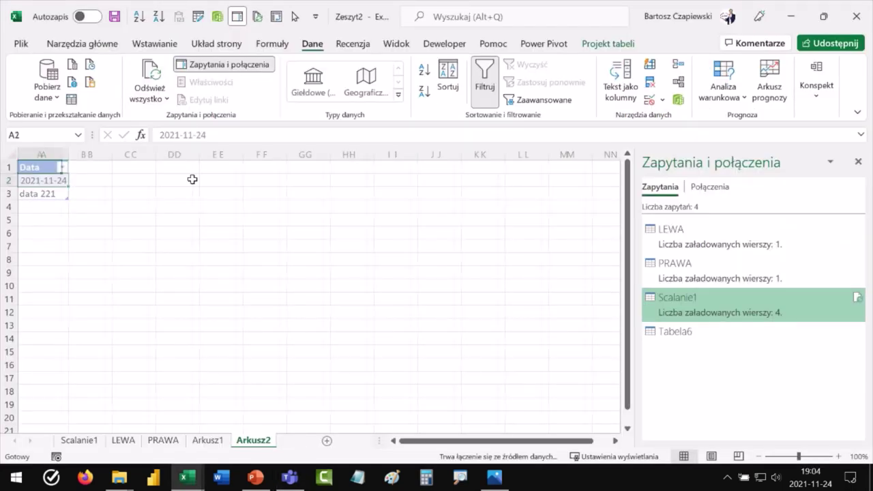
left_click(315, 441)
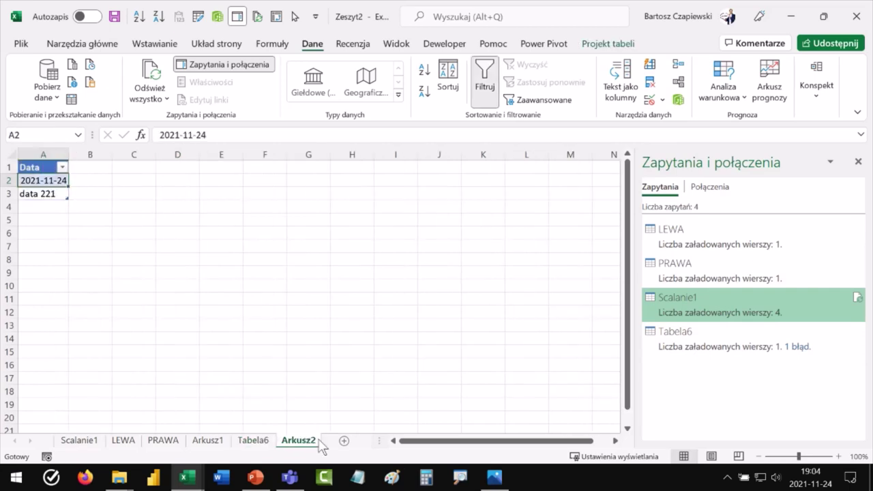
left_click(344, 441)
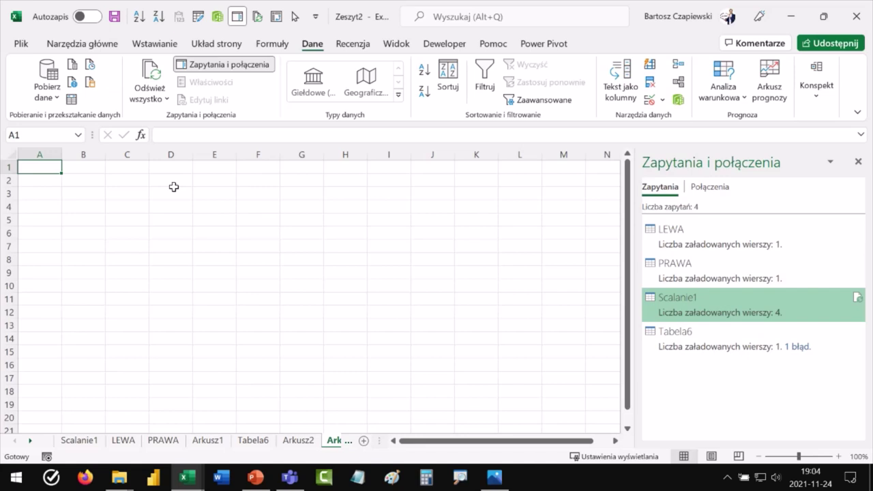
type("D")
key("Escape")
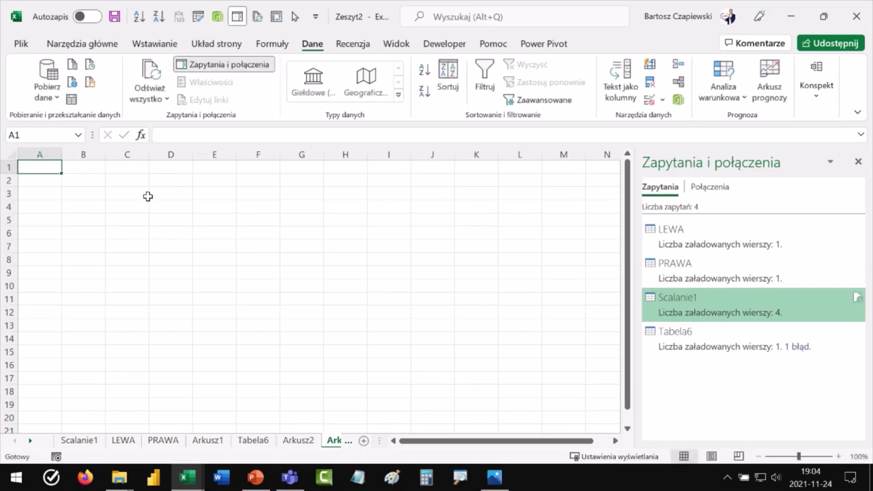
Step: Open the Scalanie1 query for editing and sort its rows by PRAWA.Nr zamówienia in descending order
double_click(776, 300)
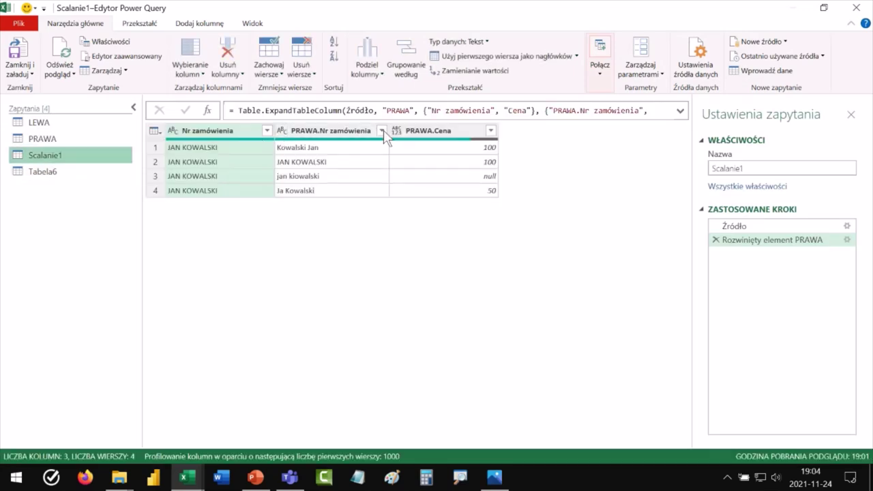
left_click(383, 133)
left_click(230, 167)
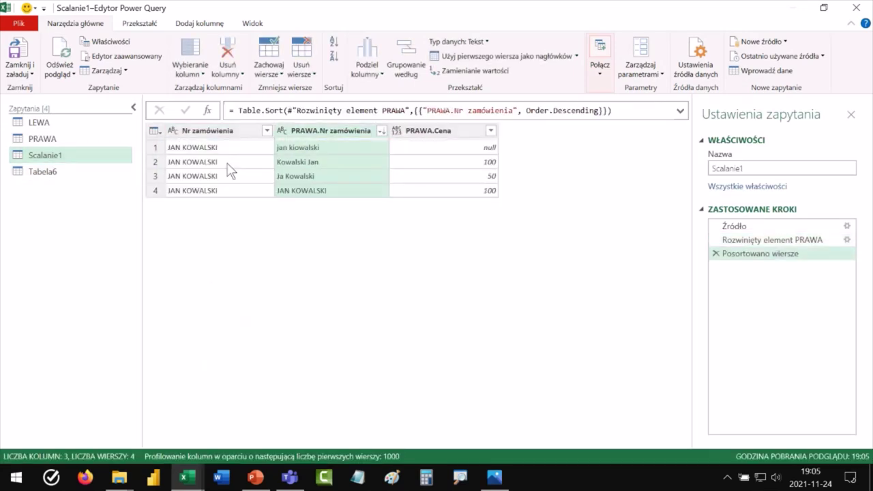
right_click(302, 129)
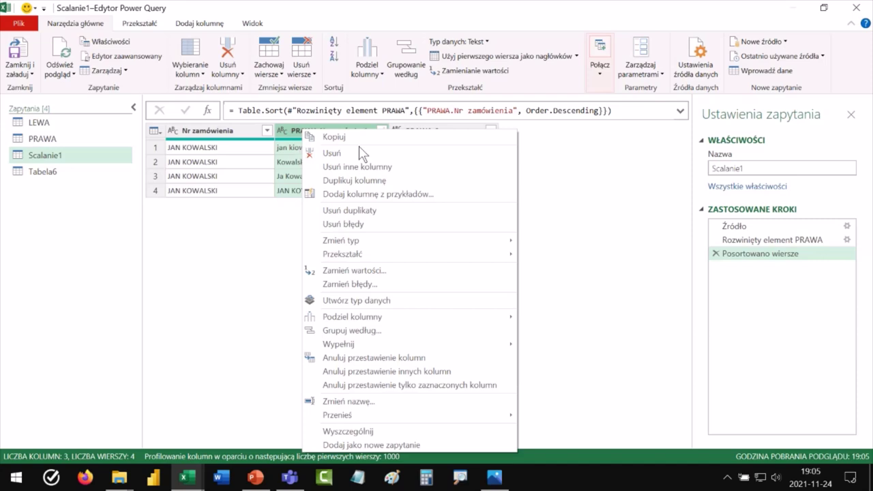
left_click(556, 199)
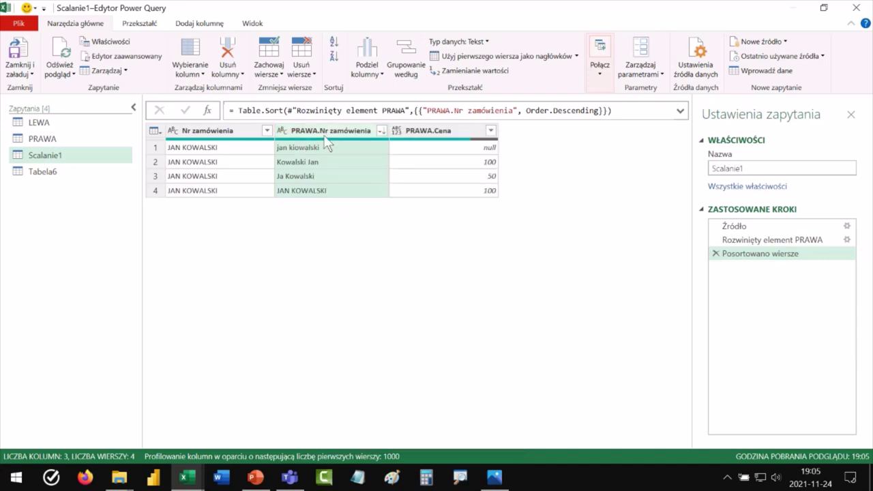
Step: Add an index column starting from 1 after the sort in Scalanie1 and remove it again
left_click(200, 26)
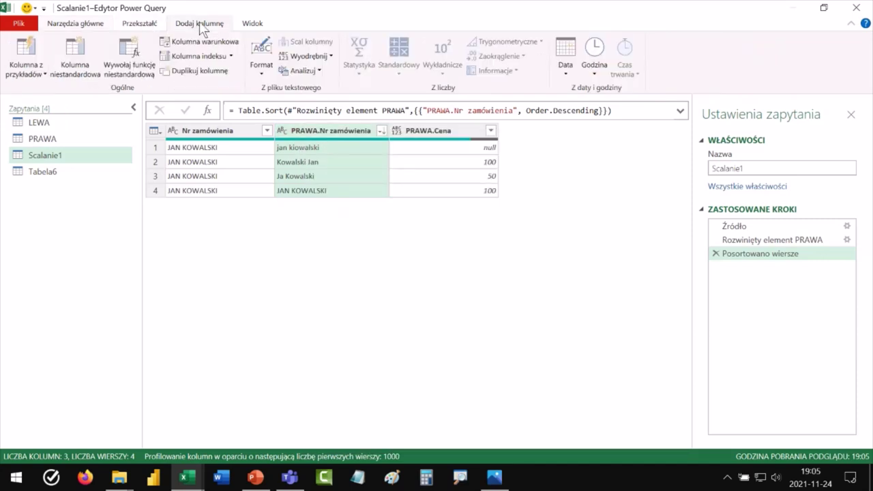
left_click(231, 55)
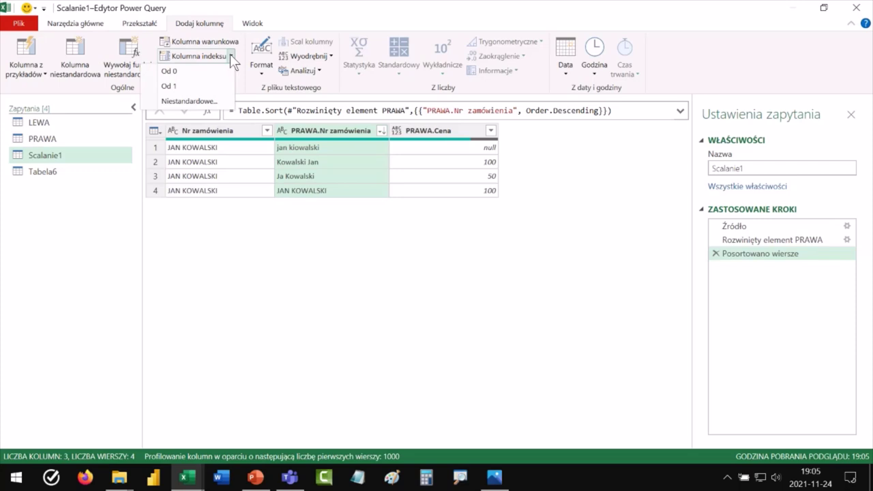
left_click(175, 87)
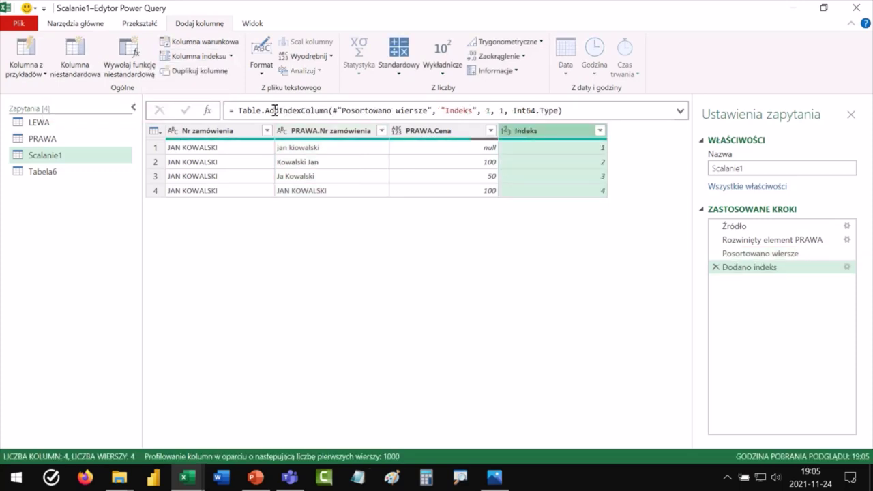
left_click(304, 134)
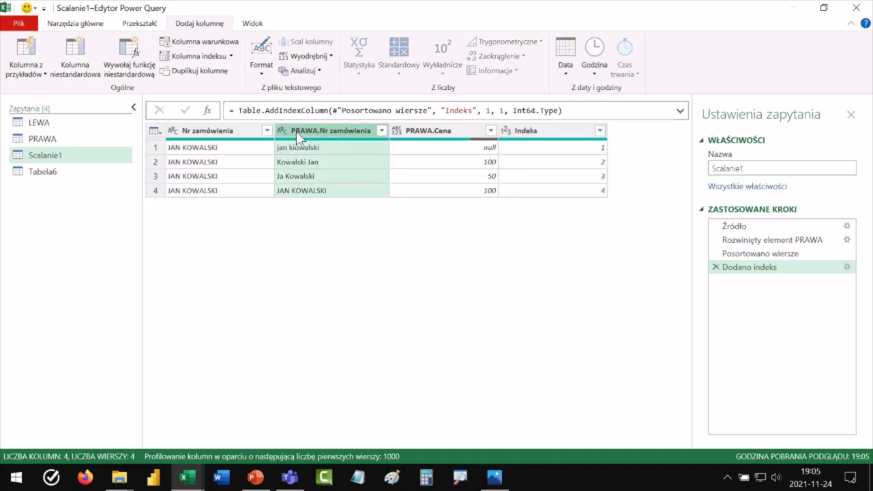
right_click(300, 133)
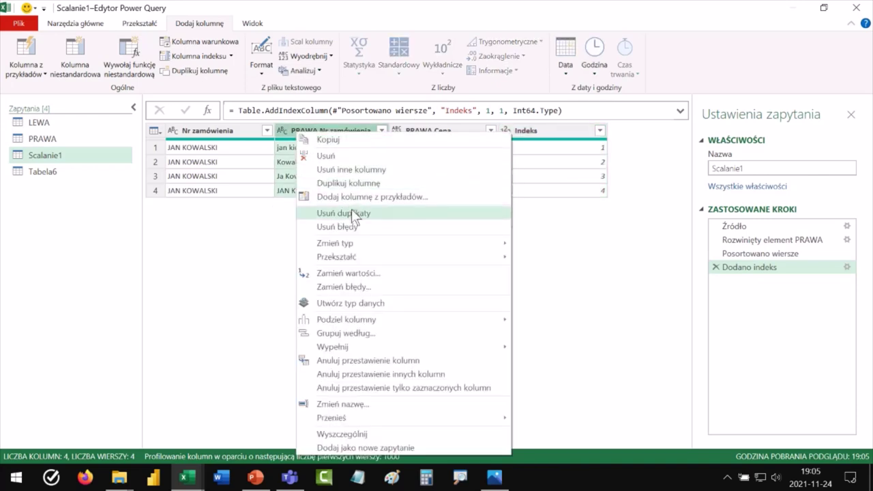
left_click(635, 217)
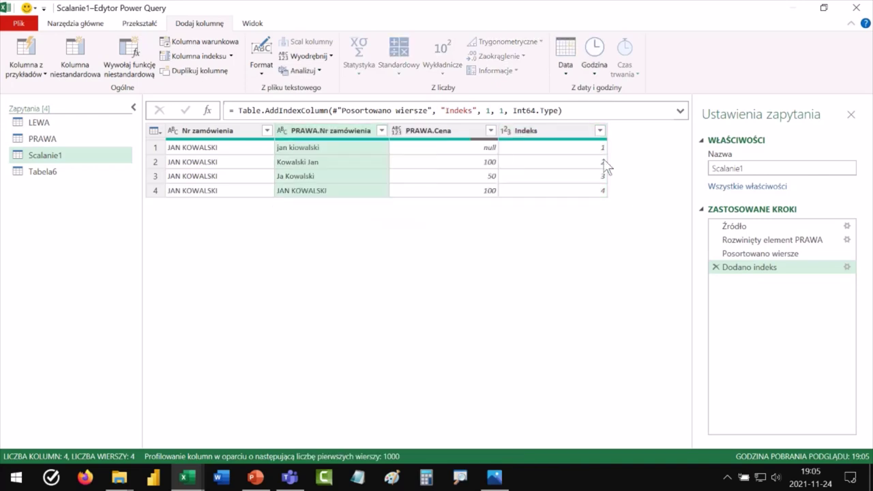
left_click(716, 267)
left_click(234, 110)
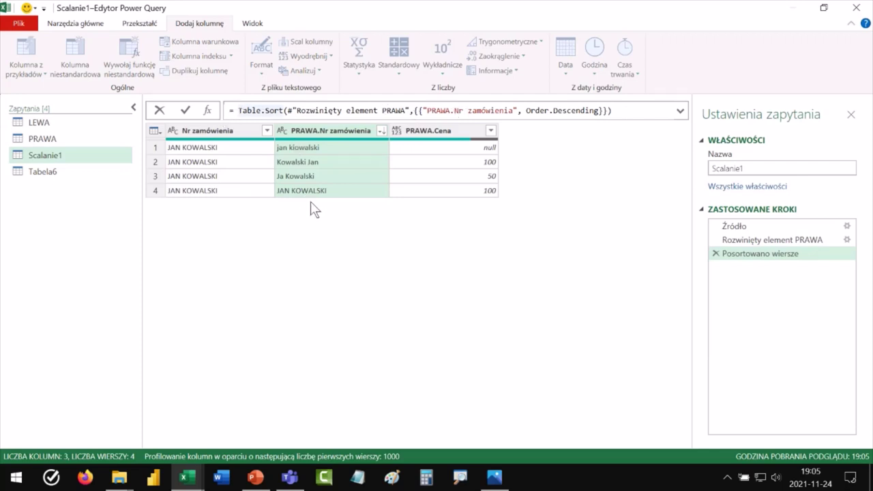
type("ta")
type("ble.b")
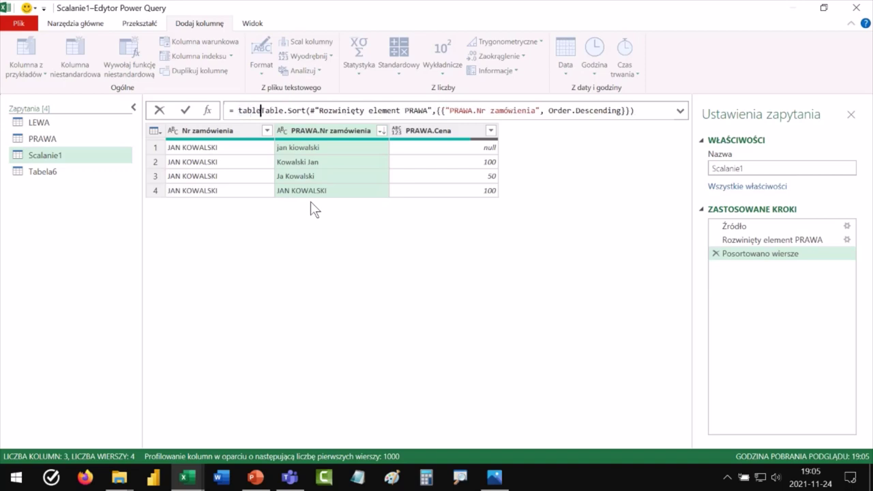
type("uf")
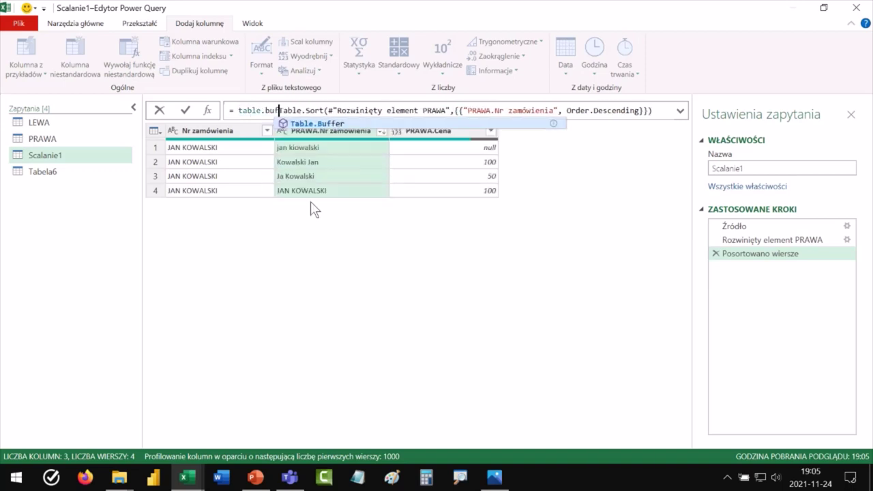
key("Tab")
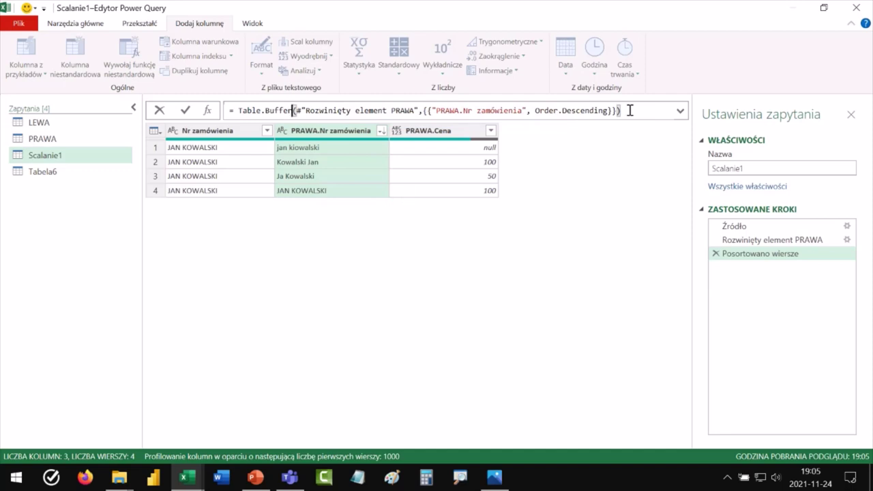
key("ctrl+z")
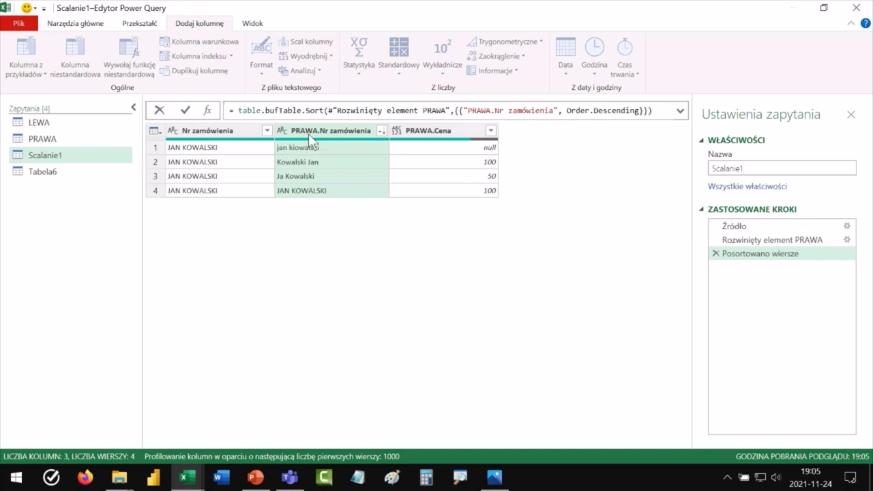
Step: Wrap the Table.Sort expression of the Posortowano wiersze step in Table.Buffer( ), add the missing closing parenthesis and apply the formula
type("(")
key("Left")
key("BackSpace")
key("BackSpace")
key("BackSpace")
key("BackSpace")
key("BackSpace")
key("BackSpace")
key("BackSpace")
key("BackSpace")
key("BackSpace")
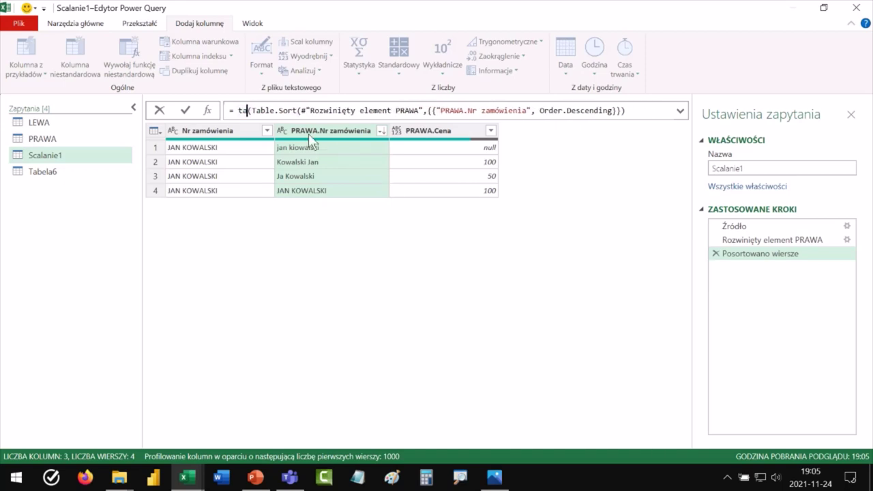
type("Table")
key("Tab")
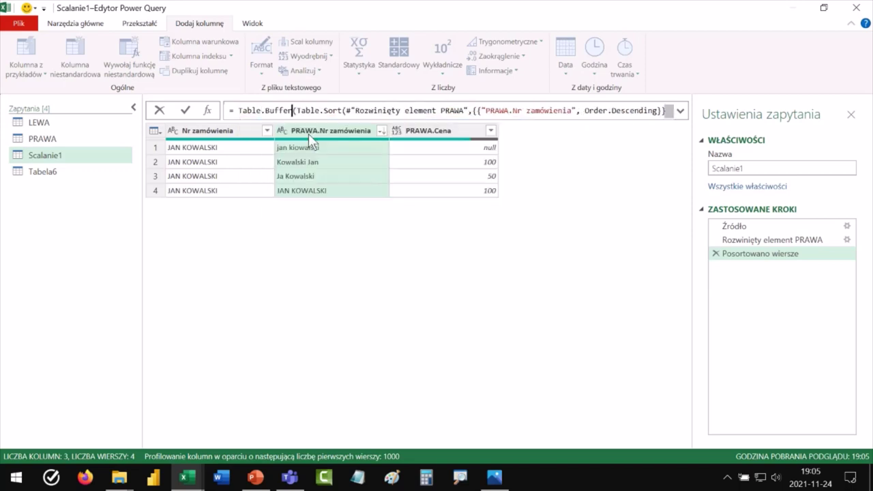
key("ctrl+a")
type(")")
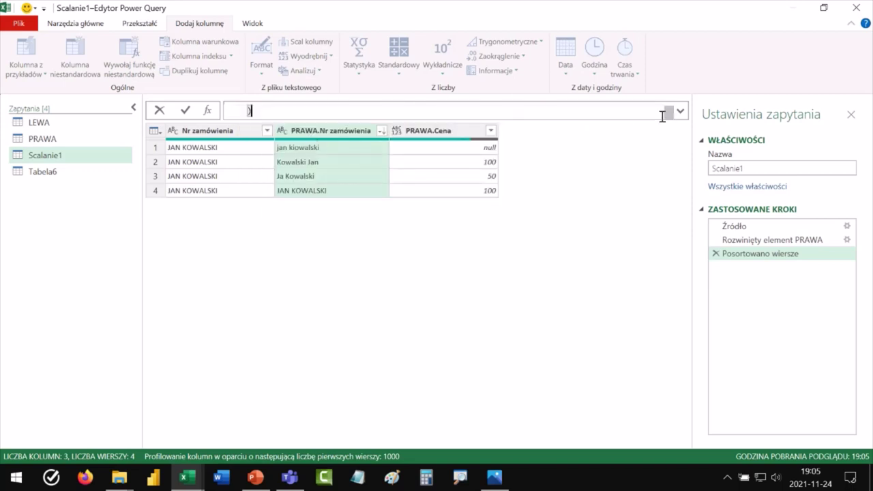
type(")")
key("Return")
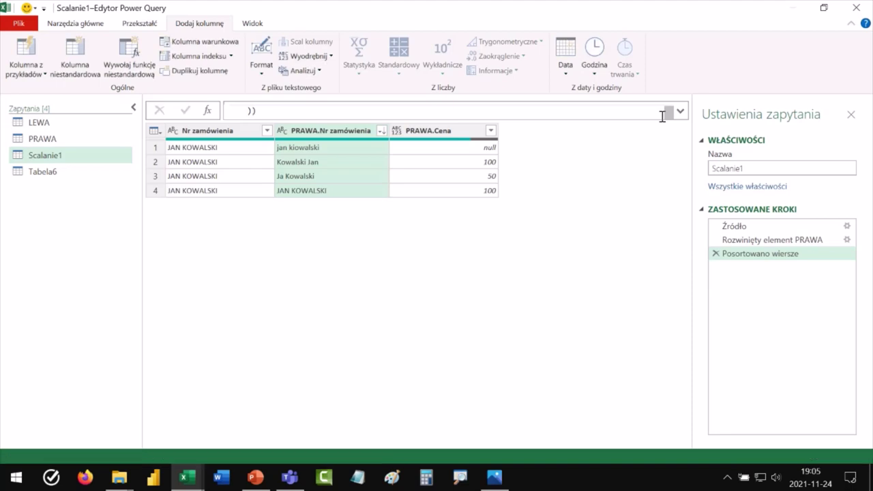
Step: Show the complete multi-line formula of the Posortowano wiersze step and switch to Microsoft Teams
left_click(757, 240)
left_click(746, 254)
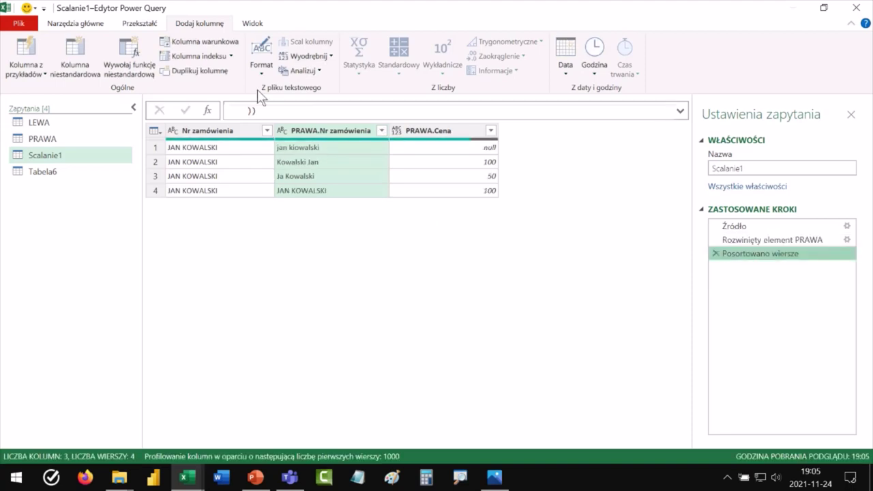
left_click(680, 111)
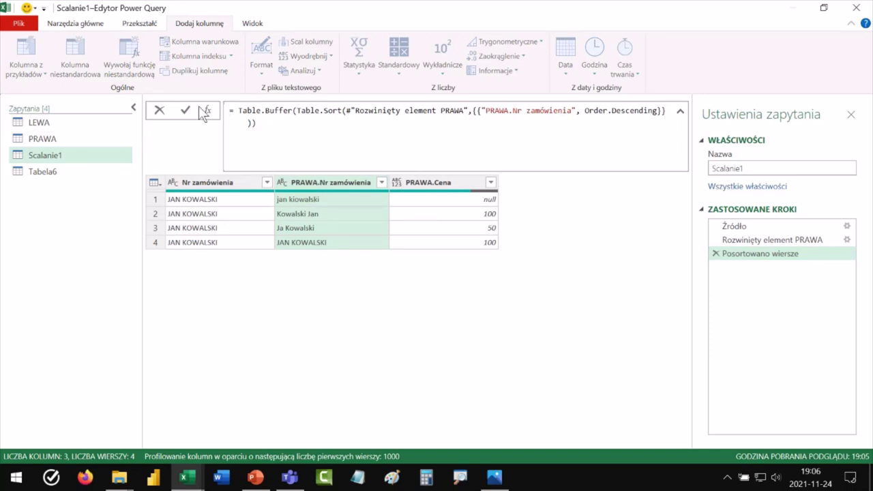
key("alt+Tab")
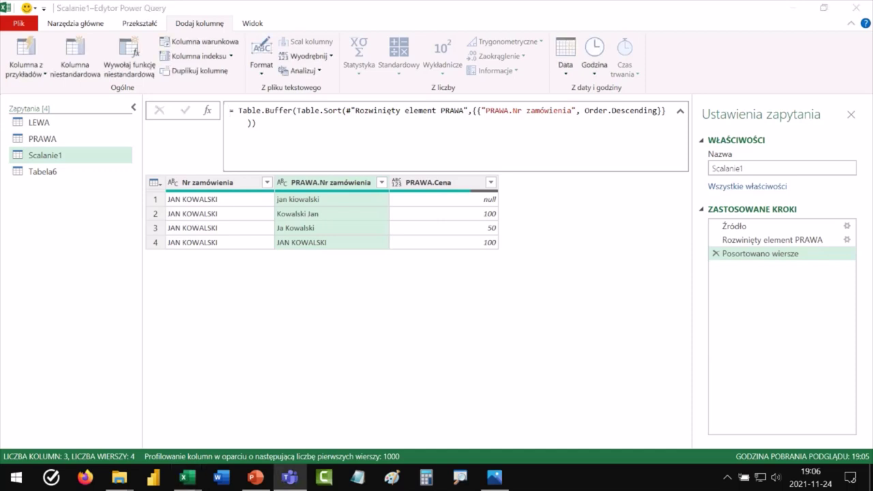